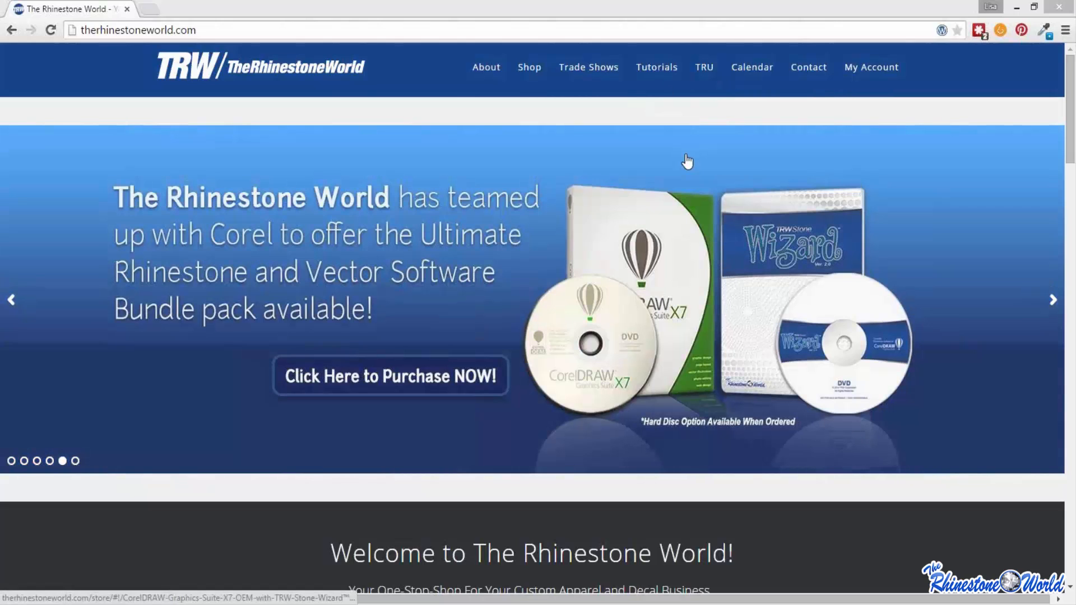
- Open the site's trade show schedule and view the details of the September ISS Orlando, FL show
{"action": "mouse_move", "coordinate": [594, 67]}
{"action": "left_click", "coordinate": [592, 98]}
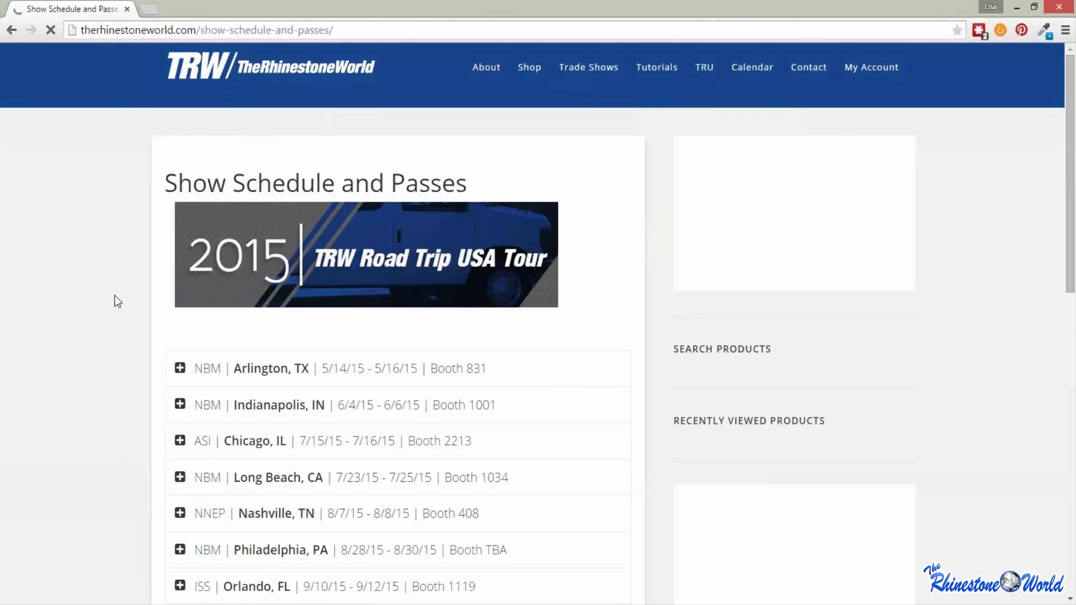
{"action": "scroll", "coordinate": [114, 295], "scroll_direction": "down", "scroll_amount": 5}
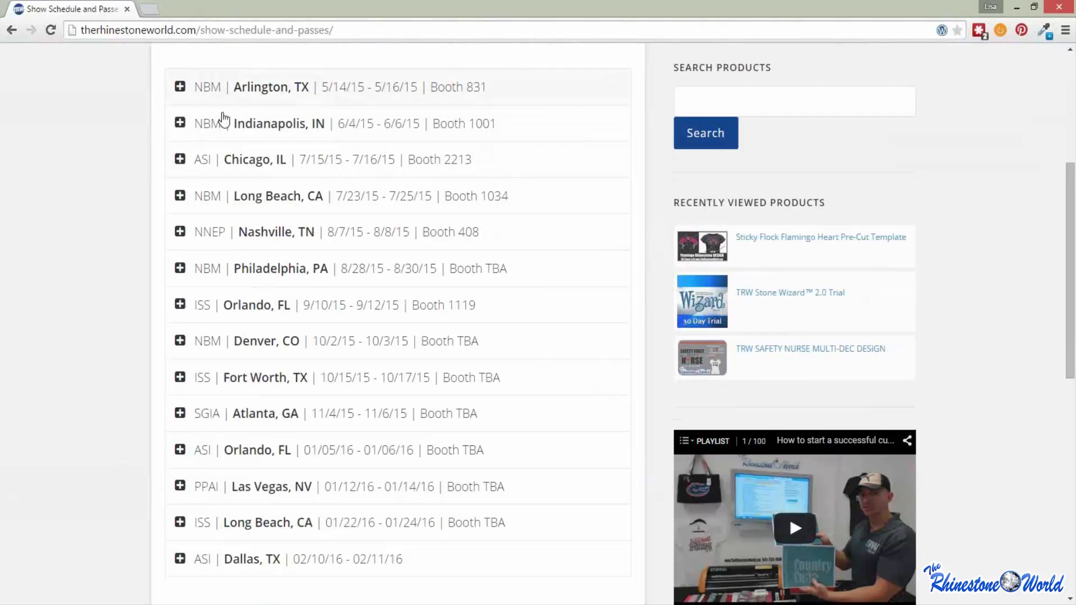
{"action": "left_click", "coordinate": [179, 305]}
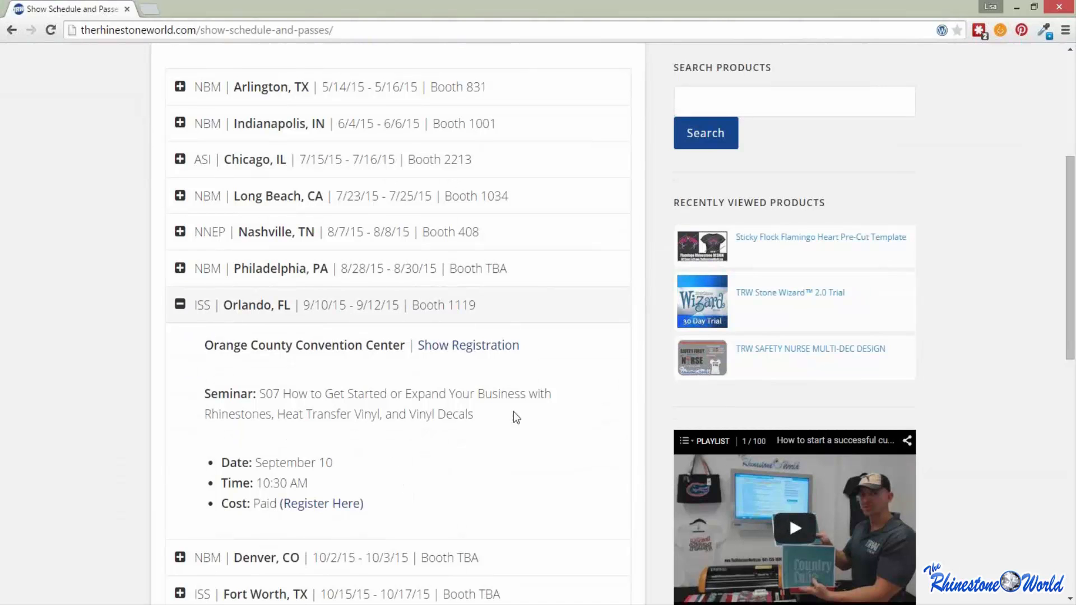
{"action": "left_click", "coordinate": [180, 307]}
{"action": "scroll", "coordinate": [103, 349], "scroll_direction": "down", "scroll_amount": 1}
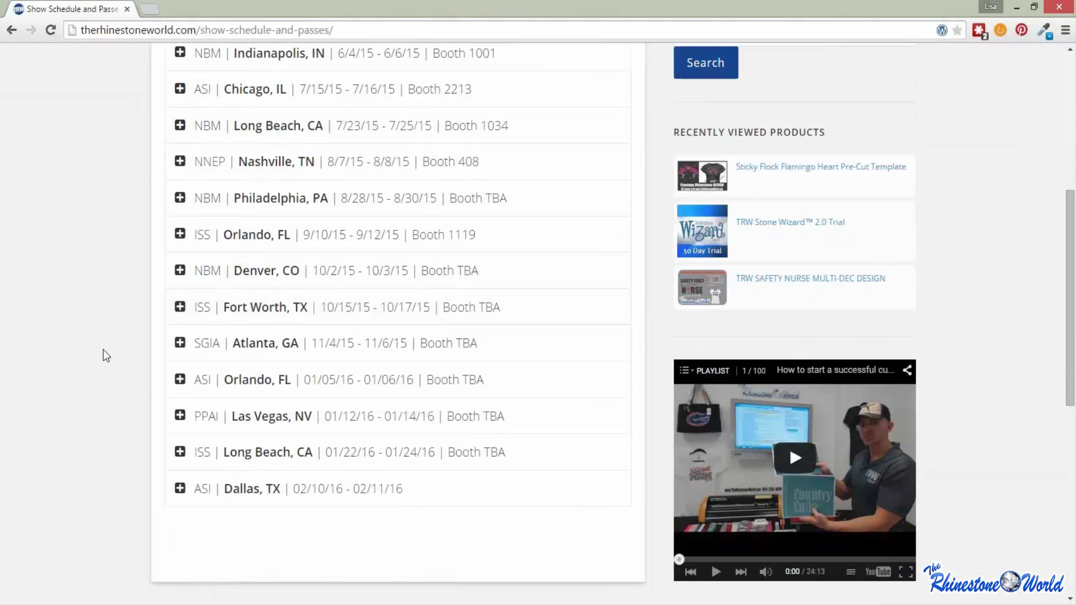
- View the details of the January PPAI Las Vegas, NV and ISS Long Beach, CA shows, collapsing each one again
{"action": "left_click", "coordinate": [179, 416]}
{"action": "left_click", "coordinate": [180, 416]}
{"action": "left_click", "coordinate": [180, 452]}
{"action": "scroll", "coordinate": [224, 485], "scroll_direction": "down", "scroll_amount": 5}
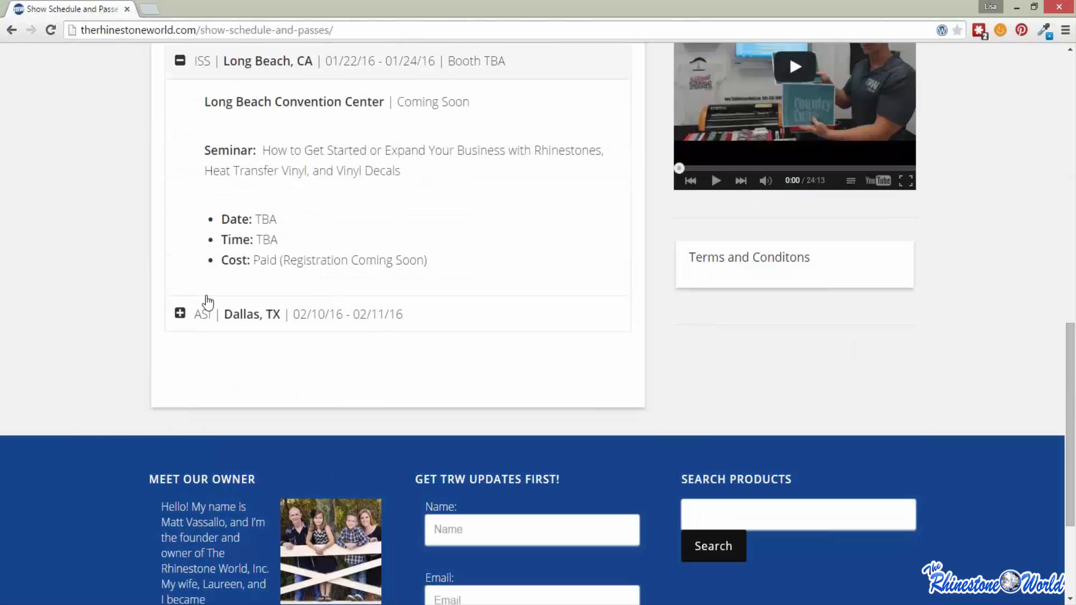
{"action": "scroll", "coordinate": [207, 303], "scroll_direction": "up", "scroll_amount": 1}
{"action": "scroll", "coordinate": [194, 252], "scroll_direction": "up", "scroll_amount": 1}
{"action": "left_click", "coordinate": [180, 202]}
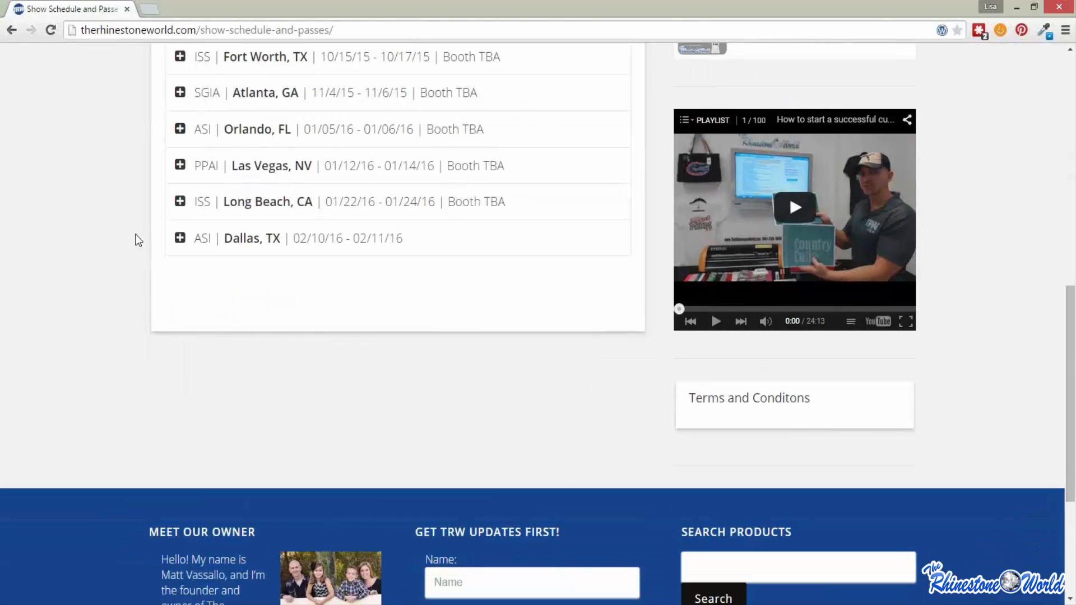
{"action": "scroll", "coordinate": [131, 274], "scroll_direction": "up", "scroll_amount": 2}
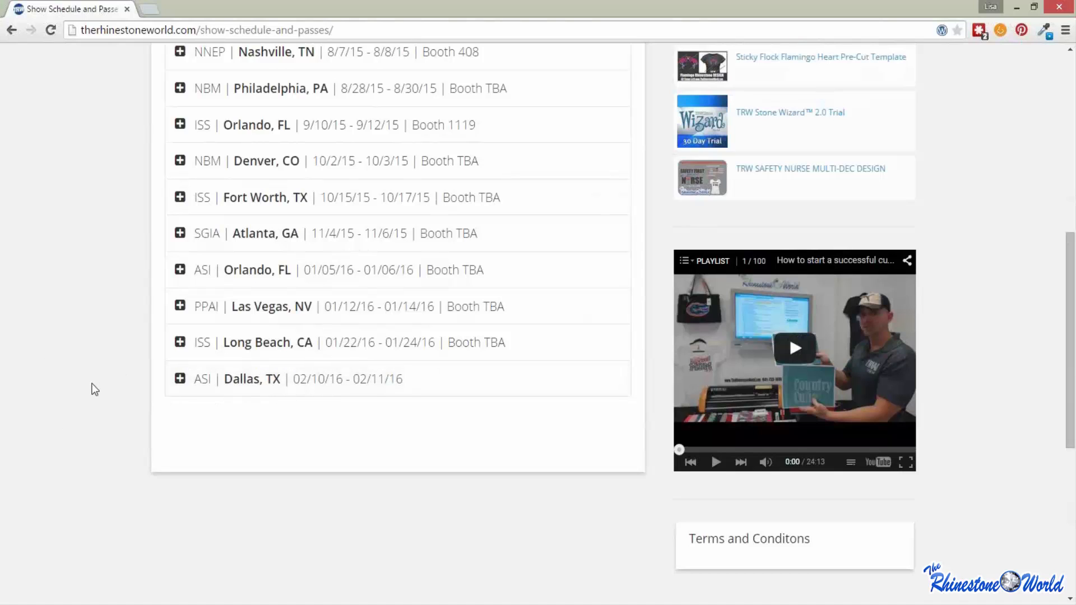
{"action": "scroll", "coordinate": [94, 389], "scroll_direction": "up", "scroll_amount": 3}
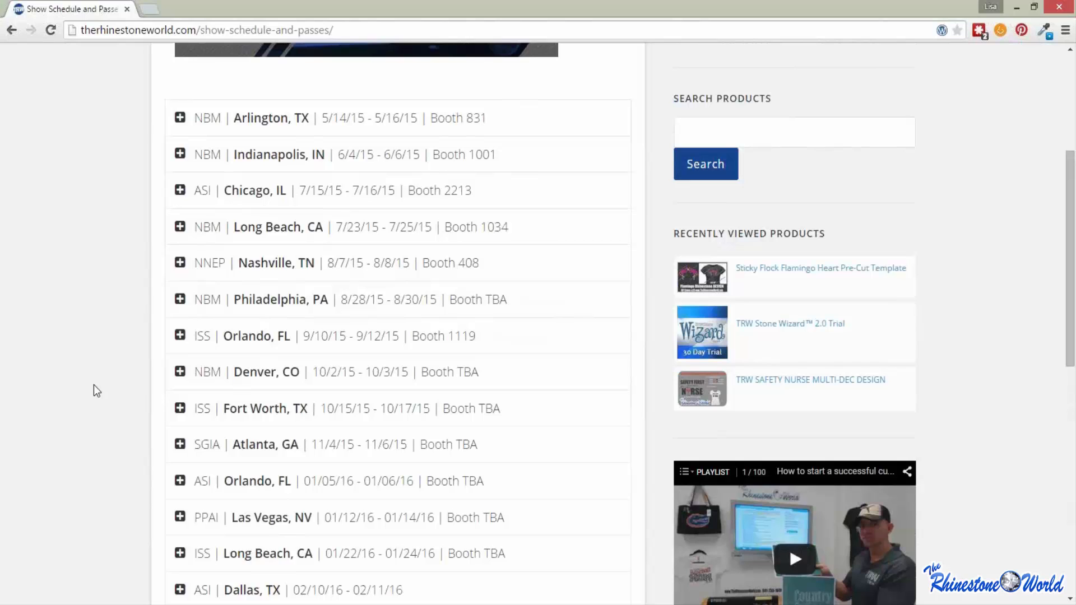
{"action": "scroll", "coordinate": [95, 391], "scroll_direction": "down", "scroll_amount": 3}
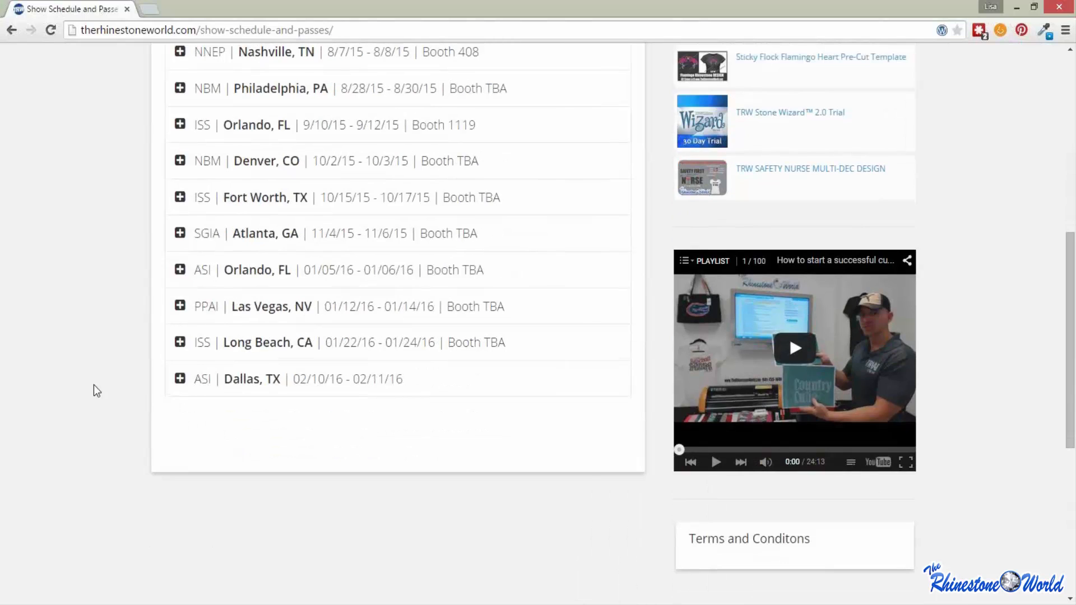
{"action": "scroll", "coordinate": [94, 391], "scroll_direction": "up", "scroll_amount": 2}
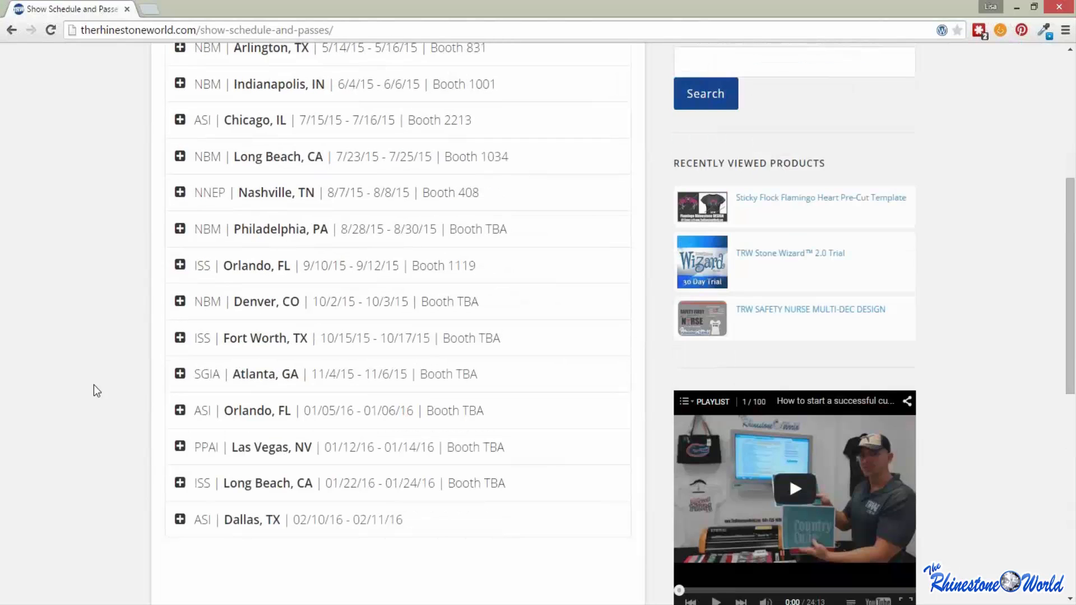
{"action": "scroll", "coordinate": [93, 385], "scroll_direction": "up", "scroll_amount": 5}
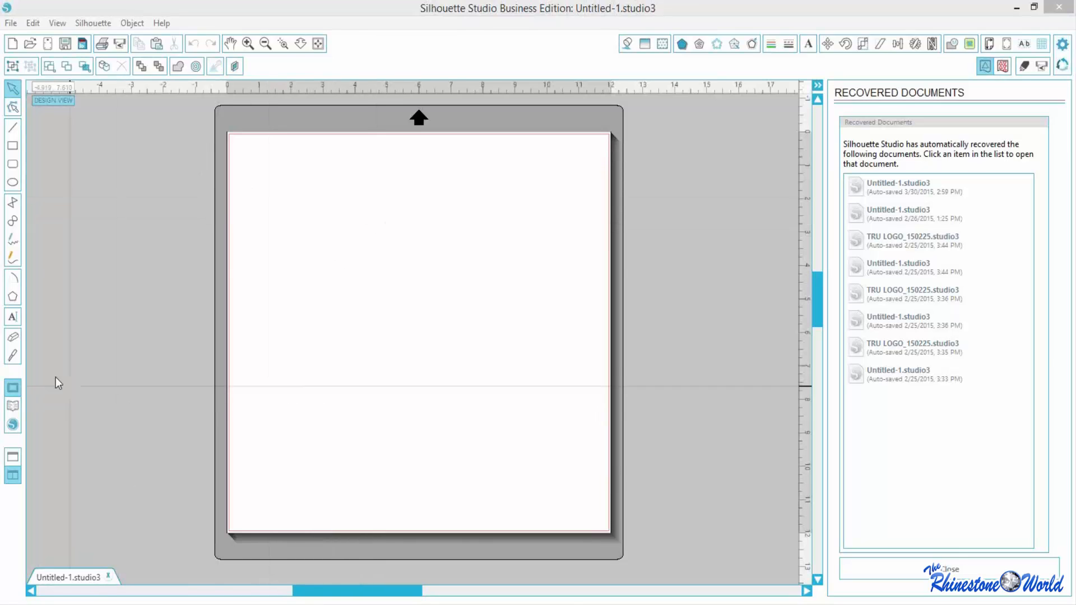
- Switch to Silhouette Studio and add the text REFUSE in the Impact font on the upper half of the page
{"action": "left_click", "coordinate": [17, 319]}
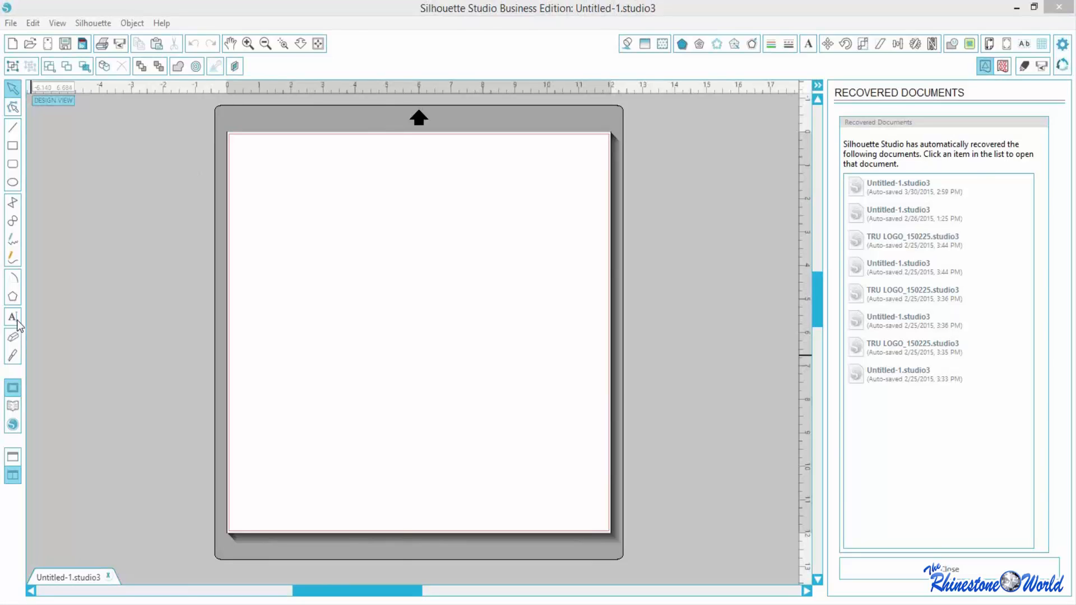
{"action": "left_click", "coordinate": [16, 321]}
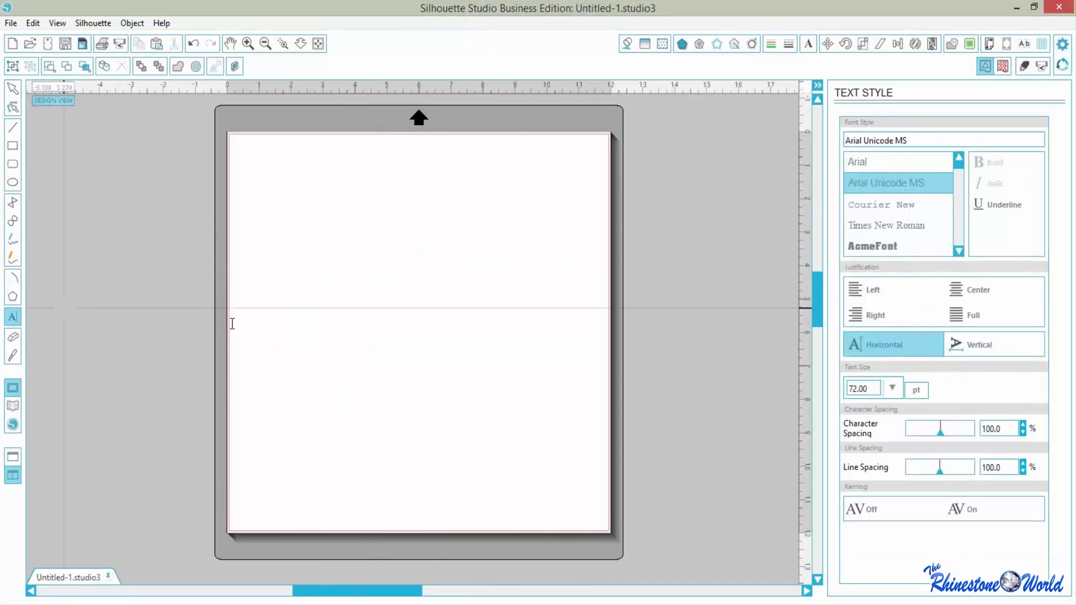
{"action": "left_click", "coordinate": [335, 238]}
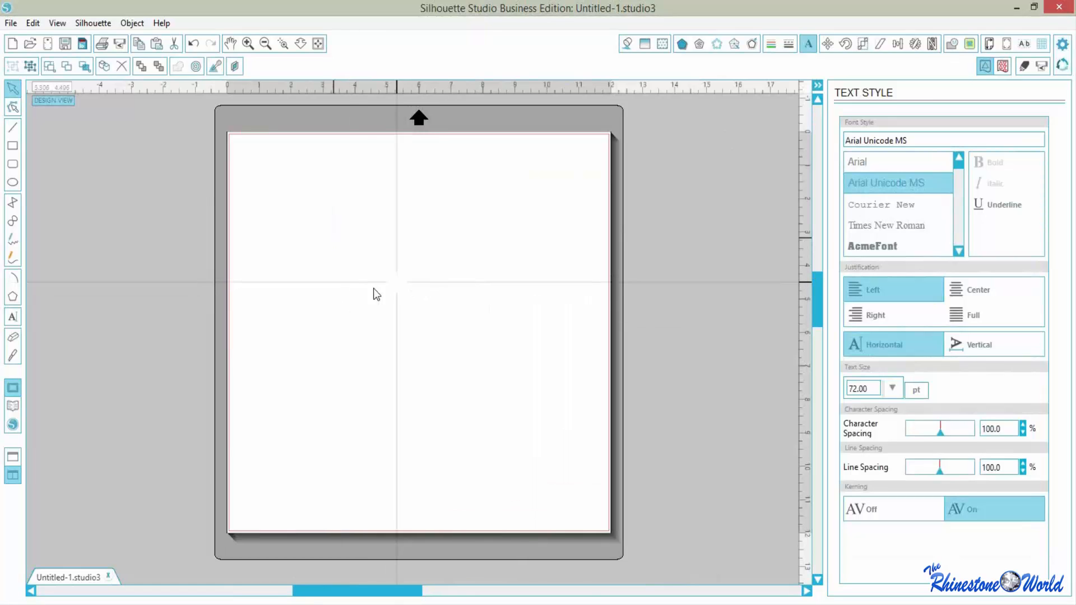
{"action": "left_click_drag", "start_coordinate": [913, 140], "coordinate": [848, 150]}
{"action": "type", "text": "impactmpact"}
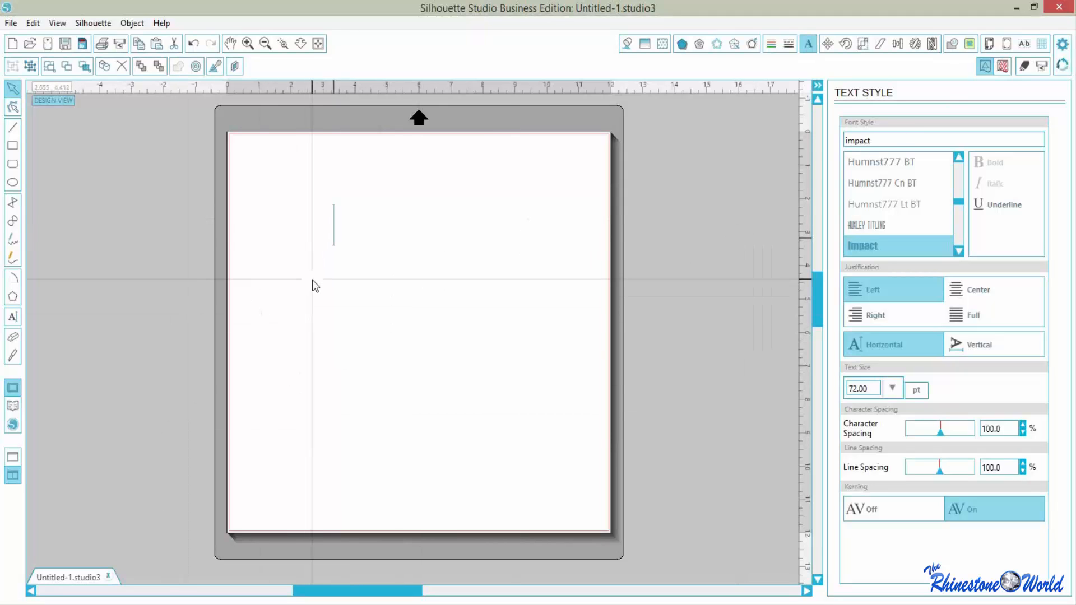
{"action": "type", "text": "RE"}
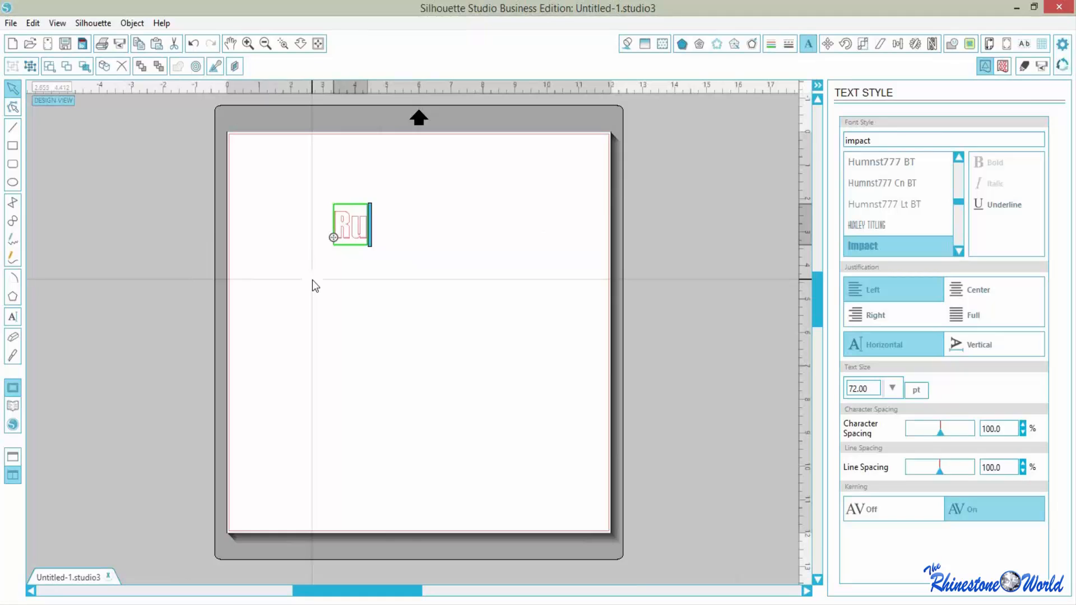
{"action": "type", "text": "FUSE"}
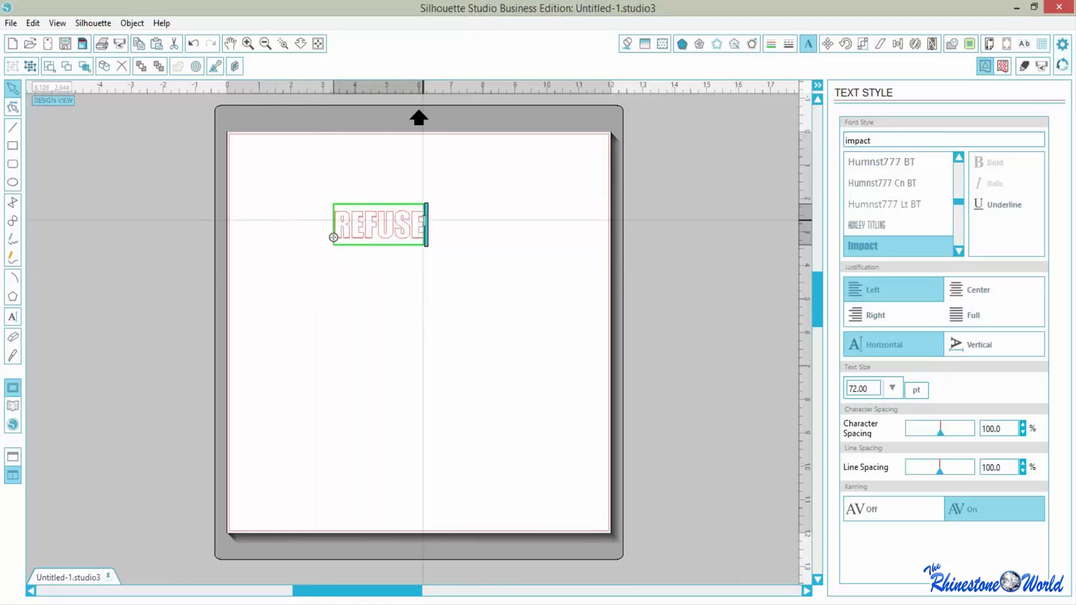
{"action": "left_click", "coordinate": [335, 306]}
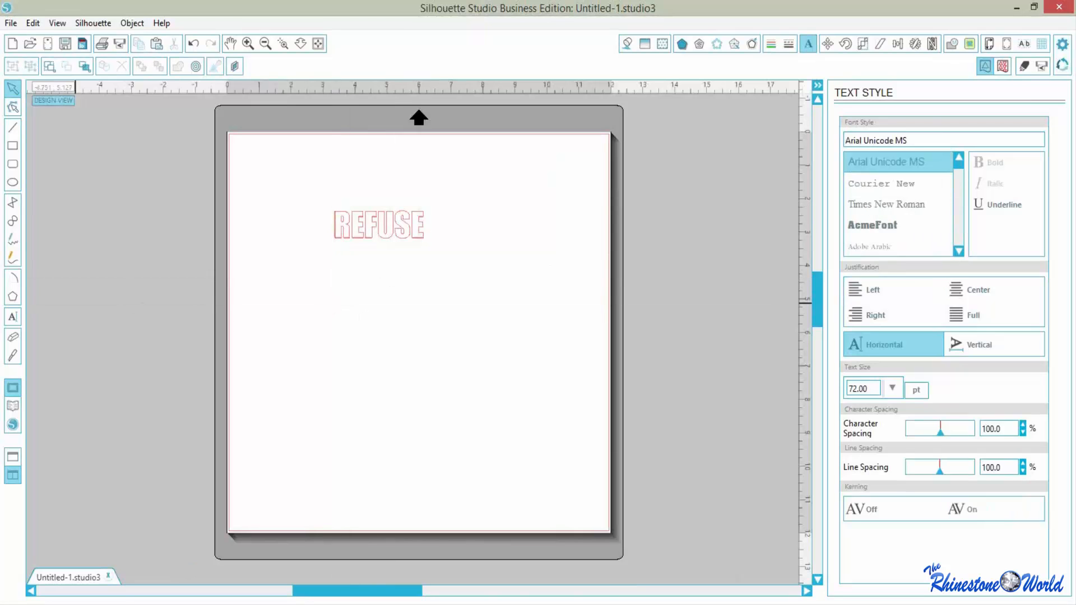
- Add a separate text object reading TO in the Impact font below REFUSE
{"action": "key", "text": "t"}
{"action": "left_click", "coordinate": [322, 289]}
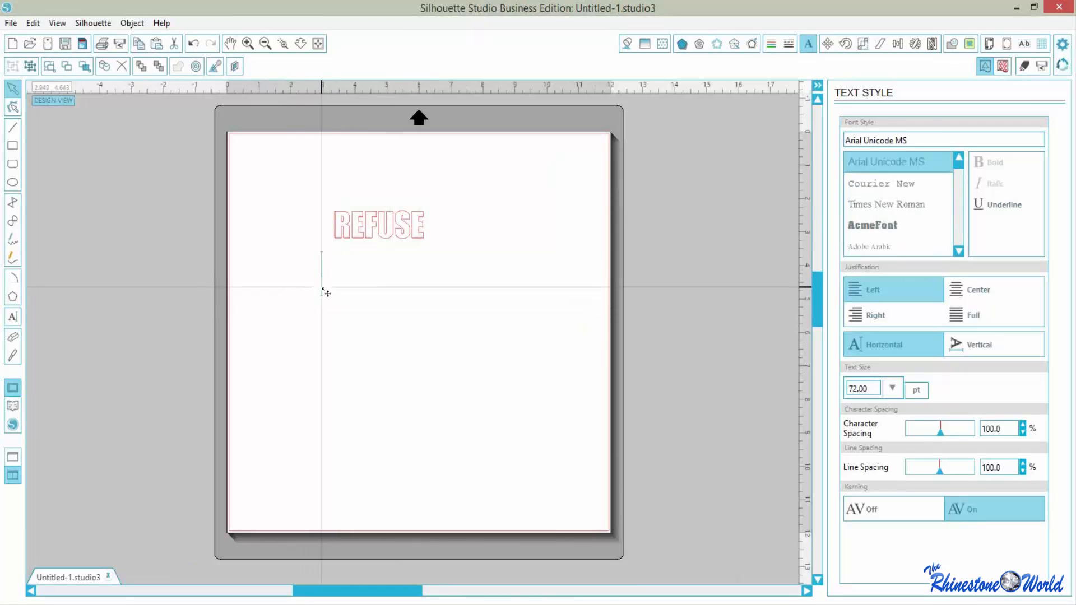
{"action": "left_click_drag", "start_coordinate": [939, 137], "coordinate": [844, 146]}
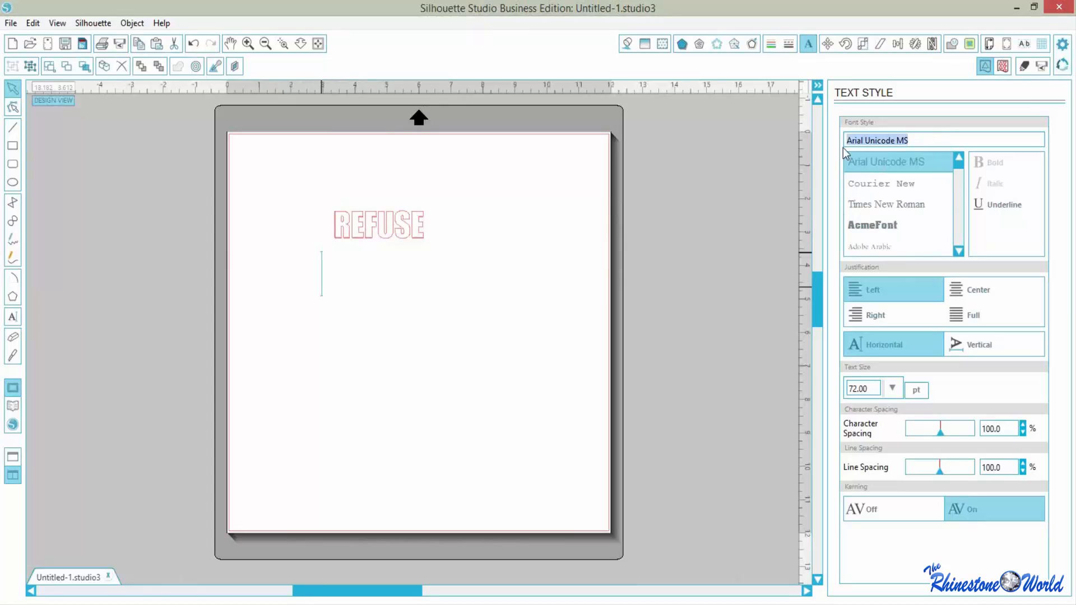
{"action": "type", "text": "impact"}
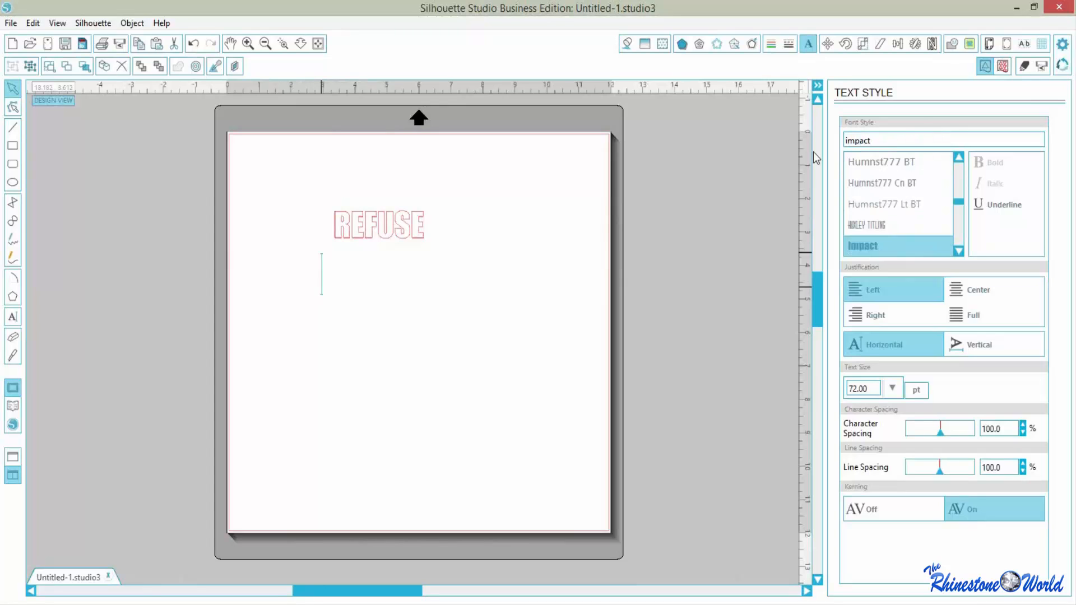
{"action": "type", "text": "TO"}
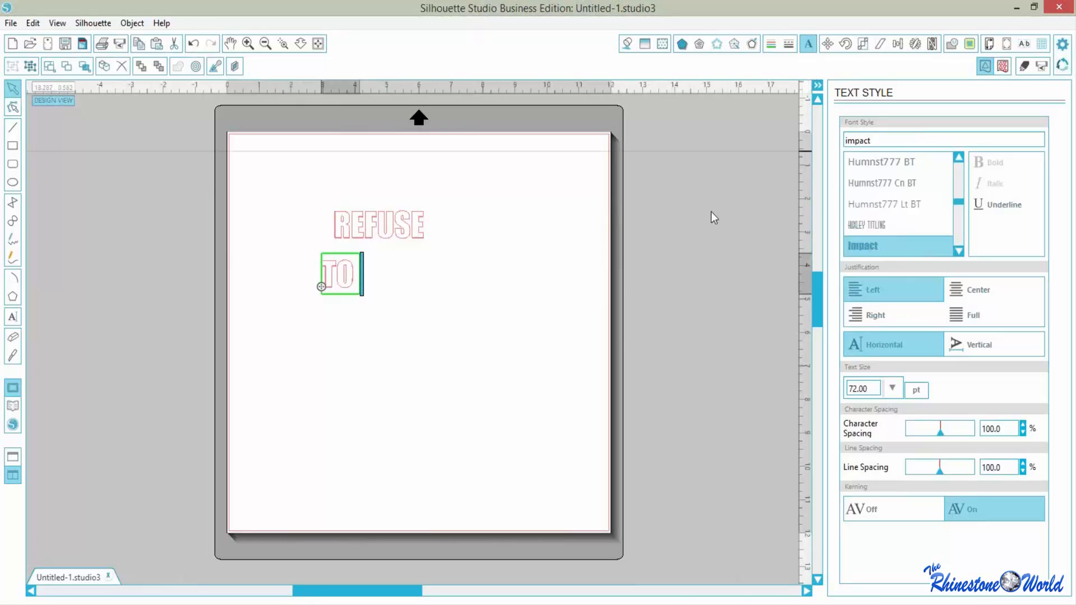
{"action": "left_click", "coordinate": [429, 352]}
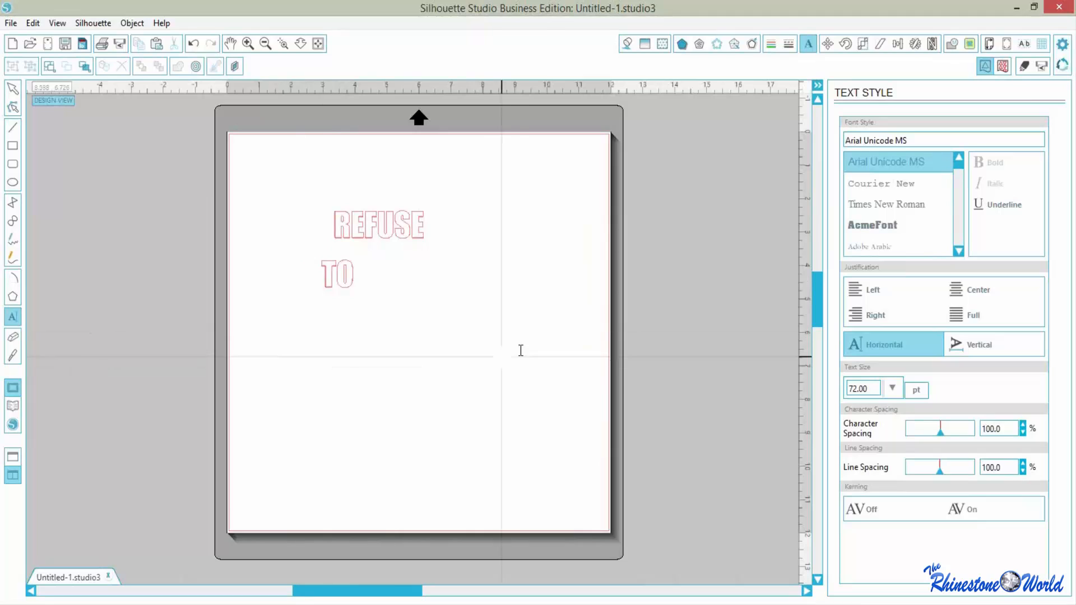
- Add a separate text object SINK in the Impact font and line it up beside TO beneath REFUSE
{"action": "left_click", "coordinate": [466, 345]}
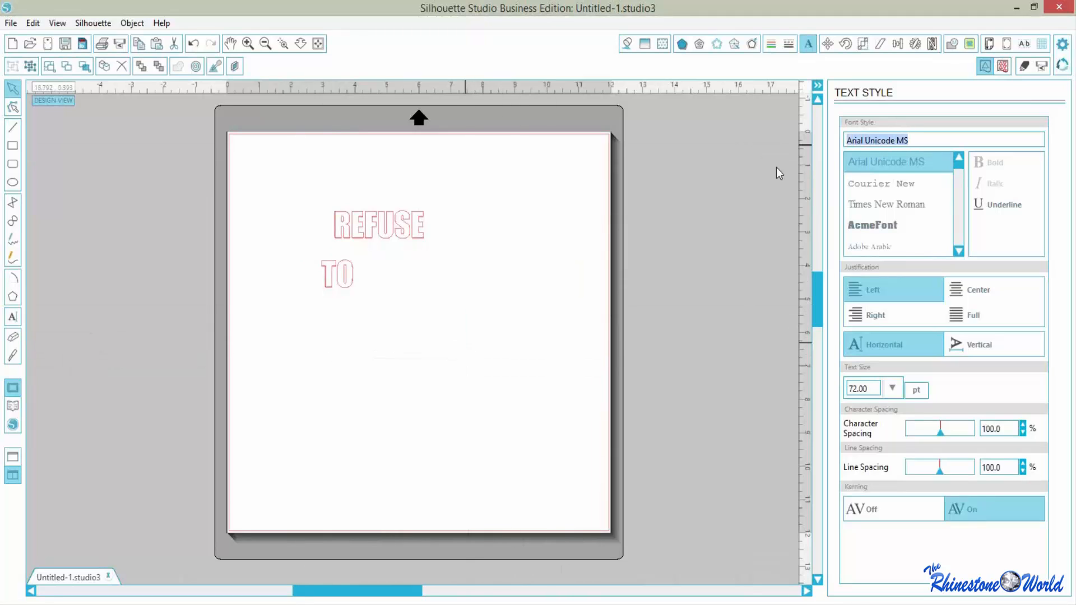
{"action": "type", "text": "impact"}
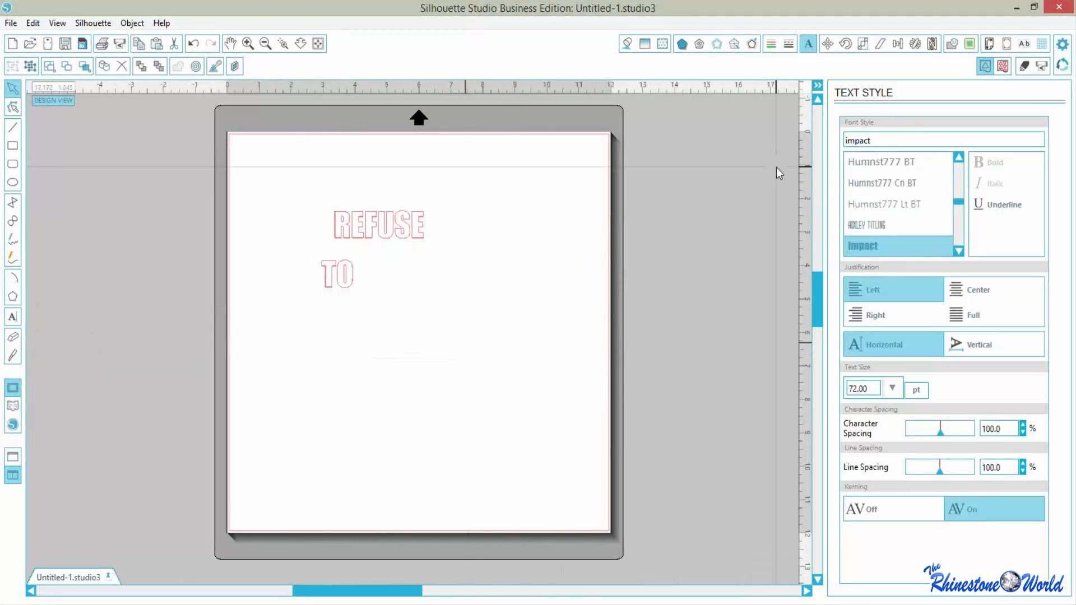
{"action": "type", "text": "SINK"}
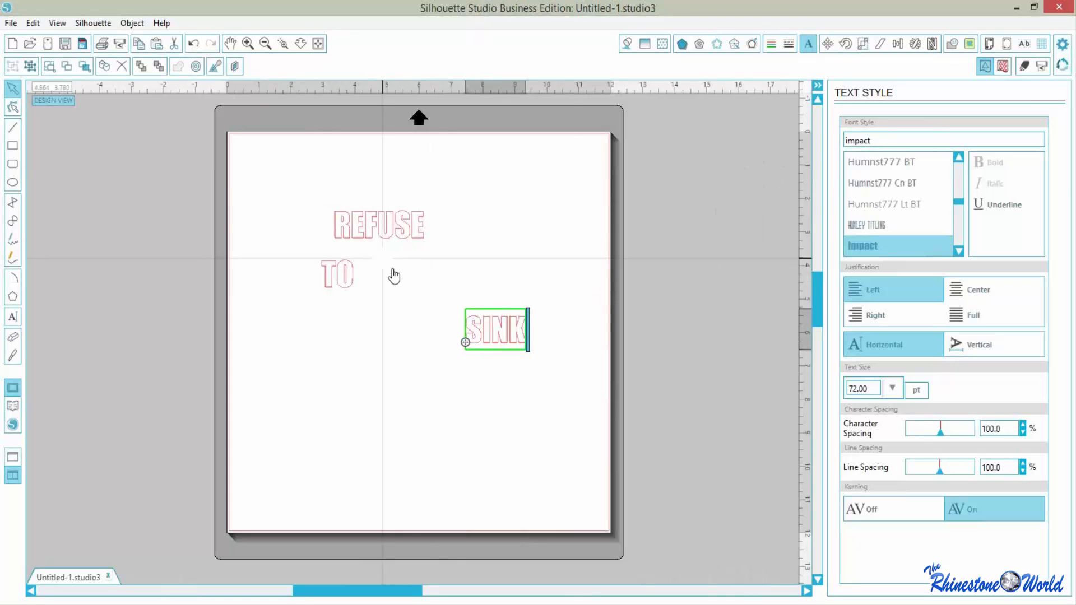
{"action": "left_click_drag", "start_coordinate": [496, 311], "coordinate": [392, 257]}
{"action": "mouse_move", "coordinate": [347, 287]}
{"action": "left_mouse_down"}
{"action": "mouse_move", "coordinate": [360, 284]}
{"action": "mouse_move", "coordinate": [348, 283]}
{"action": "left_mouse_up"}
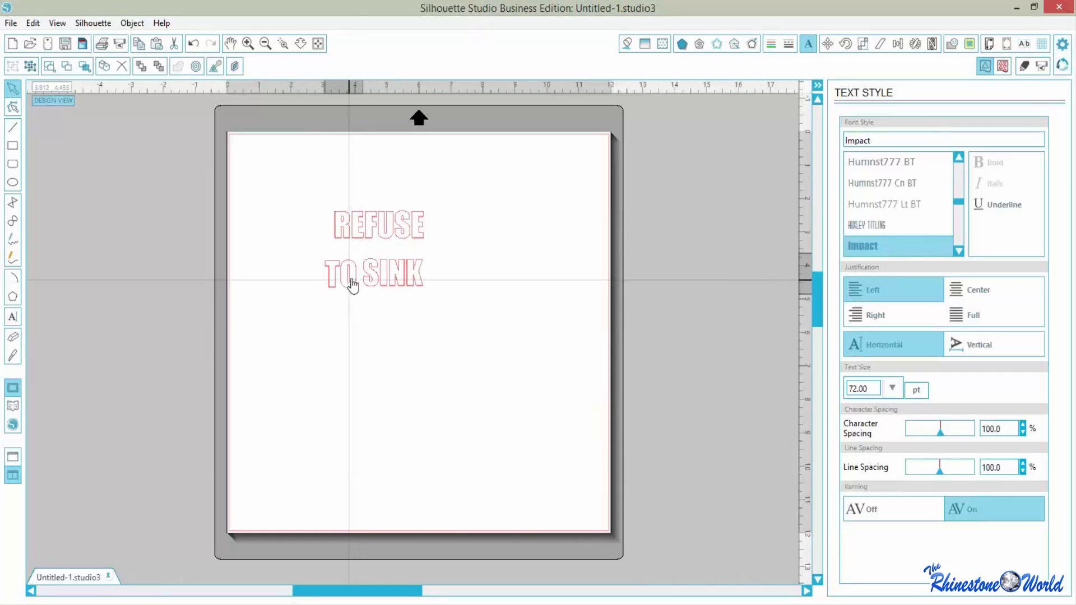
- Enlarge the REFUSE text up and to the left, to about 5 in wide, keeping its right edge in place
{"action": "left_click", "coordinate": [360, 224]}
{"action": "left_click_drag", "start_coordinate": [327, 199], "coordinate": [255, 166]}
{"action": "left_click", "coordinate": [280, 324]}
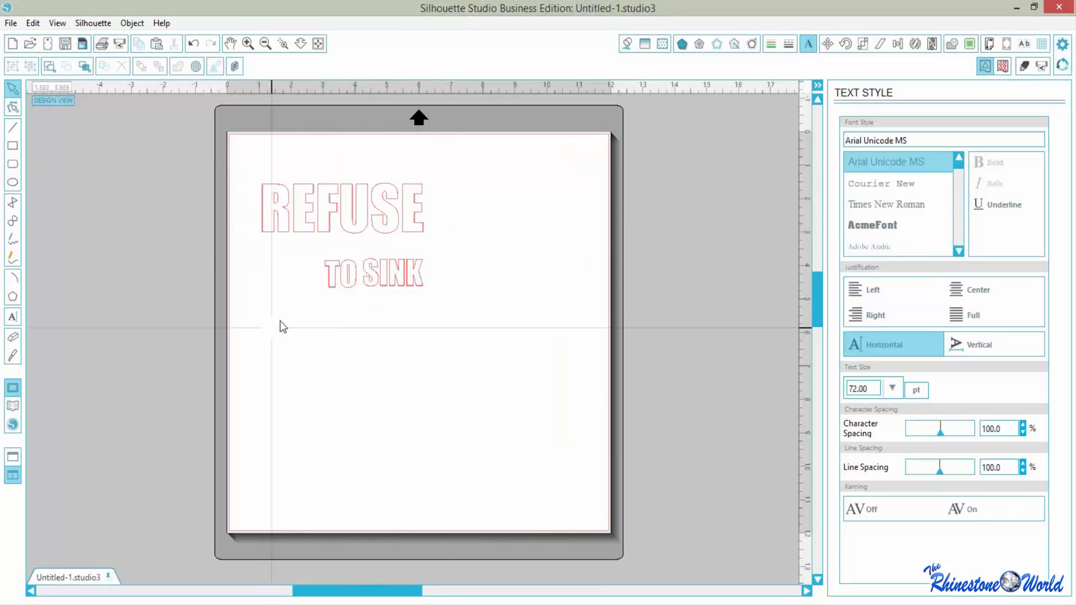
- Move TO and SINK together to the lower part of the page and enlarge REFUSE to about 10 in wide
{"action": "left_click", "coordinate": [412, 293]}
{"action": "left_click_drag", "start_coordinate": [390, 423], "coordinate": [392, 476]}
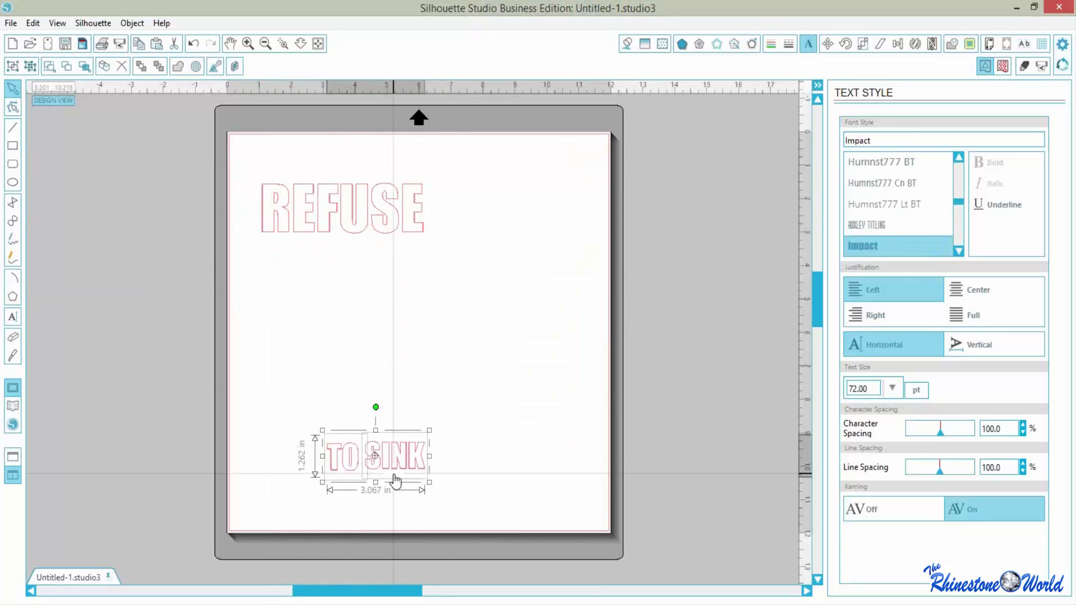
{"action": "left_click", "coordinate": [392, 233]}
{"action": "left_click_drag", "start_coordinate": [431, 255], "coordinate": [568, 351]}
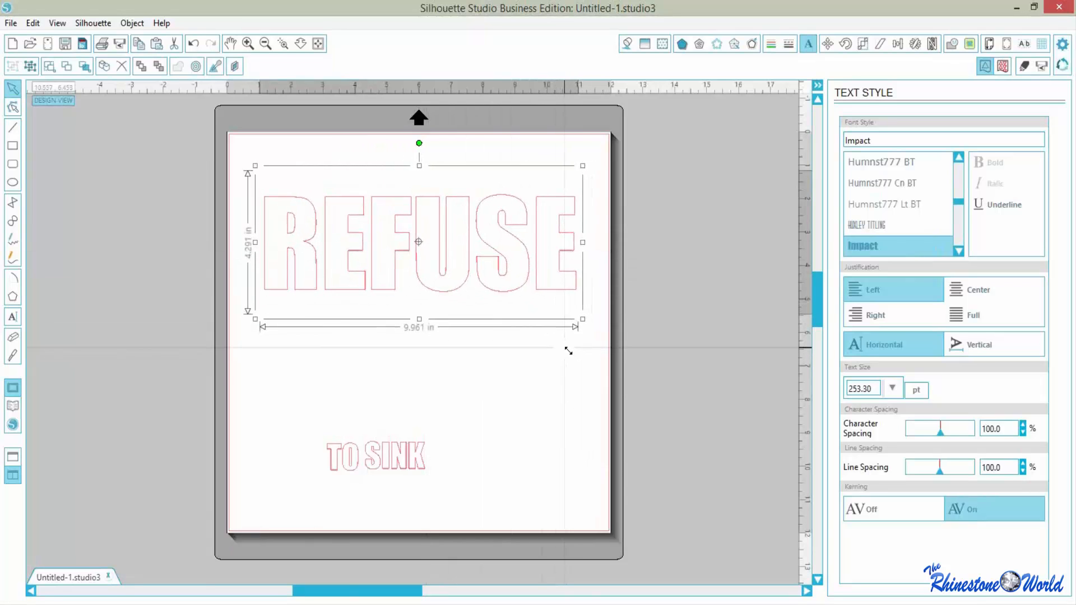
{"action": "left_click", "coordinate": [445, 394]}
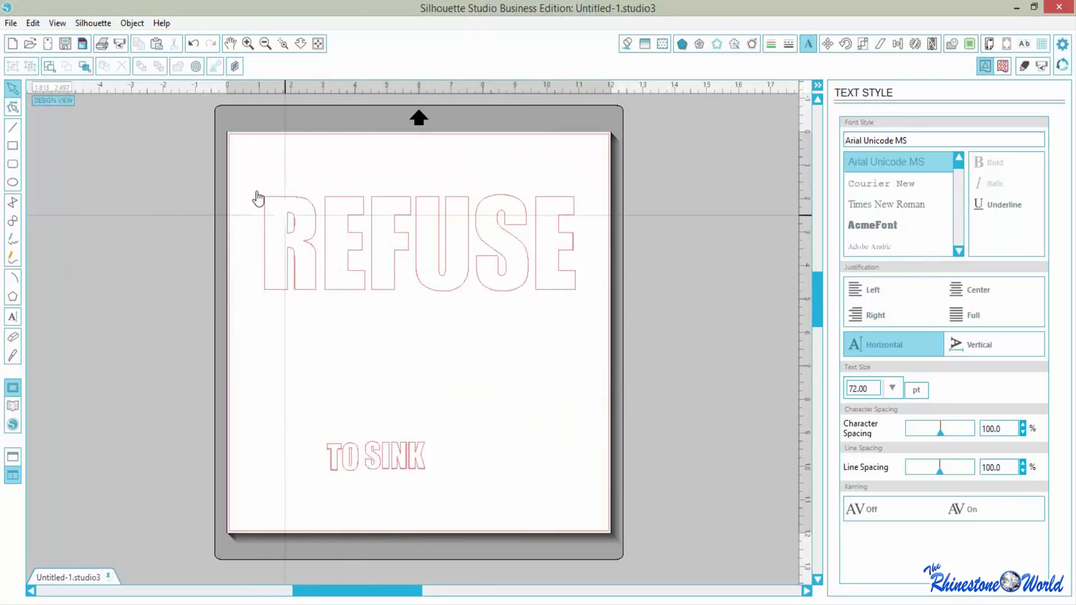
- Select all the letters of REFUSE for text editing and tighten their character spacing to 98.0%
{"action": "left_click", "coordinate": [317, 266]}
{"action": "double_click", "coordinate": [316, 266]}
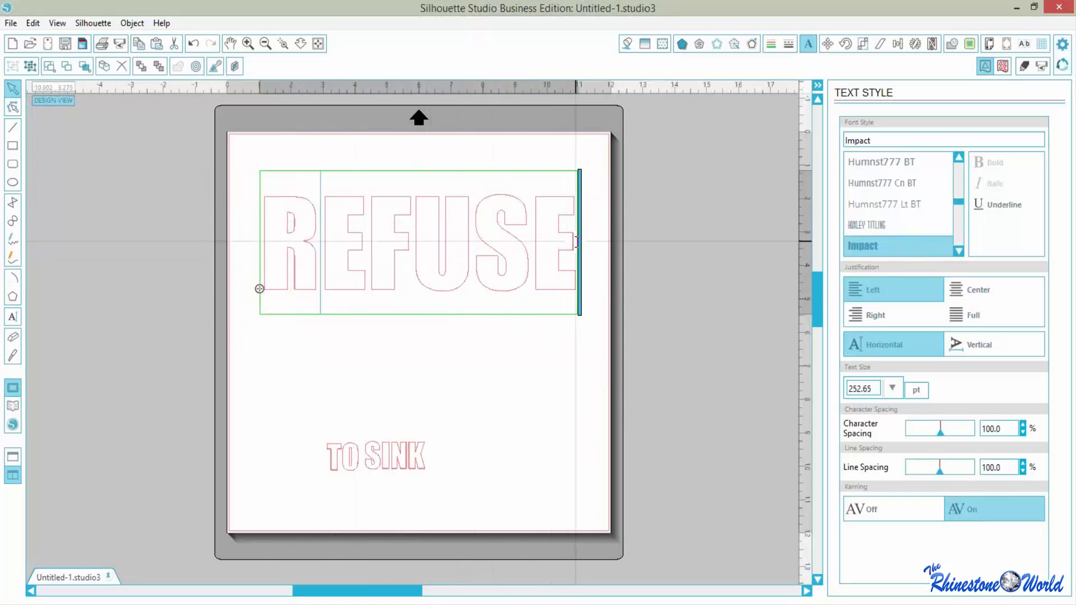
{"action": "left_click_drag", "start_coordinate": [576, 241], "coordinate": [271, 240]}
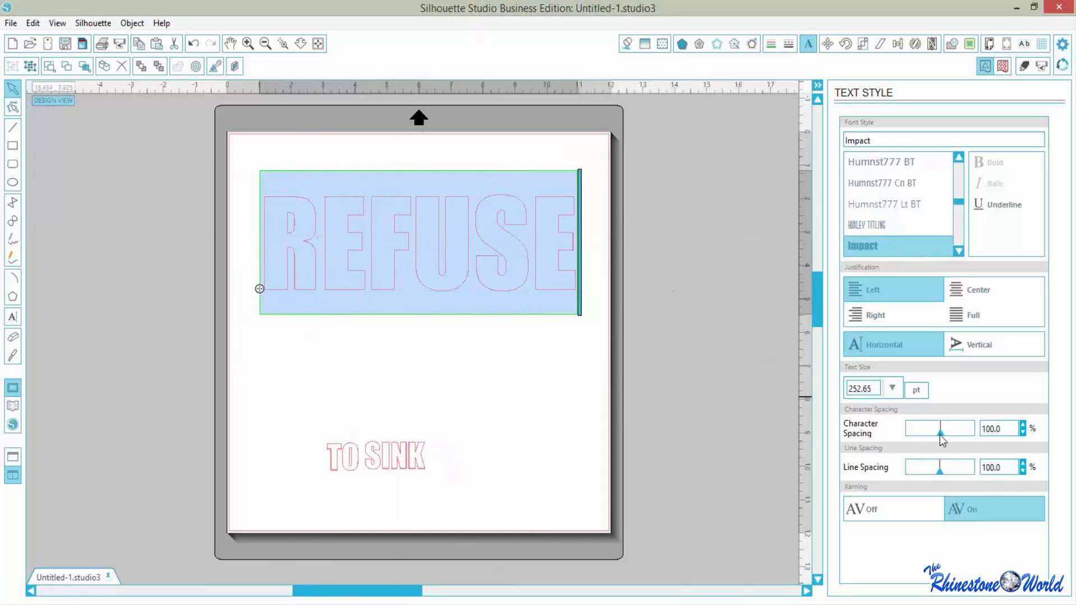
{"action": "left_click_drag", "start_coordinate": [940, 434], "coordinate": [940, 435]}
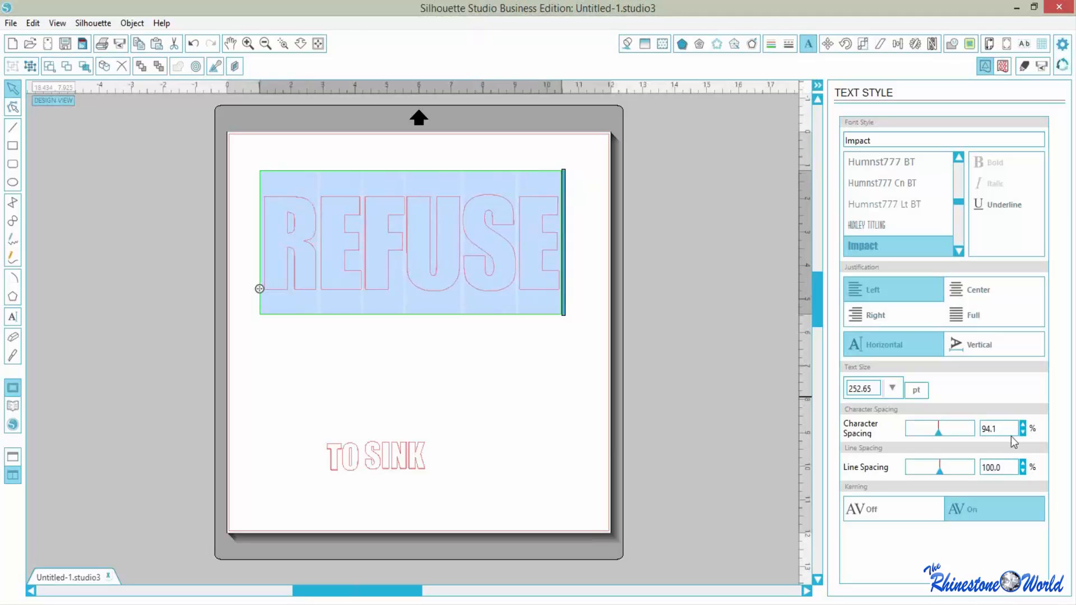
{"action": "left_click", "coordinate": [940, 433]}
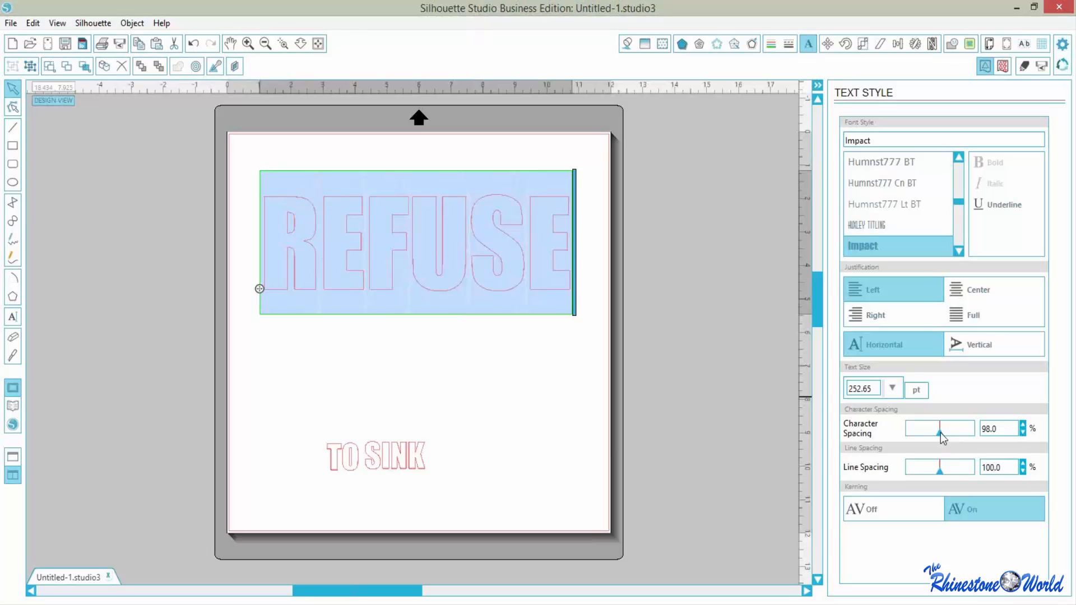
- Adjust the character spacing of REFUSE to 93.9%, then leave text editing
{"action": "left_click_drag", "start_coordinate": [940, 432], "coordinate": [937, 433]}
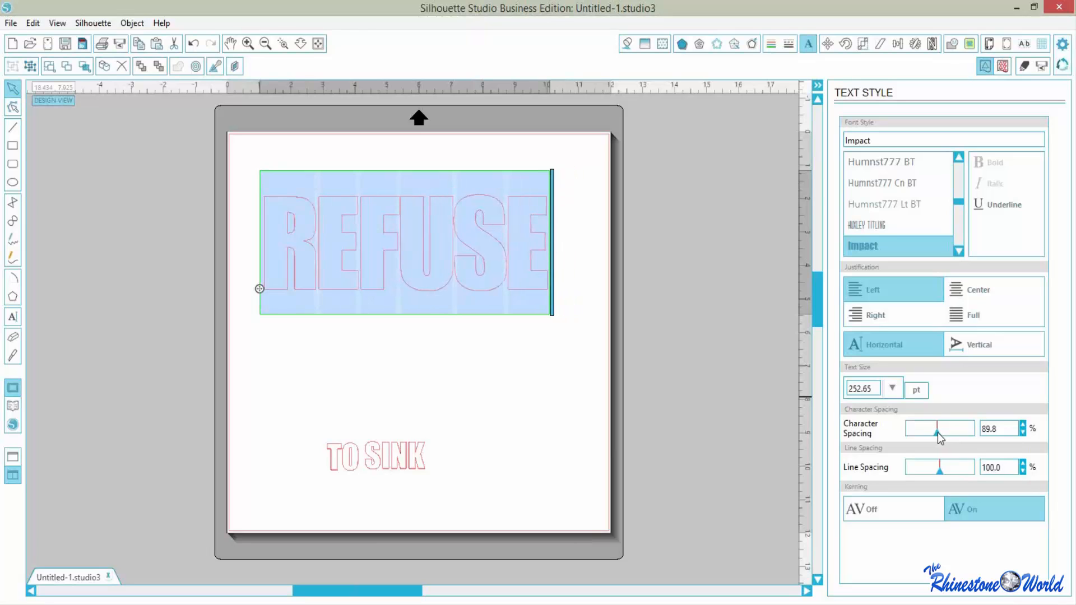
{"action": "left_click_drag", "start_coordinate": [937, 433], "coordinate": [939, 432]}
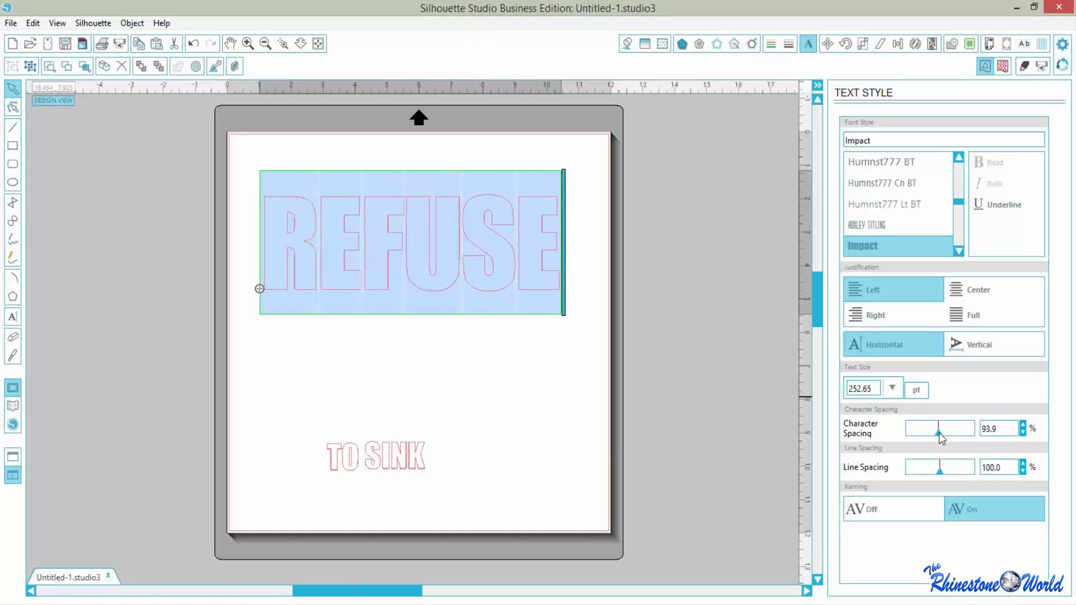
{"action": "left_click", "coordinate": [533, 405]}
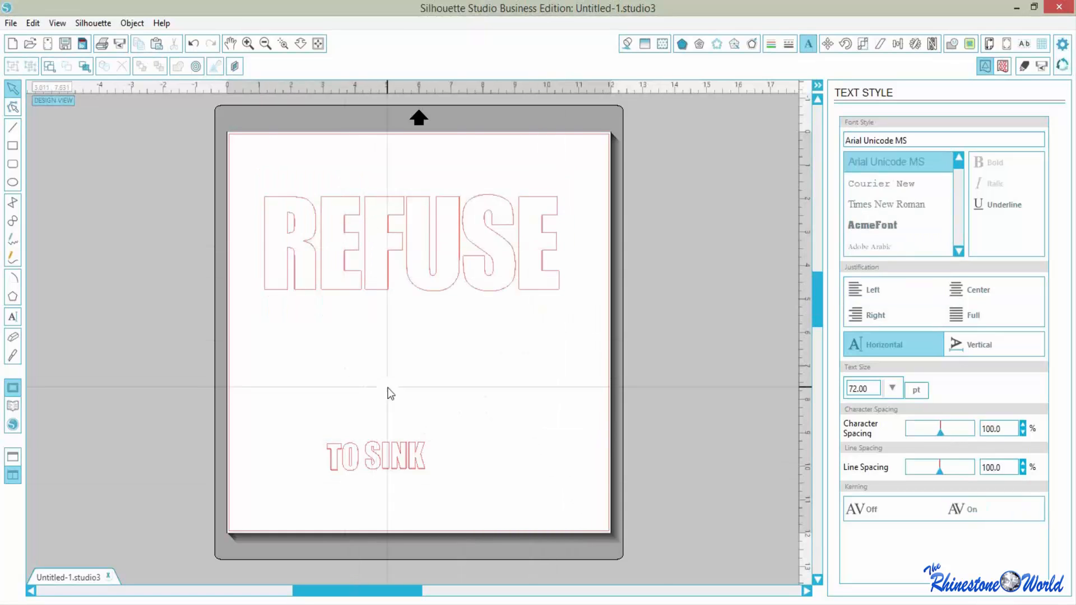
- Nudge the word TO slightly right and up so that it lines up with SINK
{"action": "left_click_drag", "start_coordinate": [306, 428], "coordinate": [504, 488]}
{"action": "left_click", "coordinate": [507, 491]}
{"action": "left_click", "coordinate": [405, 476]}
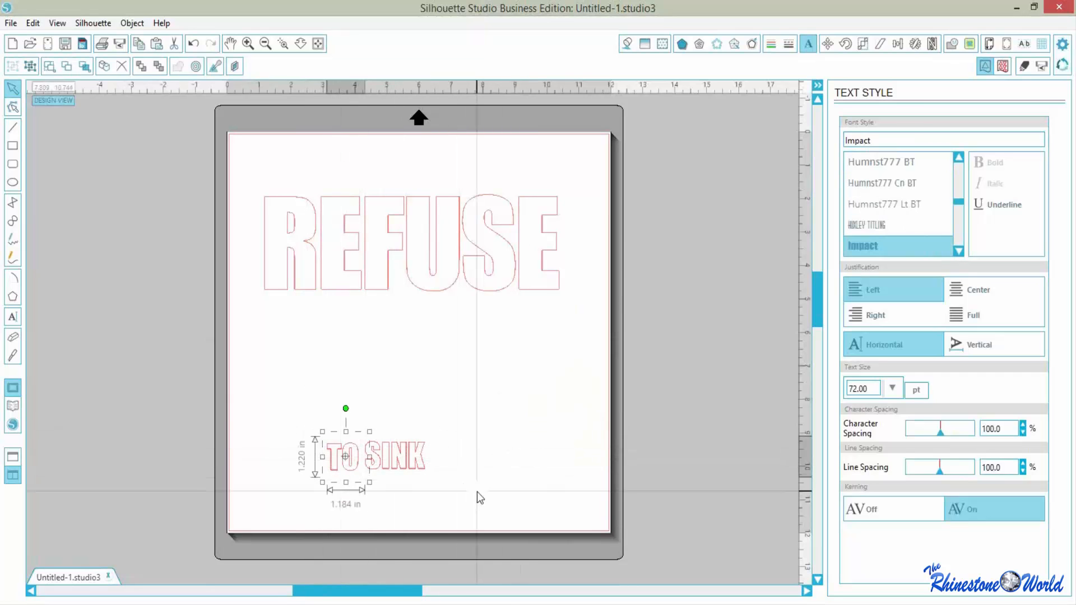
{"action": "key", "text": "Right"}
{"action": "key", "text": "Right"}
{"action": "key", "text": "Right"}
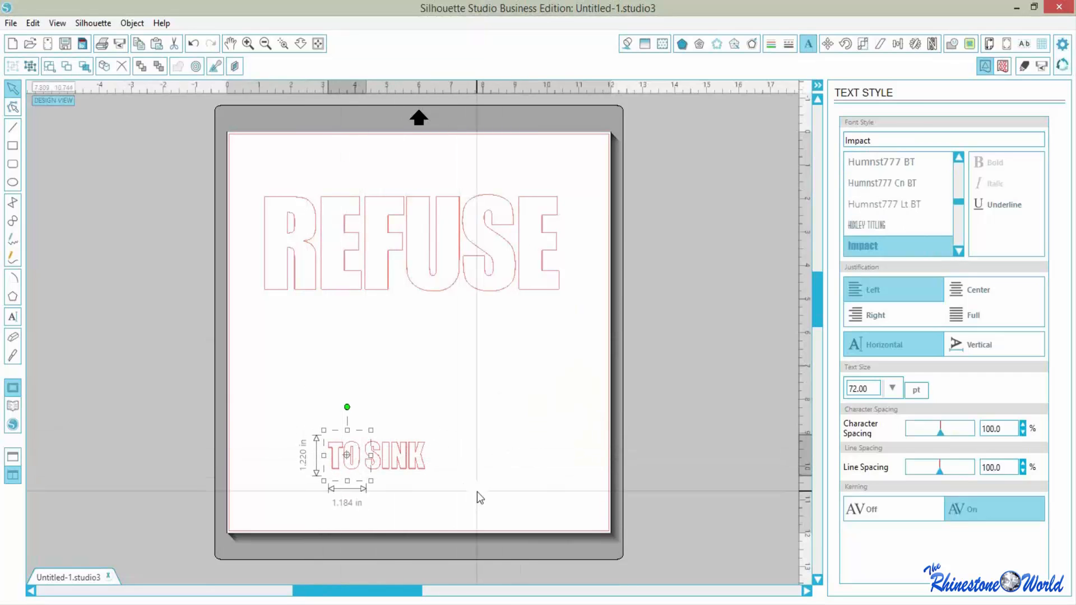
{"action": "key", "text": "Left"}
{"action": "key", "text": "Left"}
{"action": "left_click", "coordinate": [296, 394]}
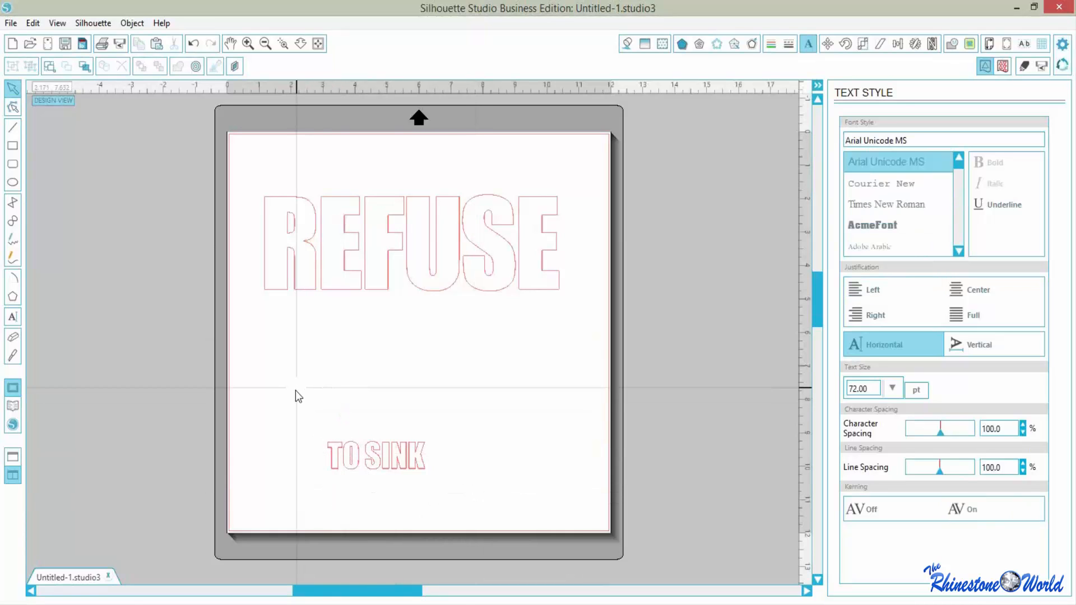
{"action": "left_click", "coordinate": [291, 441]}
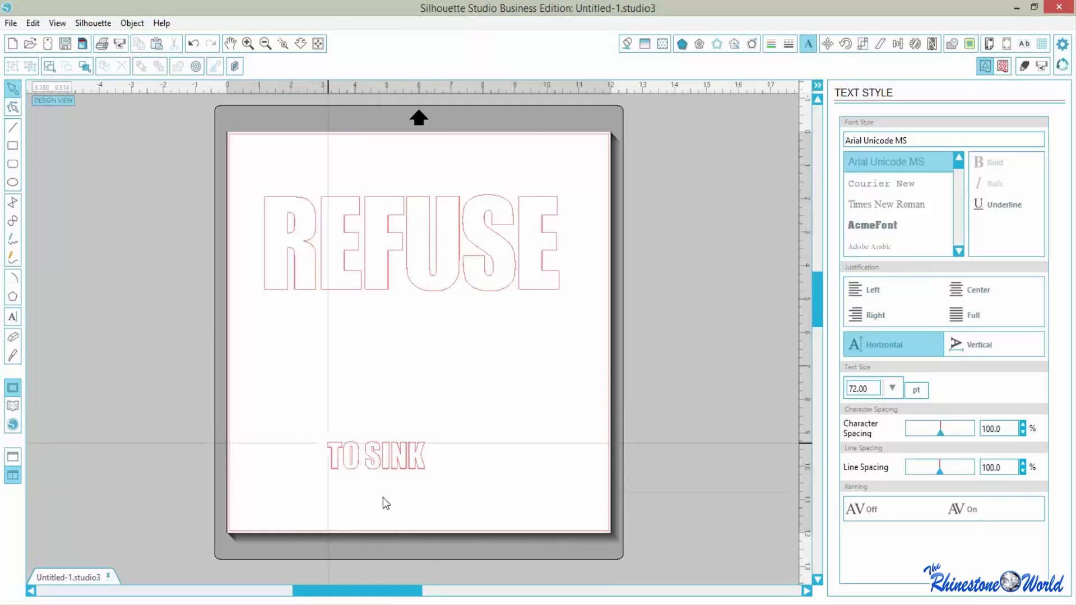
- Enlarge TO and SINK together to about 9.2 in wide and place them directly beneath REFUSE
{"action": "left_click_drag", "start_coordinate": [284, 413], "coordinate": [505, 509]}
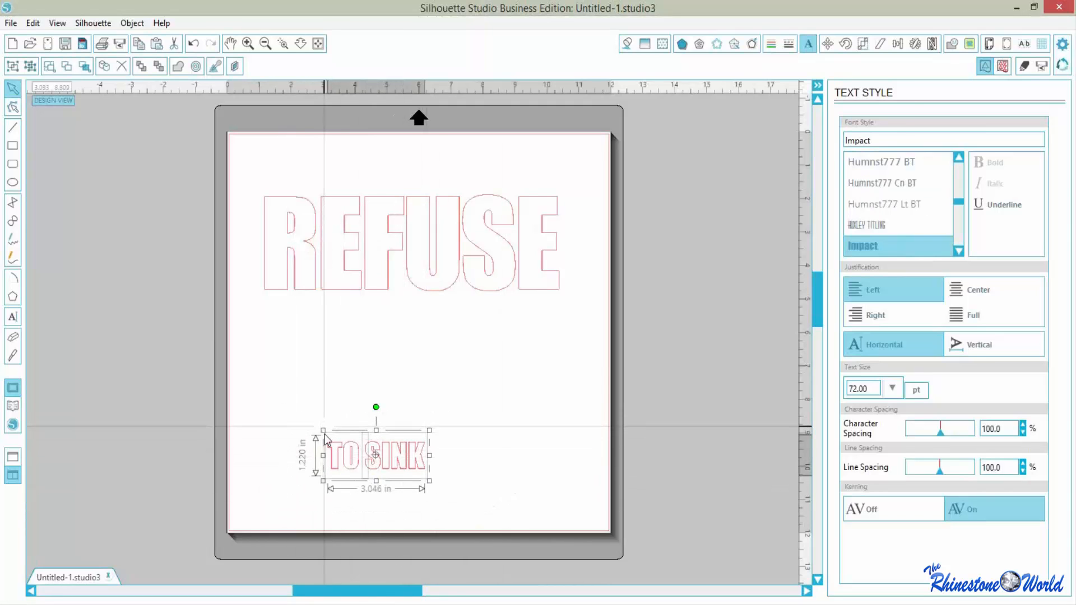
{"action": "left_click_drag", "start_coordinate": [323, 428], "coordinate": [238, 336]}
{"action": "left_click_drag", "start_coordinate": [358, 447], "coordinate": [385, 339]}
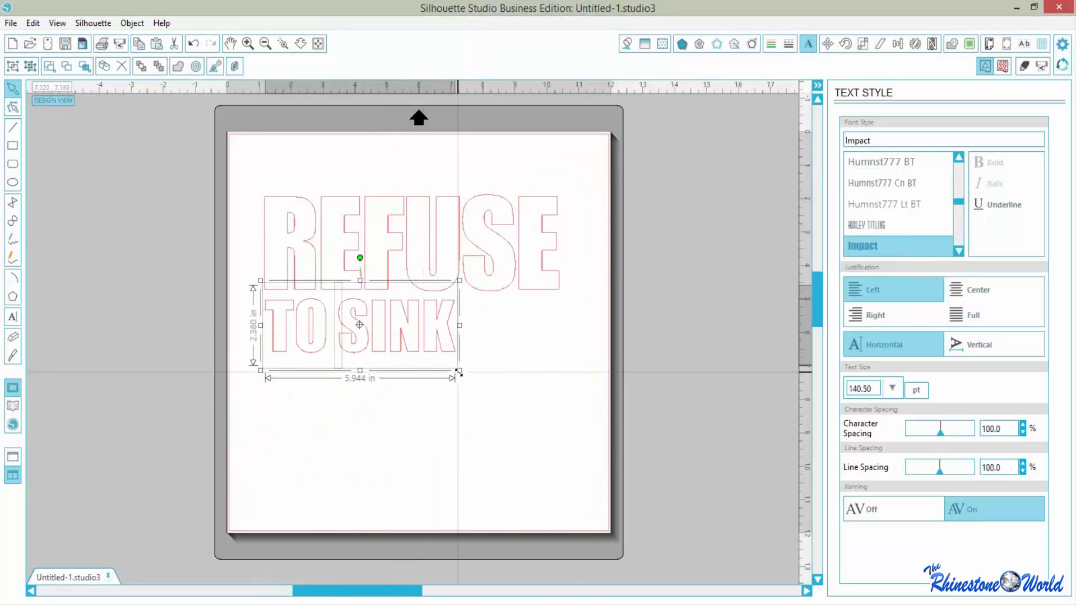
{"action": "left_click_drag", "start_coordinate": [459, 370], "coordinate": [547, 410]}
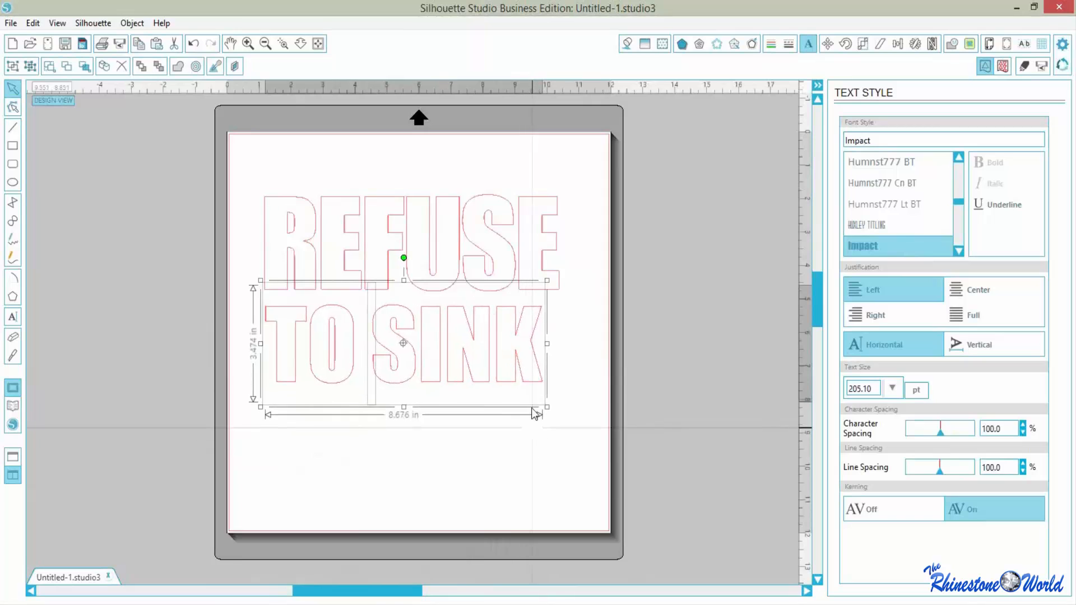
{"action": "left_click_drag", "start_coordinate": [516, 374], "coordinate": [520, 368]}
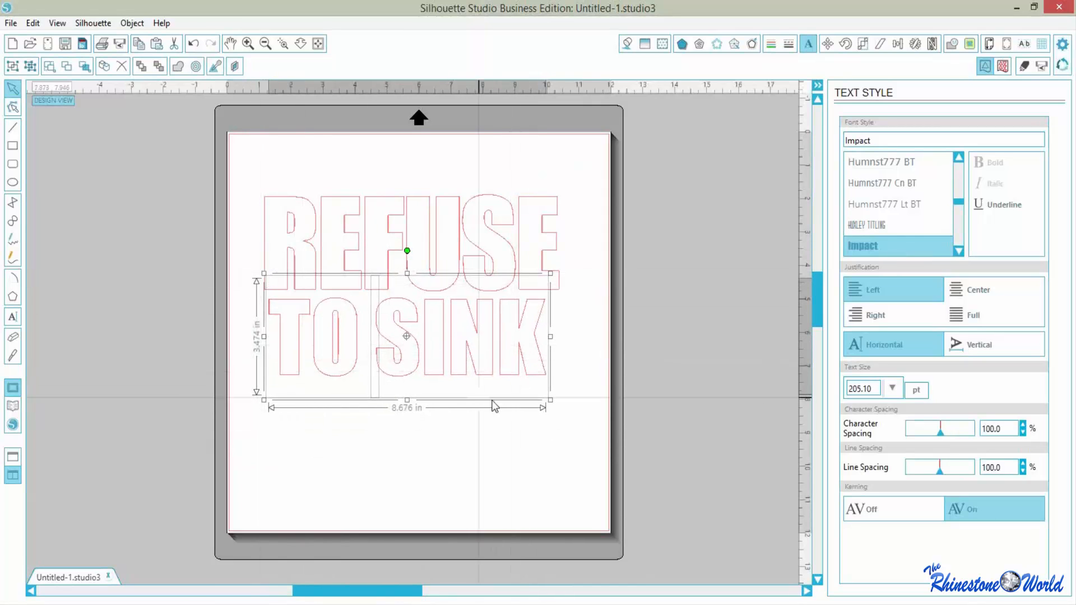
{"action": "left_click_drag", "start_coordinate": [554, 404], "coordinate": [564, 412]}
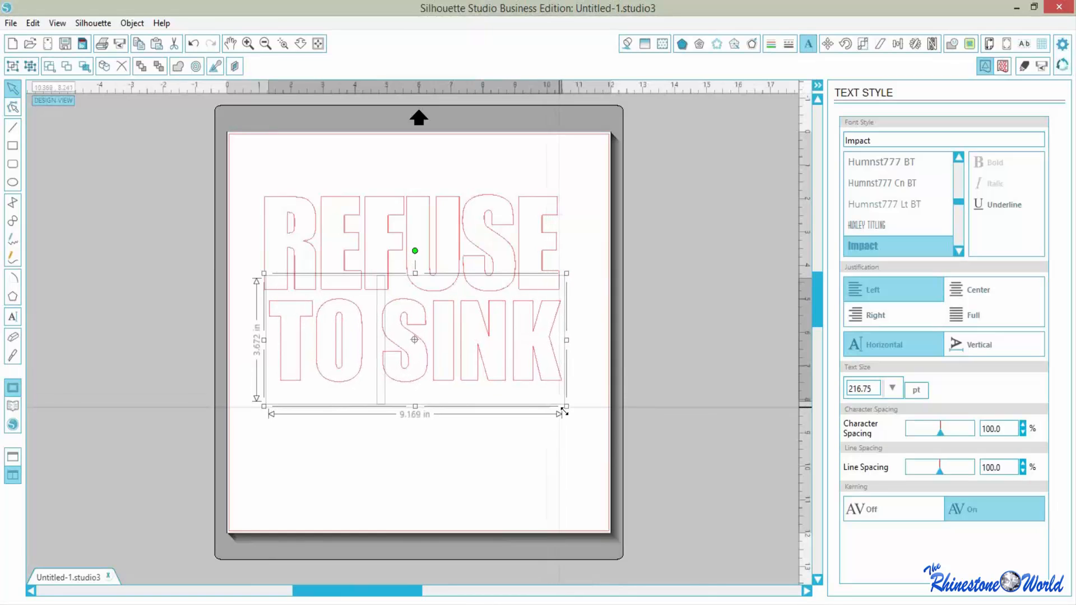
{"action": "left_click", "coordinate": [368, 469]}
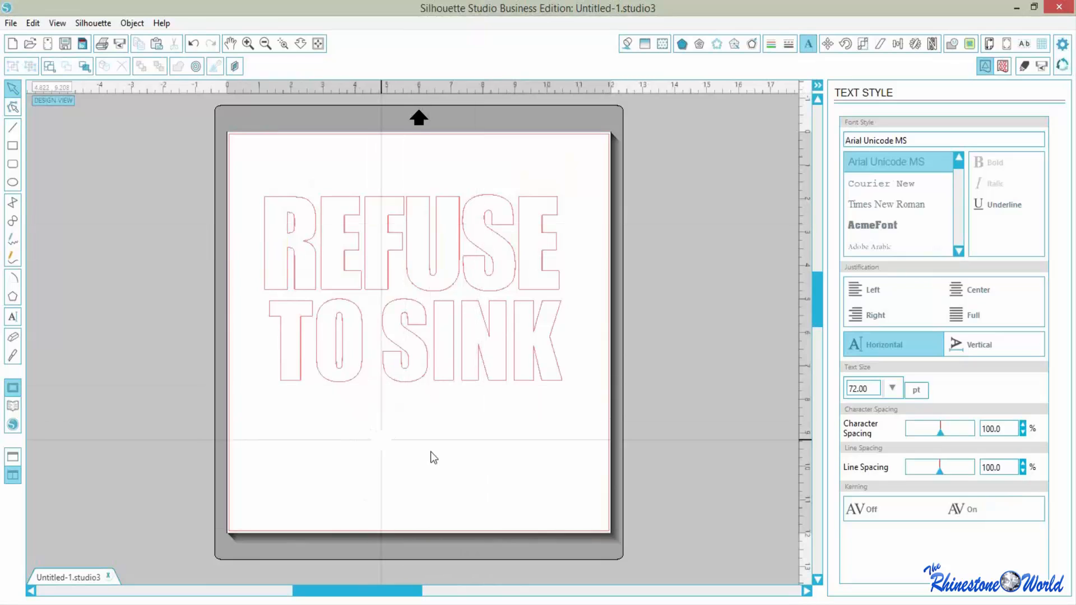
- Select all the letters of SINK for text editing and tighten their character spacing to 91.9%
{"action": "double_click", "coordinate": [480, 355]}
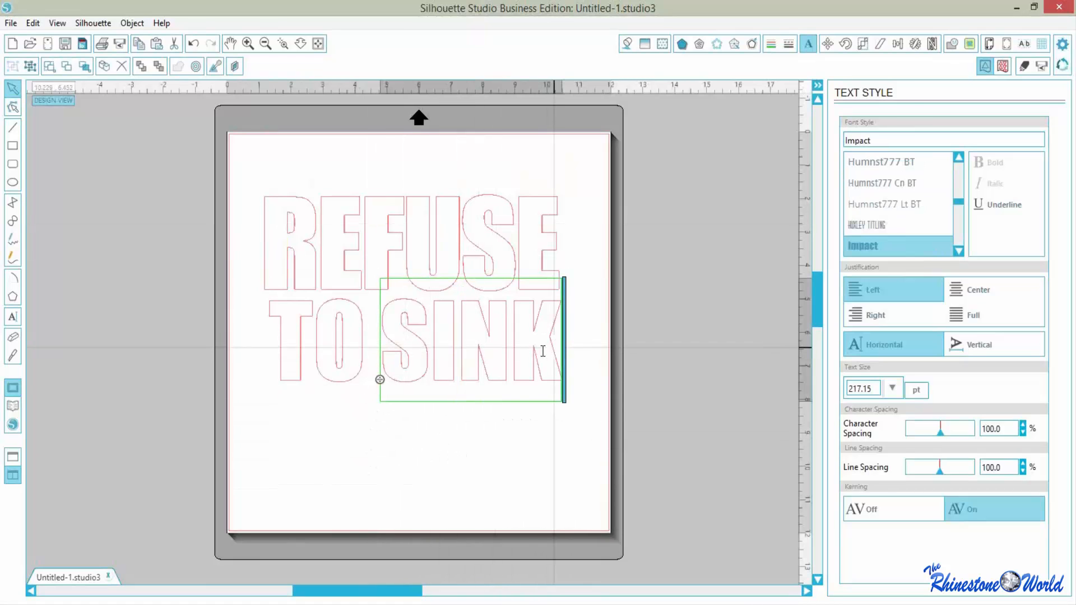
{"action": "left_click_drag", "start_coordinate": [543, 350], "coordinate": [402, 354]}
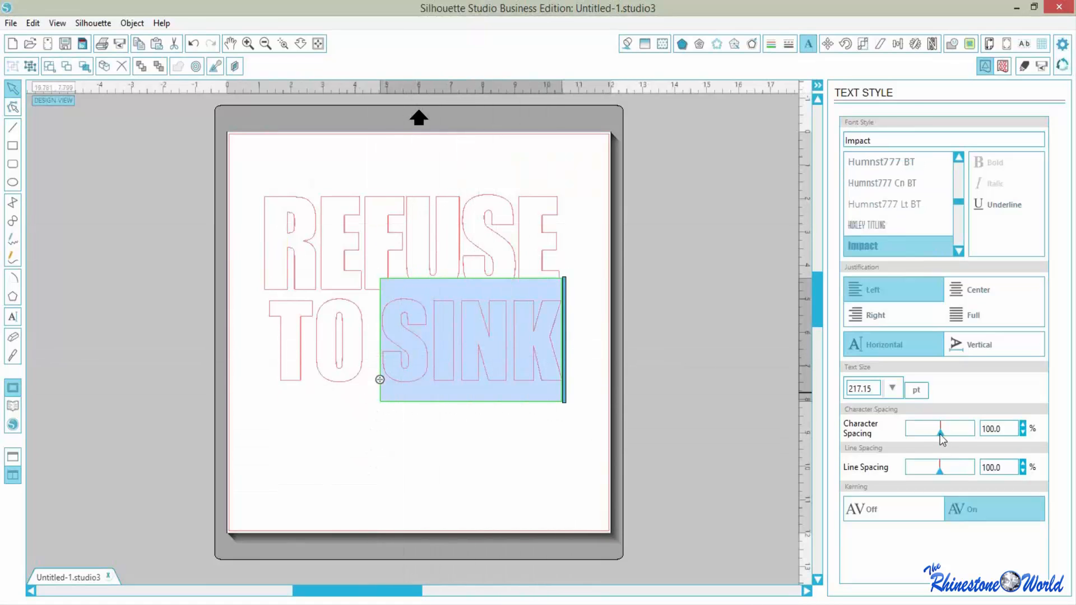
{"action": "left_click_drag", "start_coordinate": [940, 432], "coordinate": [938, 433]}
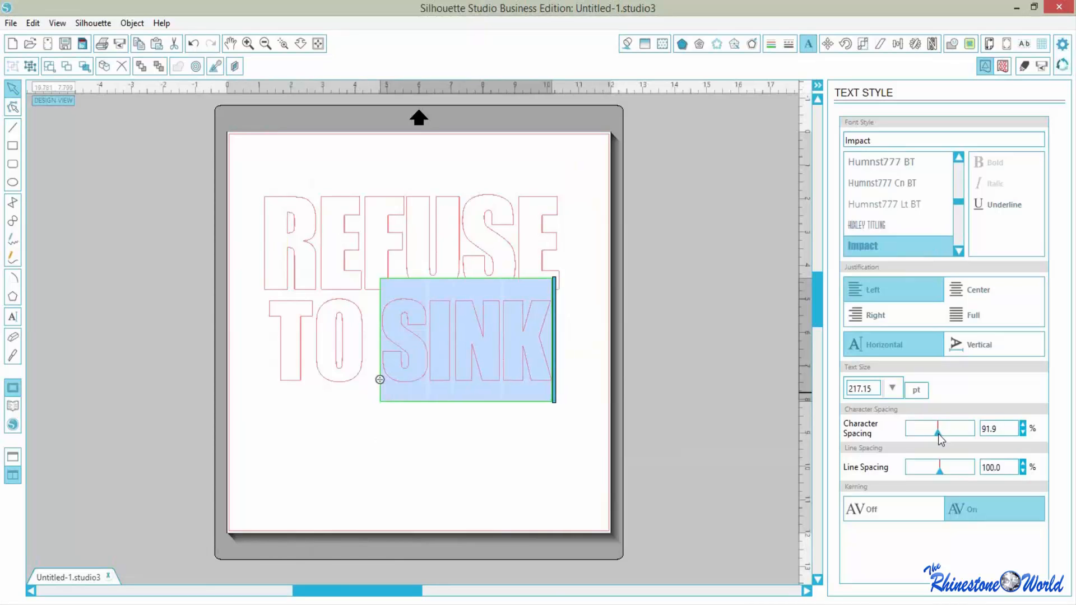
- Select the letters of TO for text editing and tighten their character spacing to 96.0%
{"action": "left_click", "coordinate": [377, 432]}
{"action": "left_click", "coordinate": [317, 364]}
{"action": "double_click", "coordinate": [317, 364]}
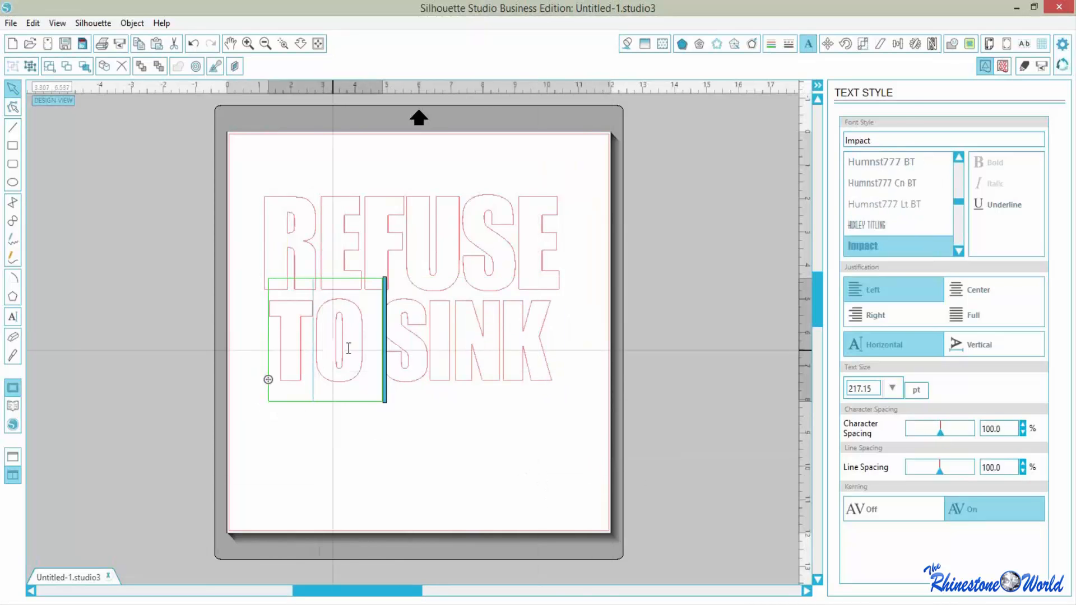
{"action": "left_click_drag", "start_coordinate": [365, 350], "coordinate": [281, 350]}
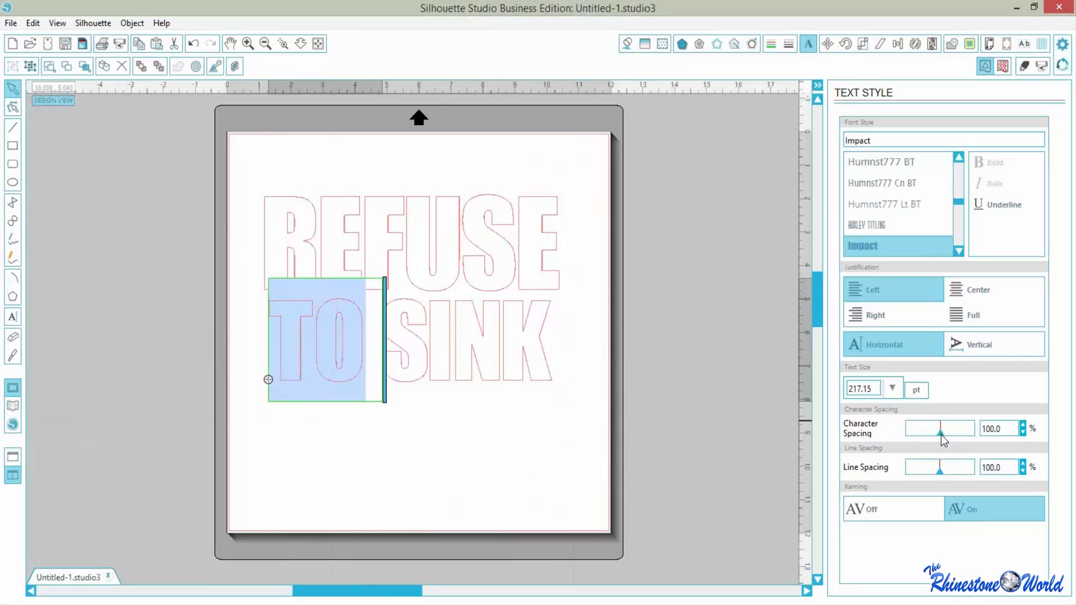
{"action": "left_click_drag", "start_coordinate": [941, 435], "coordinate": [940, 435]}
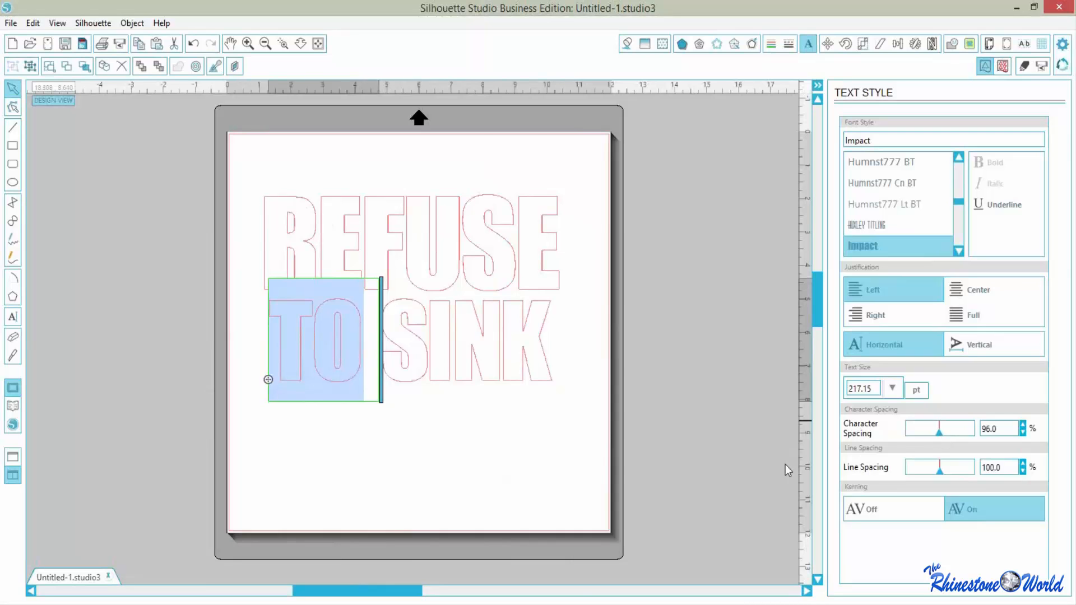
{"action": "left_click", "coordinate": [482, 453]}
- Enlarge TO and SINK together to about 9.45 in wide, keeping their upper-left corner in place
{"action": "left_click_drag", "start_coordinate": [246, 325], "coordinate": [560, 399]}
{"action": "left_click", "coordinate": [415, 443]}
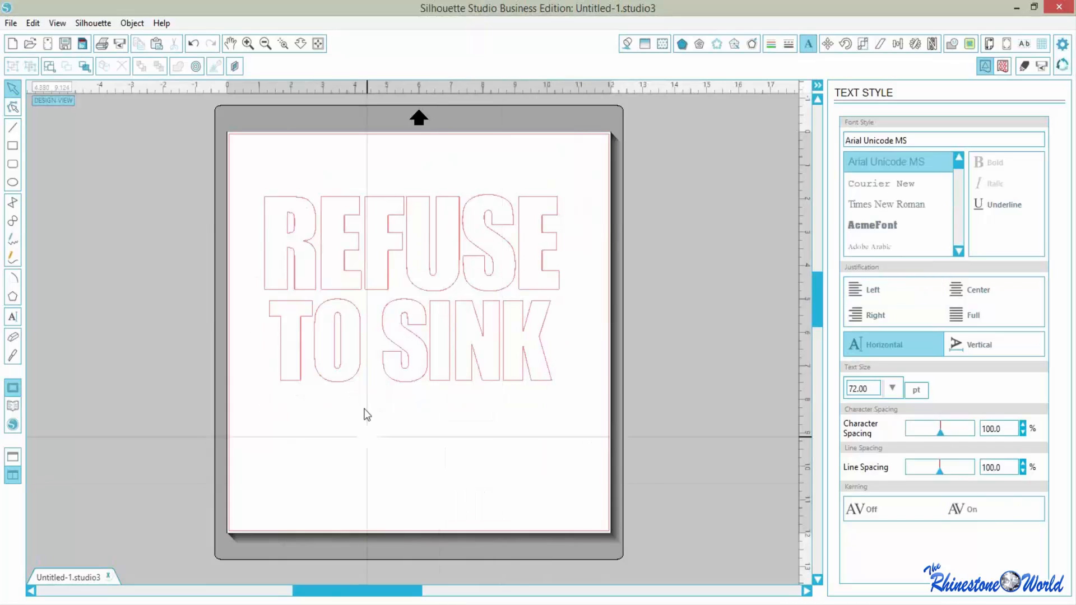
{"action": "left_click_drag", "start_coordinate": [246, 331], "coordinate": [571, 422]}
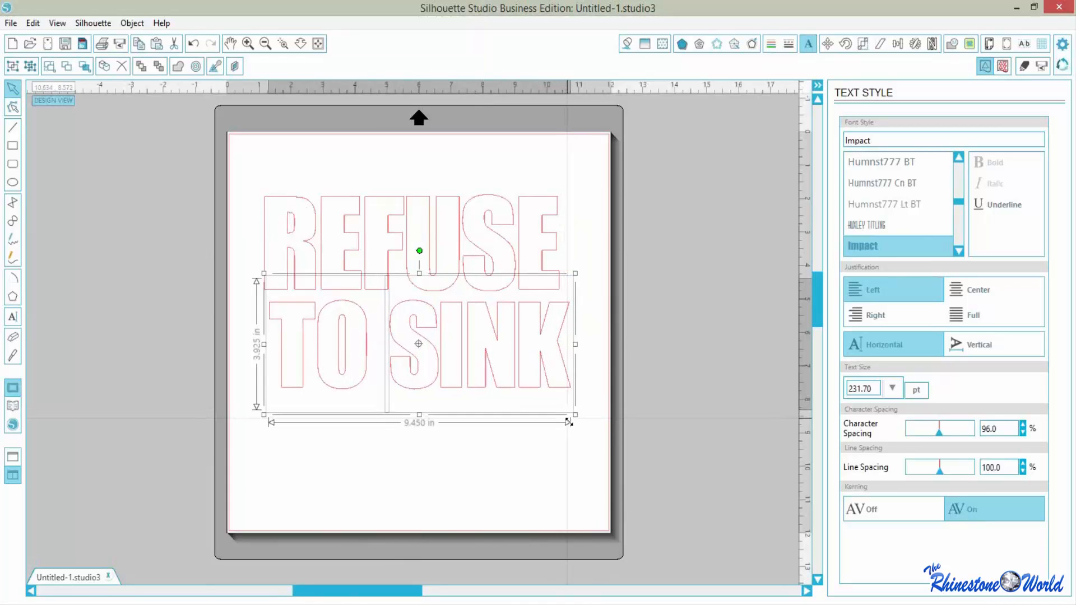
- Group the words TO and SINK into one object
{"action": "left_click", "coordinate": [356, 464]}
{"action": "left_click_drag", "start_coordinate": [246, 347], "coordinate": [573, 451]}
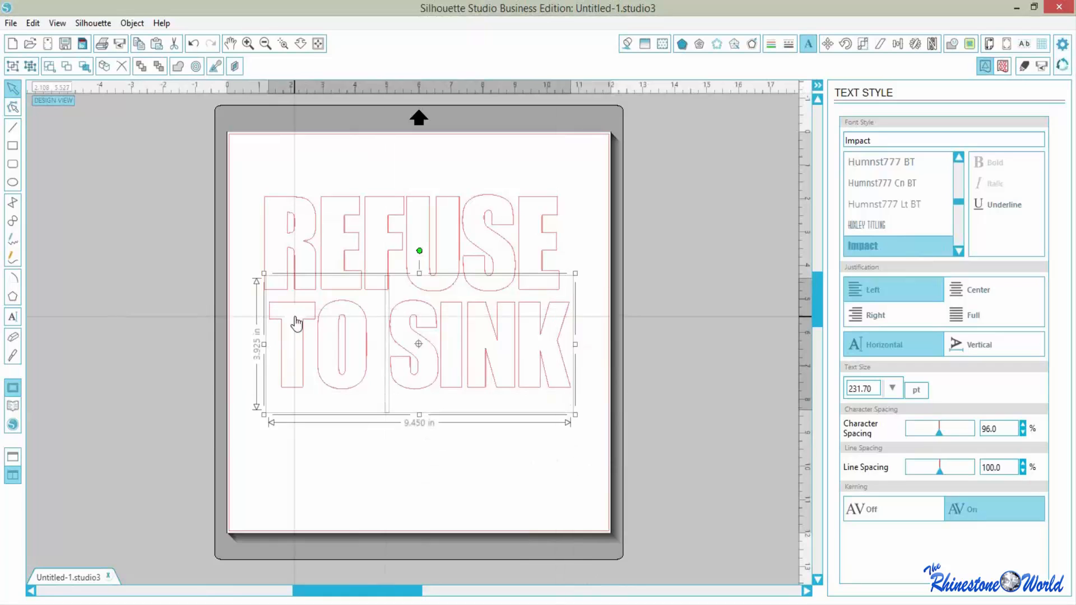
{"action": "left_click", "coordinate": [125, 26]}
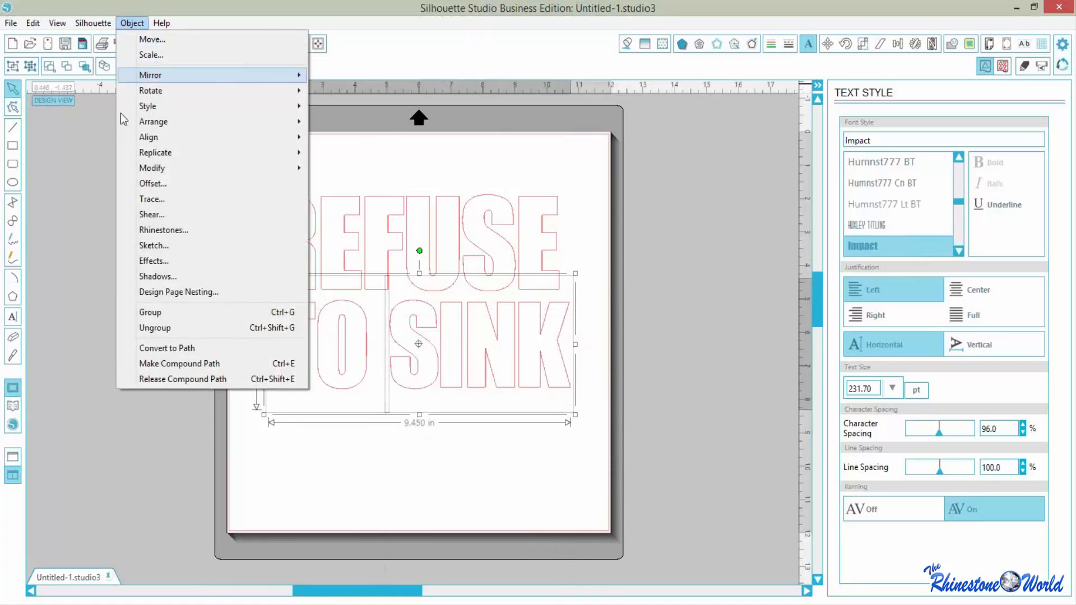
{"action": "left_click", "coordinate": [141, 312]}
{"action": "left_click", "coordinate": [321, 464]}
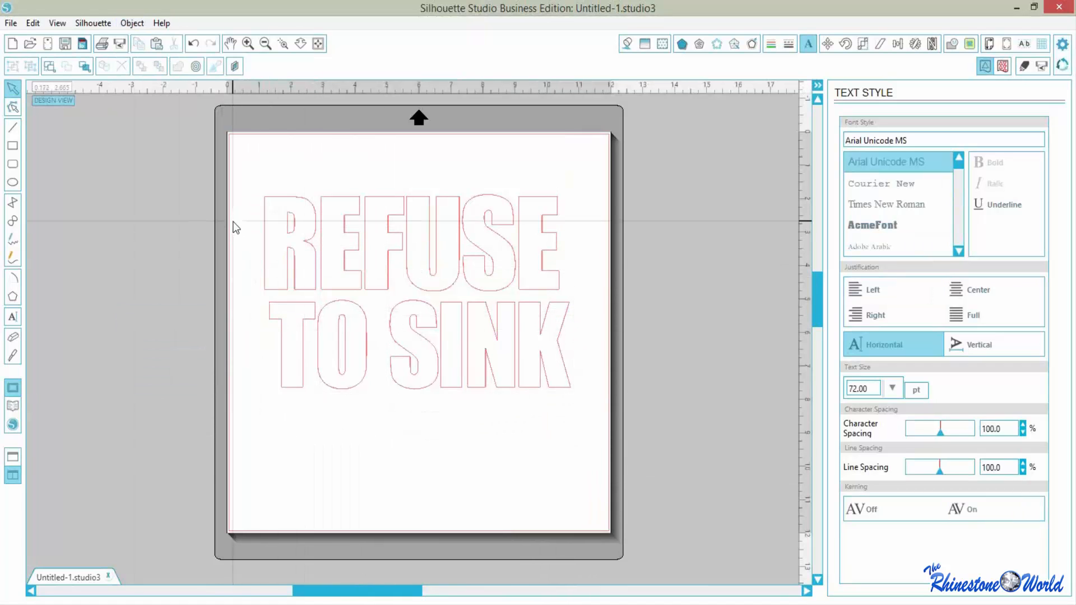
- Align REFUSE and the TO SINK group on their horizontal centers
{"action": "left_click_drag", "start_coordinate": [247, 159], "coordinate": [389, 497]}
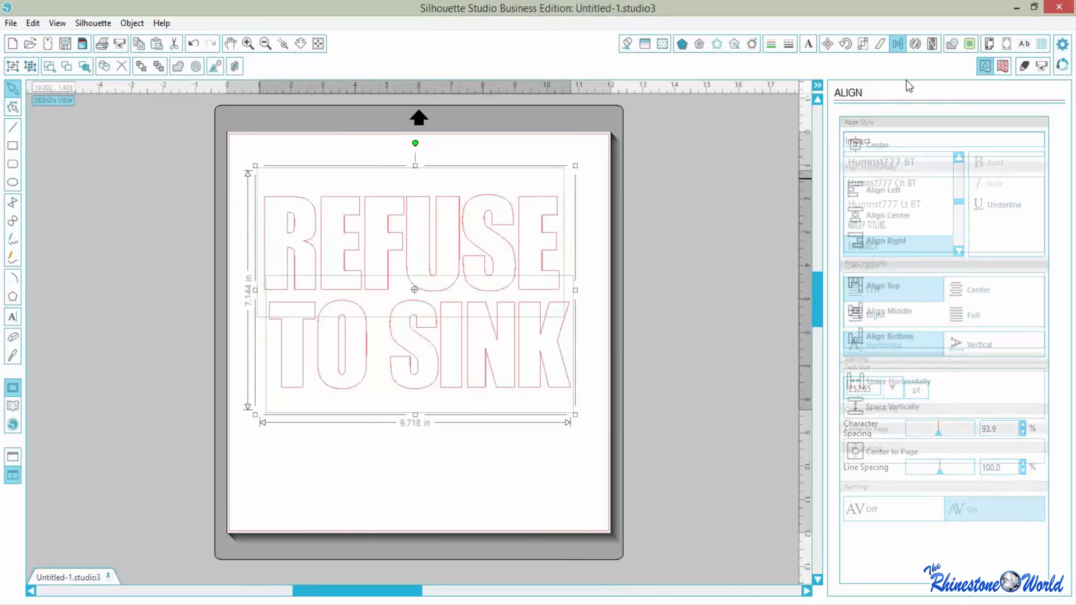
{"action": "left_click", "coordinate": [879, 217]}
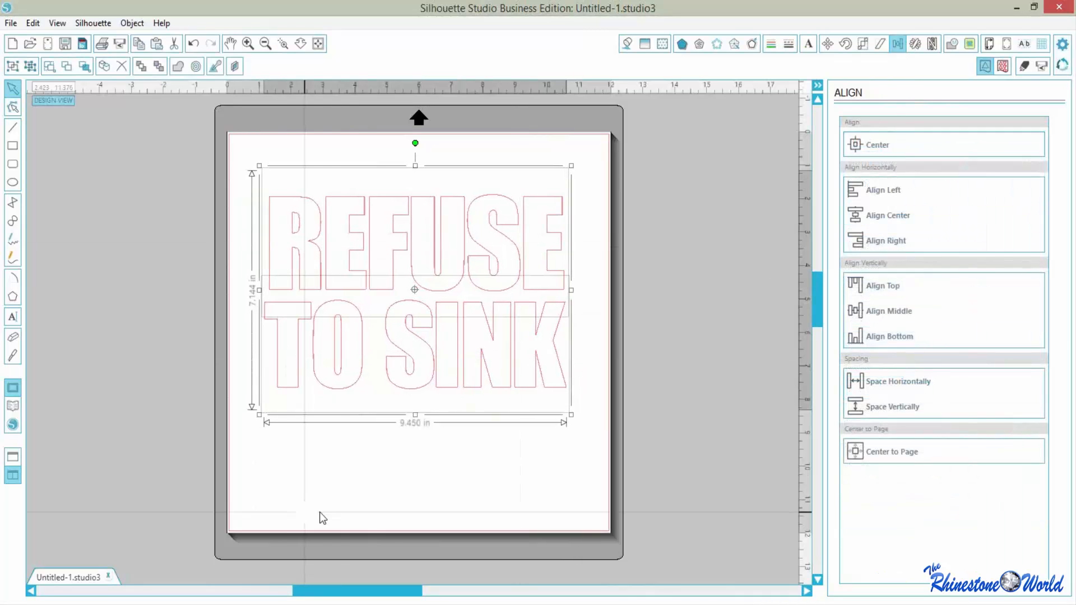
{"action": "left_click", "coordinate": [339, 500]}
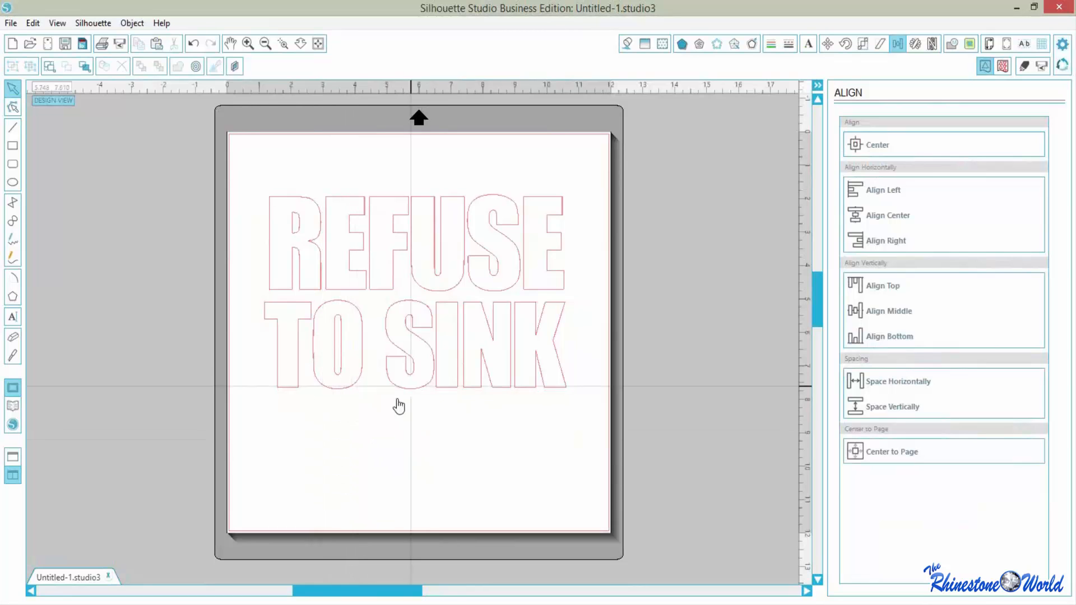
- Nudge the TO SINK group upward to leave only a narrow gap beneath REFUSE
{"action": "left_click", "coordinate": [414, 345]}
{"action": "key", "text": "Up"}
{"action": "key", "text": "Up"}
{"action": "key", "text": "Up"}
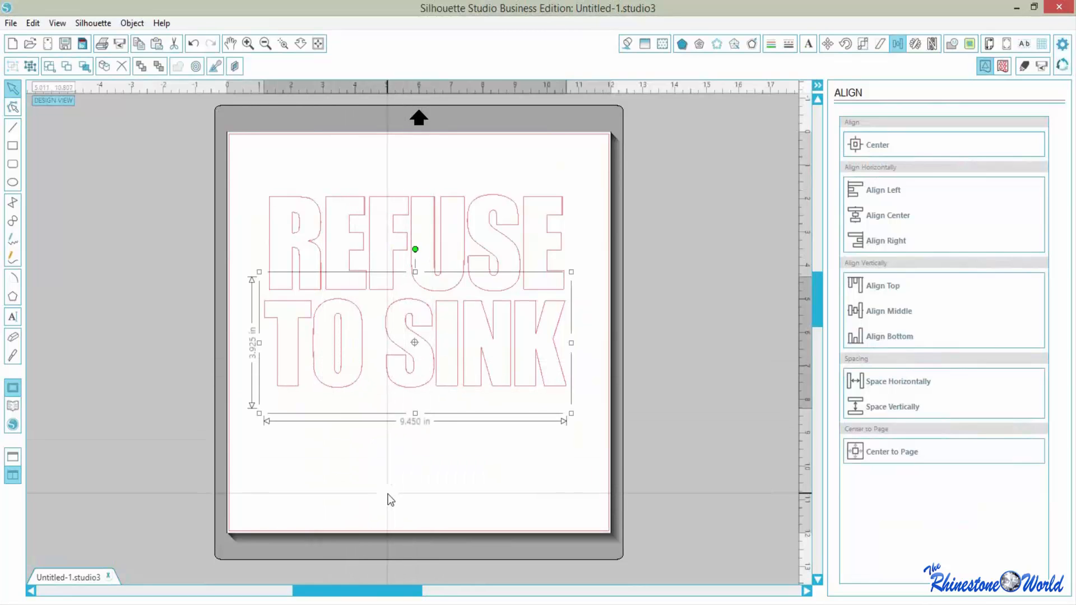
{"action": "key", "text": "Up"}
{"action": "key", "text": "Up"}
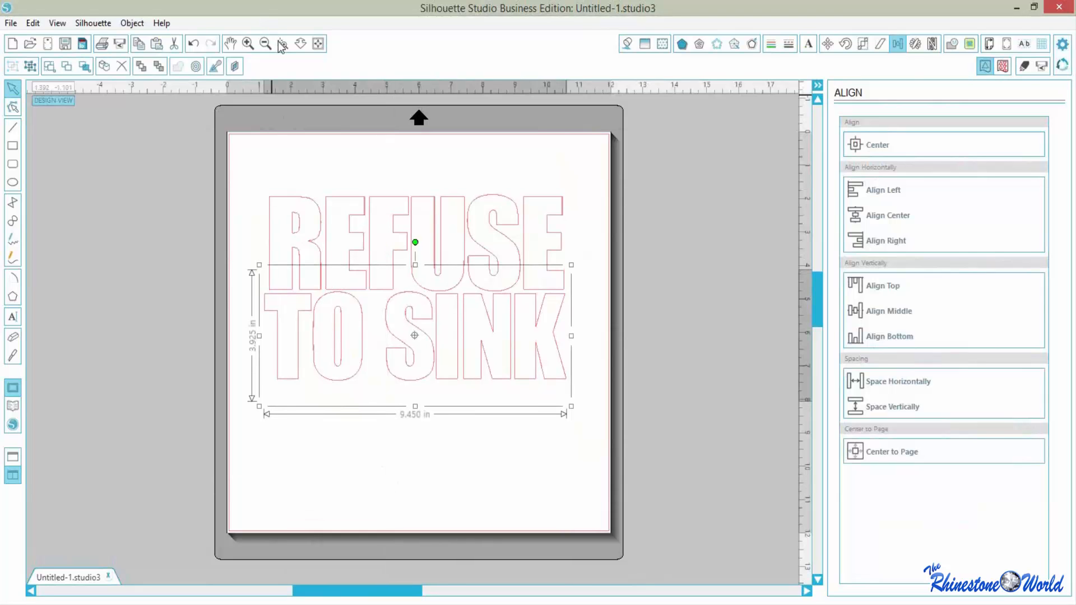
- Examine the gap between the REFUSE and TO SINK lines up close, then select the TO SINK group again
{"action": "left_click", "coordinate": [254, 196]}
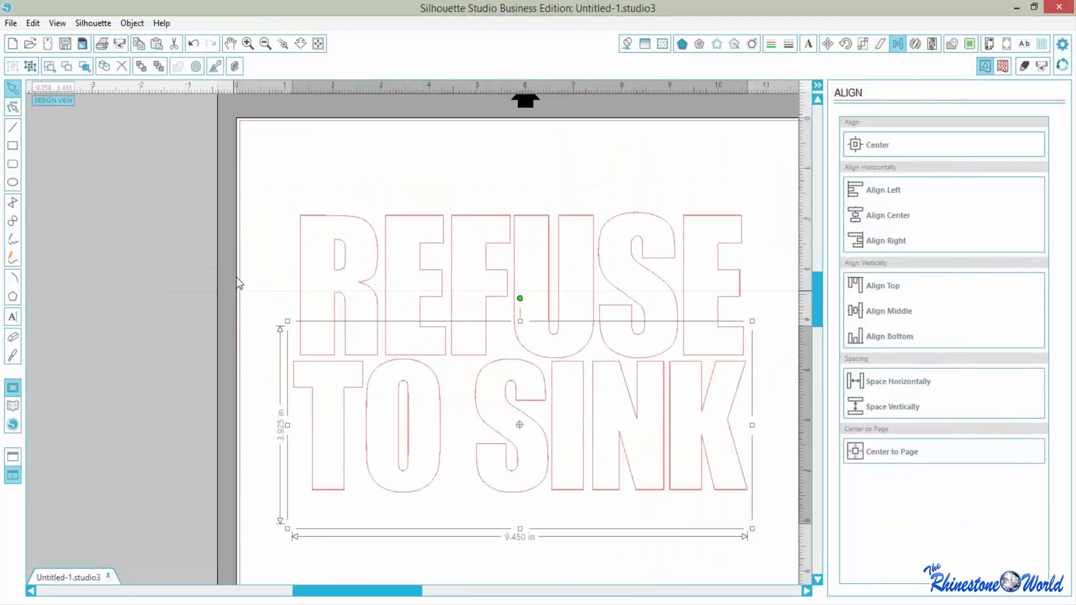
{"action": "left_click_drag", "start_coordinate": [296, 593], "coordinate": [385, 577]}
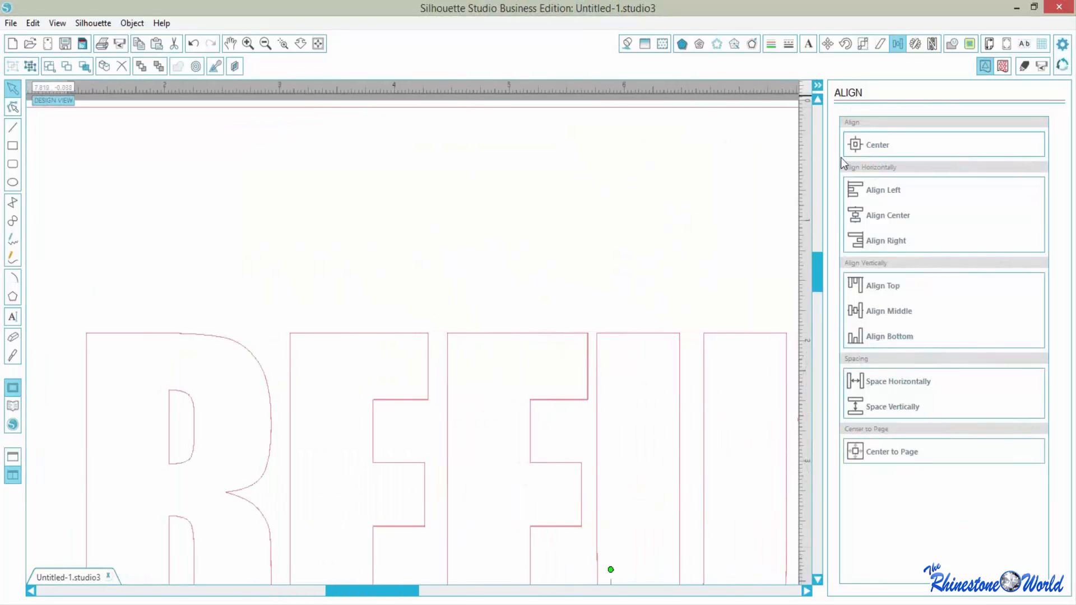
{"action": "left_click_drag", "start_coordinate": [814, 271], "coordinate": [775, 325]}
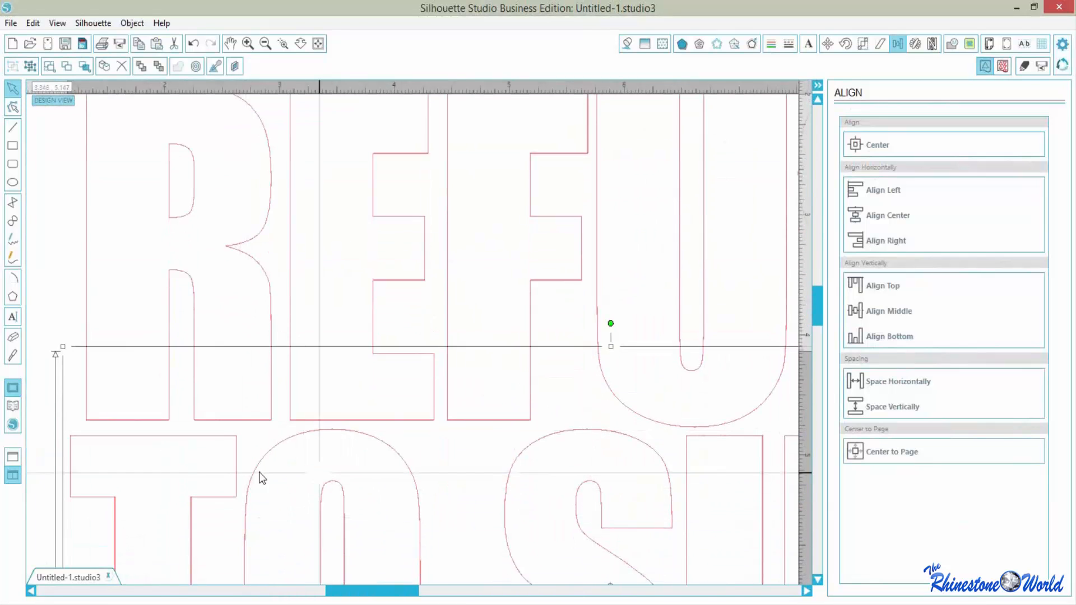
{"action": "left_click", "coordinate": [318, 44]}
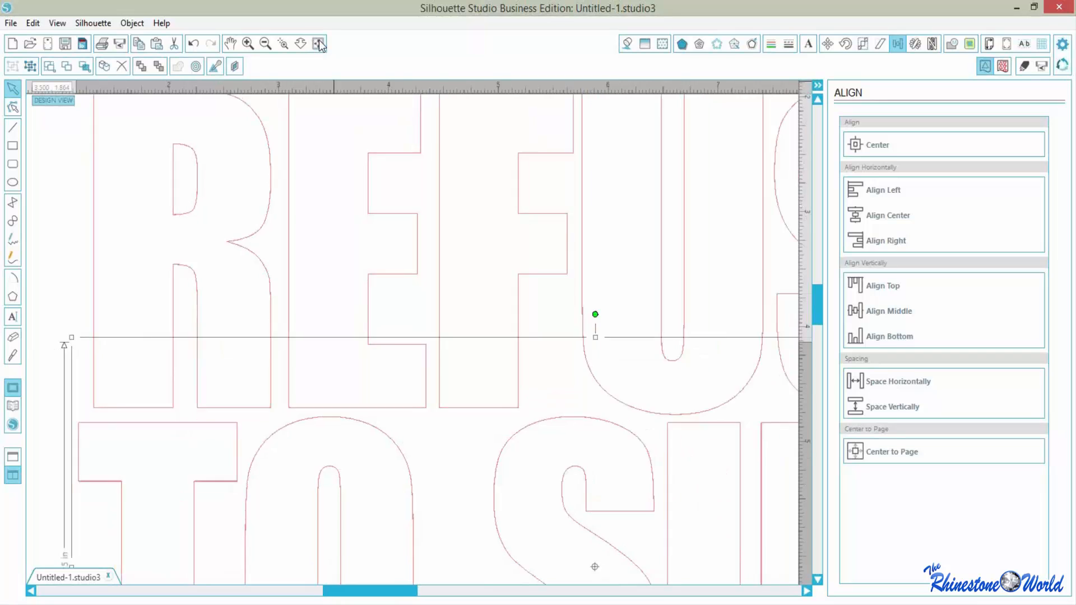
{"action": "left_click", "coordinate": [319, 44]}
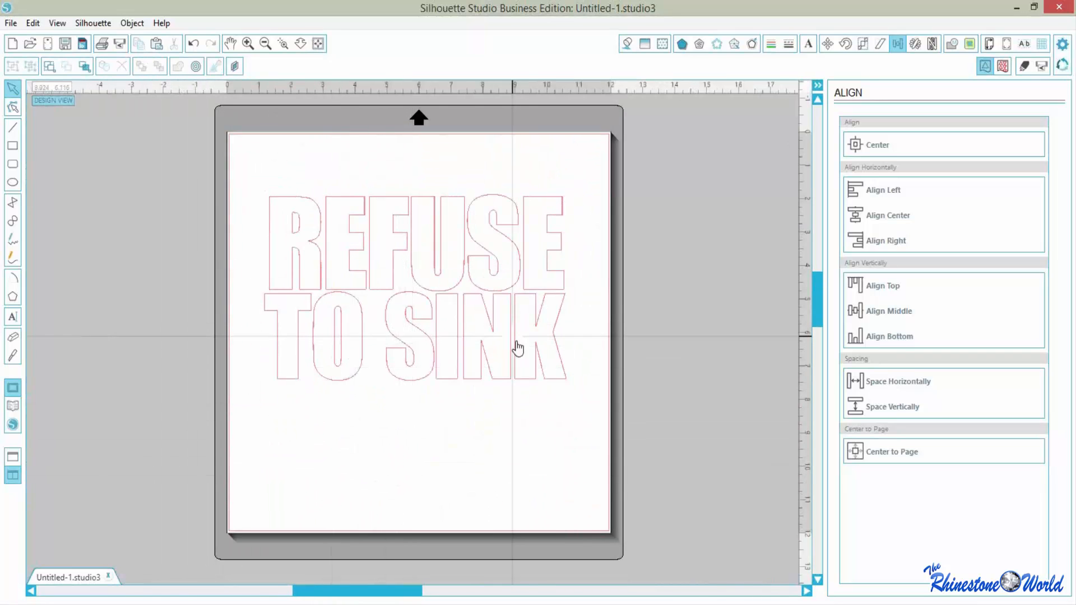
{"action": "left_click", "coordinate": [536, 360]}
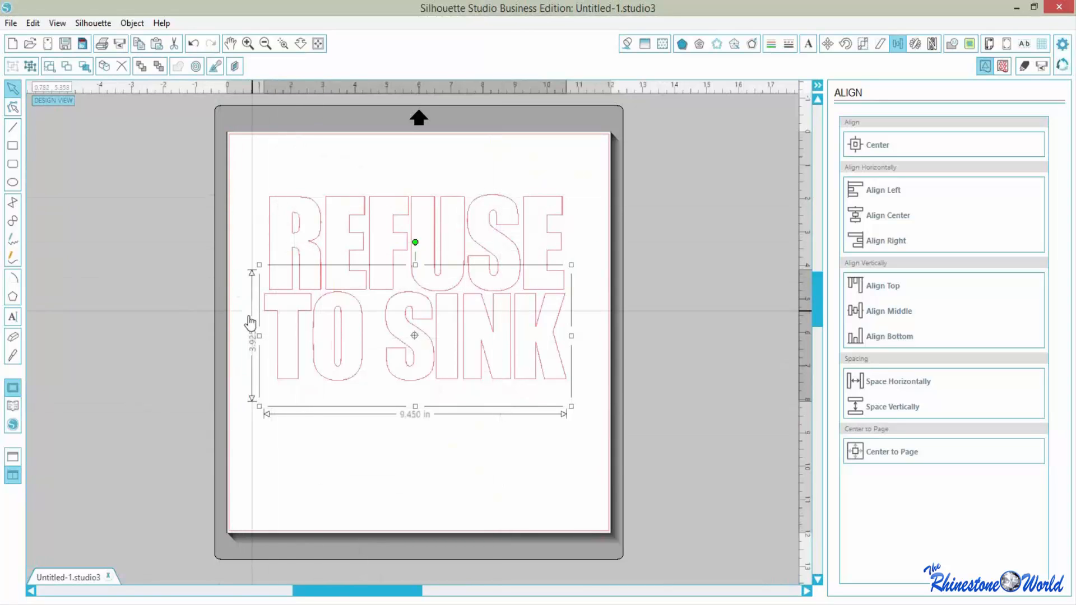
- Nudge the TO SINK group right until its left edge lines up with the left edge of REFUSE
{"action": "key", "text": "Right"}
{"action": "key", "text": "Right"}
{"action": "key", "text": "Right"}
{"action": "key", "text": "Right"}
{"action": "key", "text": "Right"}
{"action": "key", "text": "Right"}
{"action": "key", "text": "Right"}
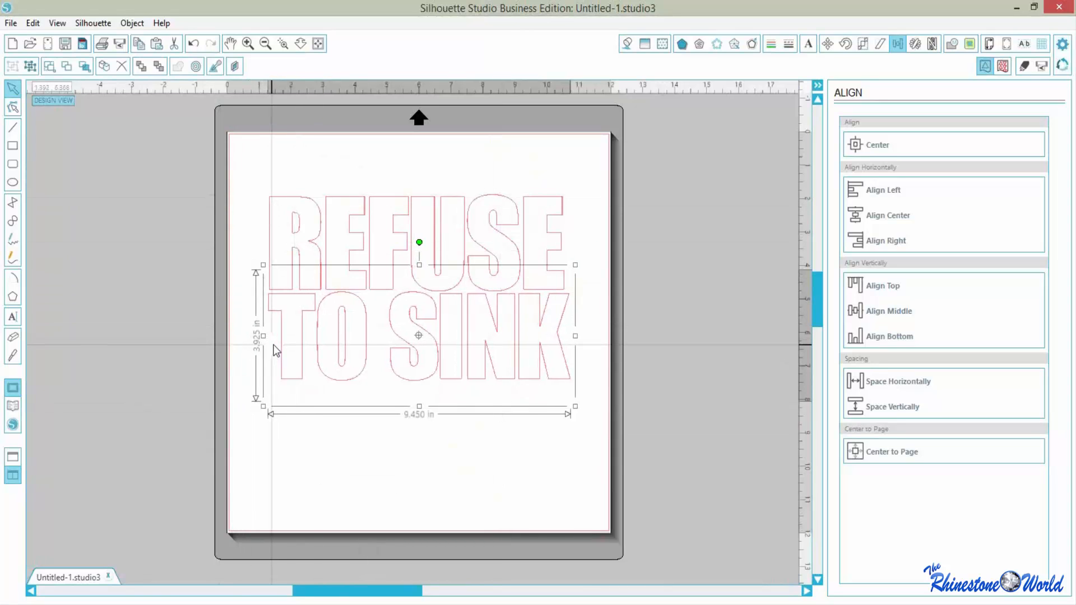
- Scale the TO SINK group down to about 9.19 in wide so its right edge matches REFUSE
{"action": "left_click", "coordinate": [463, 463]}
{"action": "left_click", "coordinate": [562, 373]}
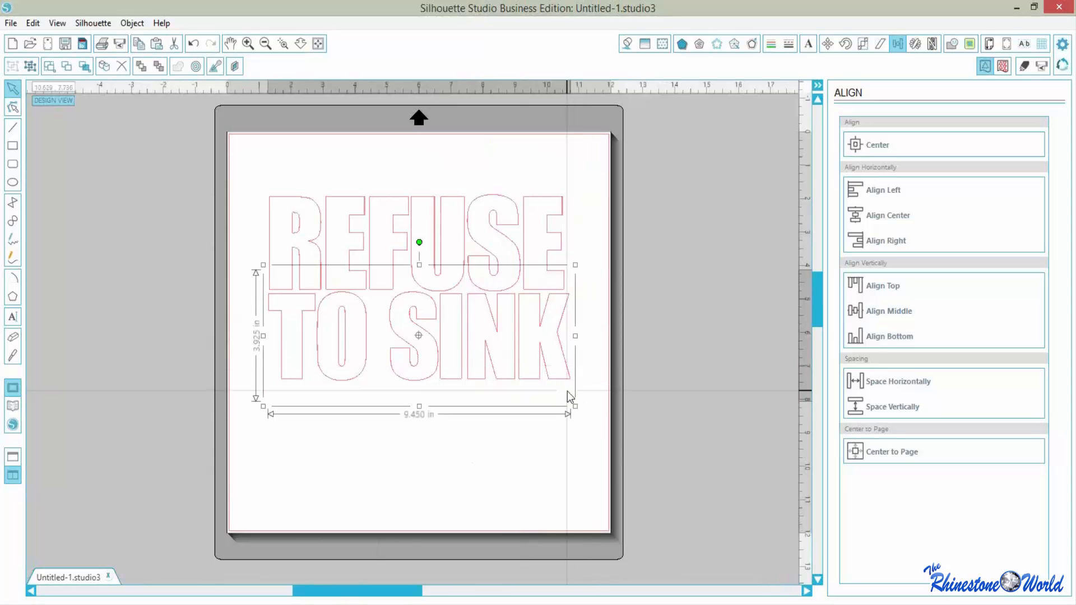
{"action": "left_click_drag", "start_coordinate": [575, 406], "coordinate": [566, 403]}
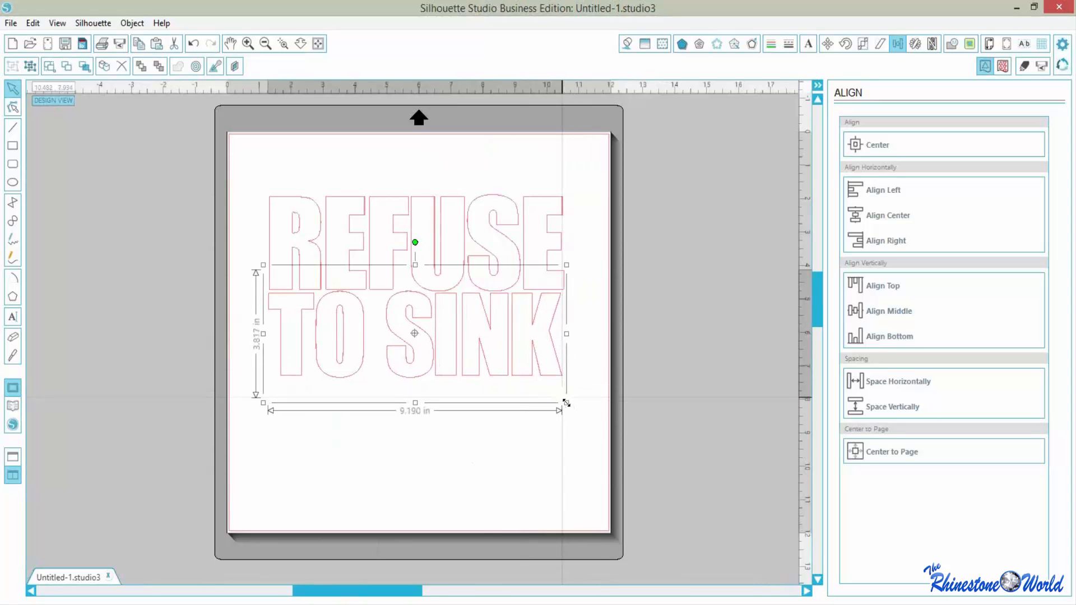
{"action": "left_click", "coordinate": [513, 481]}
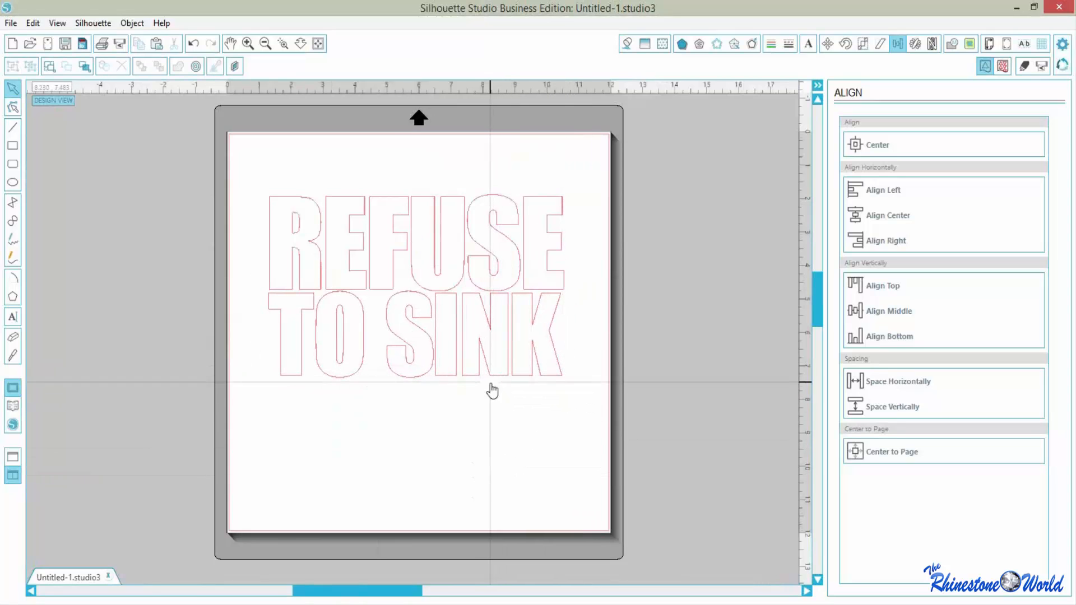
{"action": "left_click", "coordinate": [484, 362]}
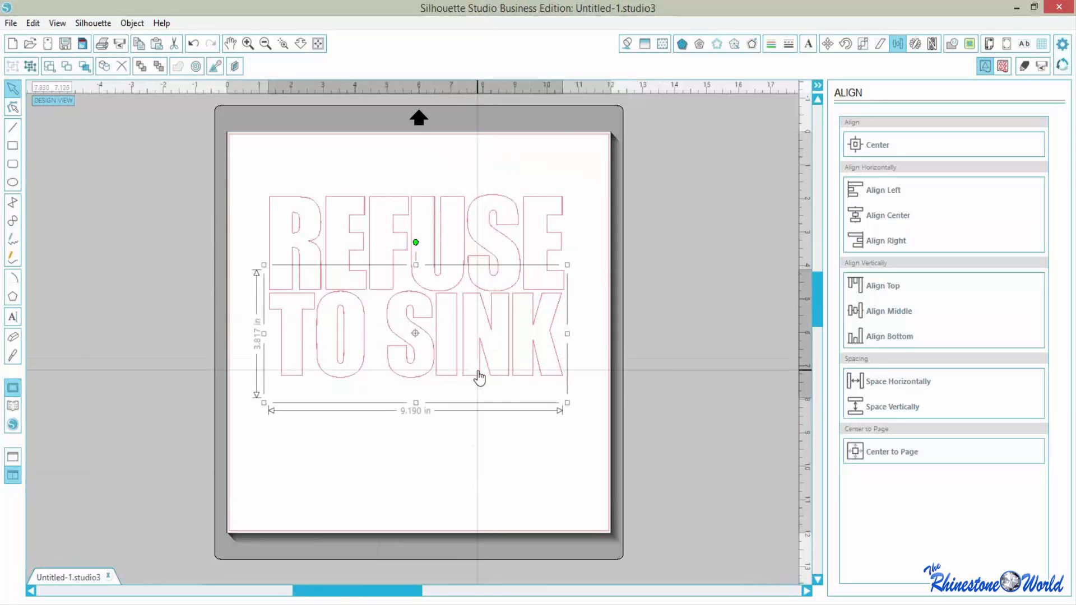
{"action": "left_click", "coordinate": [420, 449]}
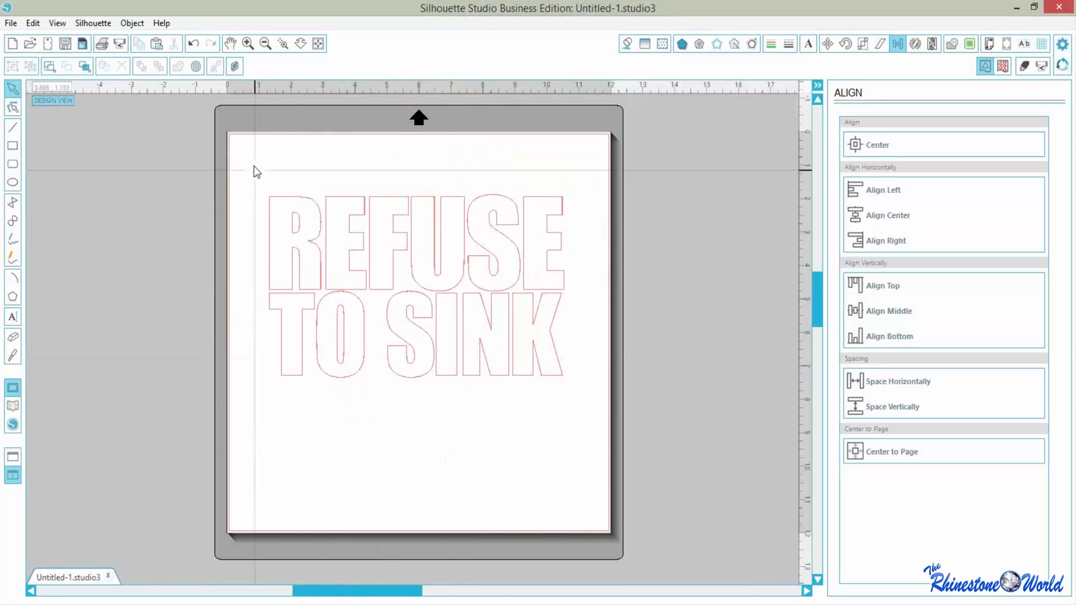
- Group the REFUSE and TO SINK lines into one object and fill it with bright purple
{"action": "left_click_drag", "start_coordinate": [247, 161], "coordinate": [585, 450]}
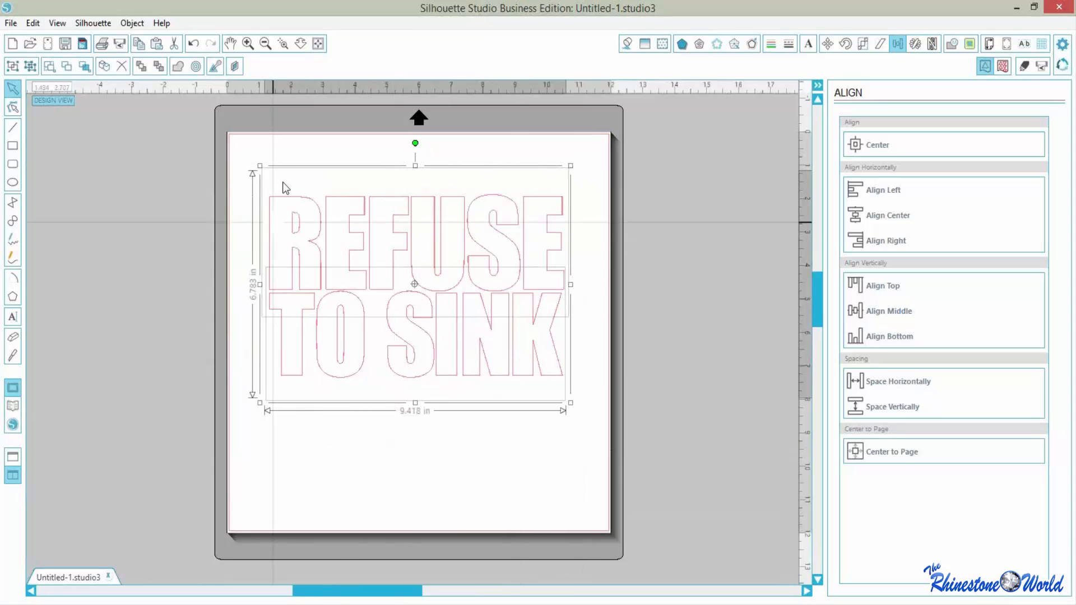
{"action": "left_click", "coordinate": [133, 23]}
{"action": "left_click", "coordinate": [275, 311]}
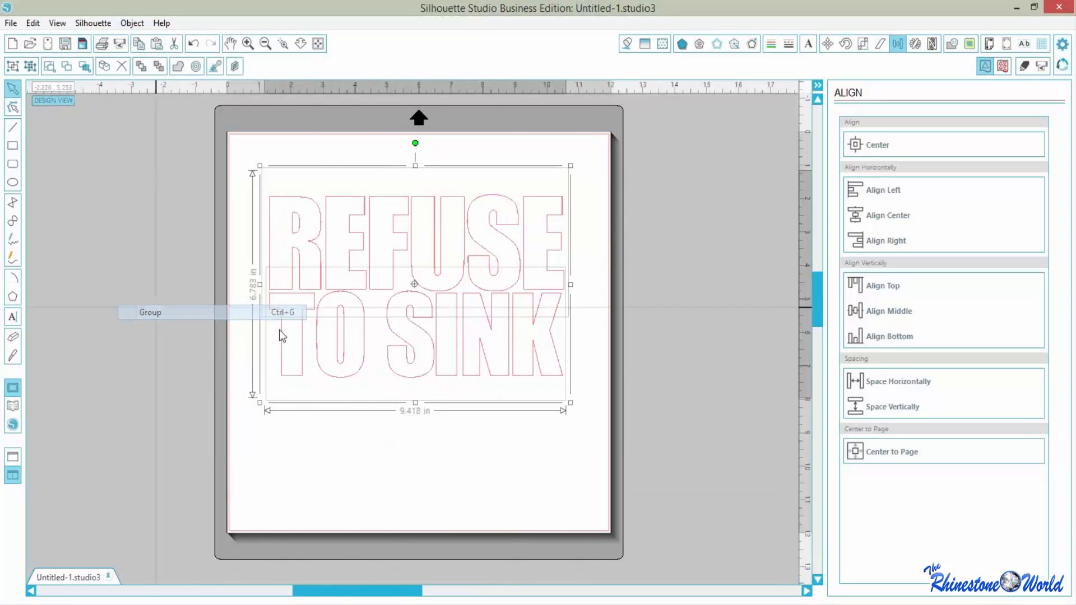
{"action": "left_click", "coordinate": [625, 46]}
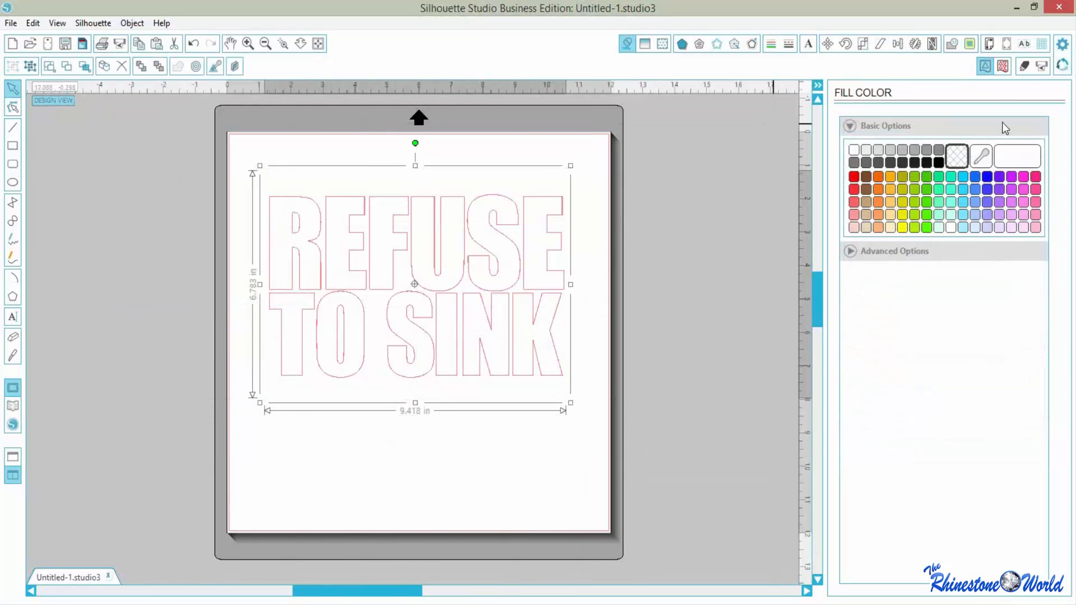
{"action": "left_click", "coordinate": [1012, 180]}
{"action": "left_click", "coordinate": [456, 490]}
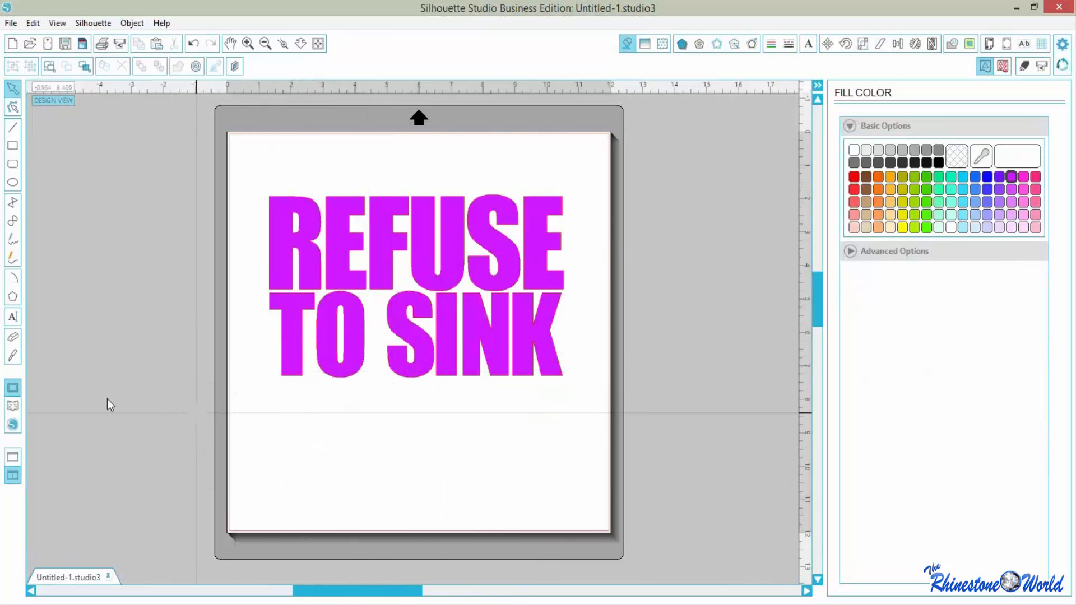
- Add the anchor clipart from the My Own Designs library folder to the page
{"action": "left_click", "coordinate": [14, 407]}
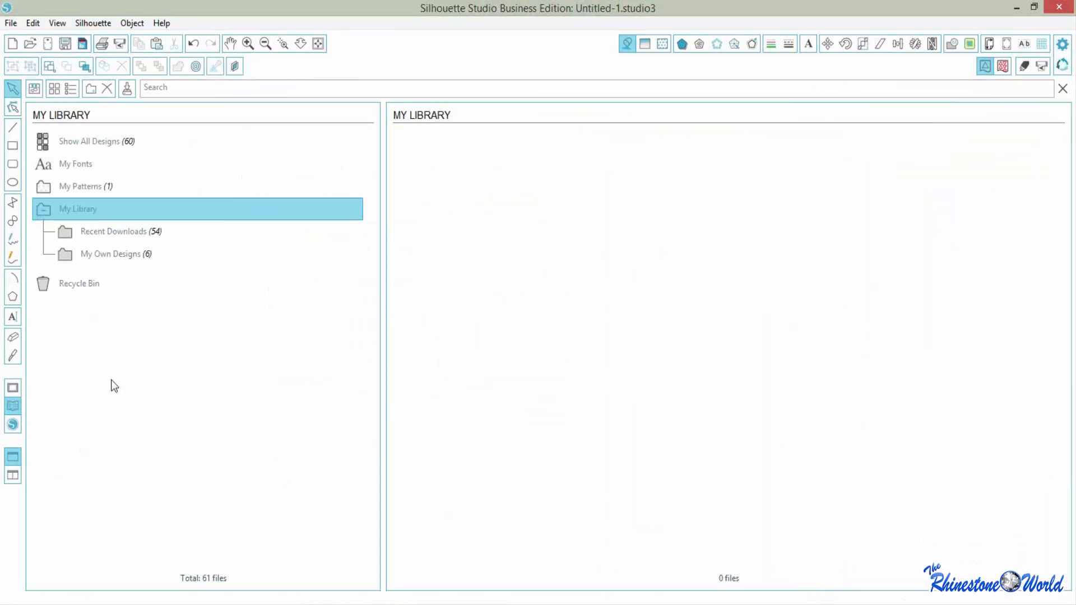
{"action": "left_click", "coordinate": [93, 255]}
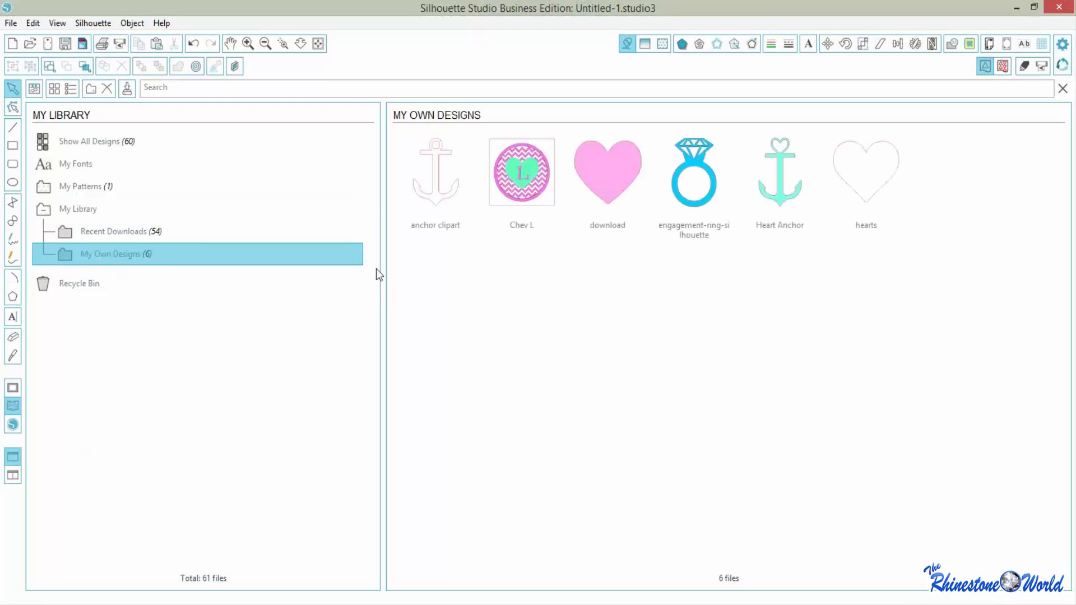
{"action": "double_click", "coordinate": [435, 200]}
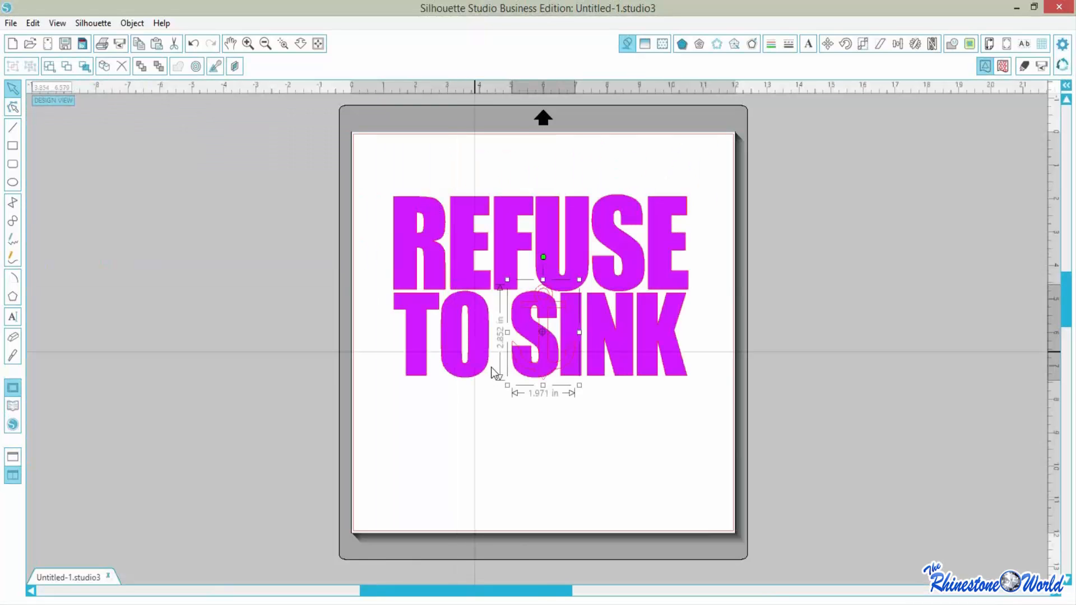
- Move the lettering up near the page's upper edge and place the anchor in the empty area beneath it
{"action": "left_click_drag", "start_coordinate": [529, 460], "coordinate": [539, 330]}
{"action": "left_click", "coordinate": [547, 379]}
{"action": "left_click_drag", "start_coordinate": [548, 378], "coordinate": [515, 463]}
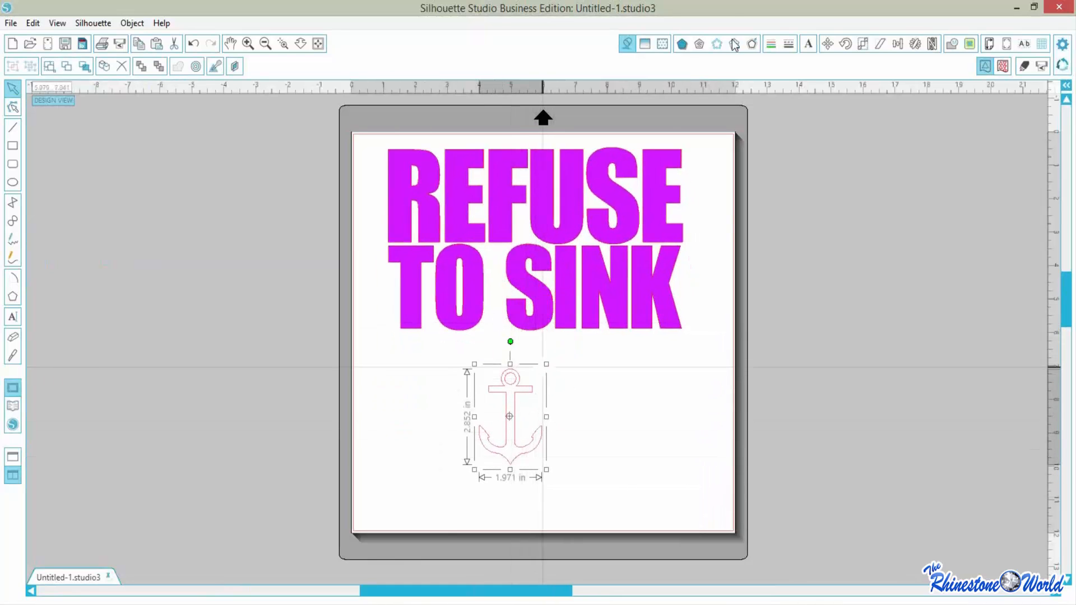
- Fill the anchor with bright sky blue
{"action": "left_click", "coordinate": [634, 44]}
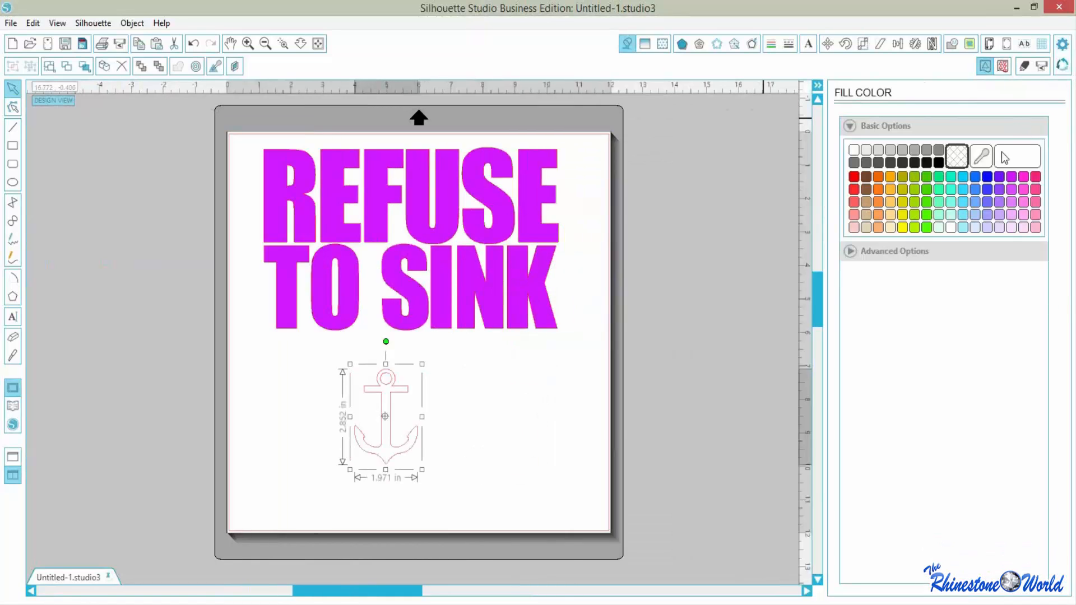
{"action": "left_click", "coordinate": [963, 178]}
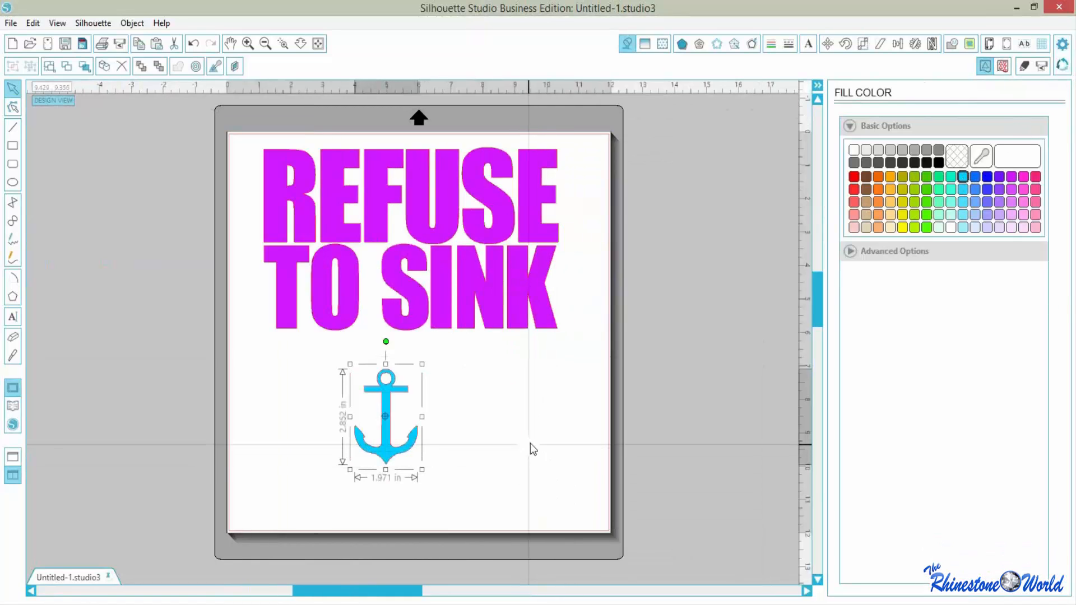
{"action": "left_click", "coordinate": [530, 443]}
- Enlarge the anchor proportionally to about 2.77 by 4.01 in and position it beneath the lettering
{"action": "left_click", "coordinate": [388, 399]}
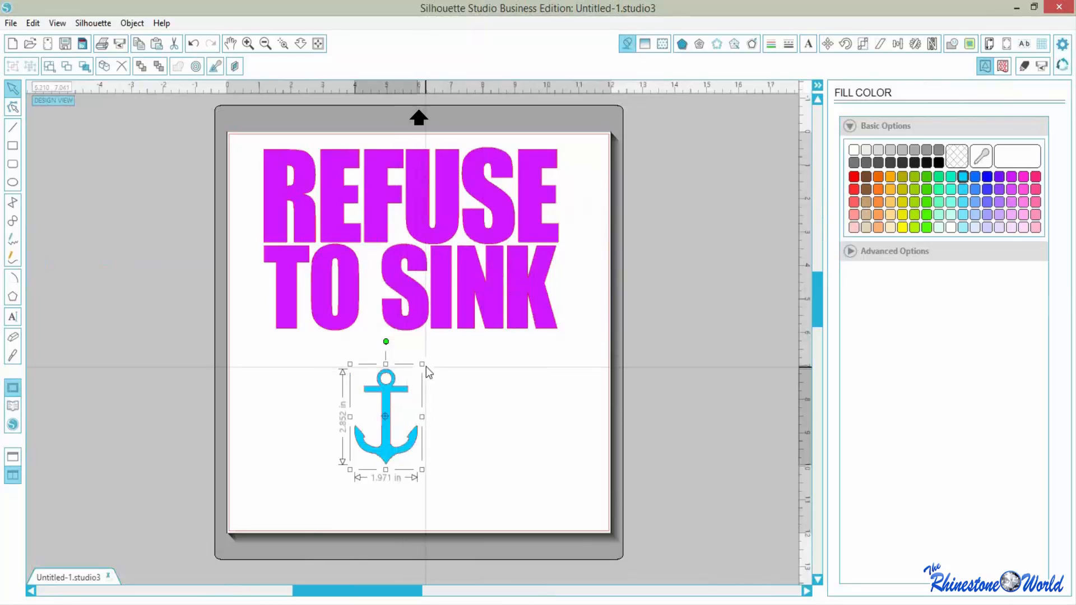
{"action": "left_click_drag", "start_coordinate": [425, 360], "coordinate": [452, 336]}
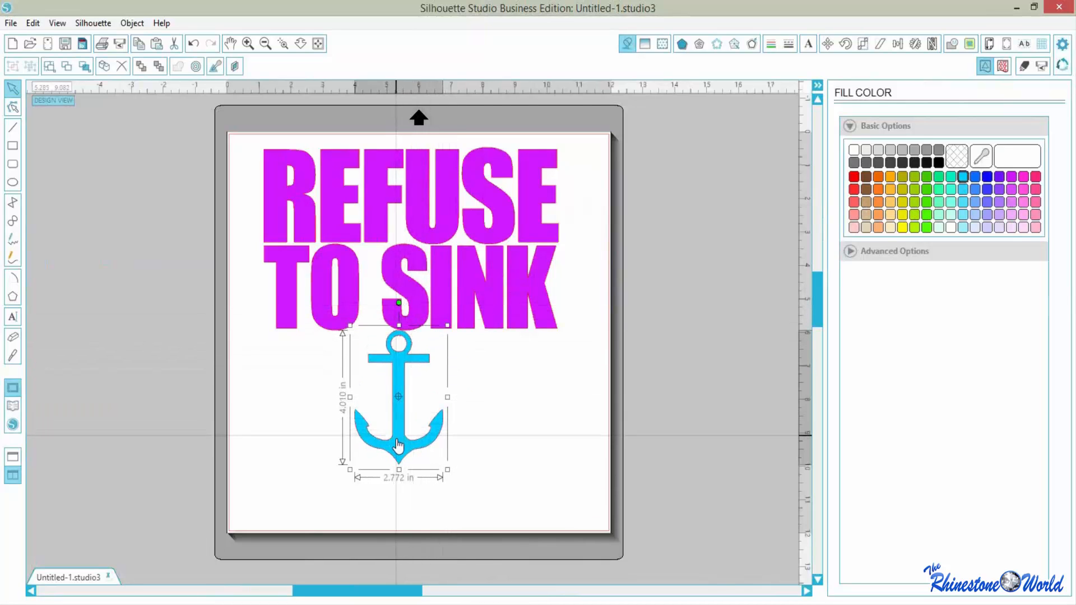
{"action": "left_click_drag", "start_coordinate": [397, 439], "coordinate": [382, 477]}
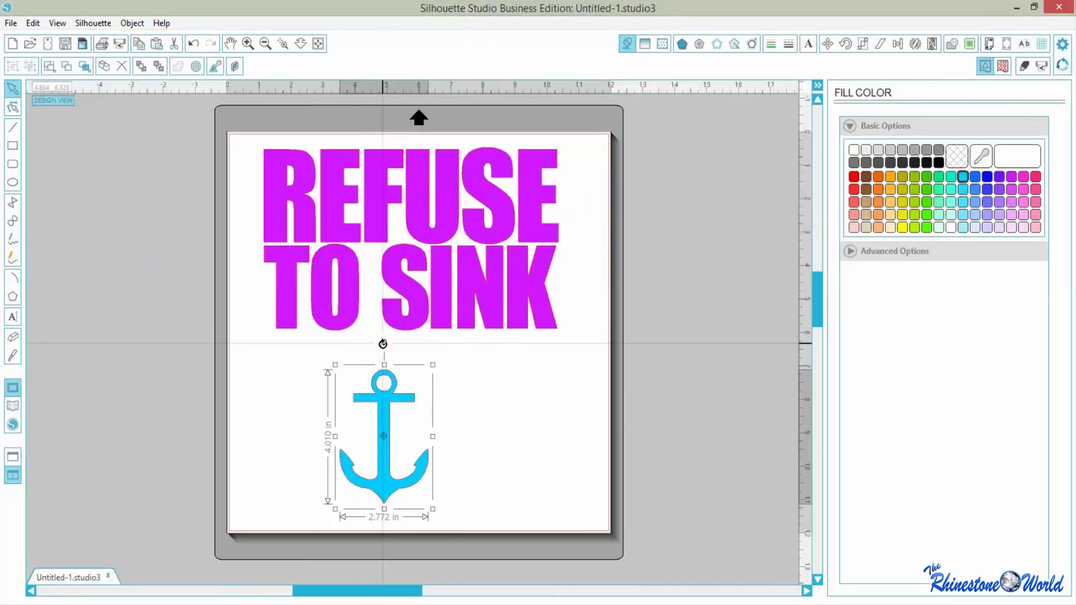
- Tilt the anchor counterclockwise over the lettering and enlarge it to about 3.9 by 5.65 in
{"action": "left_click_drag", "start_coordinate": [383, 342], "coordinate": [339, 354]}
{"action": "left_click_drag", "start_coordinate": [398, 491], "coordinate": [474, 309]}
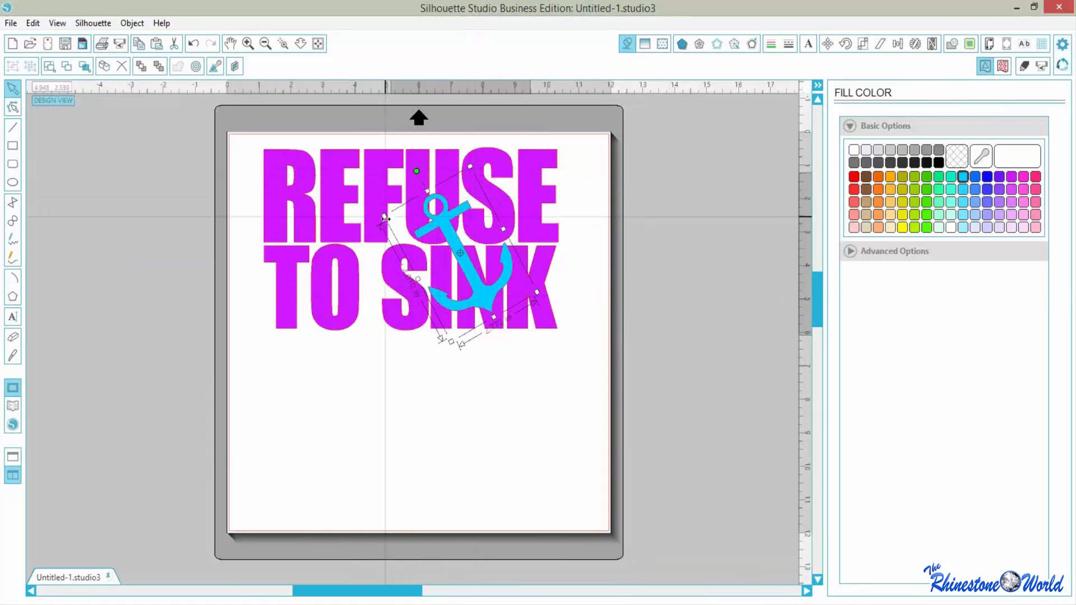
{"action": "left_click_drag", "start_coordinate": [386, 218], "coordinate": [324, 198]}
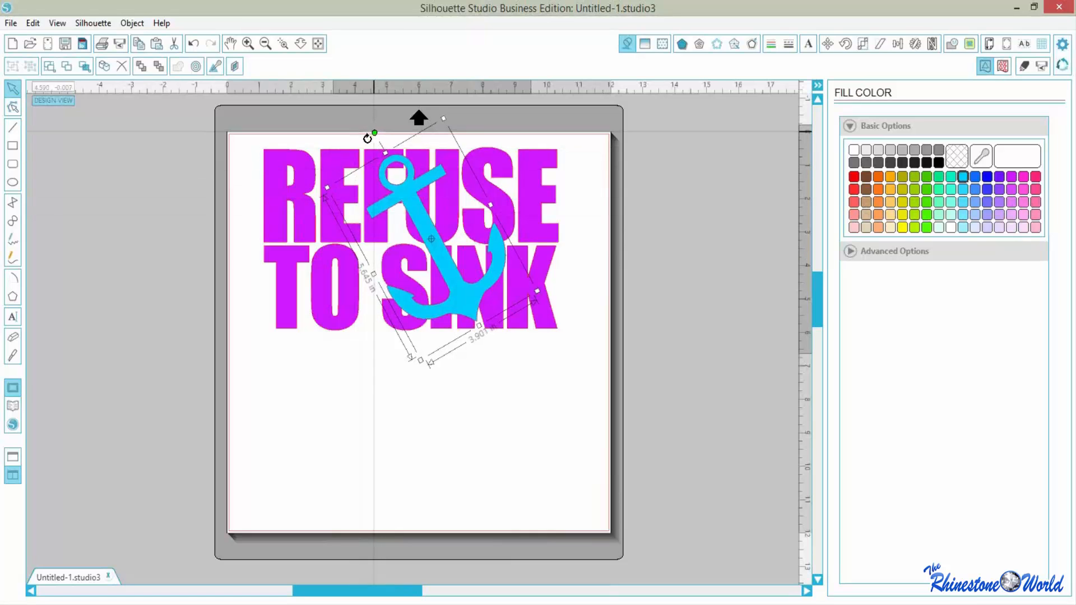
- Tilt the anchor further counterclockwise and move it beneath the lettering, undoing a trial widening of its shape
{"action": "left_click_drag", "start_coordinate": [367, 137], "coordinate": [355, 146]}
{"action": "left_click_drag", "start_coordinate": [453, 309], "coordinate": [415, 493]}
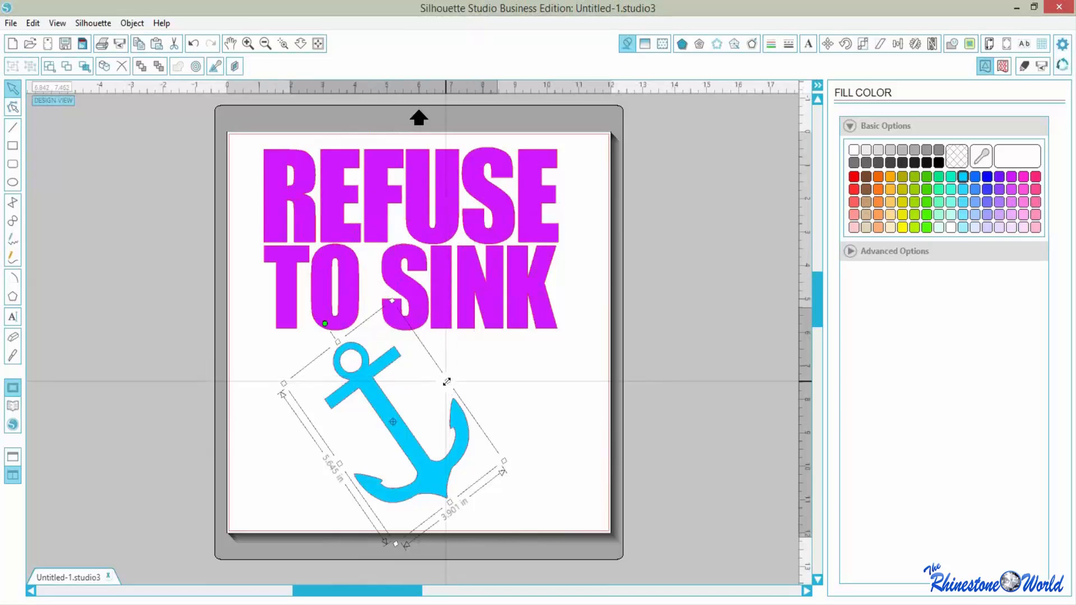
{"action": "left_click_drag", "start_coordinate": [447, 382], "coordinate": [475, 342]}
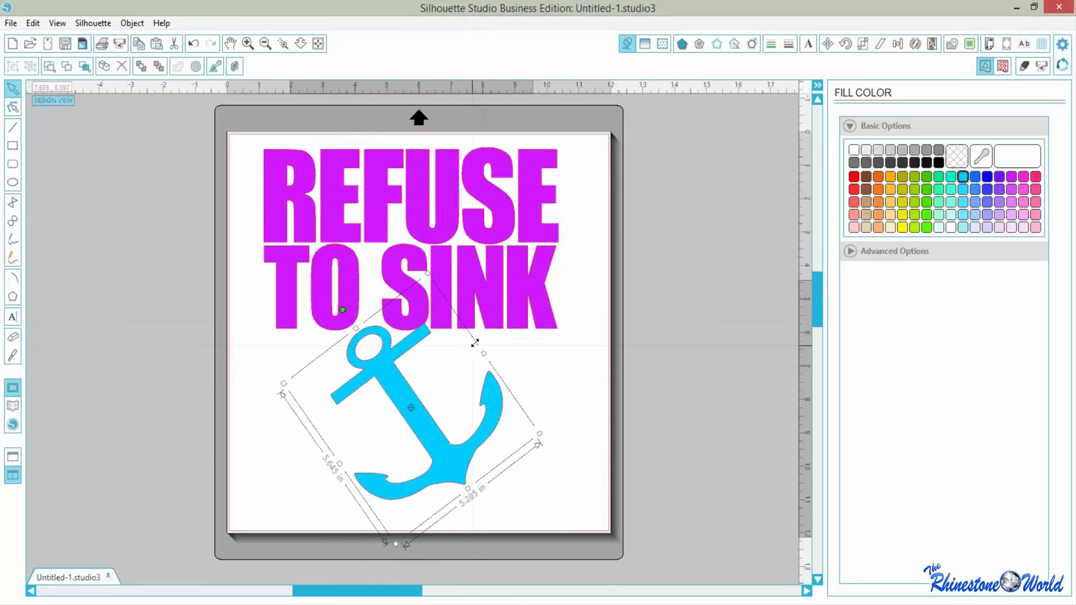
{"action": "key", "text": "ctrl+z"}
- Move the anchor over the right half of the lettering and enlarge it to about 4.26 in wide
{"action": "left_click_drag", "start_coordinate": [432, 442], "coordinate": [496, 311]}
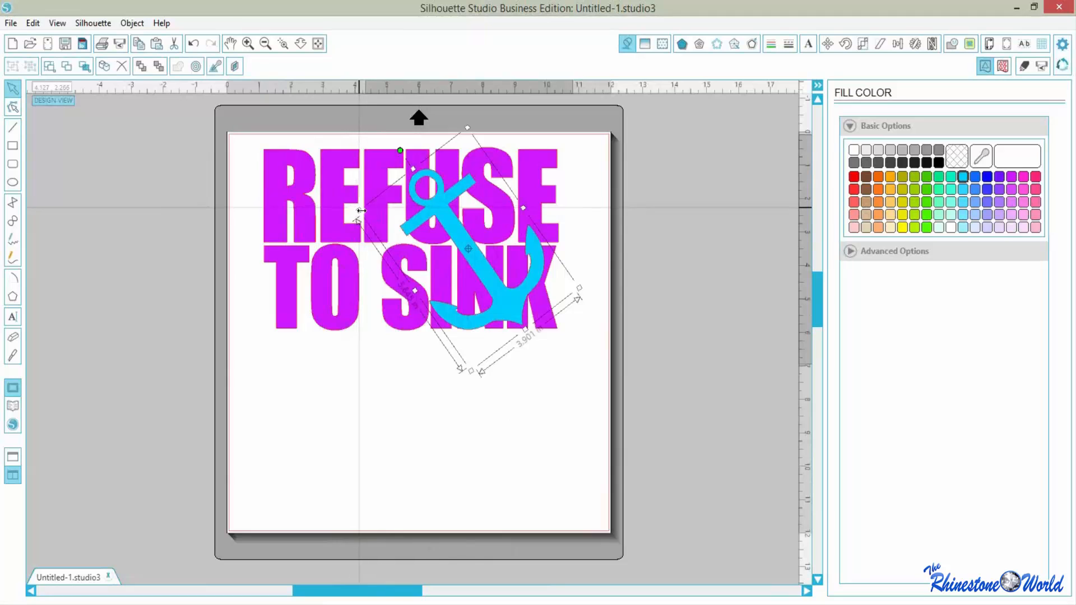
{"action": "left_click_drag", "start_coordinate": [360, 209], "coordinate": [341, 204]}
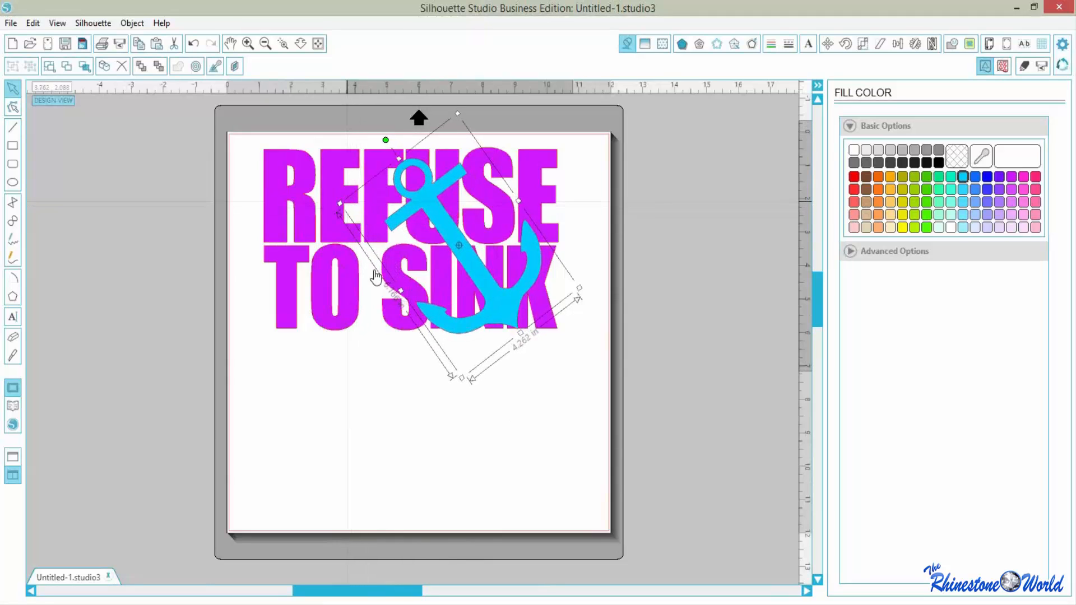
- Nudge the anchor up and slightly left over the lettering, and scale it down a little
{"action": "key", "text": "Up"}
{"action": "key", "text": "Up"}
{"action": "key", "text": "Up"}
{"action": "key", "text": "Up"}
{"action": "key", "text": "Up"}
{"action": "key", "text": "Up"}
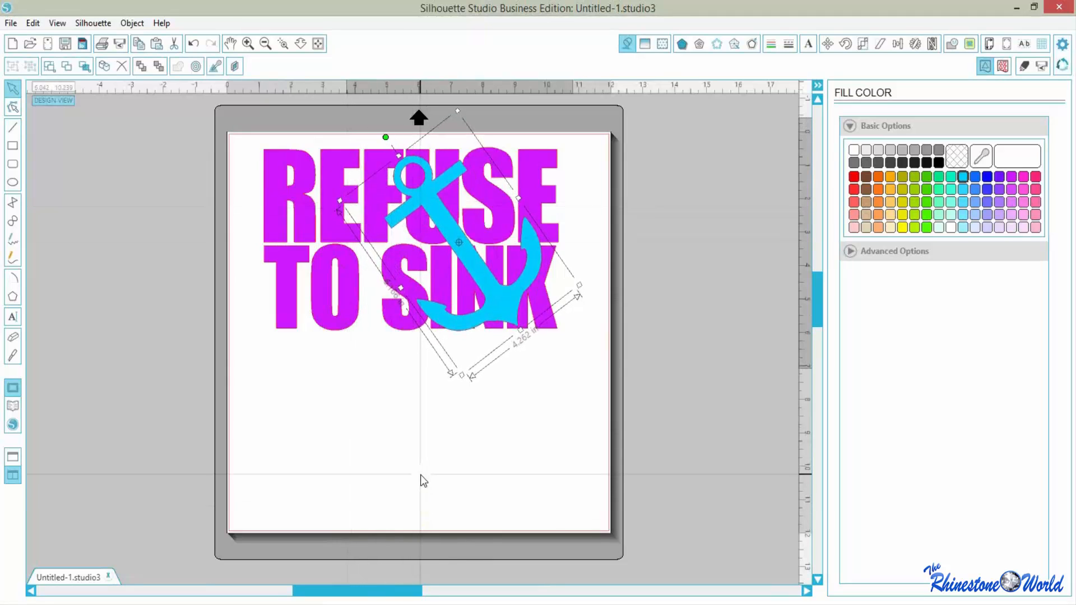
{"action": "key", "text": "Up"}
{"action": "key", "text": "Up"}
{"action": "key", "text": "Up"}
{"action": "key", "text": "Up"}
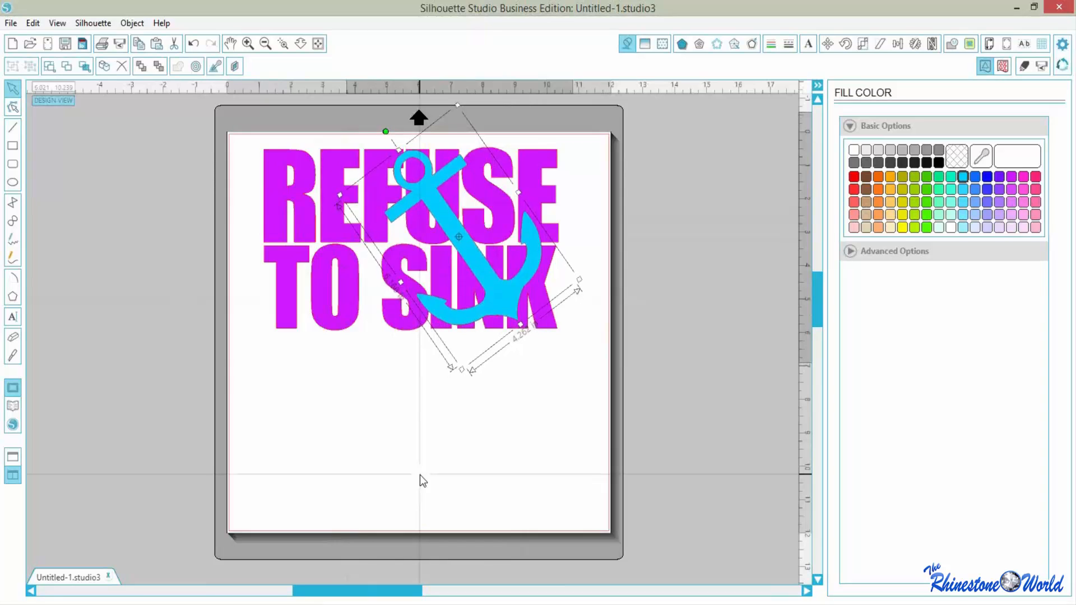
{"action": "key", "text": "Left"}
{"action": "key", "text": "Left"}
{"action": "key", "text": "Left"}
{"action": "key", "text": "Left"}
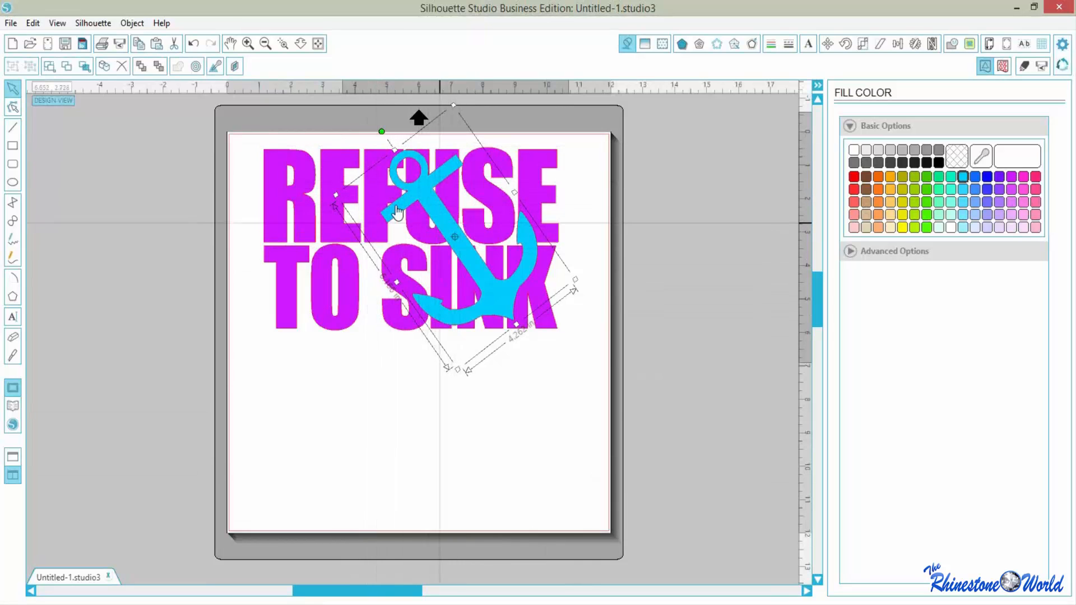
{"action": "left_click_drag", "start_coordinate": [339, 196], "coordinate": [349, 200]}
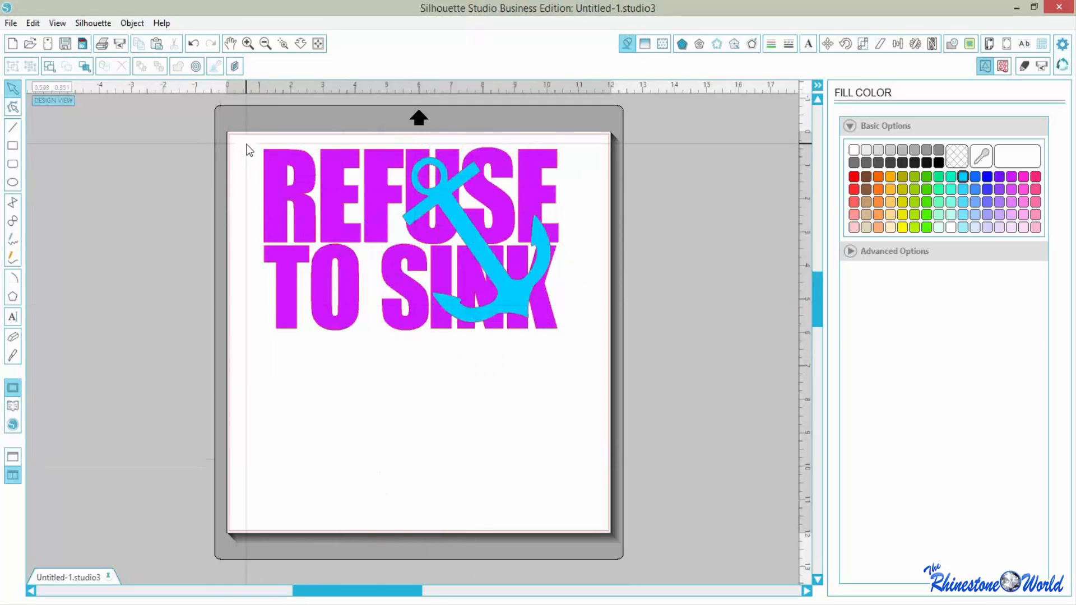
- Duplicate the lettering together with the anchor and place the copy below the original design
{"action": "left_click_drag", "start_coordinate": [246, 144], "coordinate": [287, 387]}
{"action": "left_click_drag", "start_coordinate": [403, 439], "coordinate": [564, 456]}
{"action": "left_click", "coordinate": [448, 474]}
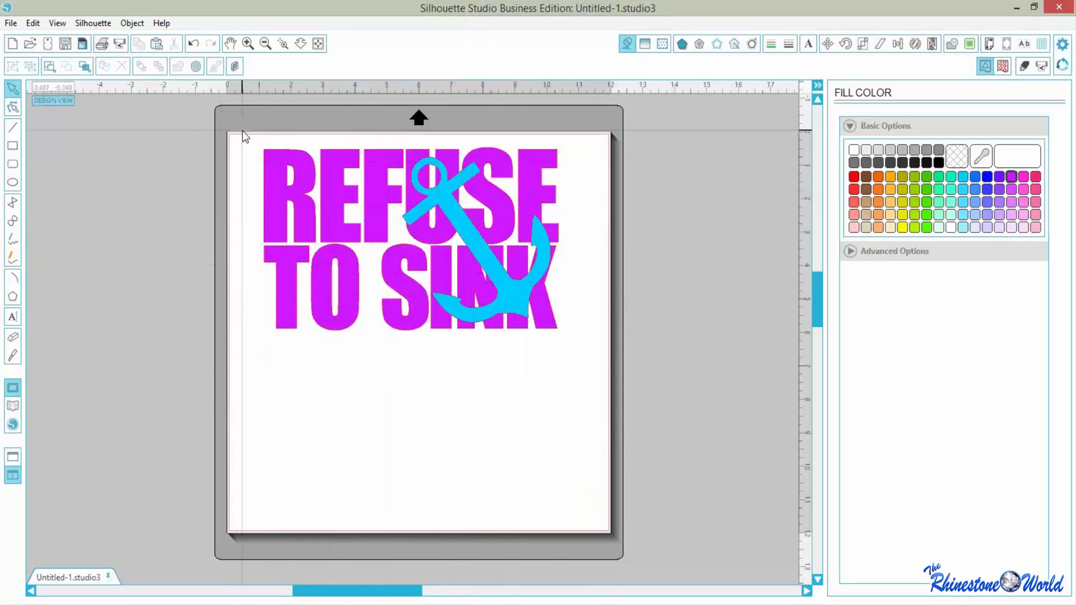
{"action": "left_click_drag", "start_coordinate": [240, 118], "coordinate": [606, 418]}
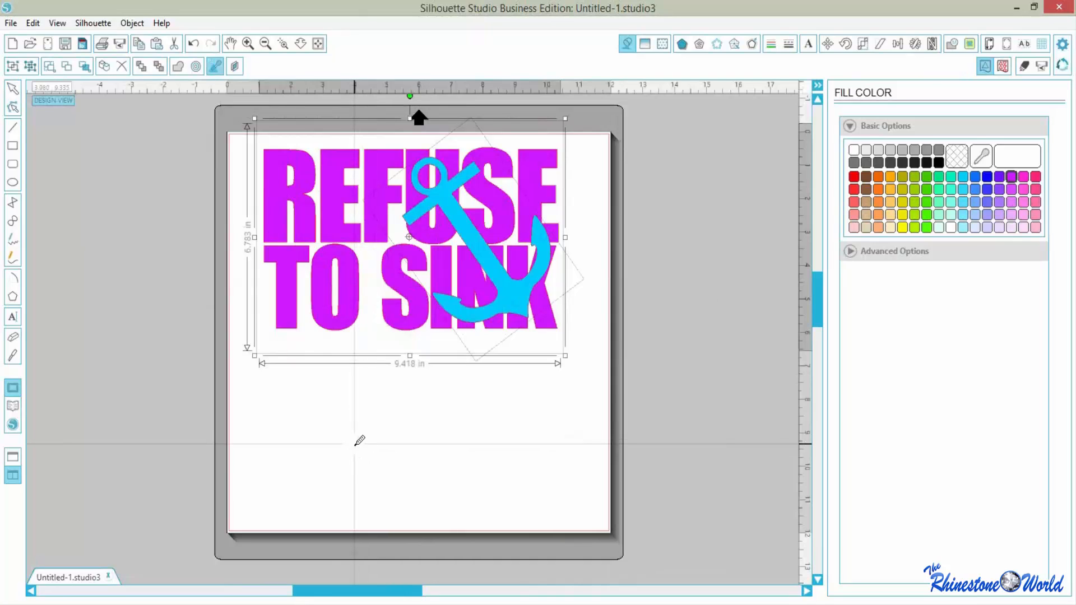
{"action": "key", "text": "ctrl+d"}
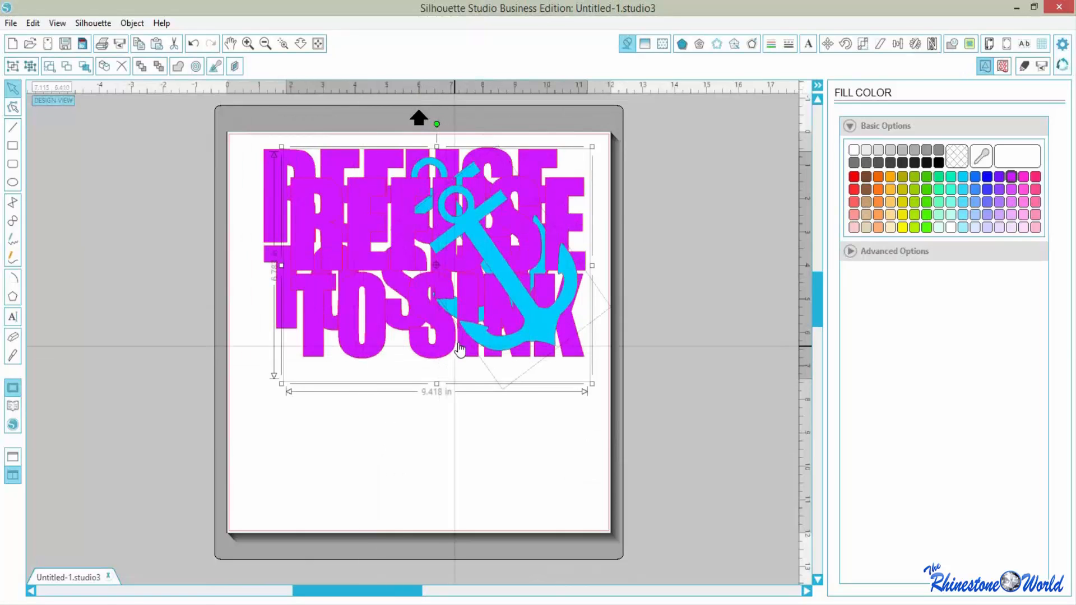
{"action": "left_click_drag", "start_coordinate": [426, 479], "coordinate": [419, 568]}
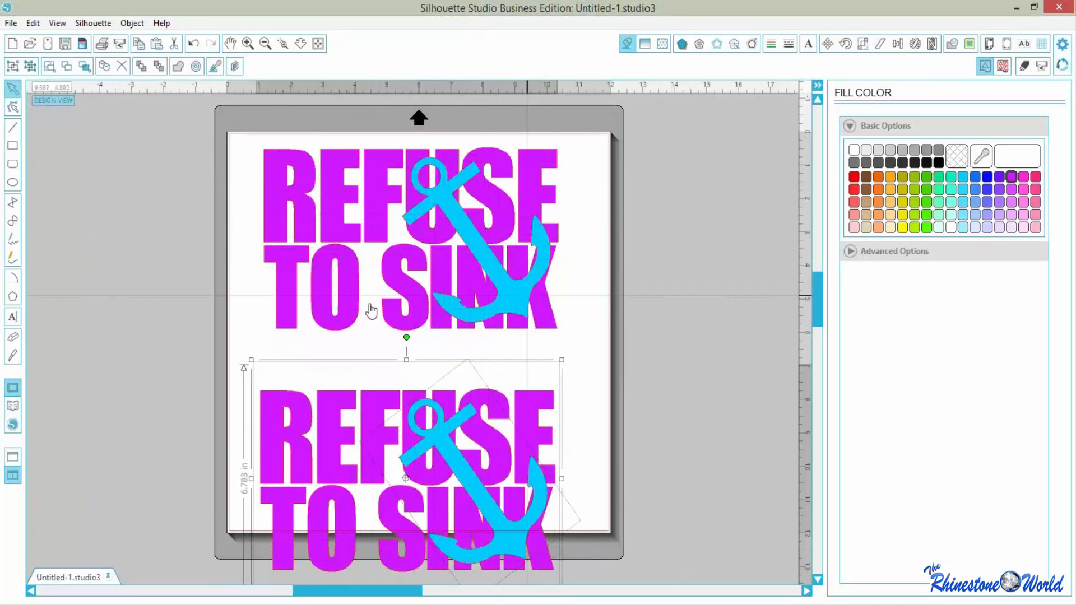
- Crop the upper lettering and anchor to their overlapping areas, checking the crop with an undo and redo
{"action": "left_click", "coordinate": [250, 239]}
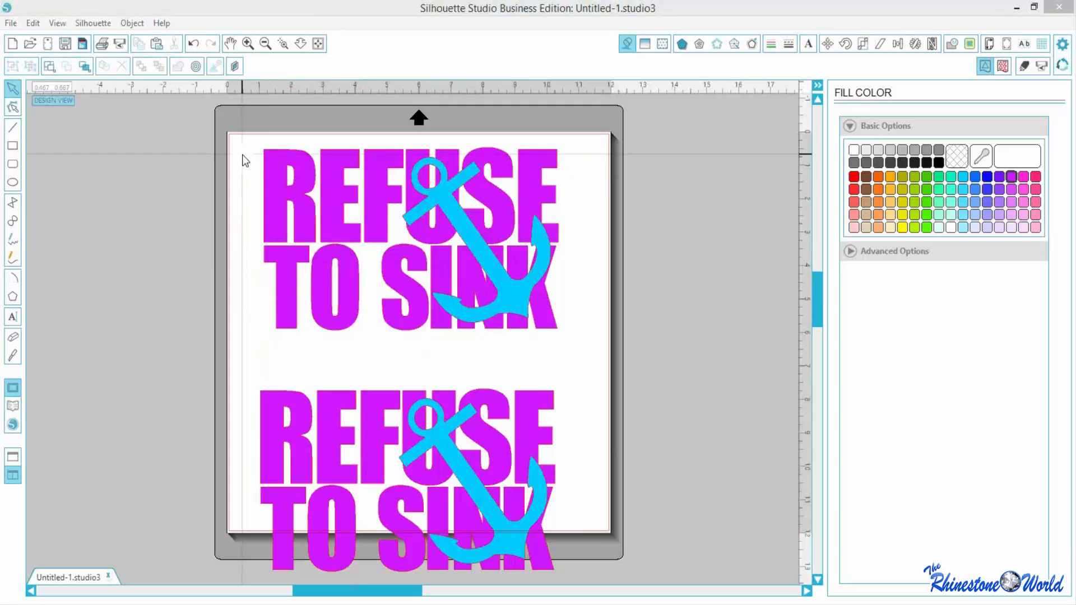
{"action": "left_click_drag", "start_coordinate": [243, 140], "coordinate": [623, 353]}
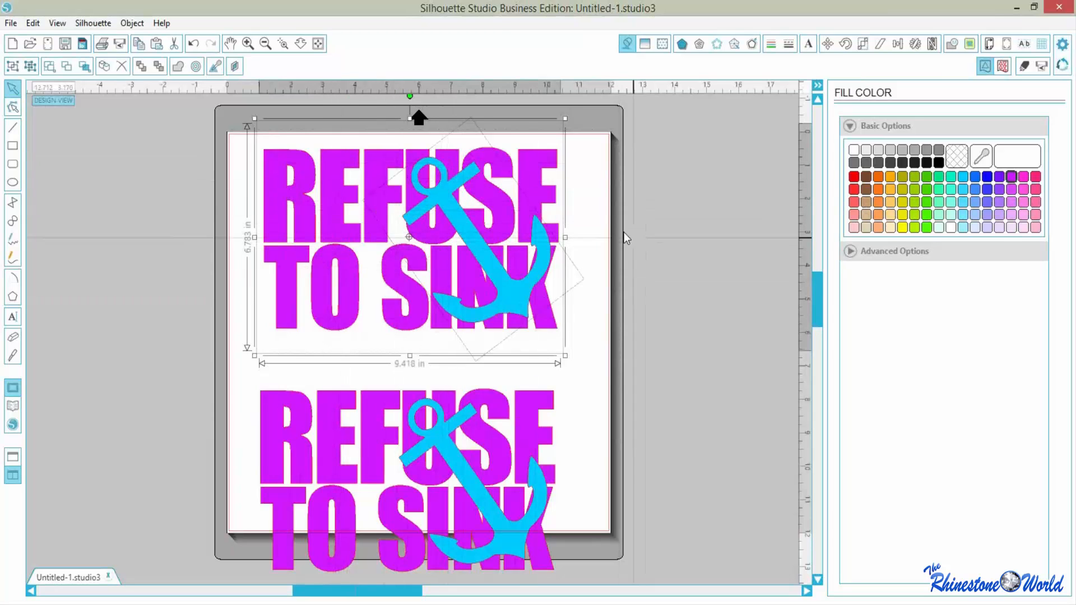
{"action": "left_click", "coordinate": [953, 46]}
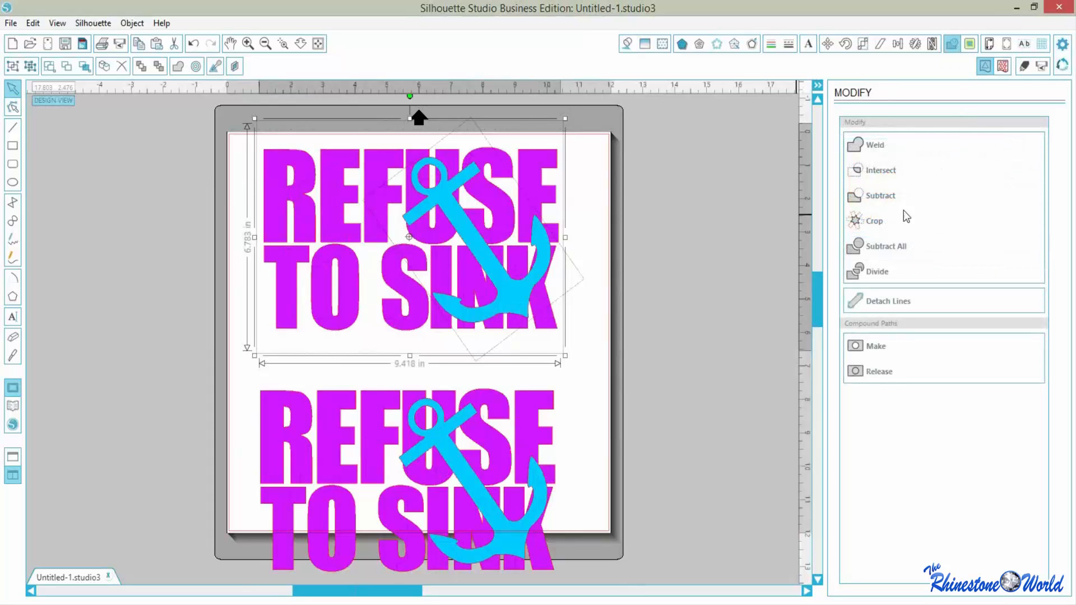
{"action": "left_click", "coordinate": [868, 223]}
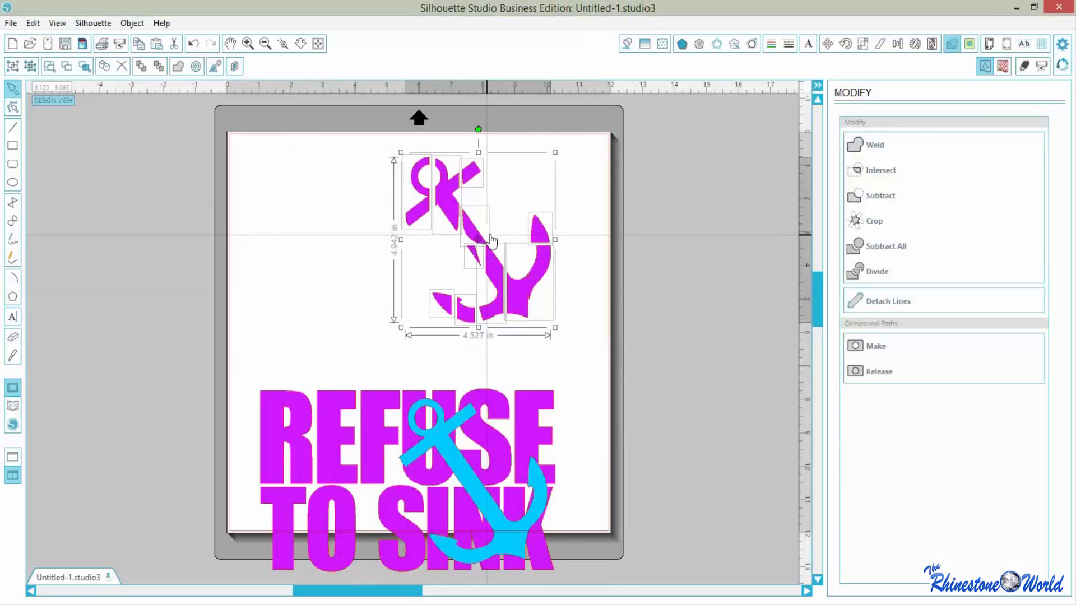
{"action": "key", "text": "ctrl+z"}
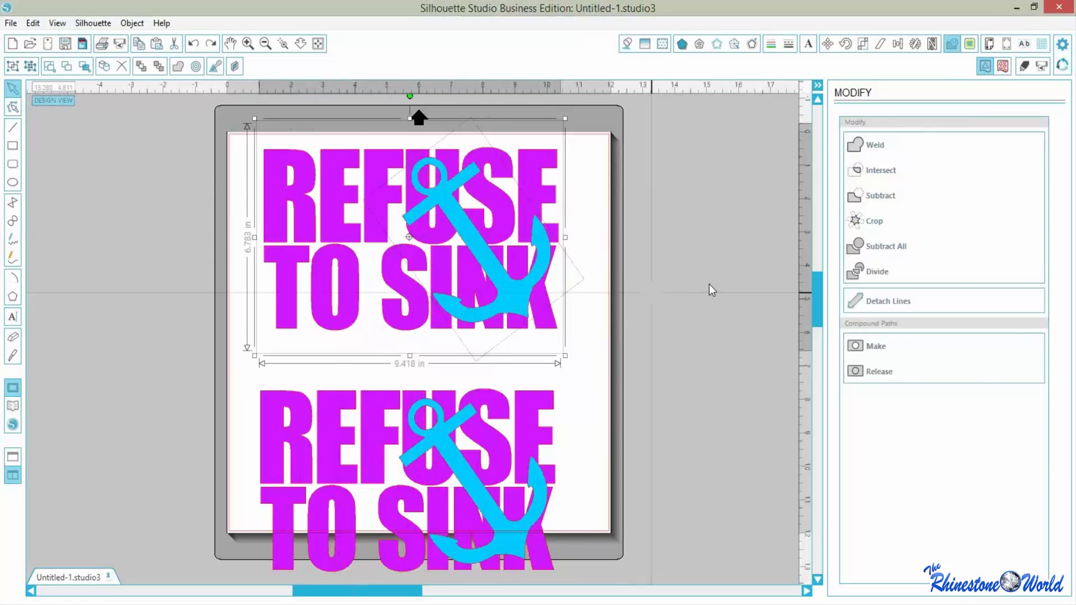
{"action": "key", "text": "ctrl+y"}
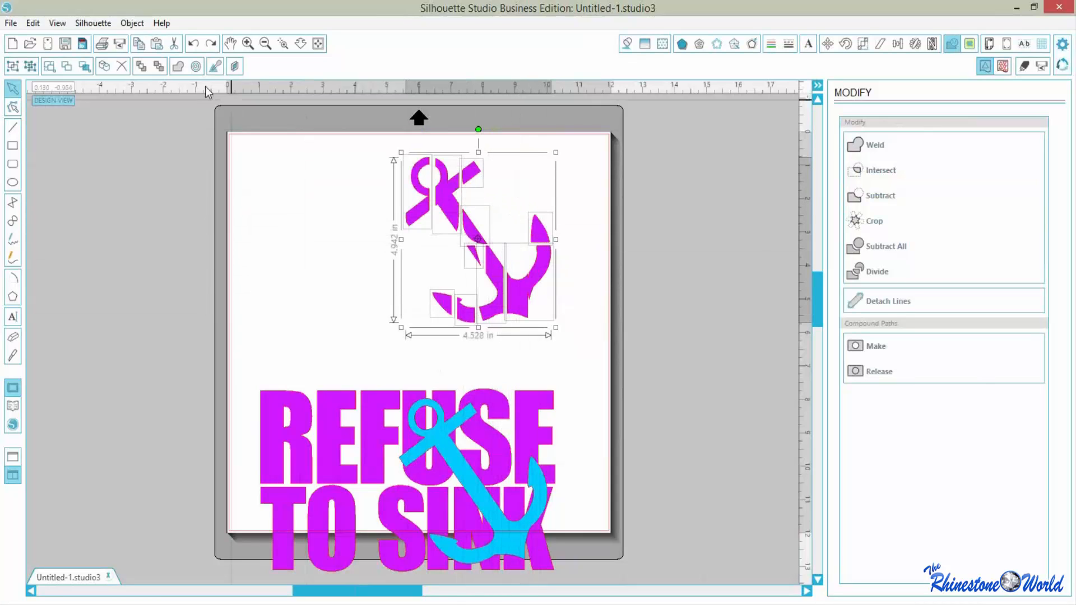
- Group the cropped anchor pieces and fill them with the bright light blue color
{"action": "left_click", "coordinate": [132, 23]}
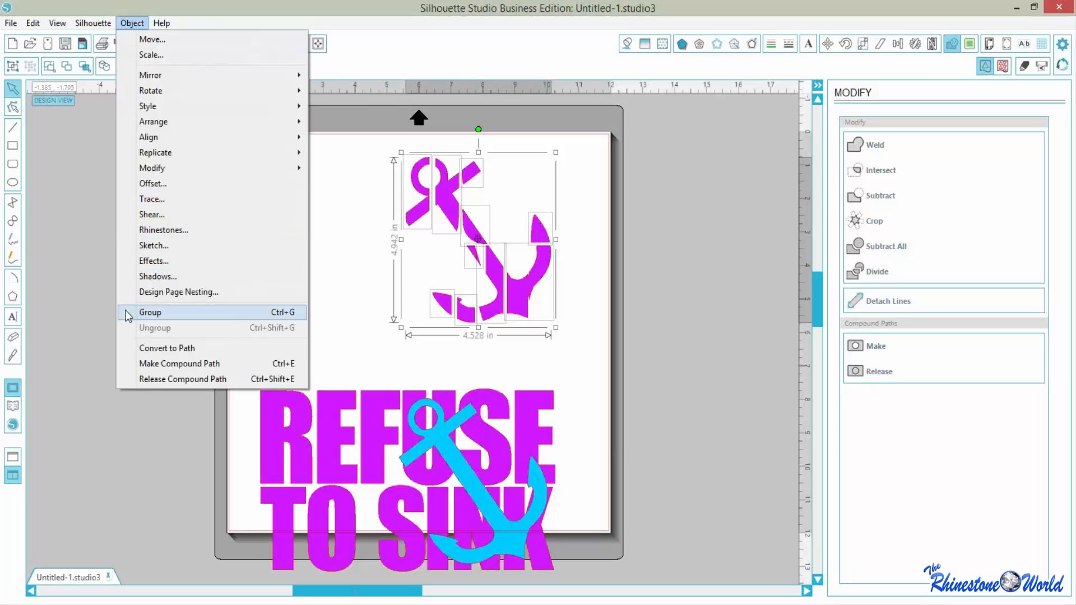
{"action": "left_click", "coordinate": [144, 312]}
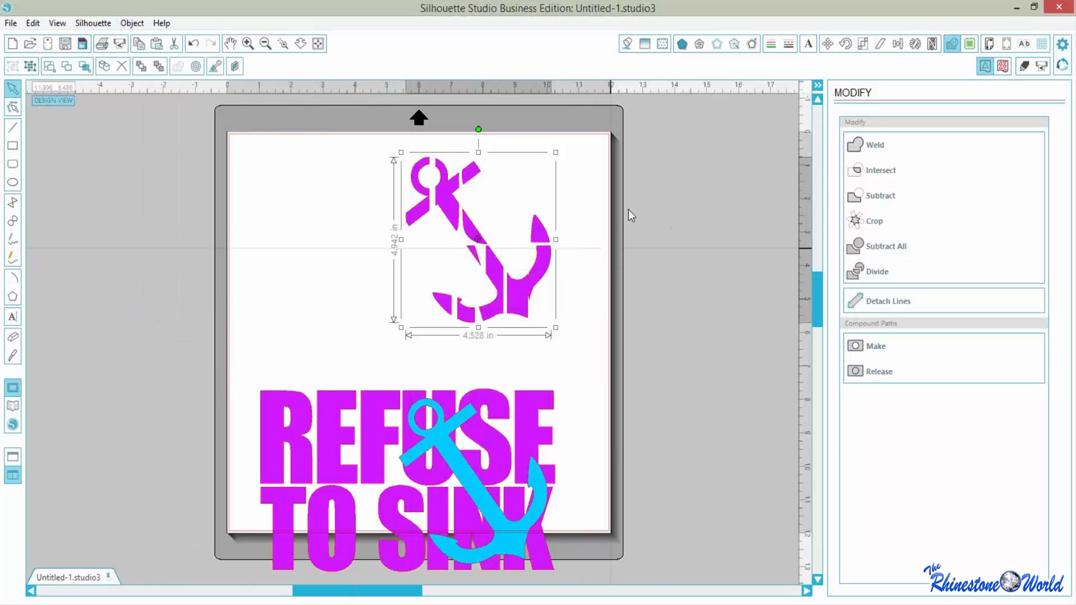
{"action": "left_click", "coordinate": [627, 44]}
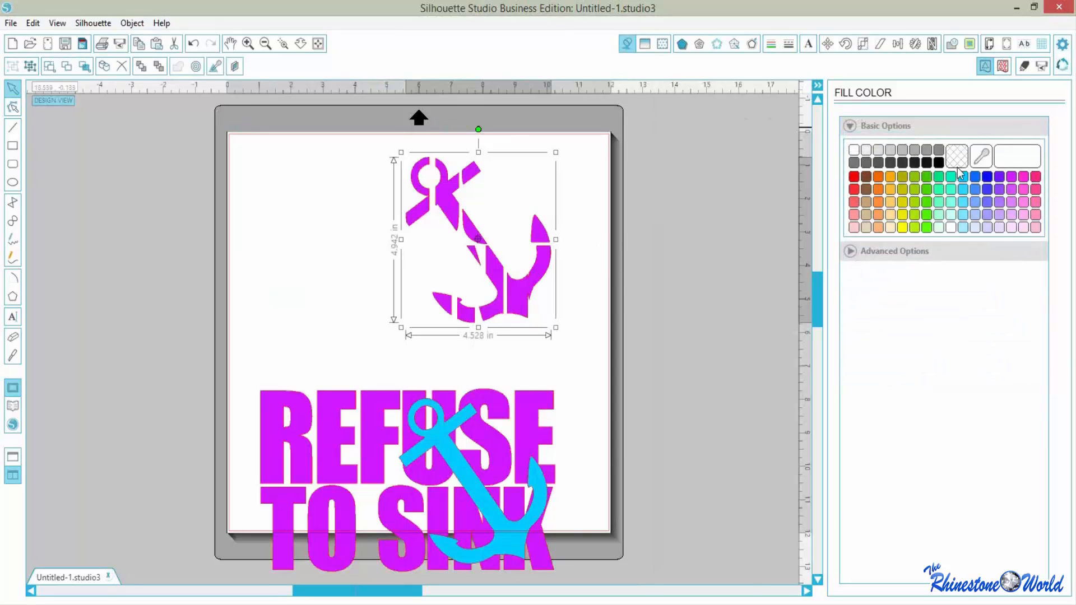
{"action": "left_click", "coordinate": [963, 177]}
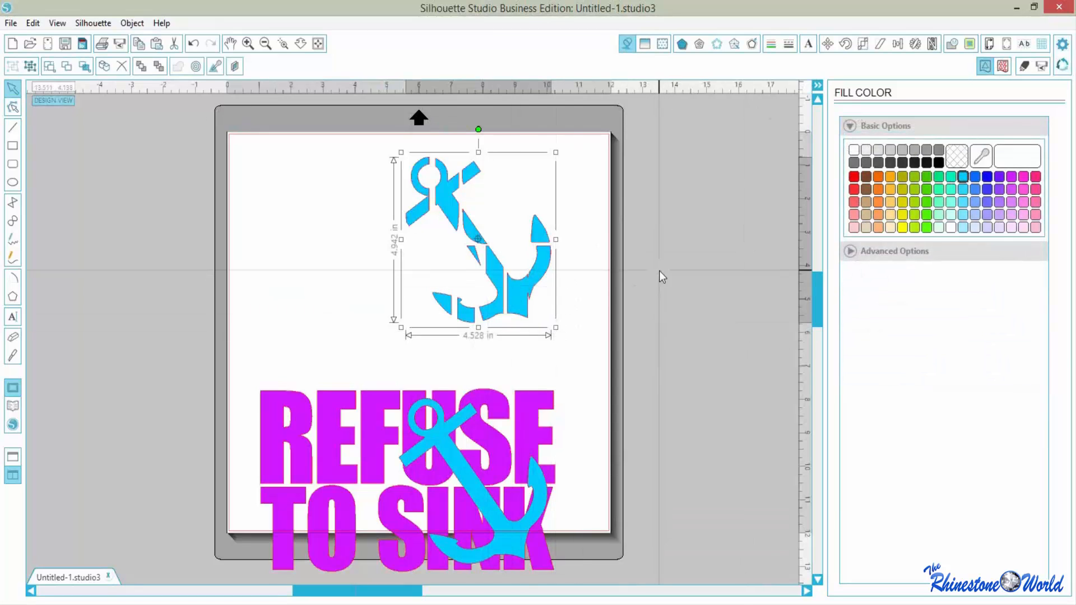
{"action": "left_click", "coordinate": [594, 303]}
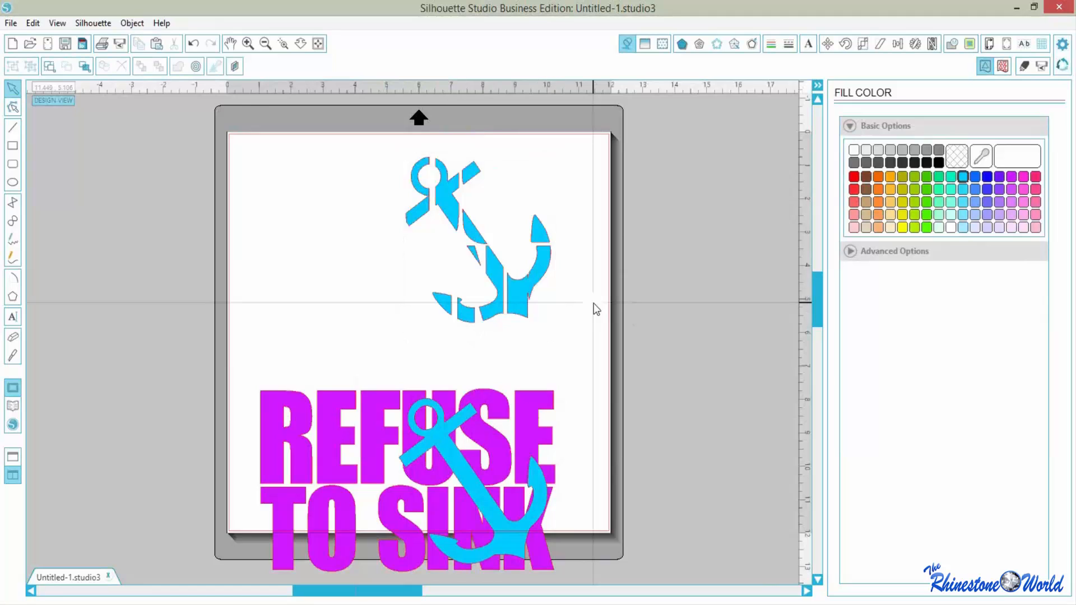
- Select the lower lettering together with its anchor and move both up so they sit fully on the page
{"action": "scroll", "coordinate": [586, 313], "scroll_direction": "down", "scroll_amount": 2}
{"action": "left_click_drag", "start_coordinate": [339, 416], "coordinate": [336, 367]}
{"action": "key", "text": "ctrl+z"}
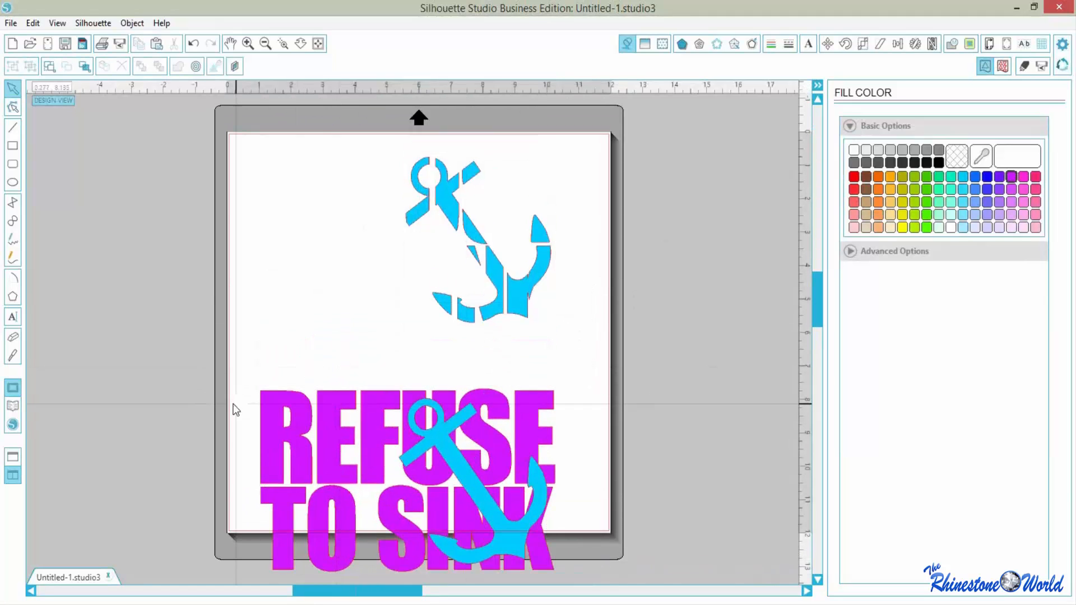
{"action": "left_click_drag", "start_coordinate": [176, 366], "coordinate": [512, 494]}
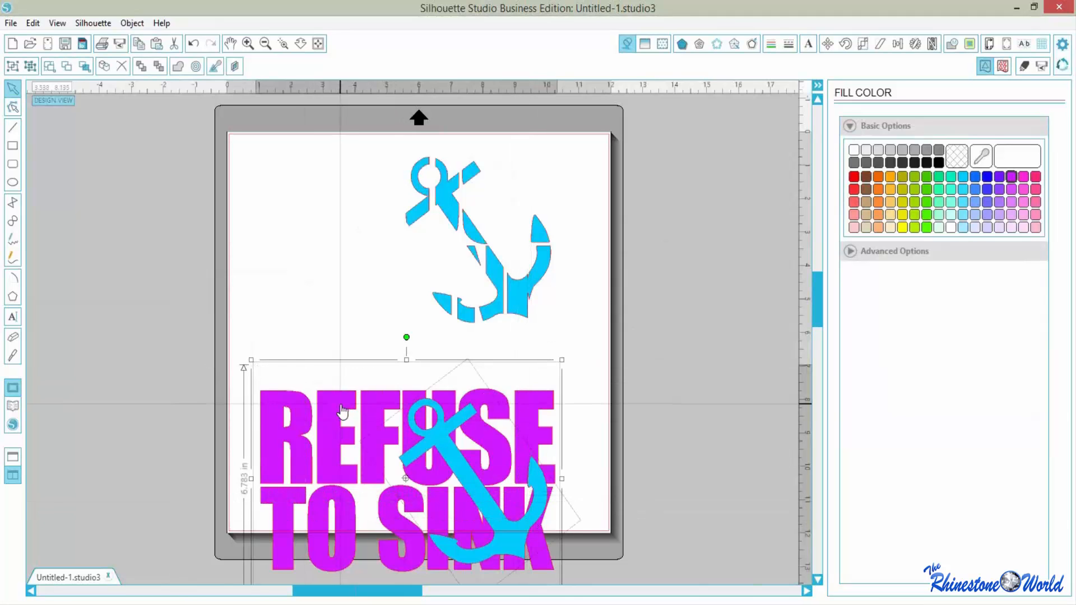
{"action": "left_click_drag", "start_coordinate": [342, 408], "coordinate": [349, 352]}
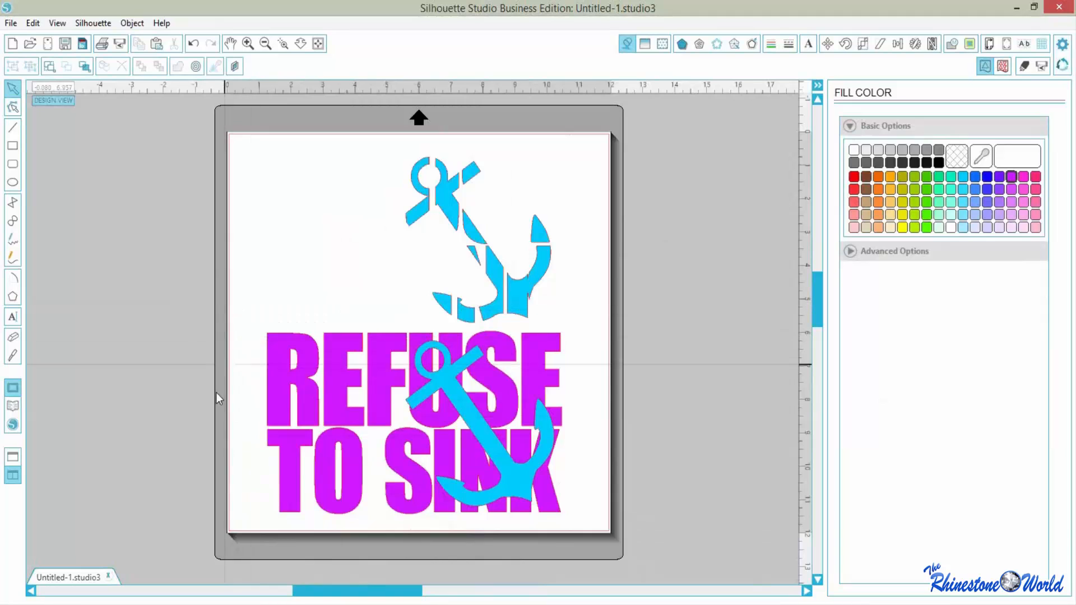
- Subtract the anchor from the lower REFUSE TO SINK lettering to cut its shape out of the letters
{"action": "left_click_drag", "start_coordinate": [238, 344], "coordinate": [604, 512]}
{"action": "left_click", "coordinate": [951, 44]}
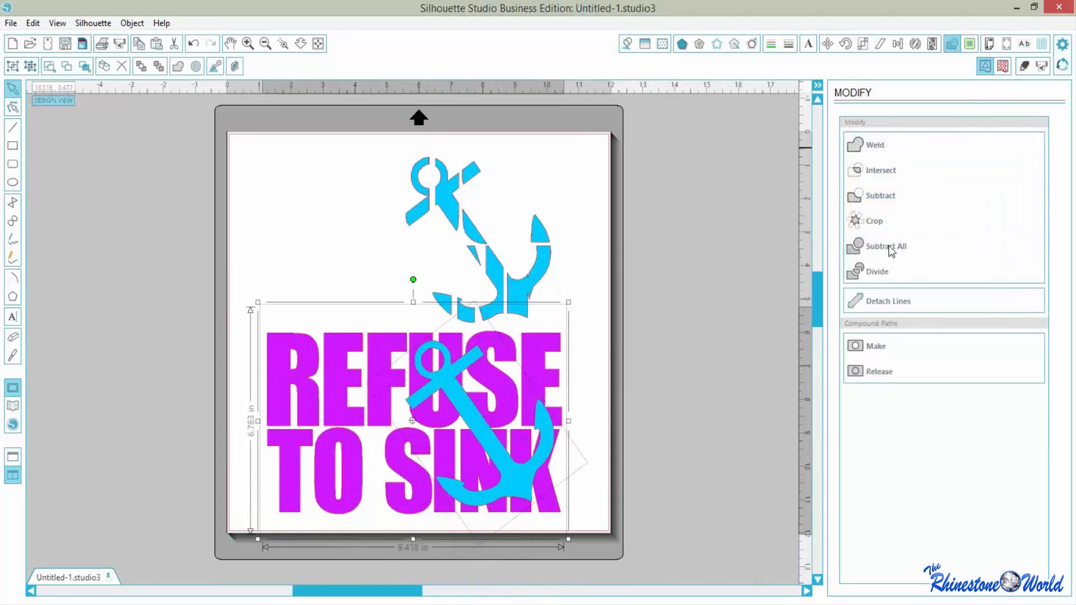
{"action": "left_click", "coordinate": [891, 250]}
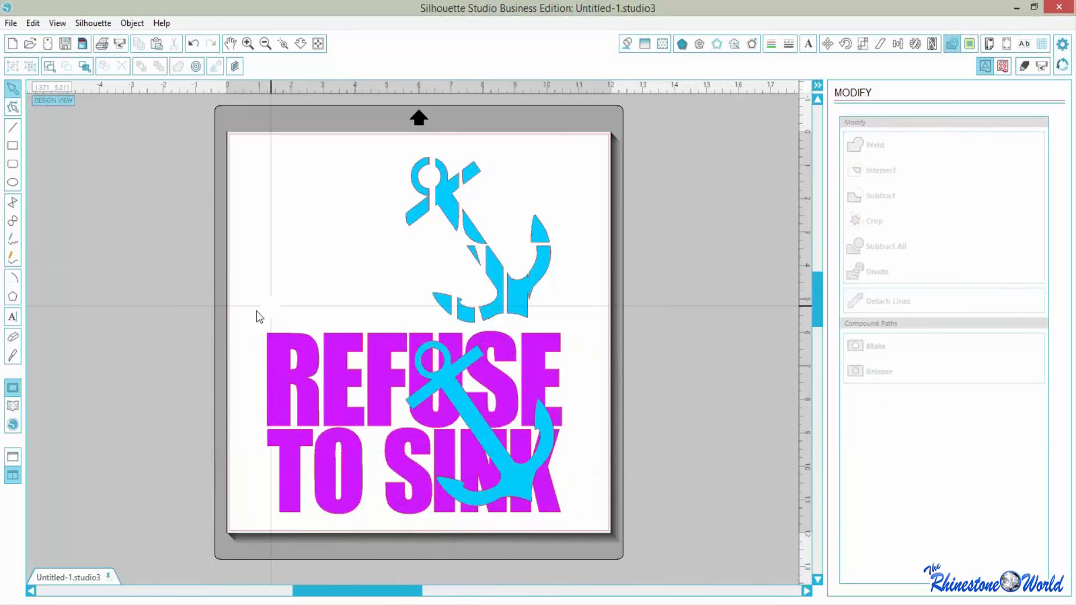
{"action": "left_click_drag", "start_coordinate": [248, 313], "coordinate": [460, 528]}
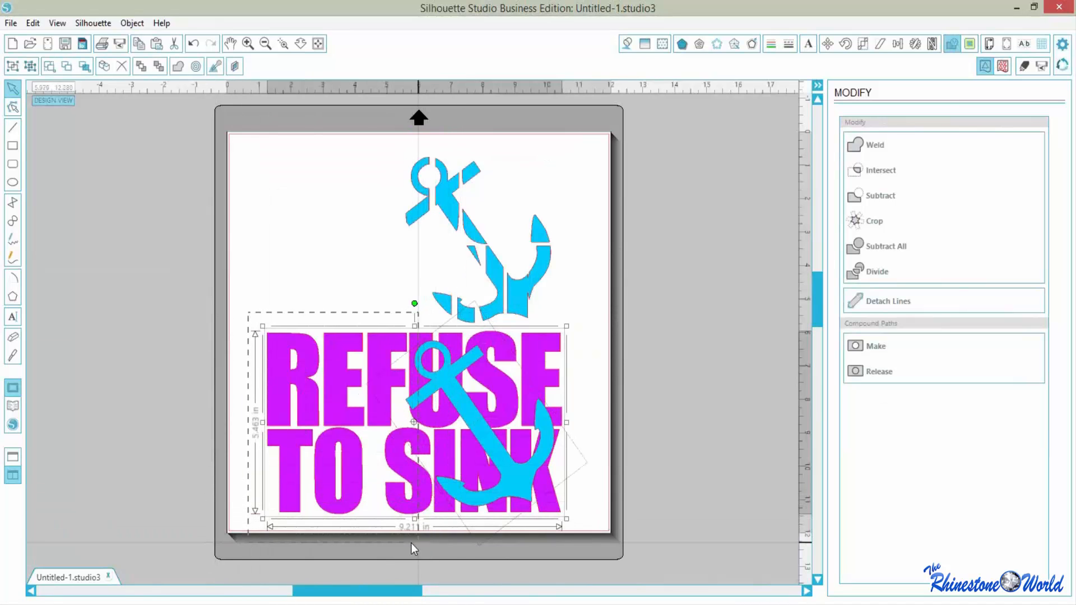
{"action": "left_click_drag", "start_coordinate": [599, 520], "coordinate": [402, 446]}
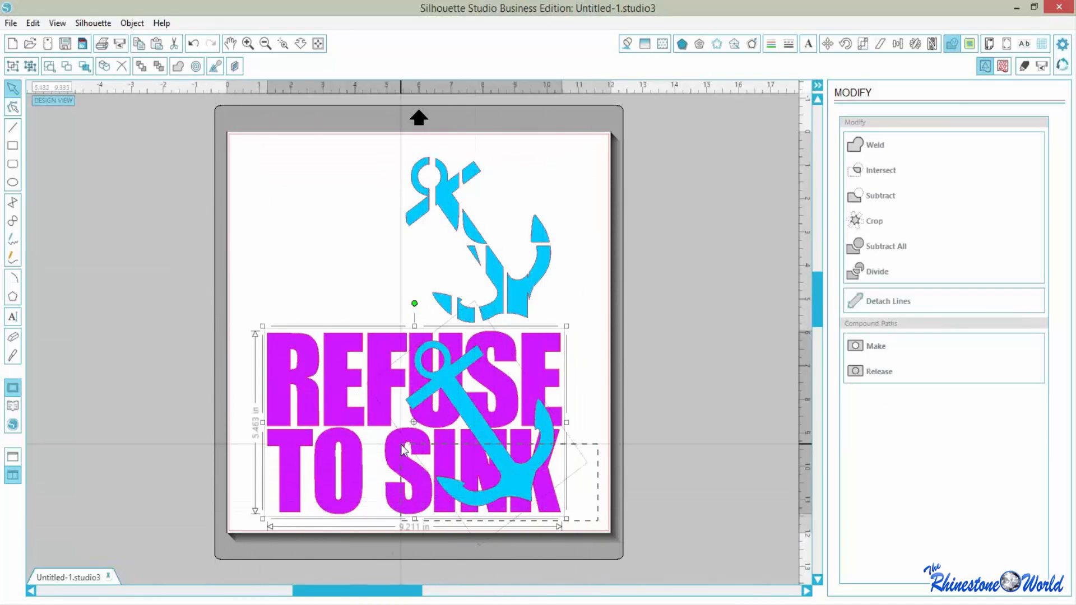
{"action": "left_click", "coordinate": [889, 200]}
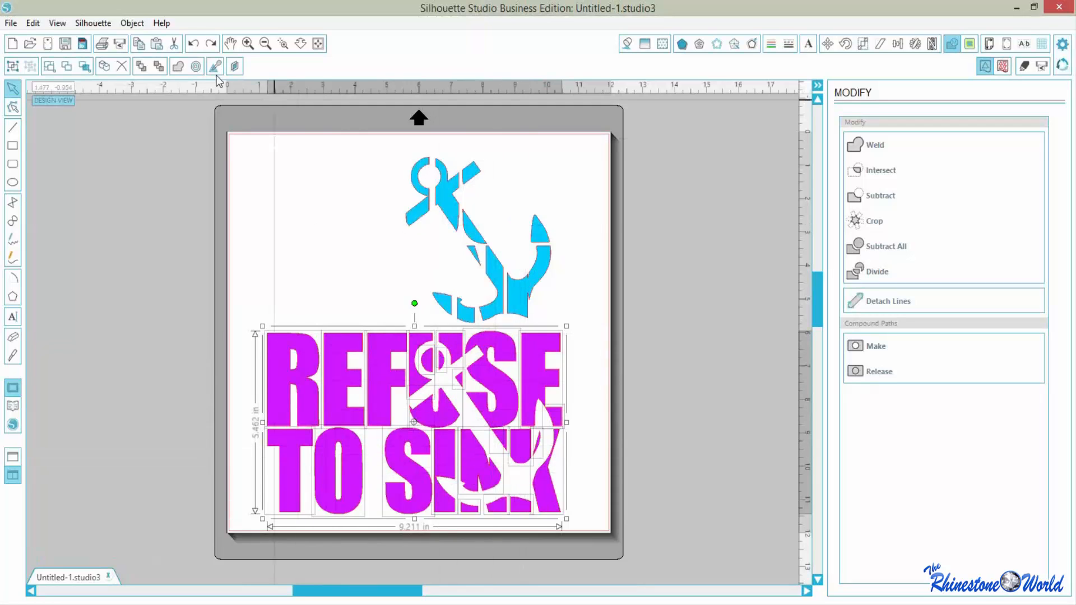
- Group the cut lettering pieces and move the lettering up over the blue anchor pieces
{"action": "left_click", "coordinate": [134, 25]}
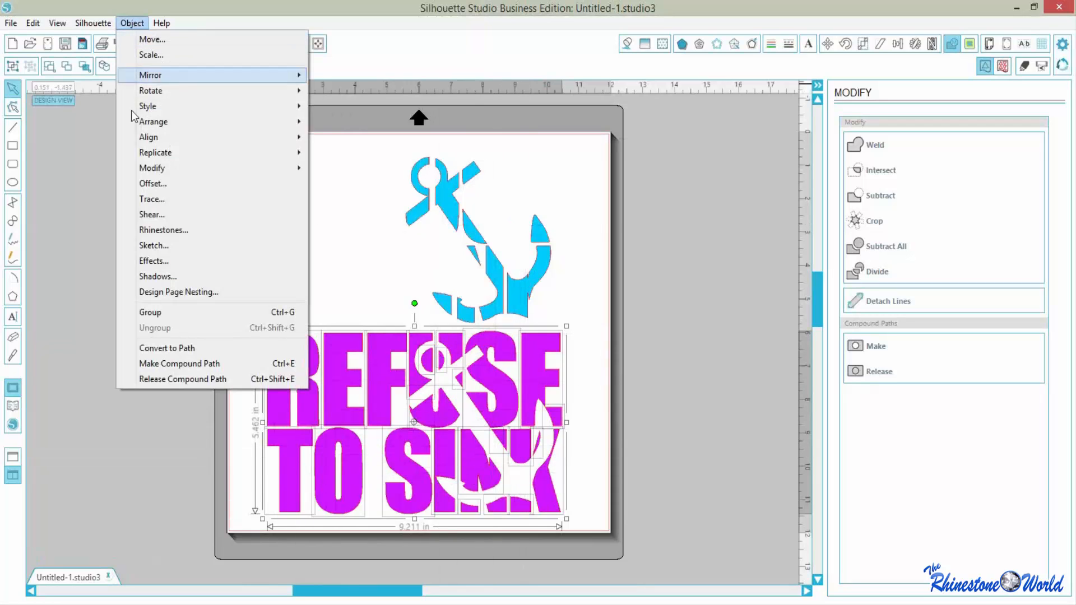
{"action": "left_click", "coordinate": [143, 316]}
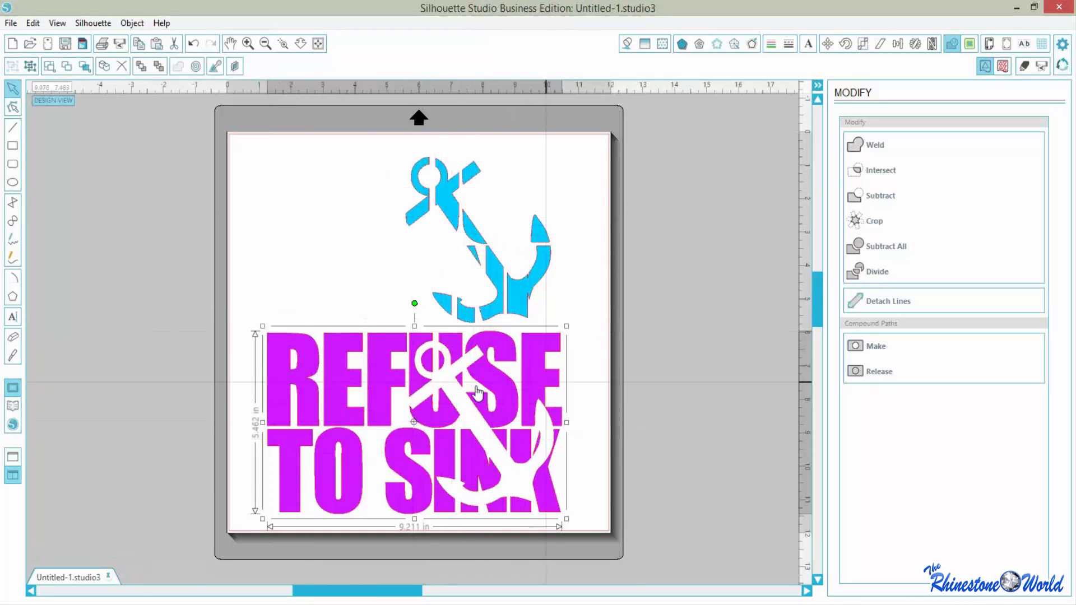
{"action": "left_click", "coordinate": [360, 235]}
{"action": "left_click", "coordinate": [355, 402]}
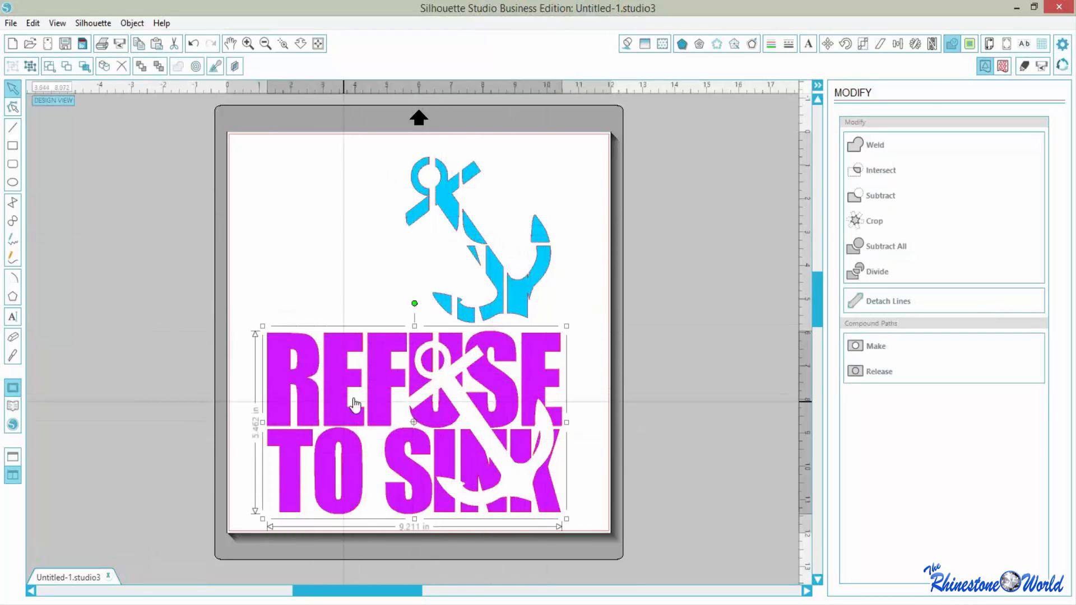
{"action": "left_click_drag", "start_coordinate": [355, 402], "coordinate": [344, 227]}
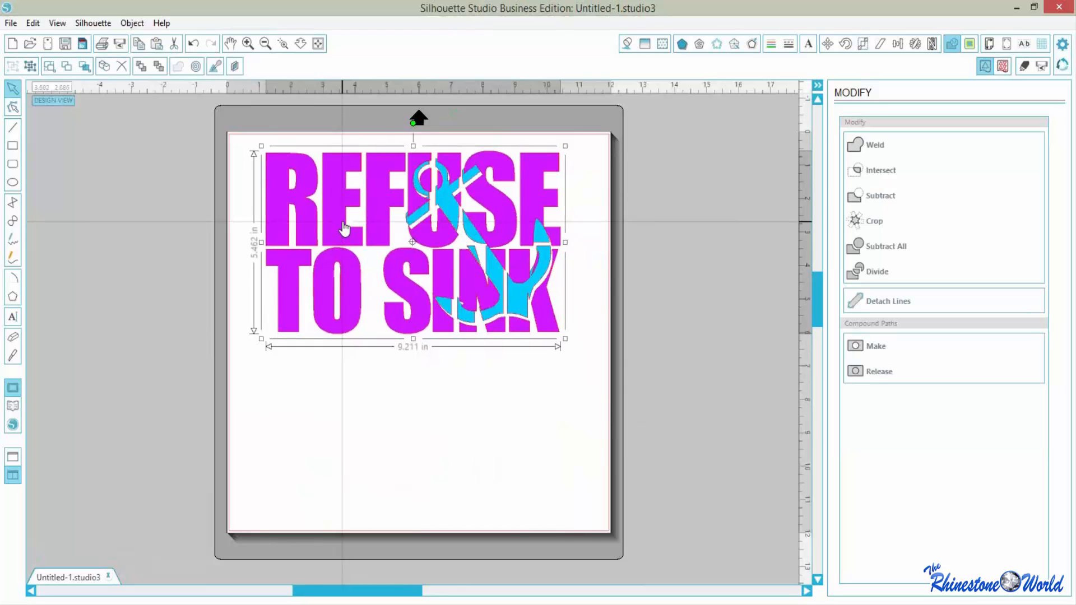
- Nudge the lettering up and slightly left until its cutouts fit exactly around the blue anchor pieces, then deselect it
{"action": "left_click", "coordinate": [283, 43]}
{"action": "left_click_drag", "start_coordinate": [380, 191], "coordinate": [531, 413]}
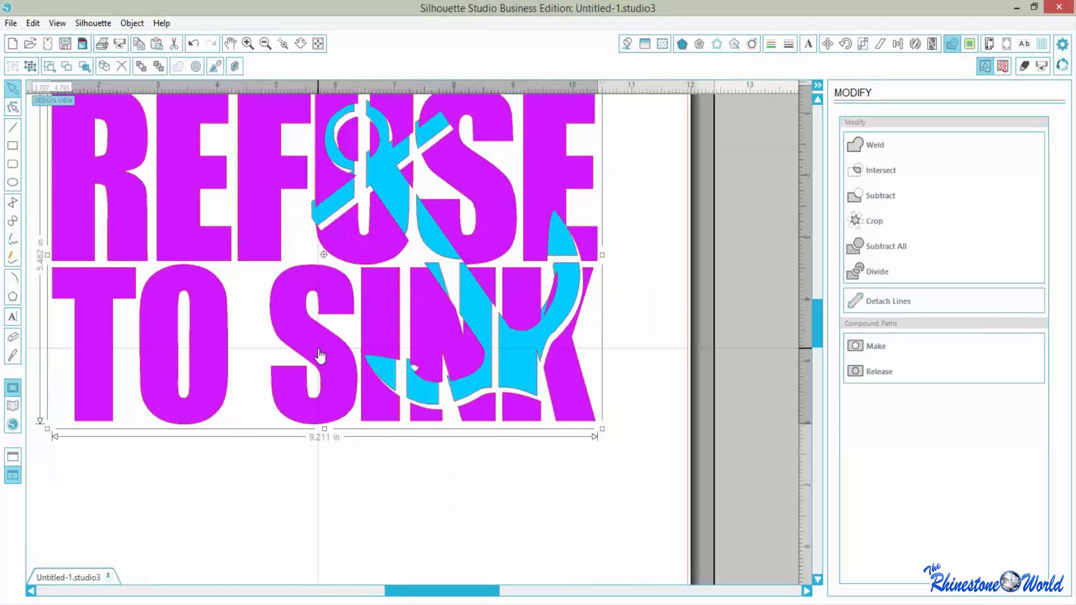
{"action": "key", "text": "Up"}
{"action": "key", "text": "Up"}
{"action": "key", "text": "Up"}
{"action": "key", "text": "Up"}
{"action": "key", "text": "Up"}
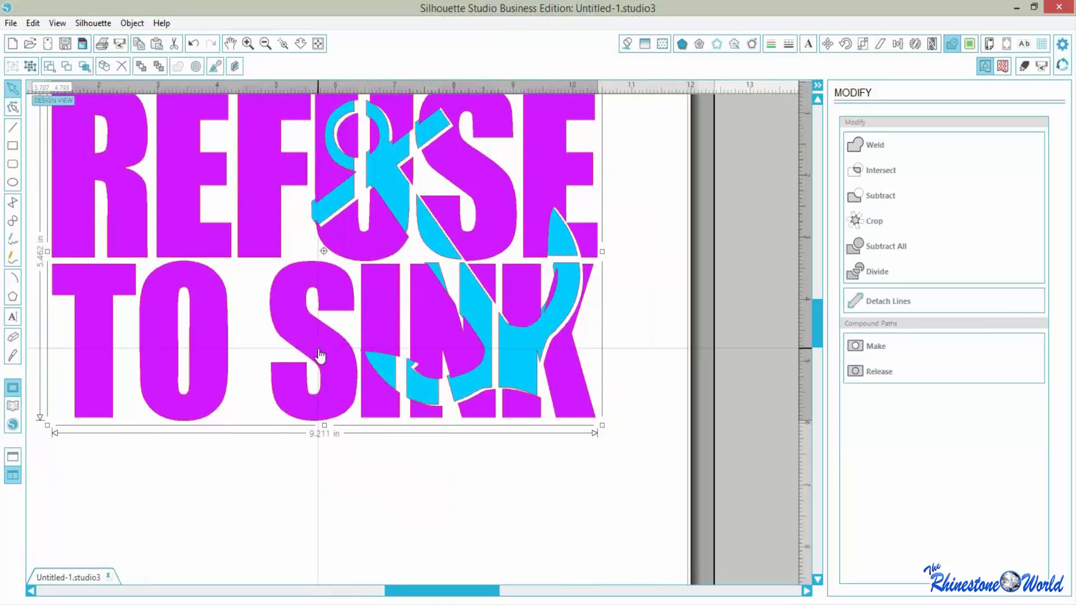
{"action": "key", "text": "Left"}
{"action": "key", "text": "Left"}
{"action": "key", "text": "Left"}
{"action": "key", "text": "Left"}
{"action": "key", "text": "Left"}
{"action": "key", "text": "Left"}
{"action": "key", "text": "Left"}
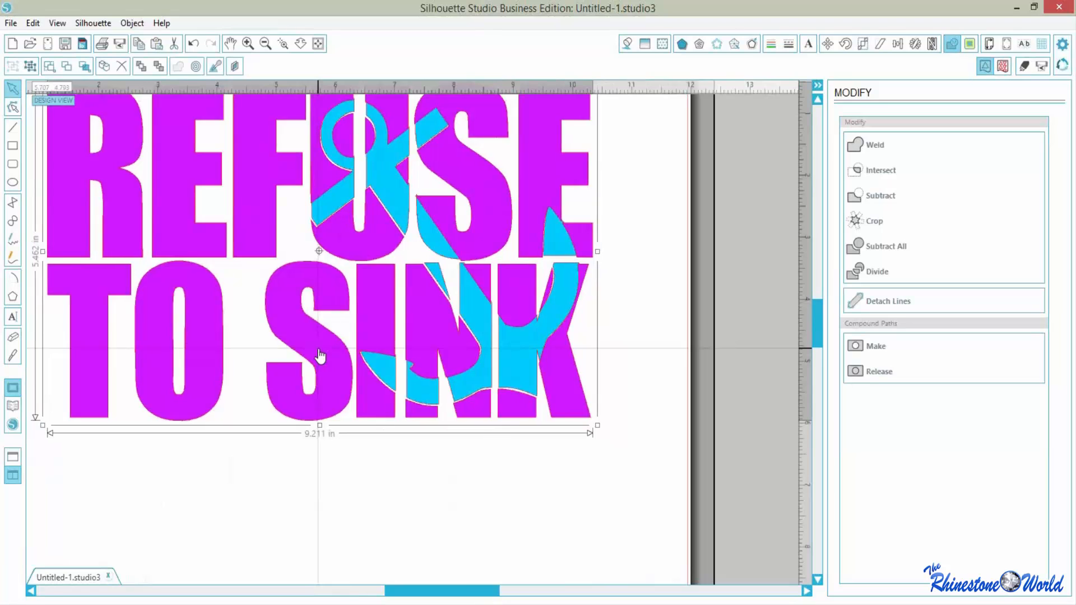
{"action": "key", "text": "Up"}
{"action": "key", "text": "Up"}
{"action": "key", "text": "Right"}
{"action": "key", "text": "Up"}
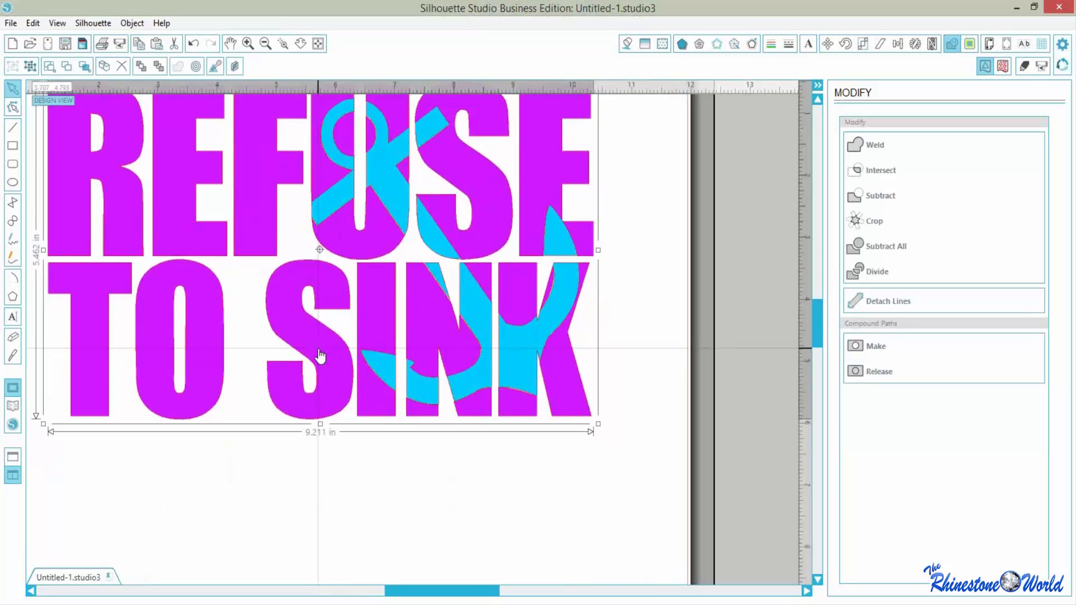
{"action": "key", "text": "Up"}
{"action": "key", "text": "Right"}
{"action": "key", "text": "Right"}
{"action": "key", "text": "Right"}
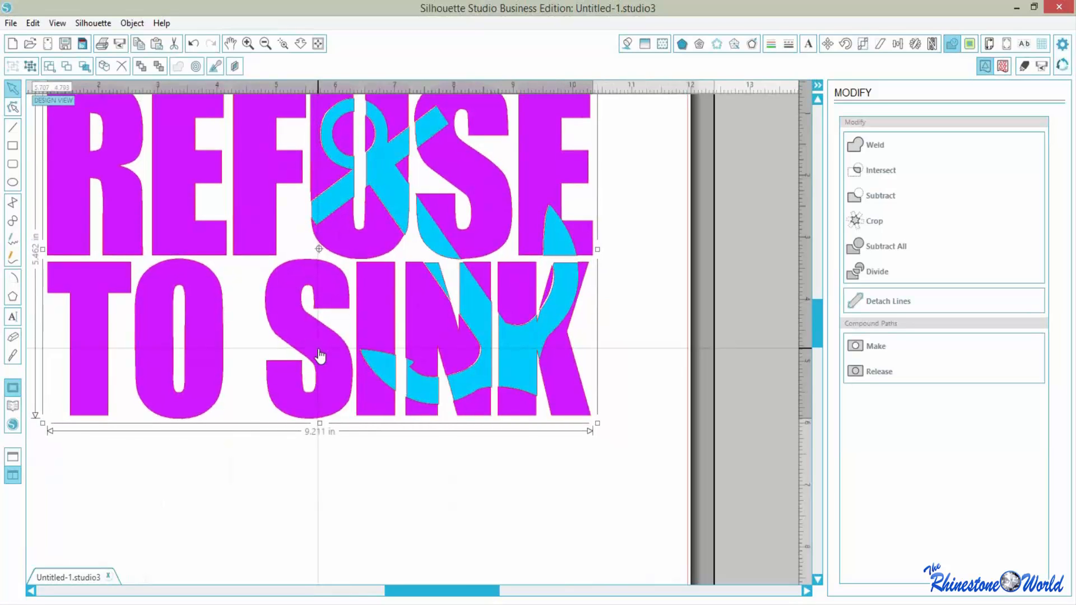
{"action": "key", "text": "Left"}
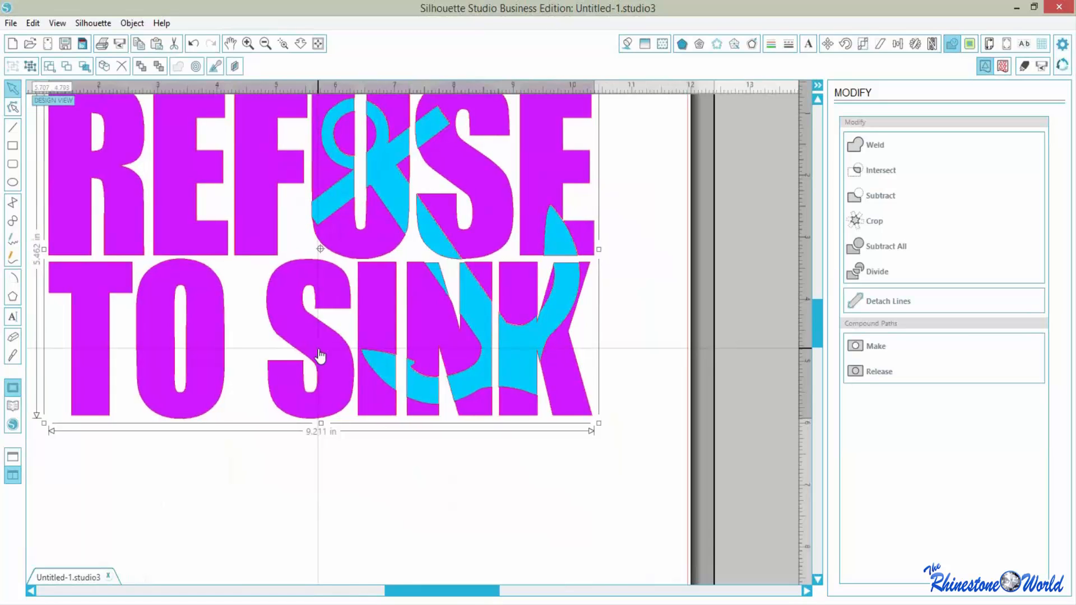
{"action": "key", "text": "Down"}
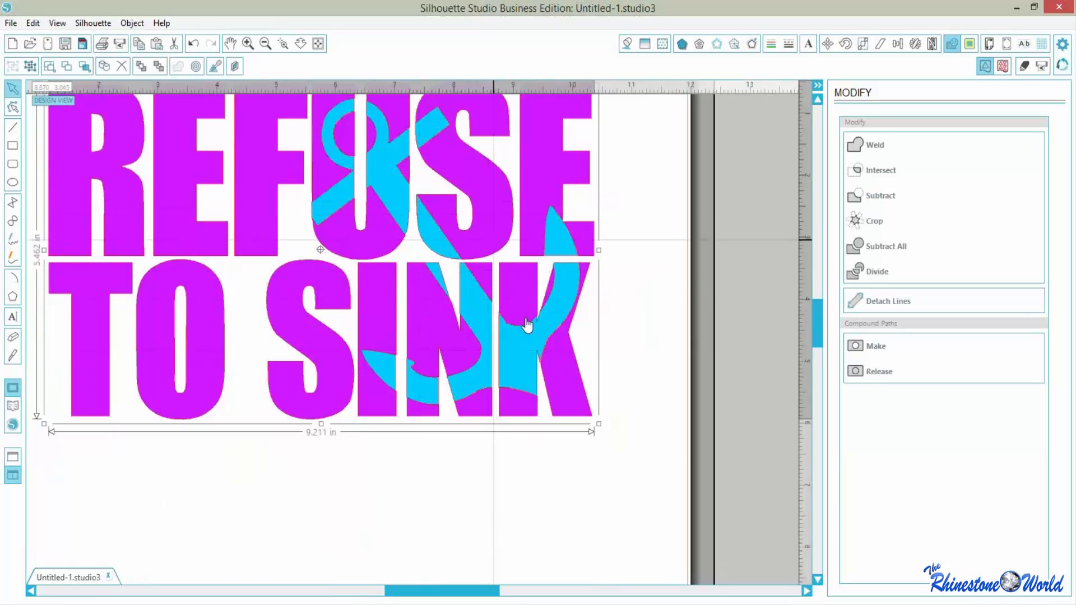
{"action": "left_click", "coordinate": [319, 44]}
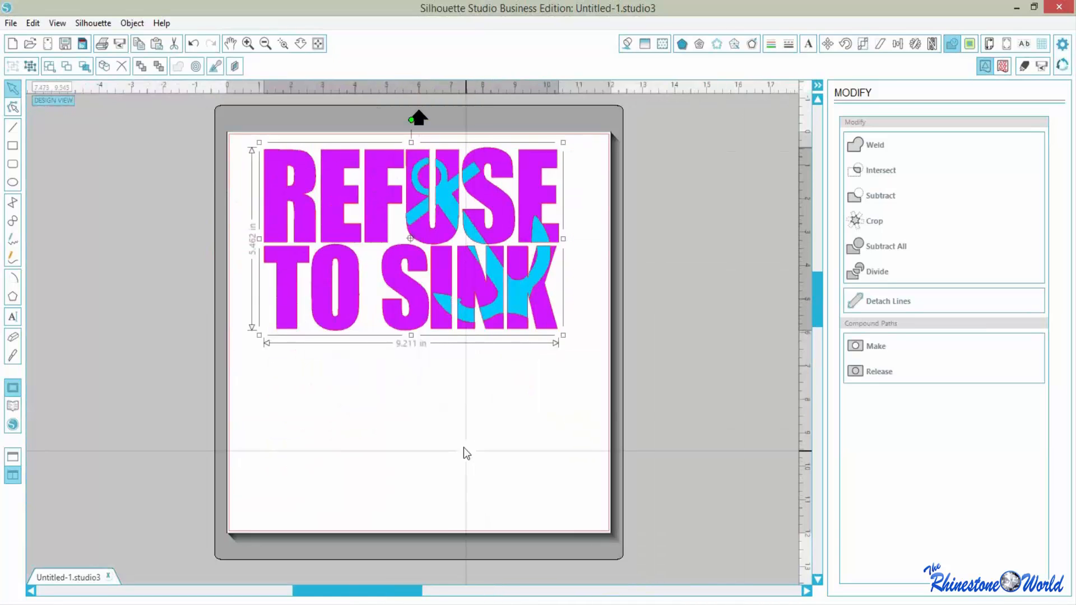
{"action": "left_click", "coordinate": [462, 449]}
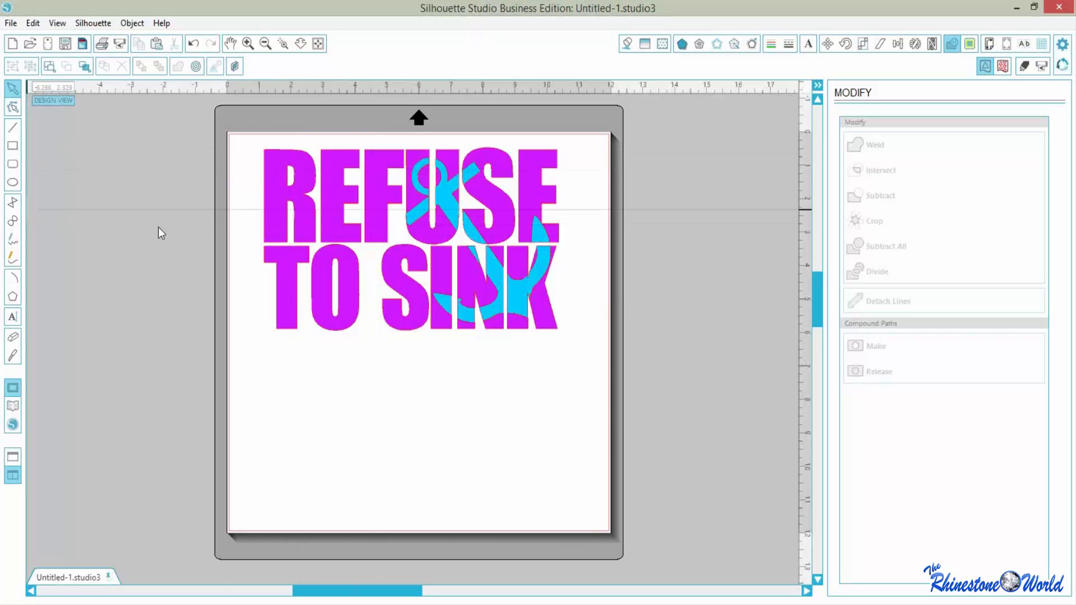
- Move the purple lettering aside to check it against the separate anchor pieces, and undo the move
{"action": "left_click_drag", "start_coordinate": [283, 214], "coordinate": [42, 230]}
{"action": "left_click", "coordinate": [362, 275]}
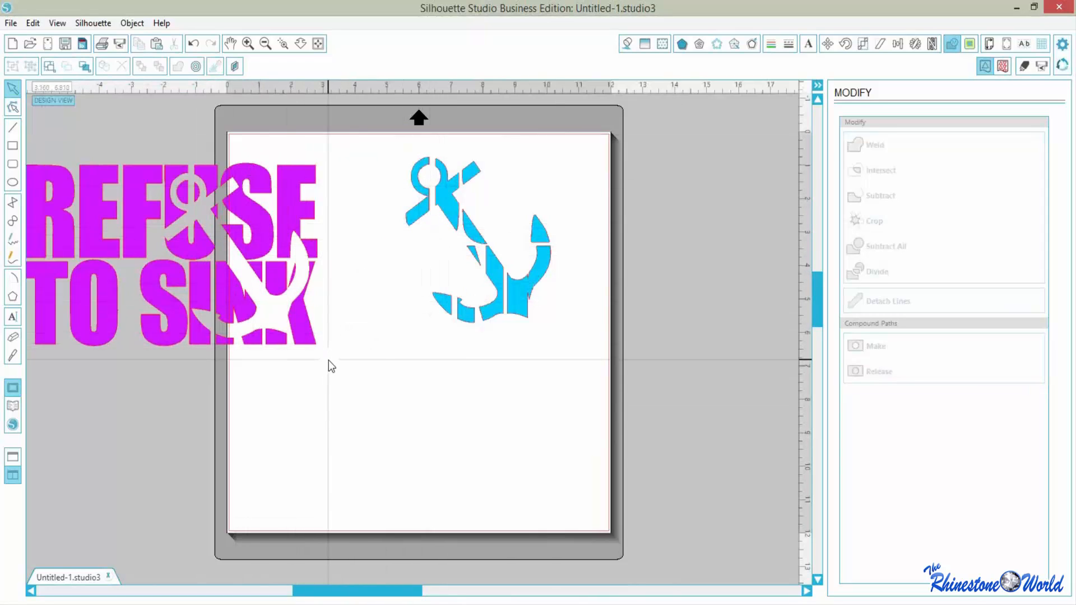
{"action": "key", "text": "ctrl+z"}
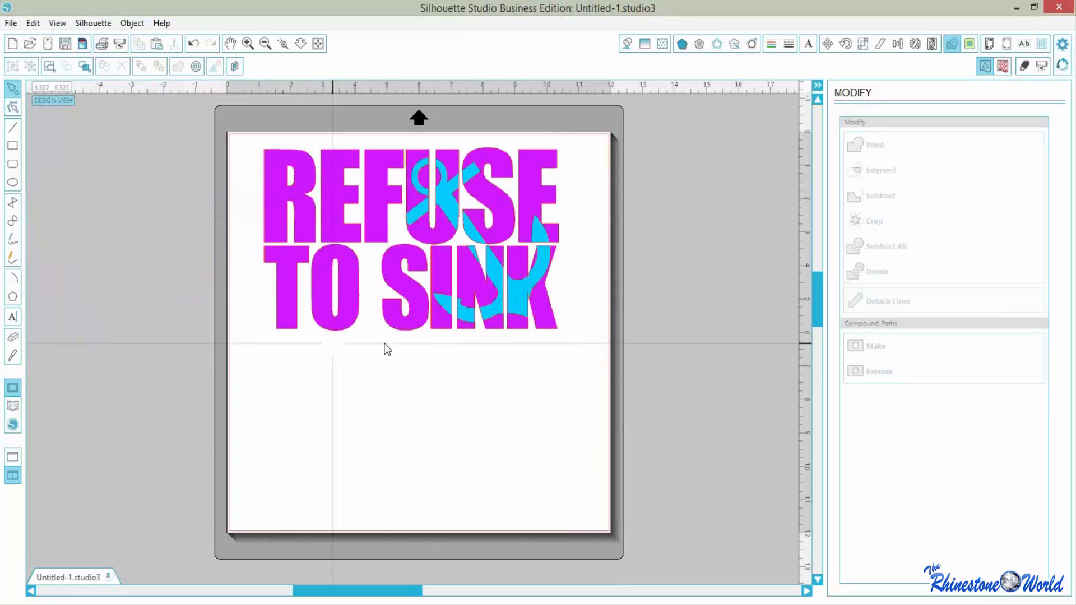
- Use Advanced cut mode by fill color, trying the purple layer alone and leaving only the blue anchor layer enabled for cutting
{"action": "left_click", "coordinate": [1021, 63]}
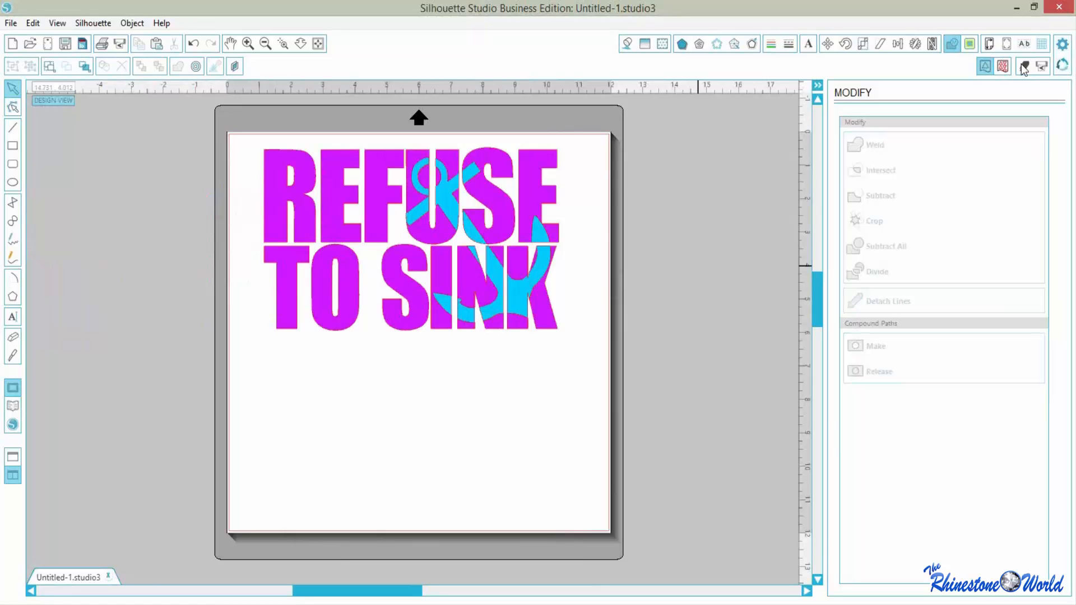
{"action": "left_click", "coordinate": [1021, 64]}
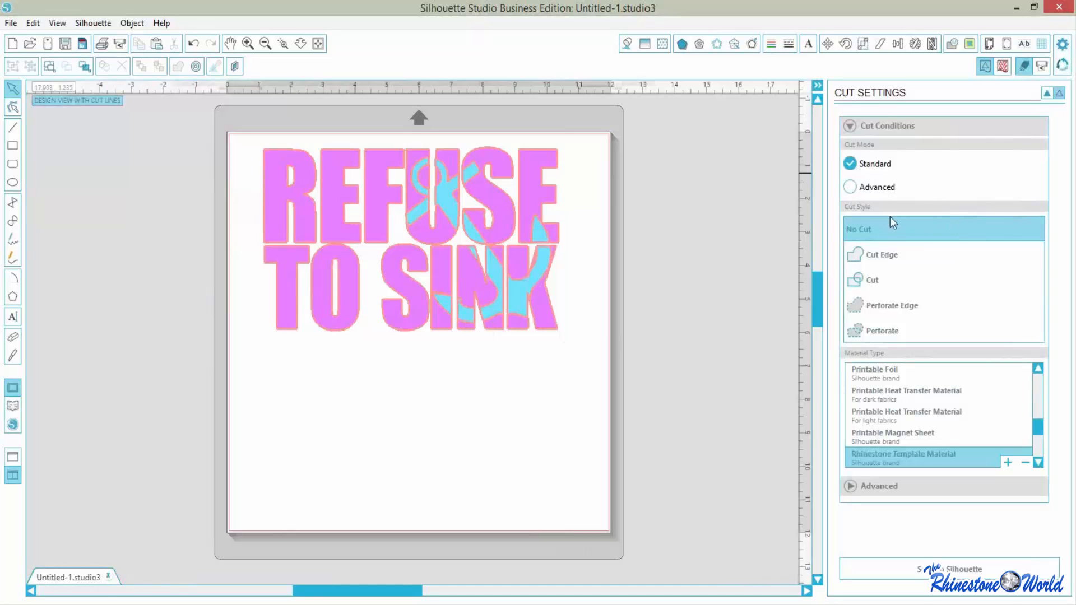
{"action": "left_click", "coordinate": [867, 188]}
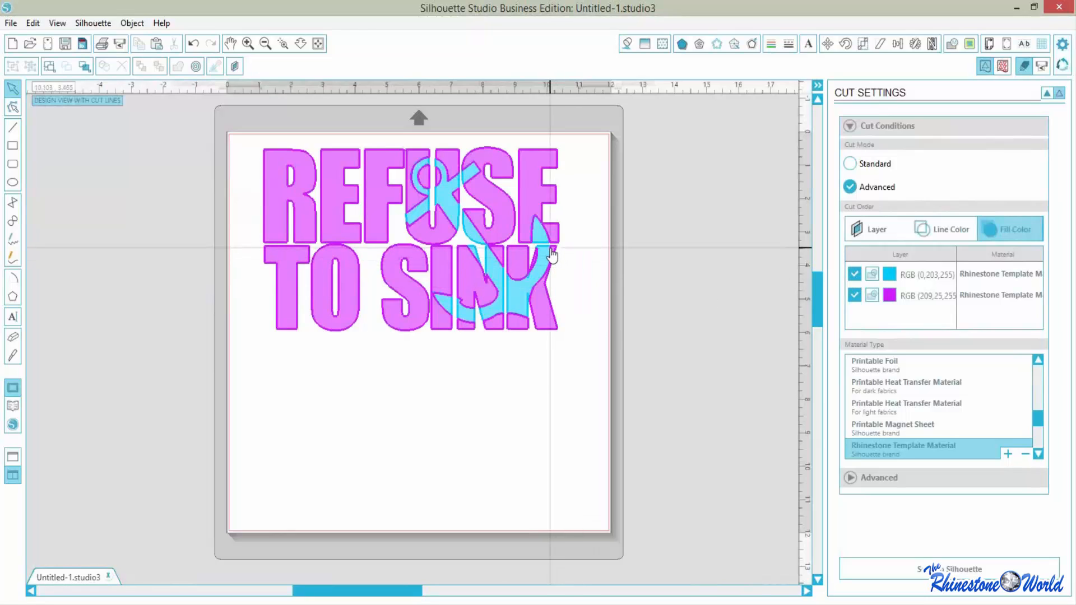
{"action": "left_click", "coordinate": [855, 274]}
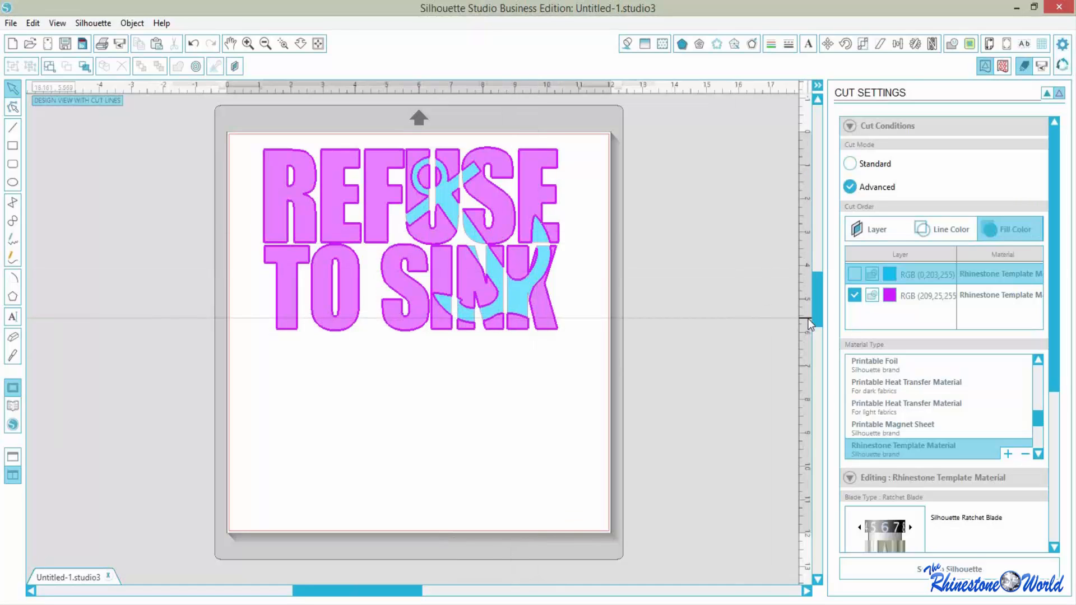
{"action": "left_click", "coordinate": [855, 295]}
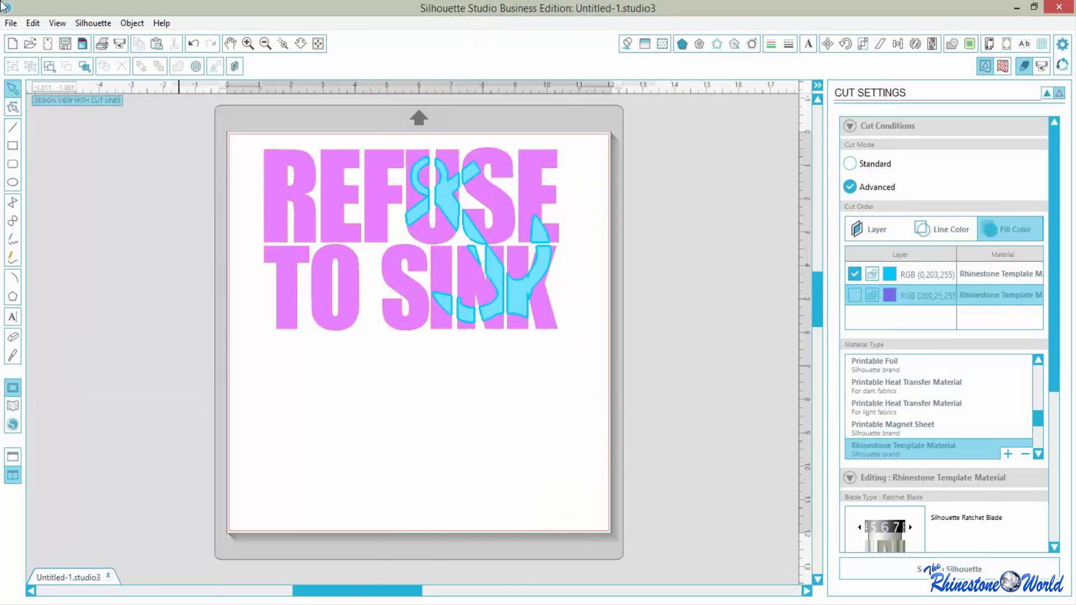
{"action": "left_click", "coordinate": [30, 44]}
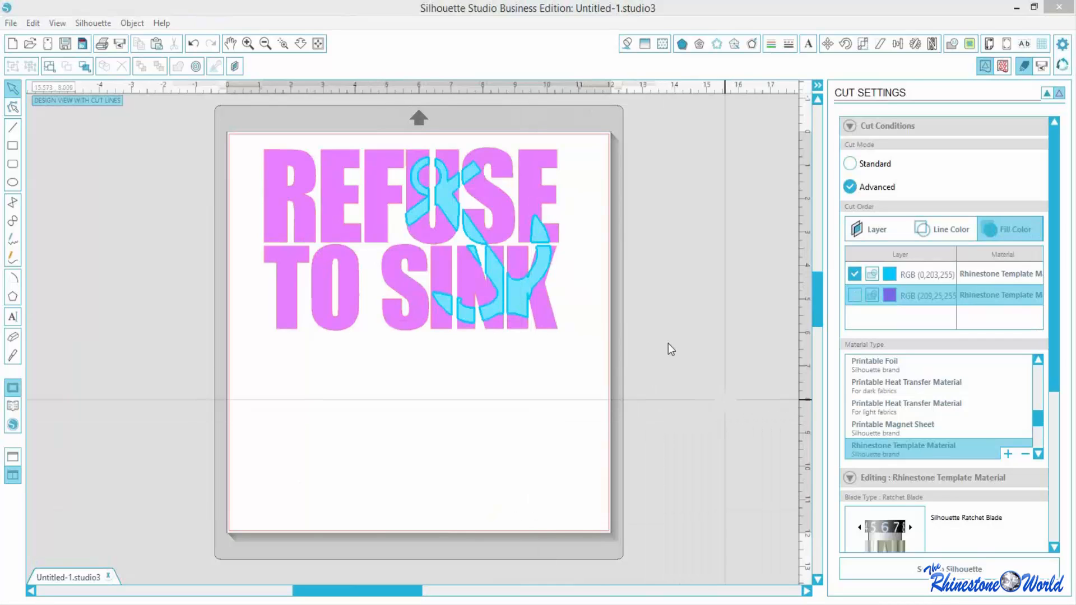
{"action": "left_click", "coordinate": [1040, 45]}
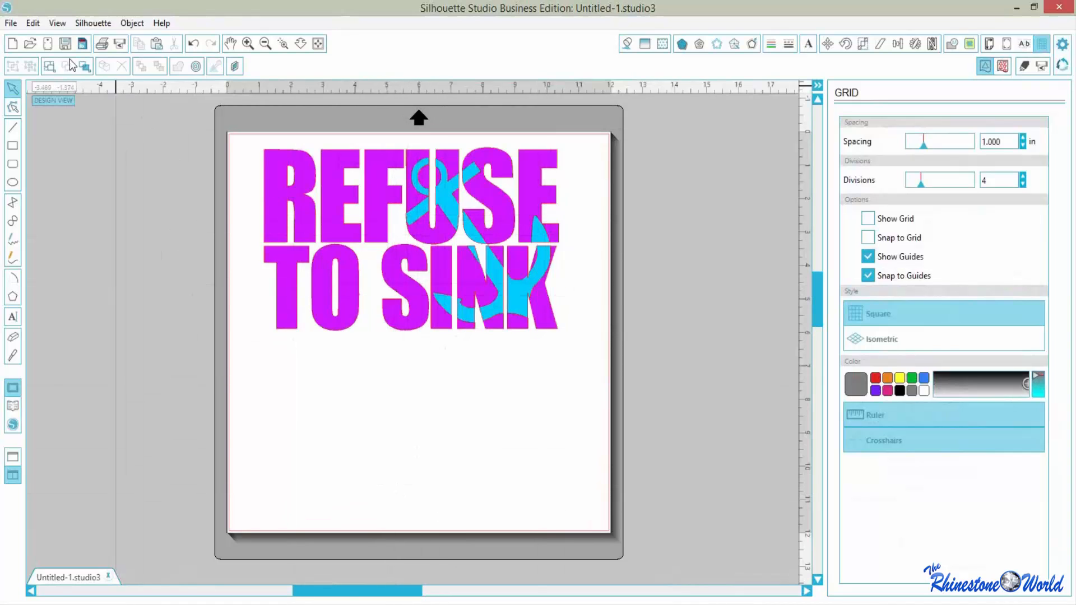
{"action": "left_click", "coordinate": [18, 27]}
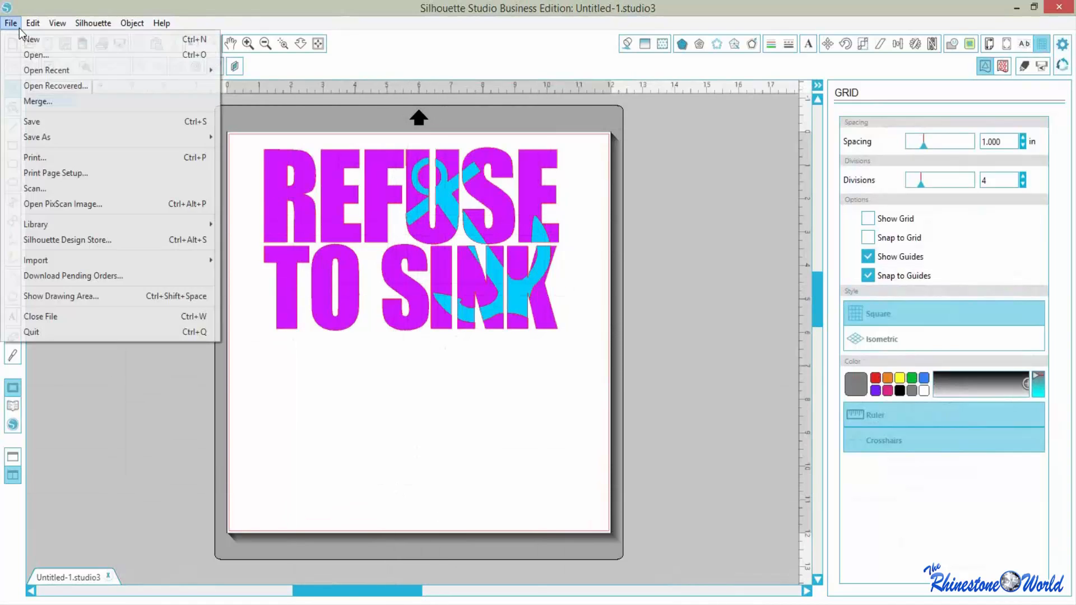
{"action": "left_click", "coordinate": [36, 55]}
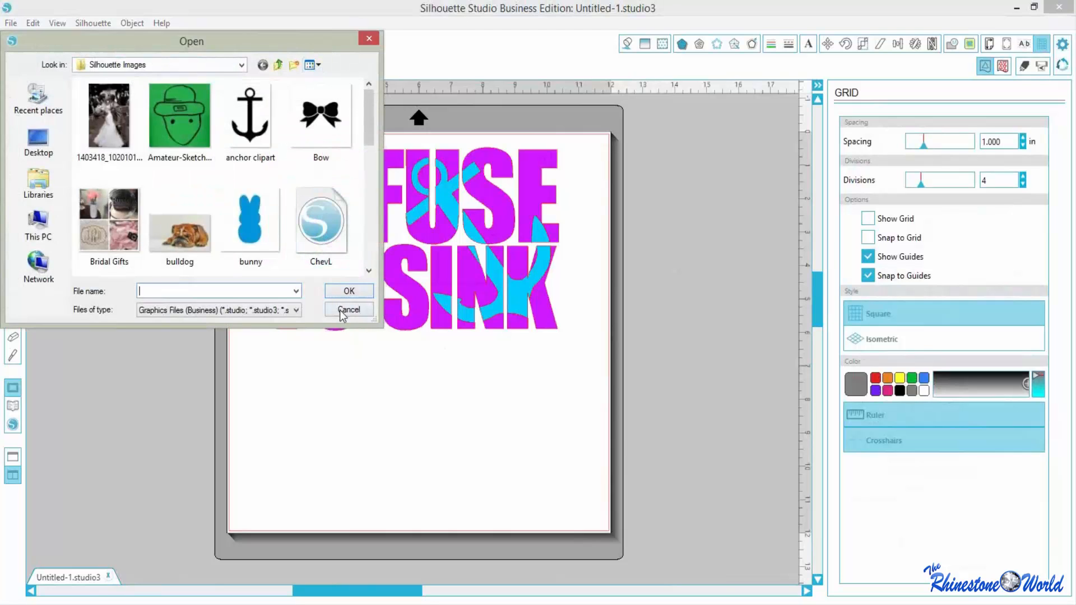
{"action": "left_click", "coordinate": [348, 309]}
- Create a new document and add the text FUTURE in the Impact font on the upper part of the page
{"action": "left_click", "coordinate": [13, 43]}
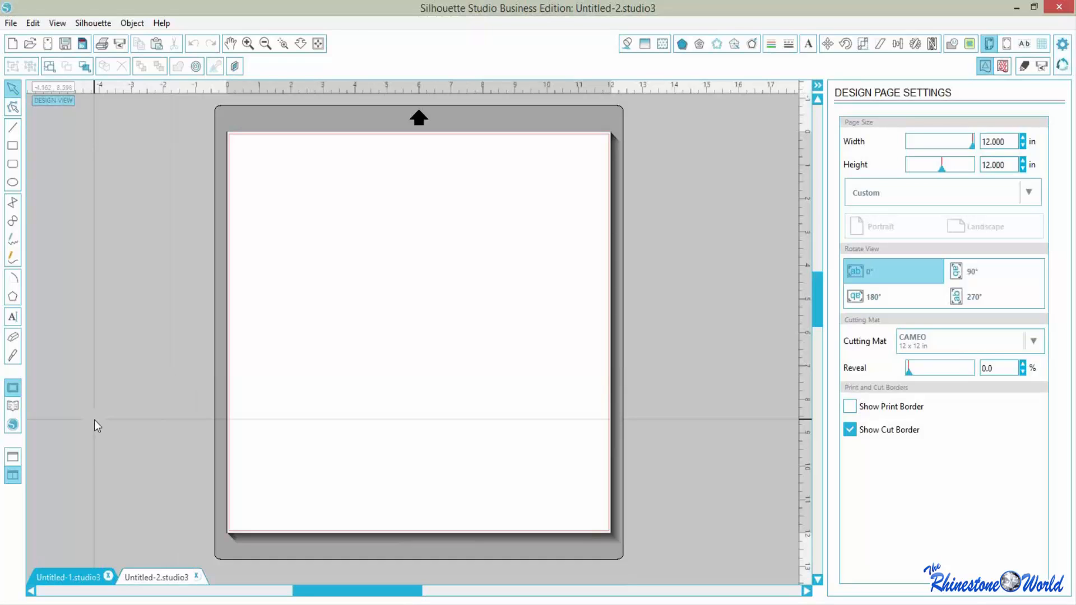
{"action": "left_click", "coordinate": [13, 317]}
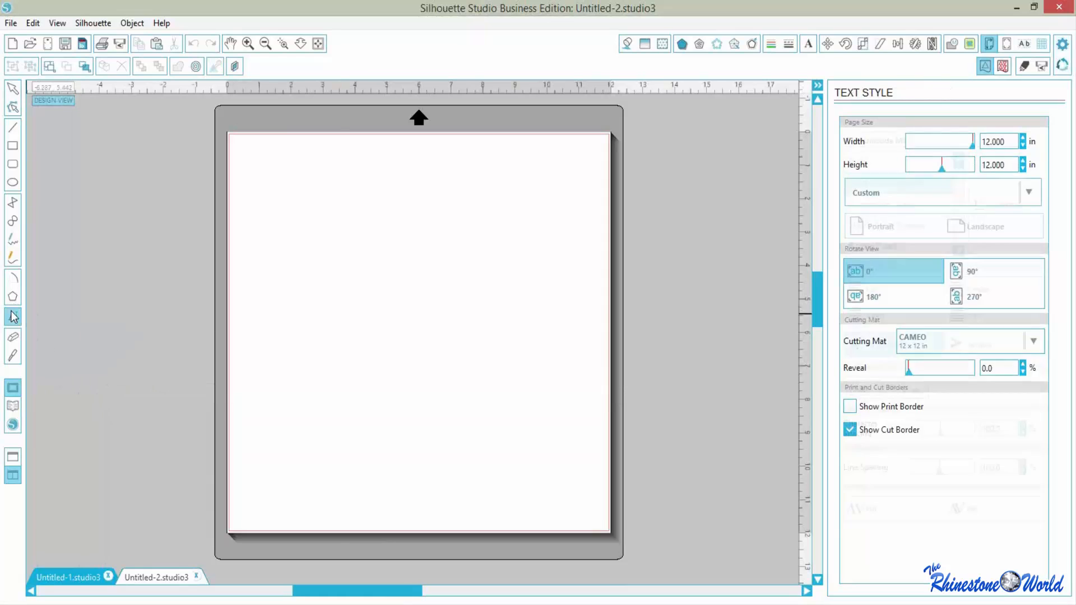
{"action": "left_click", "coordinate": [350, 227]}
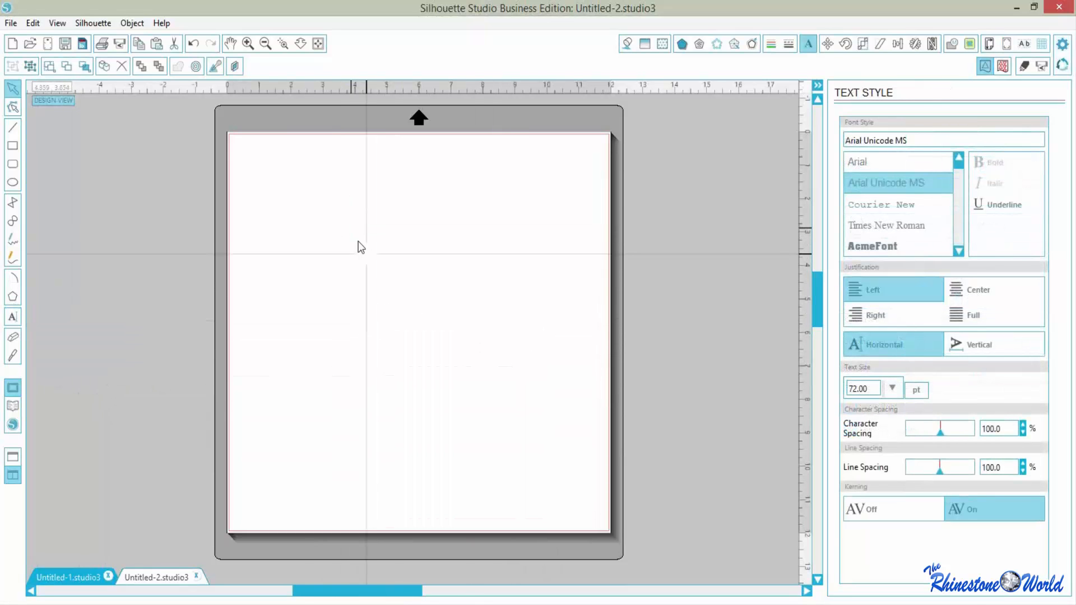
{"action": "left_click_drag", "start_coordinate": [919, 138], "coordinate": [817, 139]}
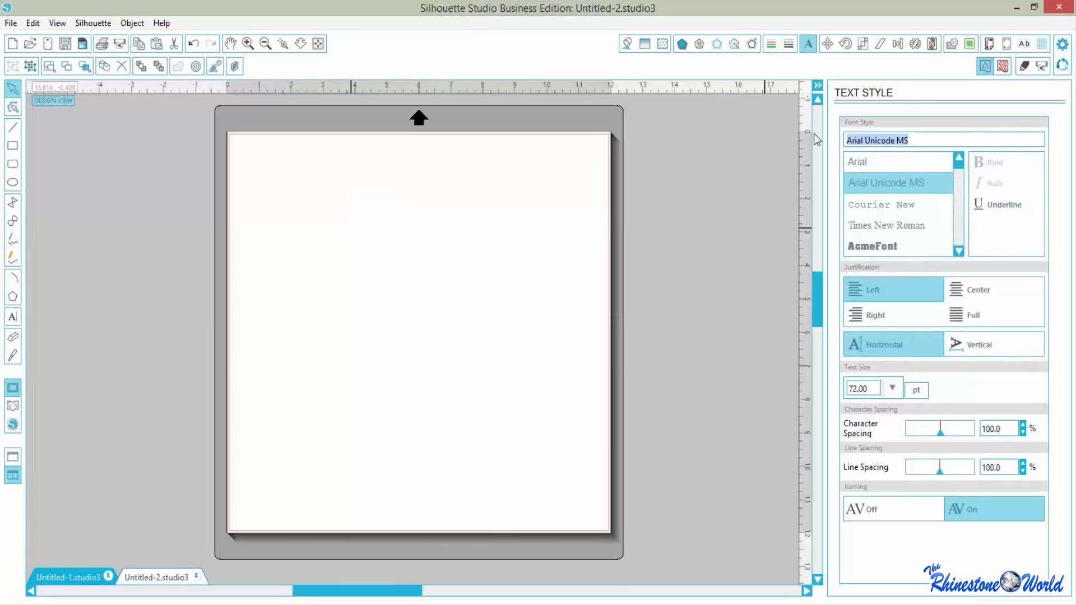
{"action": "type", "text": "impact"}
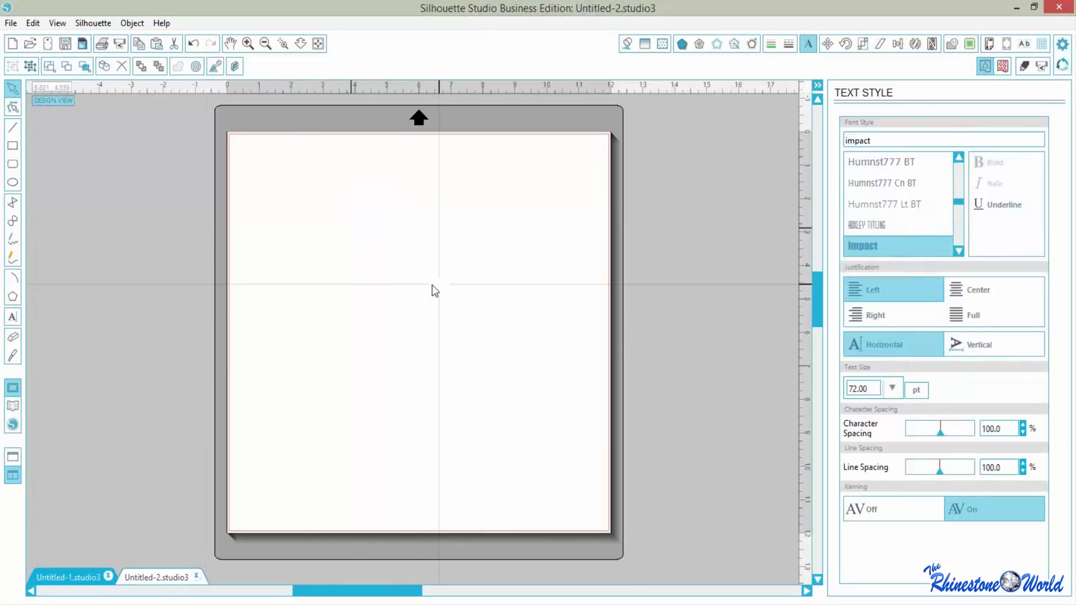
{"action": "type", "text": "FUTURE"}
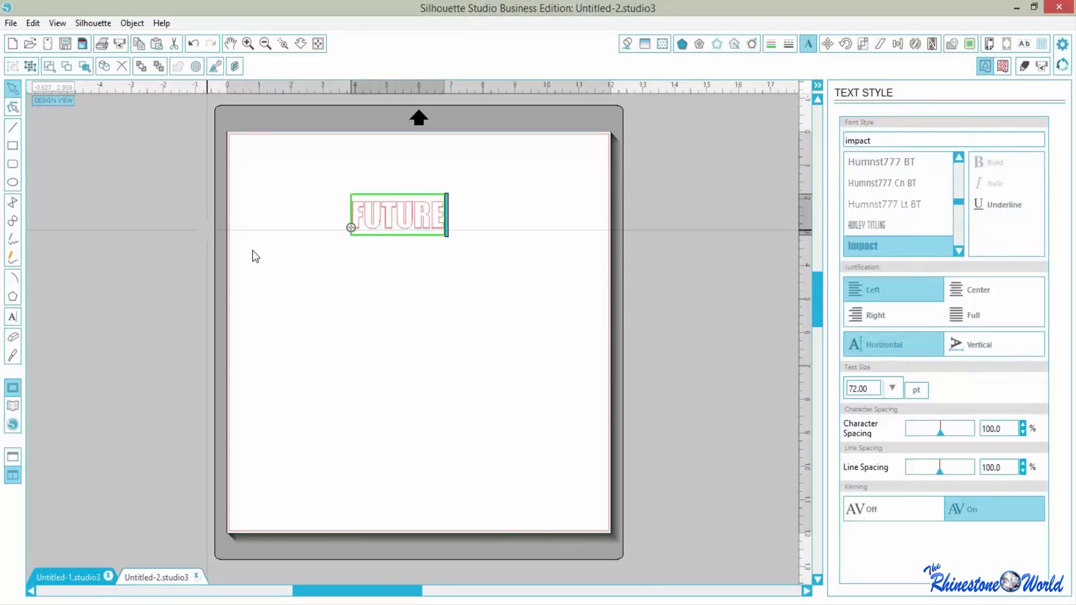
- Add the text WIFEY in the Impact font as a separate object and move it to the lower part of the page
{"action": "left_click", "coordinate": [13, 317]}
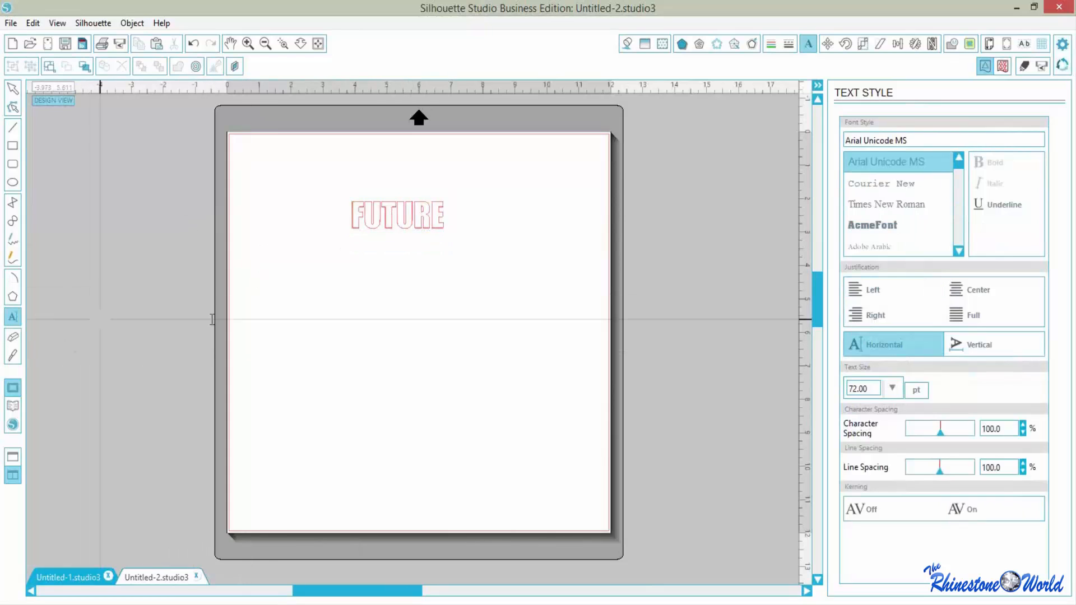
{"action": "left_click", "coordinate": [269, 312]}
{"action": "left_click", "coordinate": [845, 141]}
{"action": "type", "text": "impact"}
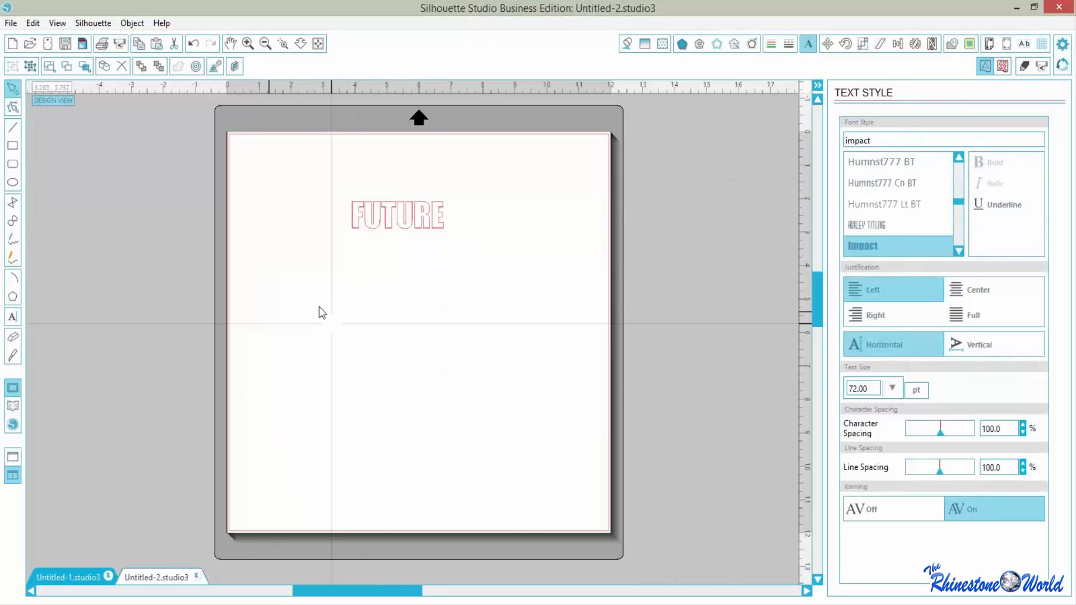
{"action": "type", "text": "W"}
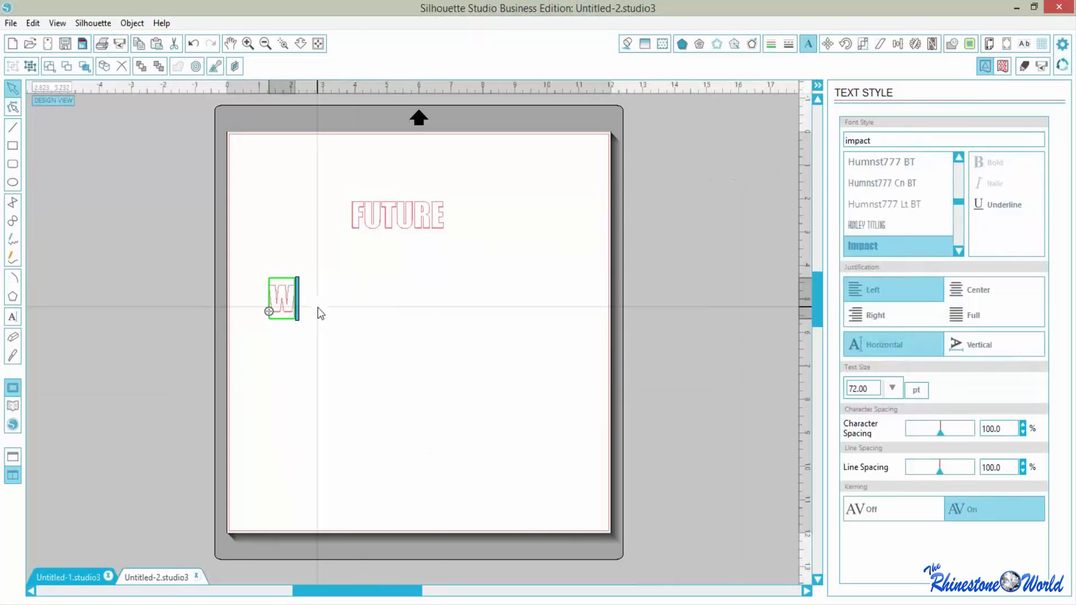
{"action": "type", "text": "iFEY"}
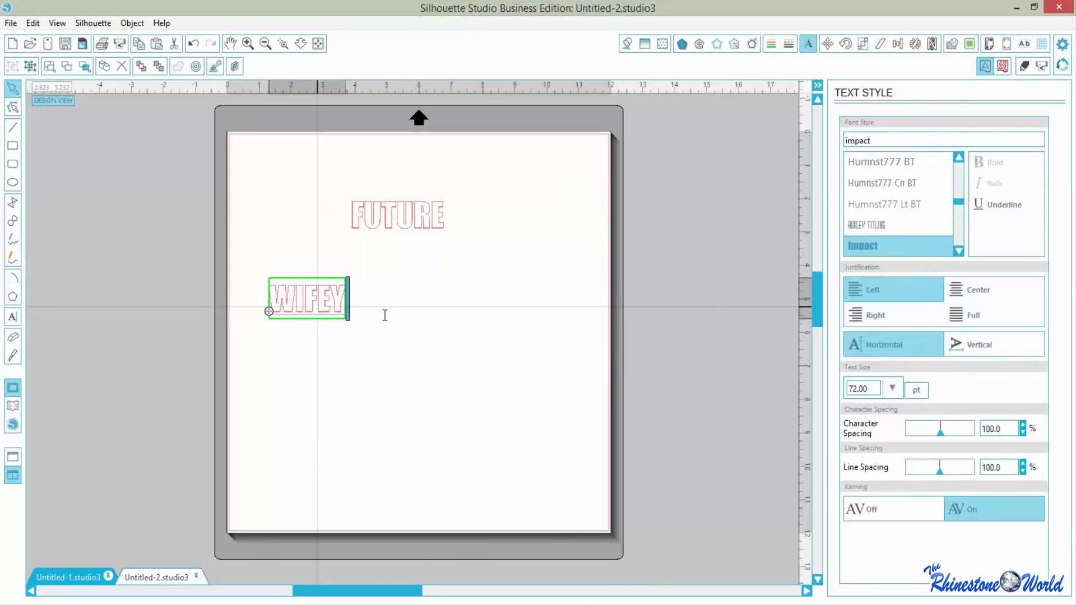
{"action": "left_click", "coordinate": [420, 319]}
{"action": "left_click_drag", "start_coordinate": [329, 314], "coordinate": [399, 264]}
- Enlarge FUTURE to about 9.05 in wide and position it across the upper part of the page
{"action": "left_click", "coordinate": [413, 225]}
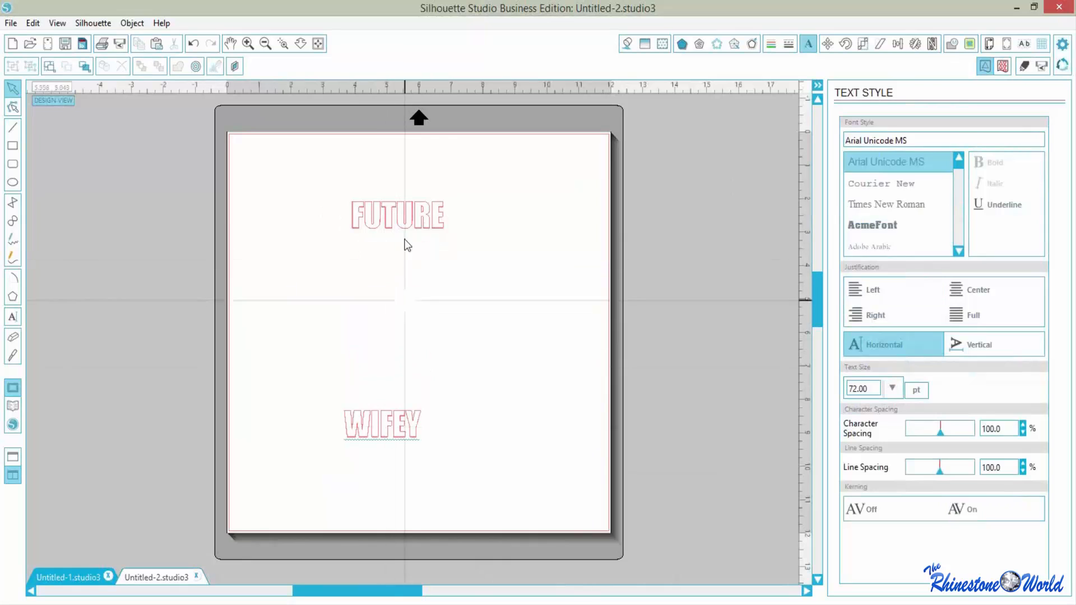
{"action": "left_click", "coordinate": [401, 216]}
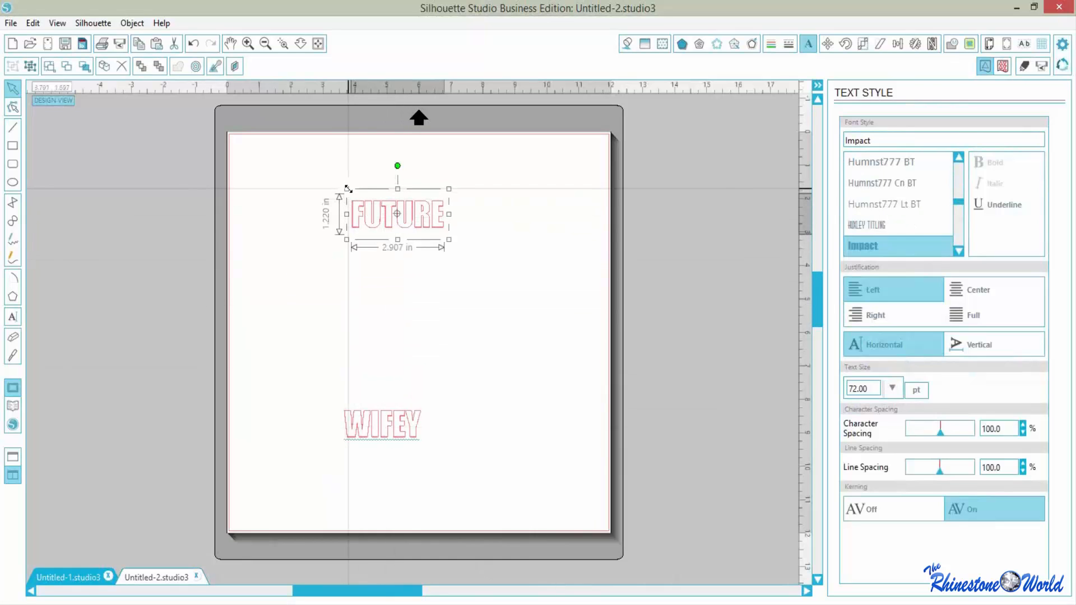
{"action": "left_click_drag", "start_coordinate": [347, 189], "coordinate": [235, 139]}
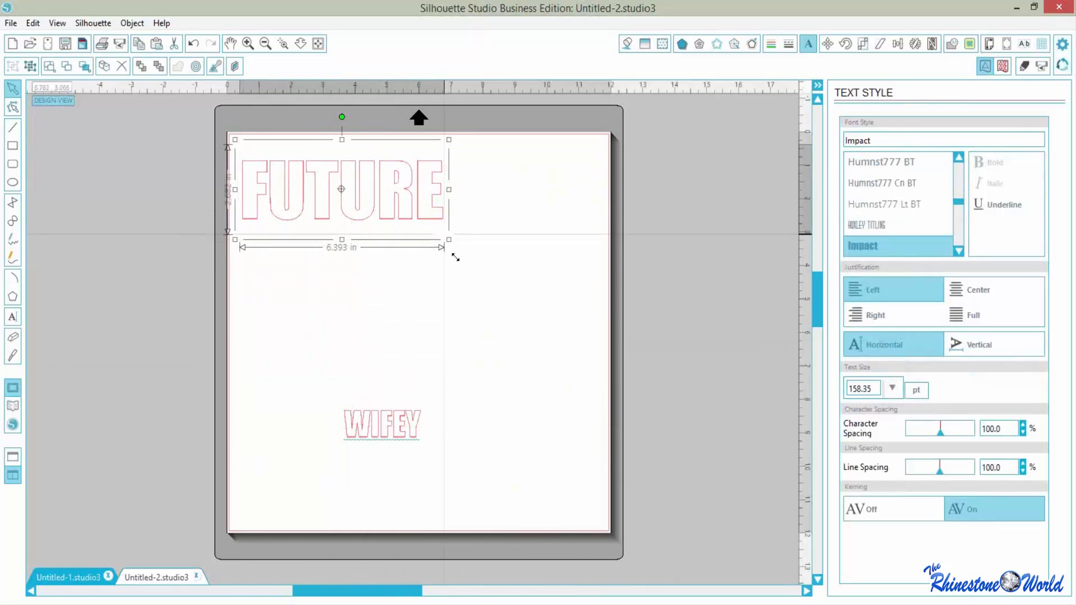
{"action": "left_click_drag", "start_coordinate": [455, 257], "coordinate": [507, 325]}
{"action": "left_click_drag", "start_coordinate": [430, 242], "coordinate": [451, 263]}
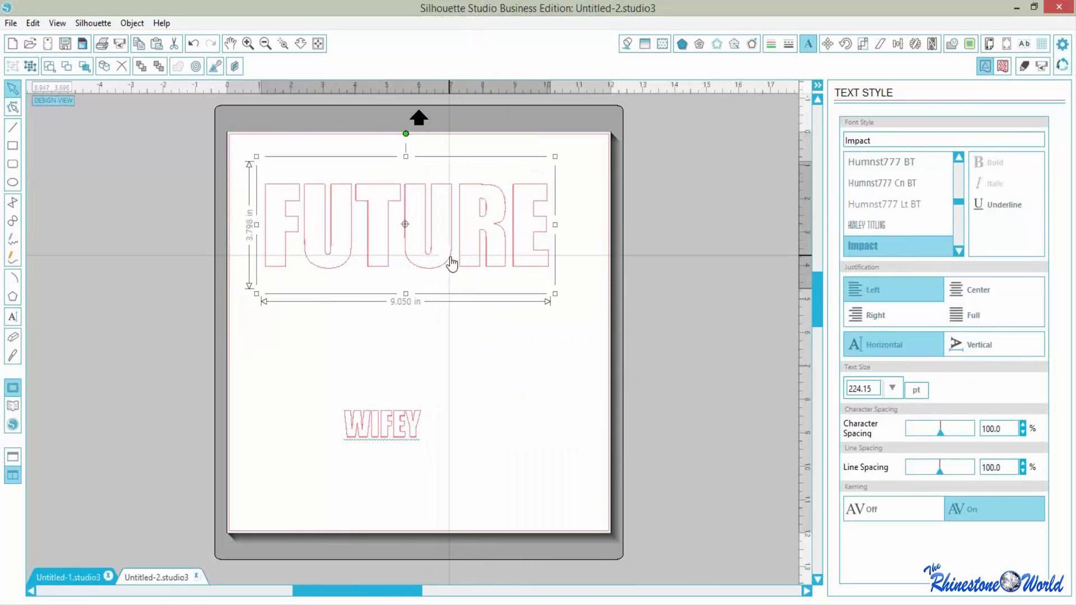
- Tighten the character spacing of FUTURE to 93.9% and deselect the text
{"action": "double_click", "coordinate": [447, 252]}
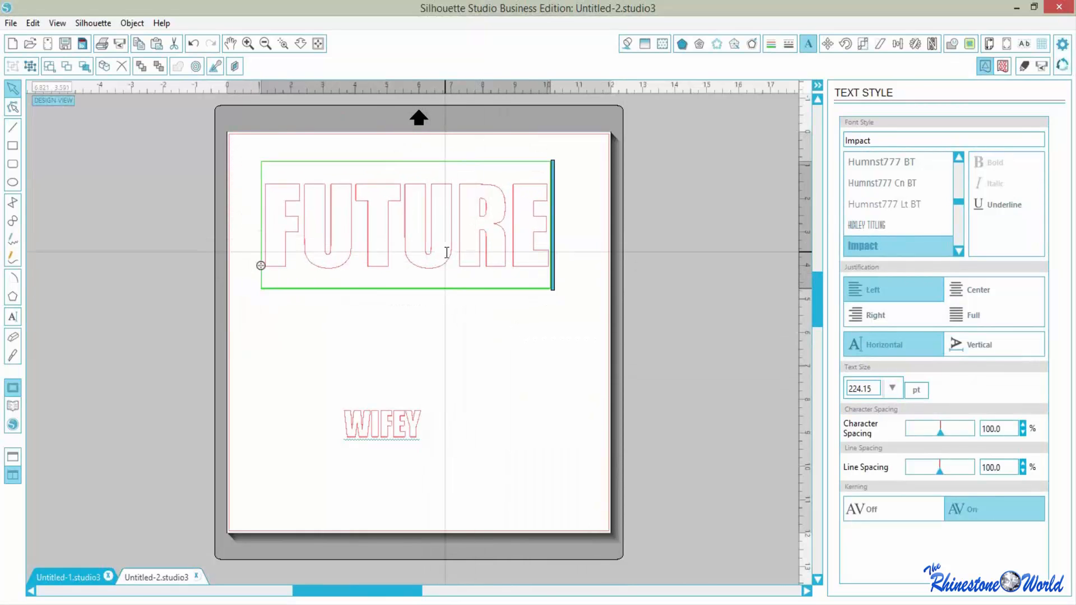
{"action": "left_click_drag", "start_coordinate": [548, 250], "coordinate": [264, 249]}
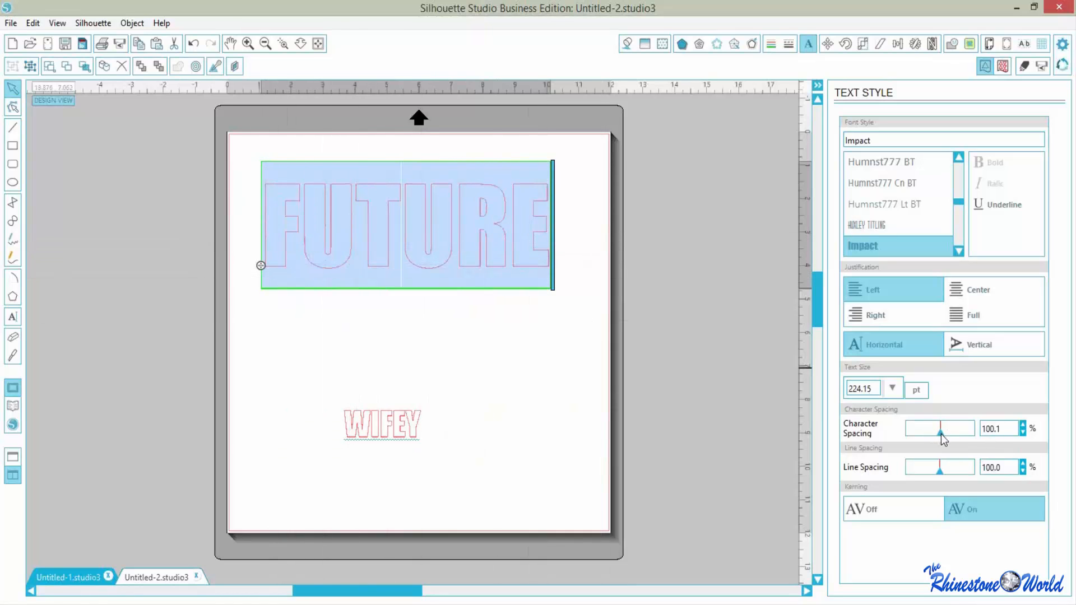
{"action": "left_click_drag", "start_coordinate": [940, 434], "coordinate": [939, 435]}
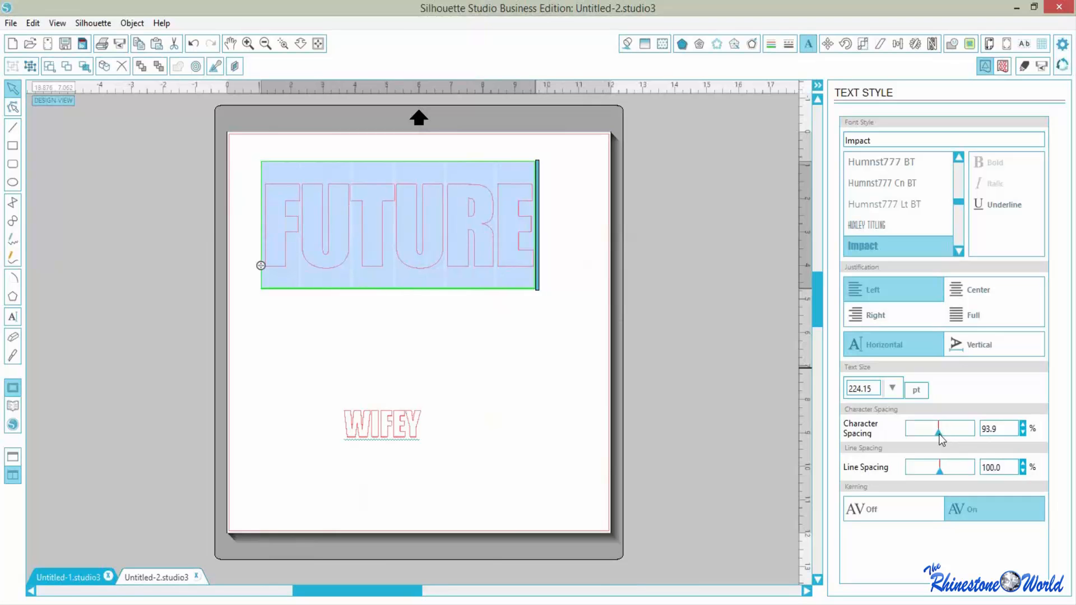
{"action": "left_click", "coordinate": [447, 342]}
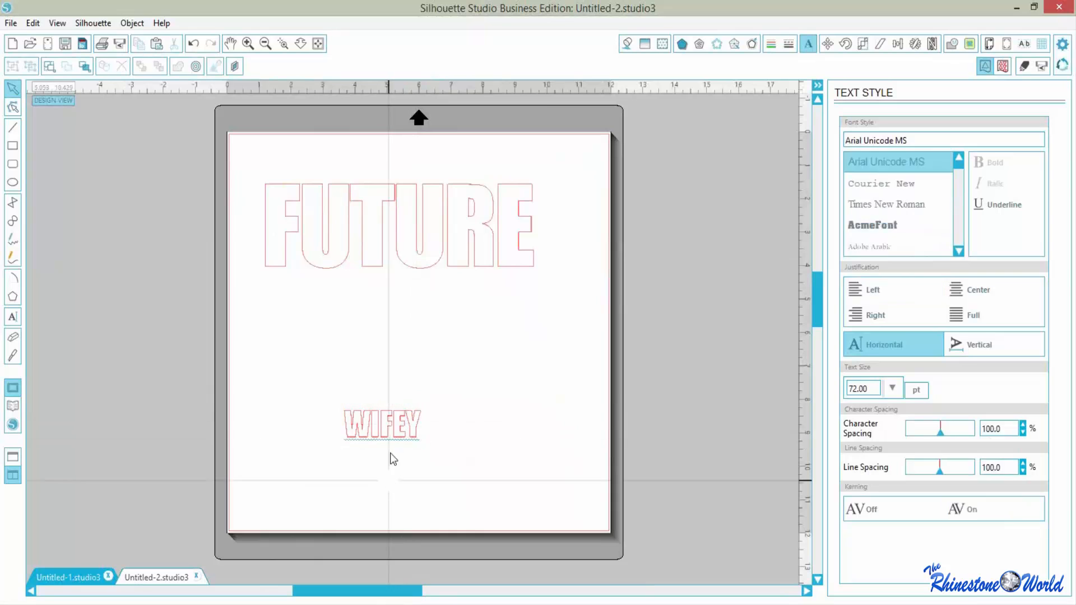
- Enlarge WIFEY to about 8.19 in wide and position it directly beneath FUTURE
{"action": "left_click", "coordinate": [381, 426]}
{"action": "left_click_drag", "start_coordinate": [340, 404], "coordinate": [223, 282]}
{"action": "left_click_drag", "start_coordinate": [358, 415], "coordinate": [395, 333]}
{"action": "left_click_drag", "start_coordinate": [483, 380], "coordinate": [530, 432]}
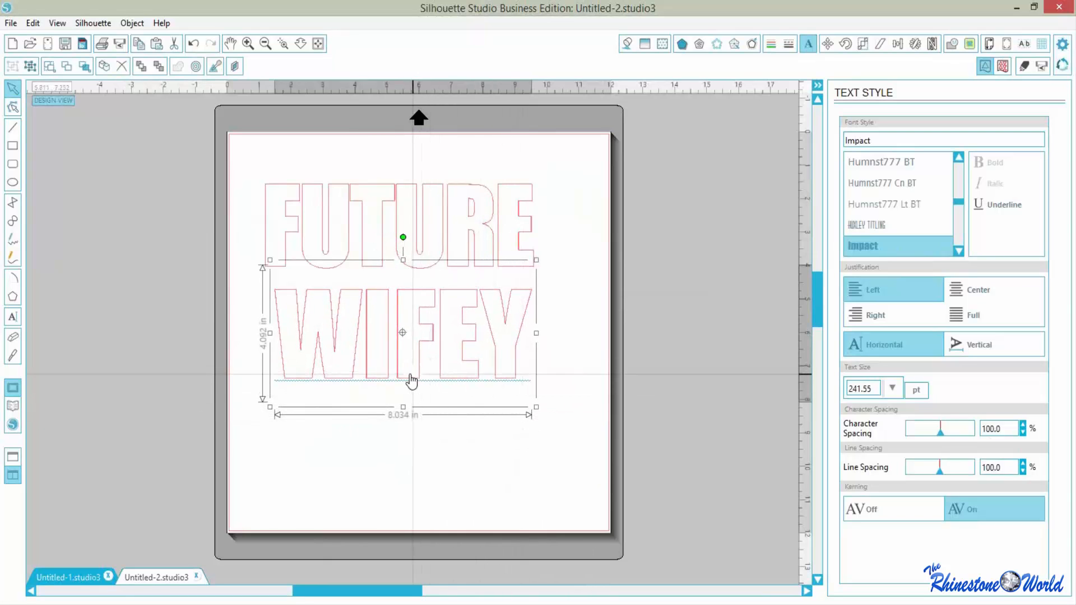
{"action": "left_click_drag", "start_coordinate": [411, 381], "coordinate": [406, 366]}
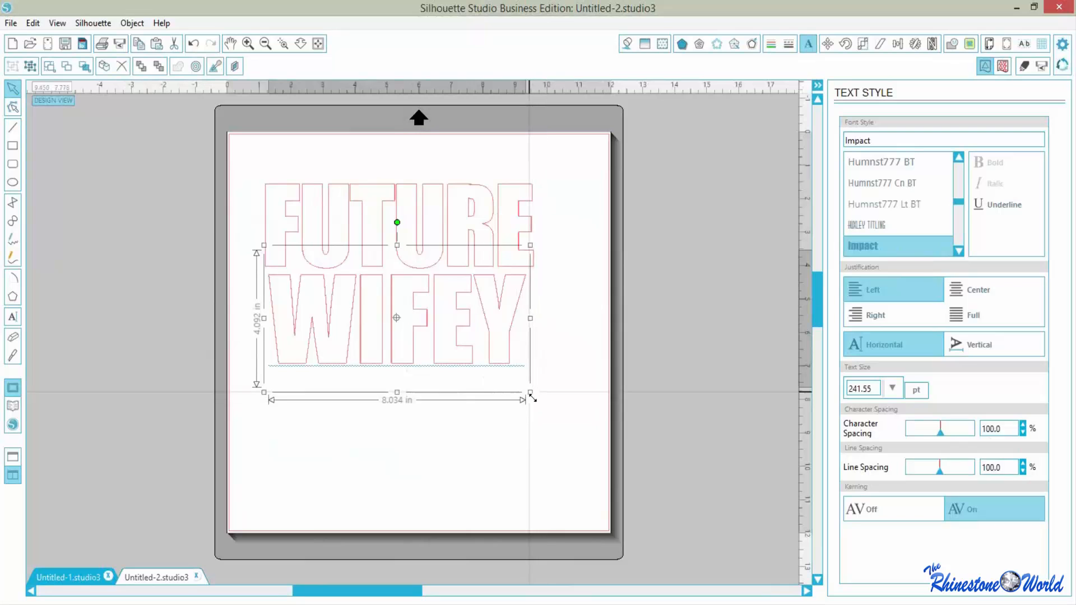
{"action": "left_click_drag", "start_coordinate": [532, 397], "coordinate": [538, 399]}
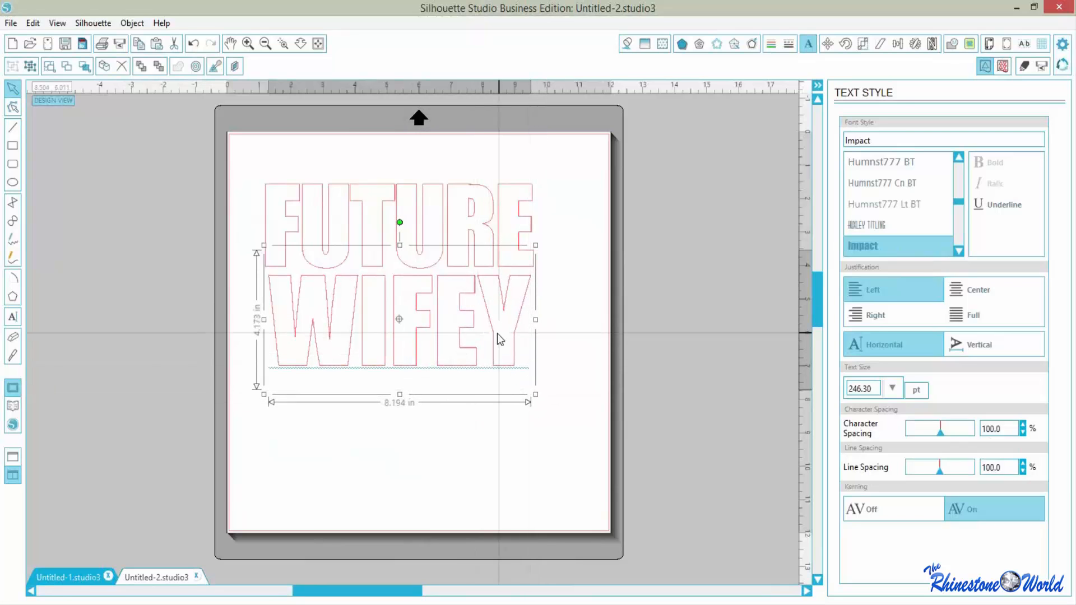
- Tighten the character spacing of WIFEY to 98.0% and deselect the text
{"action": "double_click", "coordinate": [493, 351]}
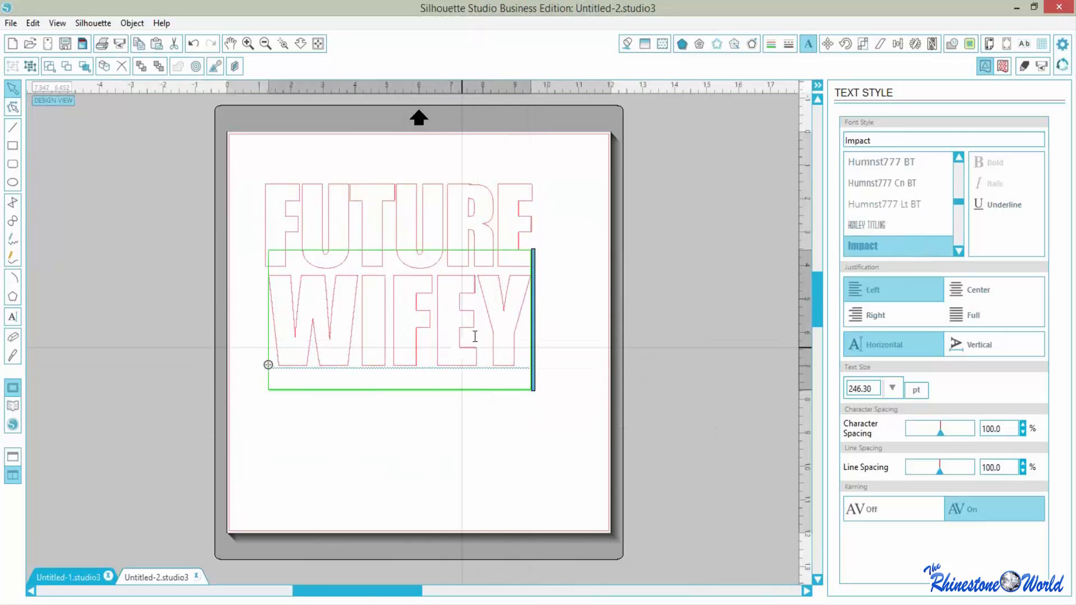
{"action": "left_click_drag", "start_coordinate": [530, 336], "coordinate": [276, 339]}
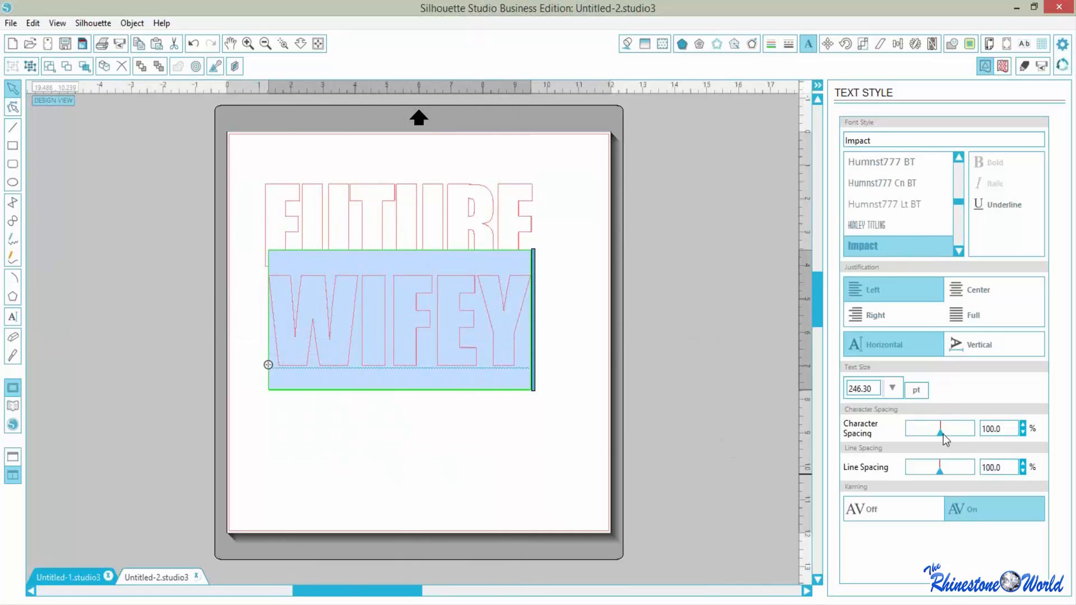
{"action": "left_click_drag", "start_coordinate": [943, 433], "coordinate": [940, 434]}
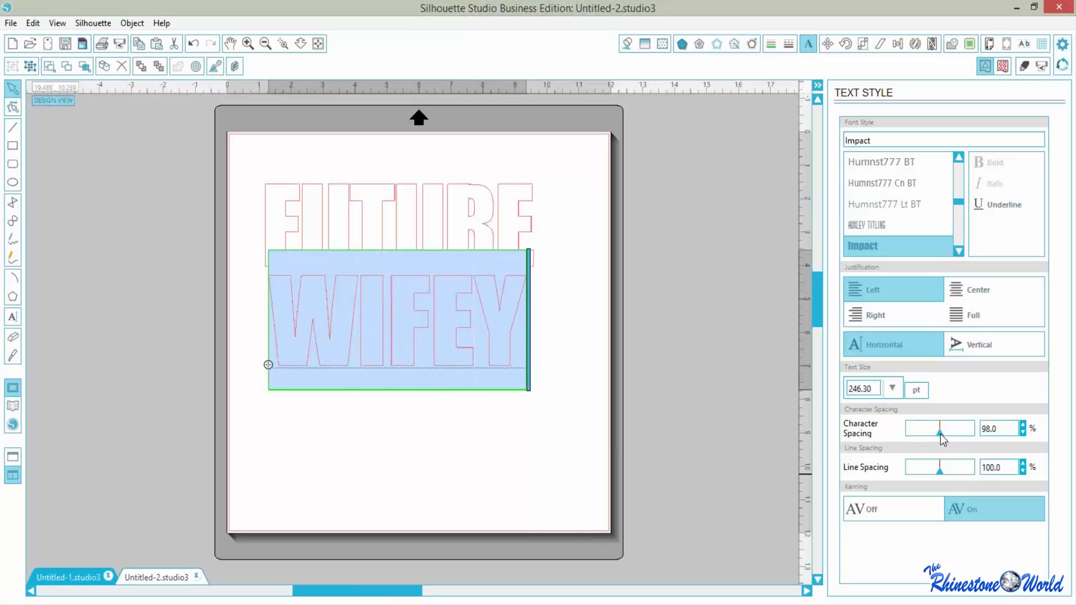
{"action": "left_click", "coordinate": [517, 509]}
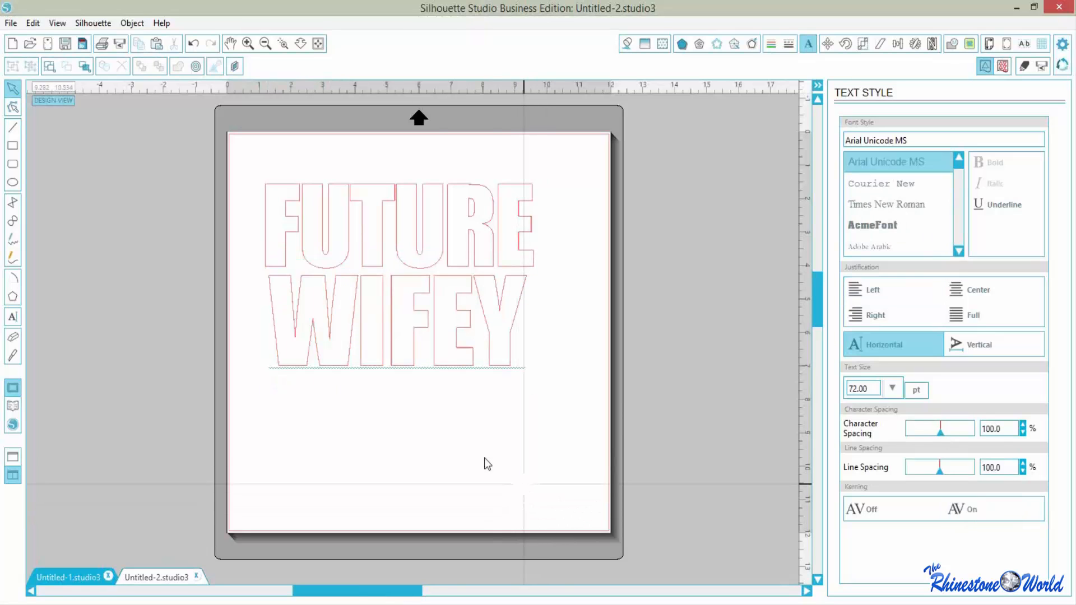
- Nudge WIFEY slightly upward to close the gap below FUTURE
{"action": "left_click", "coordinate": [450, 368]}
{"action": "key", "text": "Up"}
{"action": "key", "text": "Up"}
{"action": "key", "text": "Up"}
{"action": "key", "text": "Up"}
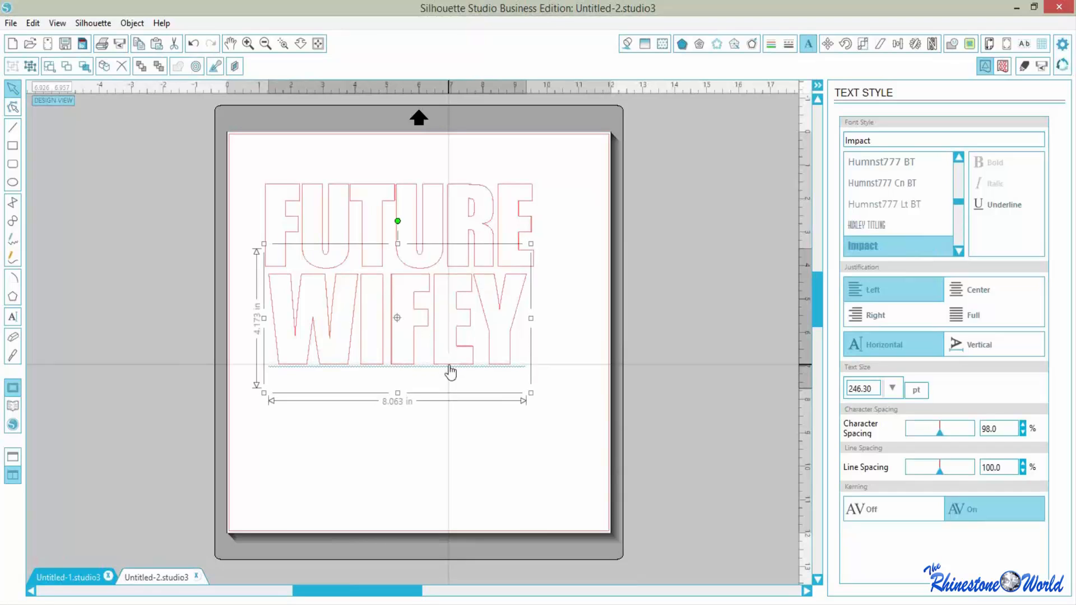
- Fine-tune WIFEY's vertical position so it sits just beneath FUTURE, and deselect it
{"action": "key", "text": "Up"}
{"action": "key", "text": "Up"}
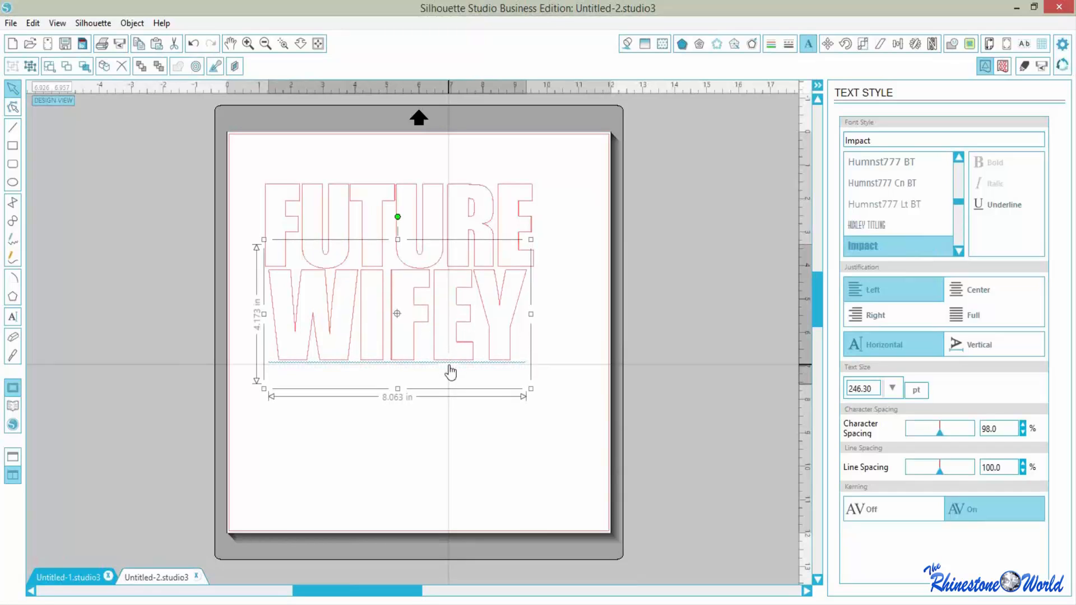
{"action": "key", "text": "Down"}
{"action": "left_click", "coordinate": [332, 485]}
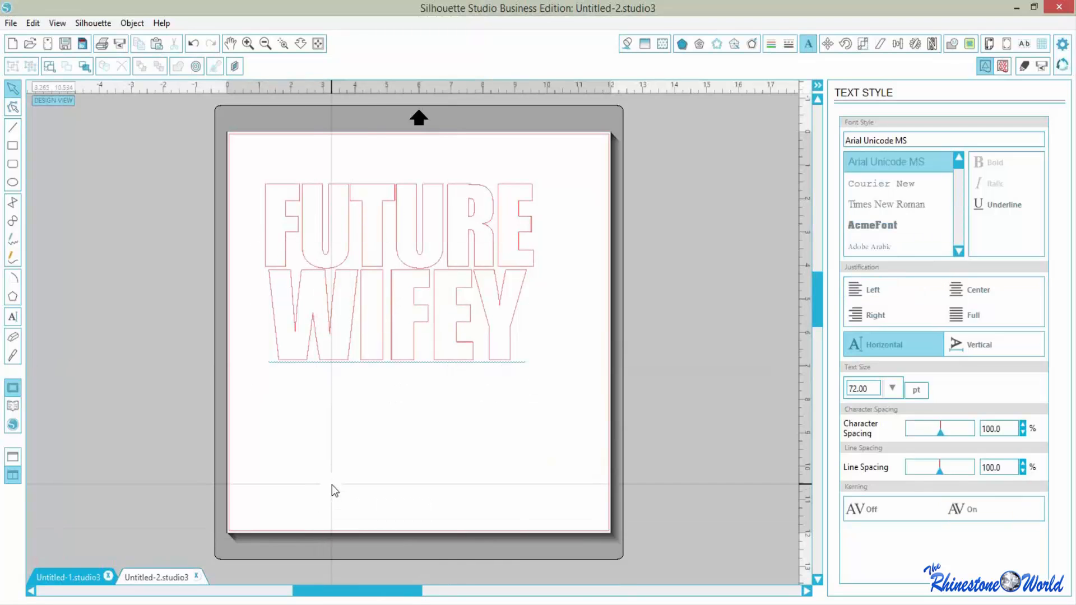
- Nudge WIFEY slightly downward to keep a thin gap below the rounded bottoms of FUTURE's letters, and return to the full-page view
{"action": "left_click", "coordinate": [283, 43]}
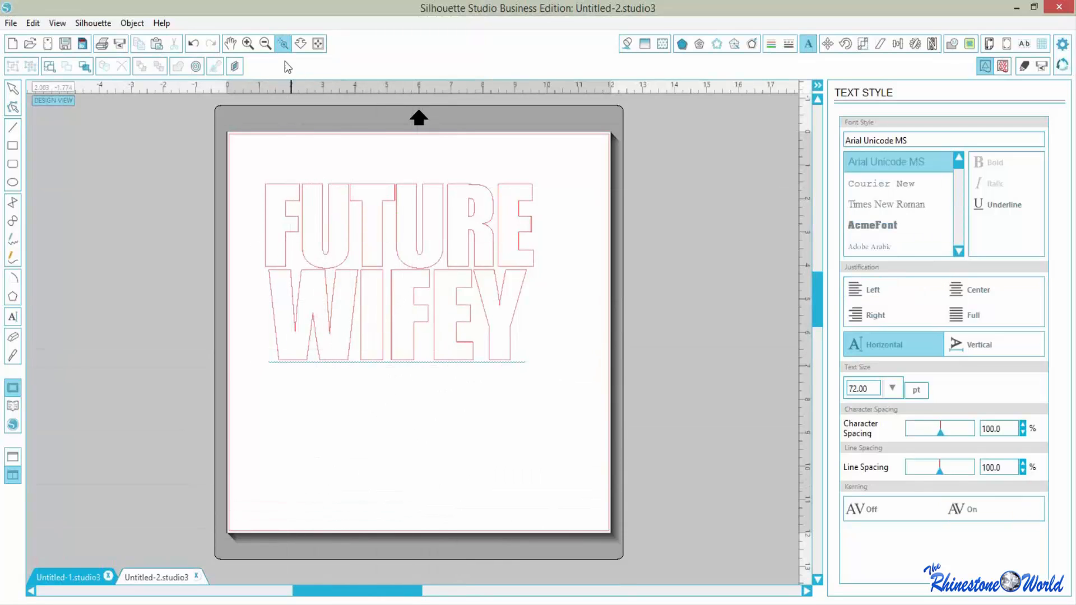
{"action": "left_click_drag", "start_coordinate": [366, 225], "coordinate": [438, 336]}
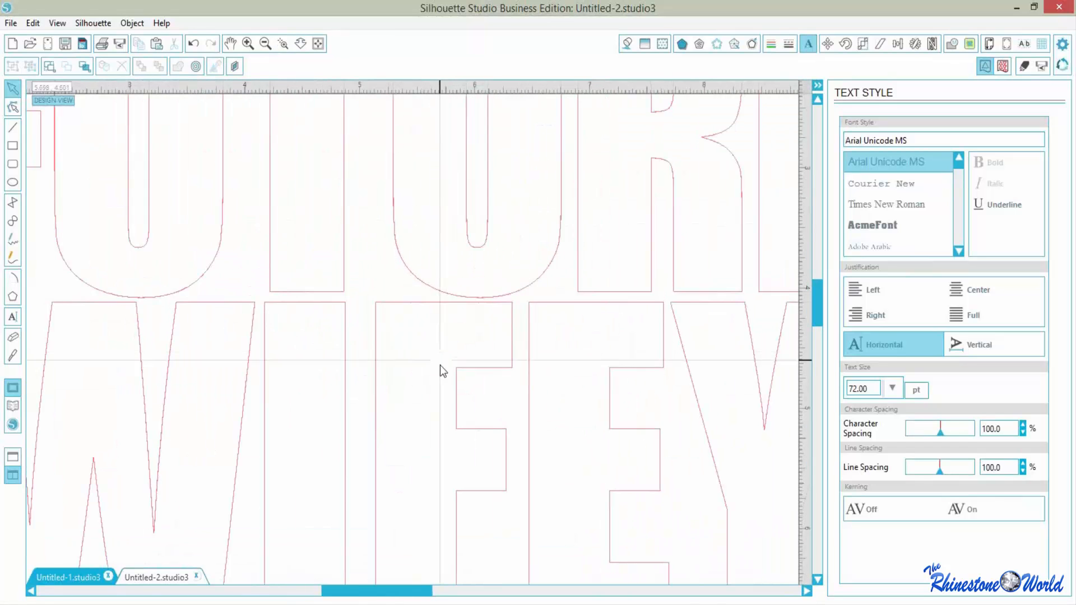
{"action": "left_click", "coordinate": [434, 307]}
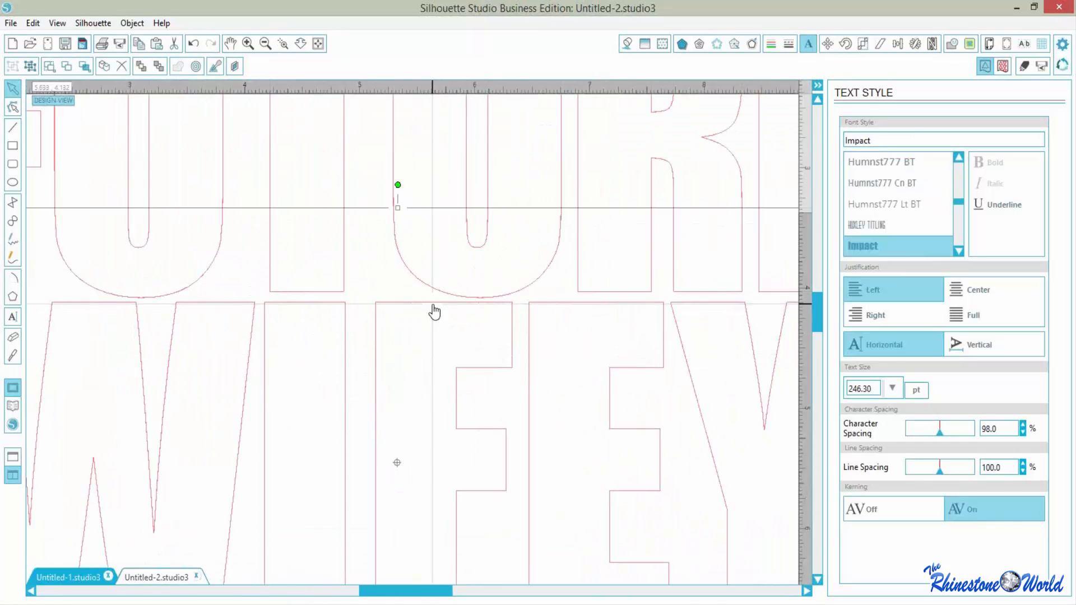
{"action": "key", "text": "Down"}
{"action": "key", "text": "Down"}
{"action": "key", "text": "Down"}
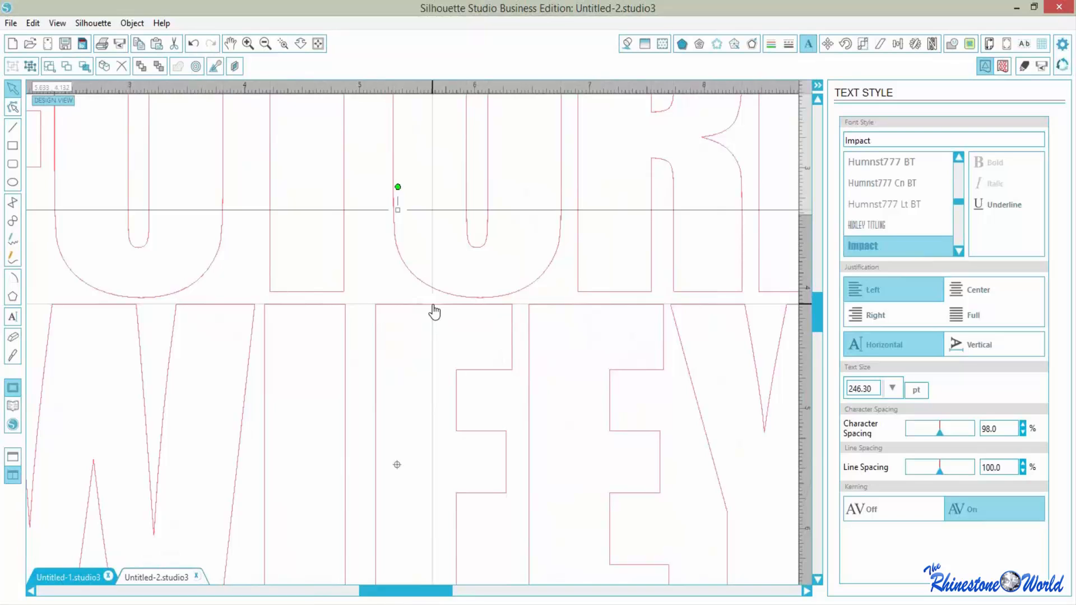
{"action": "left_click", "coordinate": [321, 46]}
{"action": "left_click", "coordinate": [322, 46]}
{"action": "left_click", "coordinate": [396, 462]}
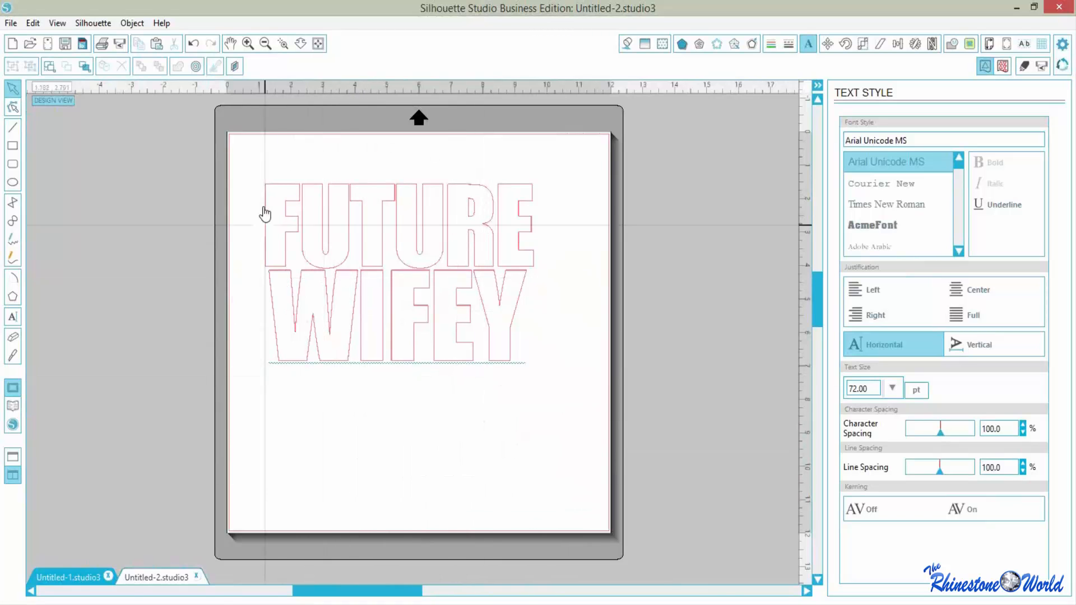
- Fill both FUTURE and WIFEY with light purple and deselect them
{"action": "left_click_drag", "start_coordinate": [243, 151], "coordinate": [536, 370]}
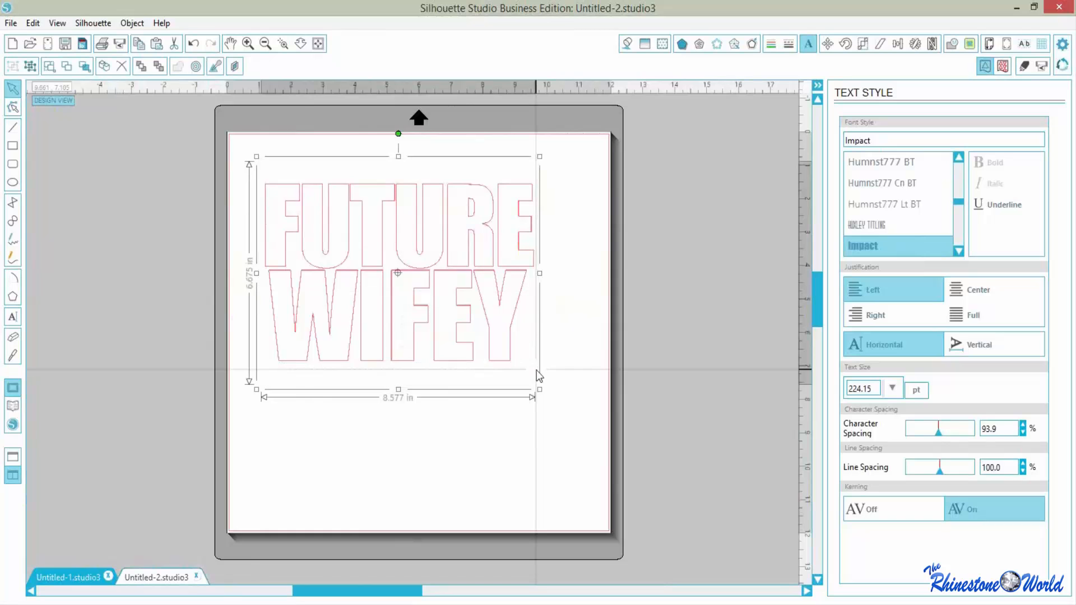
{"action": "left_click", "coordinate": [627, 44]}
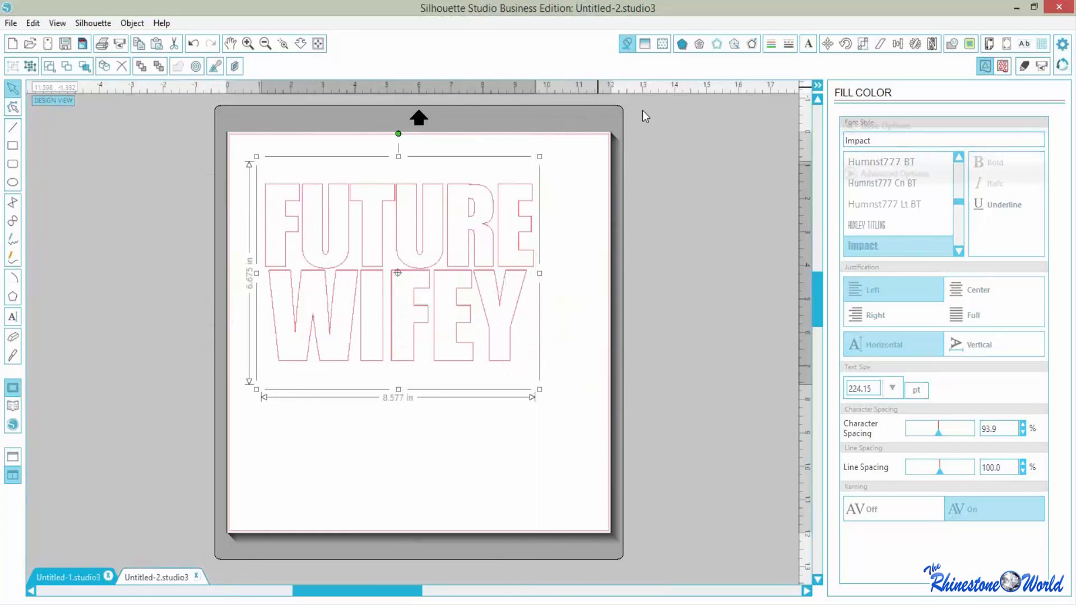
{"action": "left_click", "coordinate": [1011, 215]}
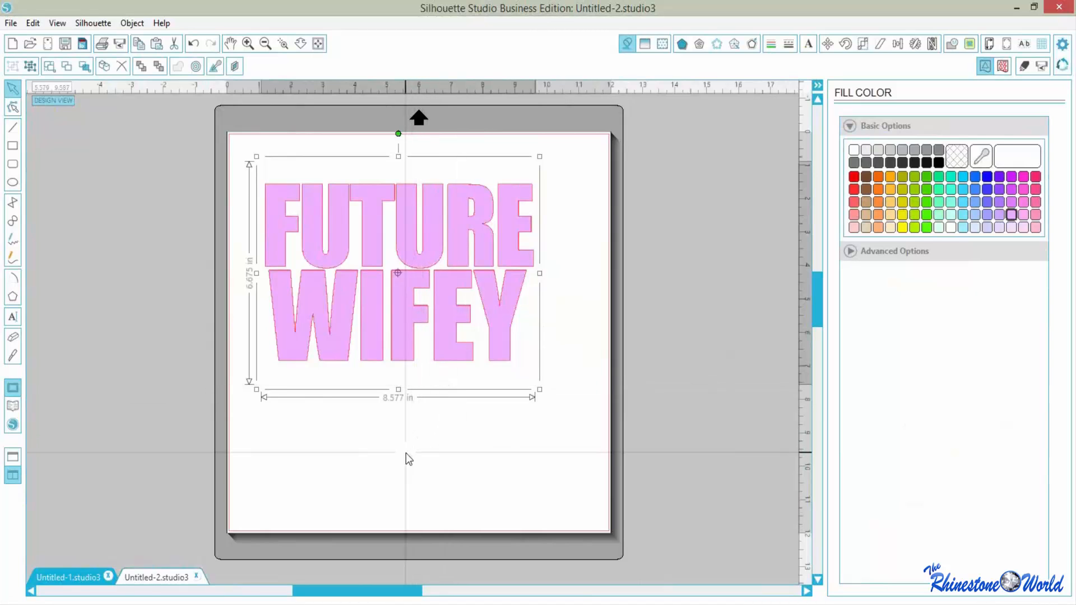
{"action": "left_click", "coordinate": [326, 476]}
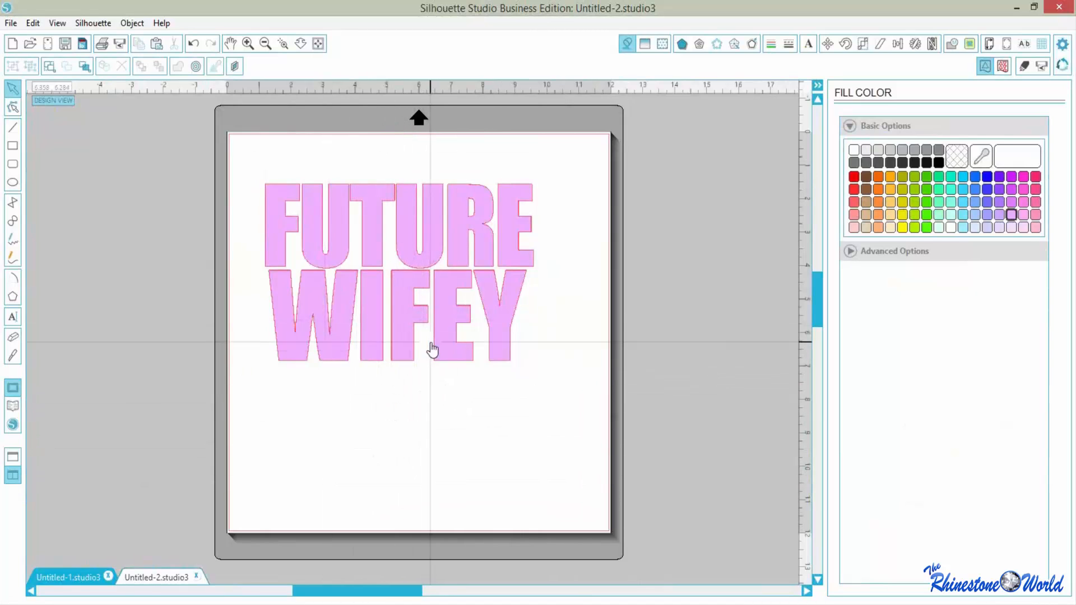
- Insert the blue diamond ring design from the library and place it over the middle of the lettering
{"action": "left_click", "coordinate": [12, 406]}
{"action": "double_click", "coordinate": [701, 205]}
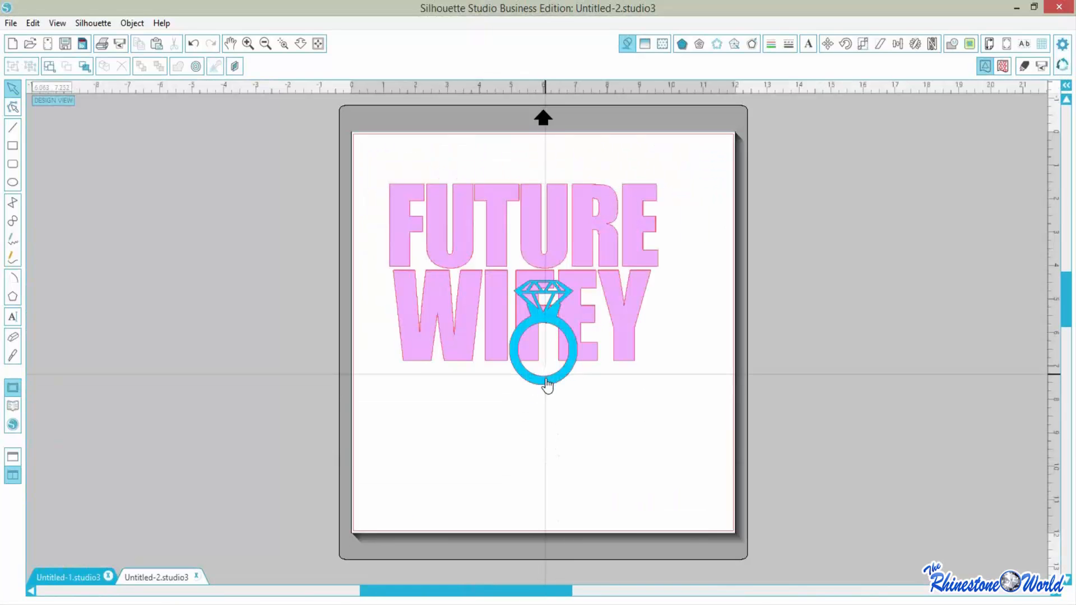
{"action": "left_click", "coordinate": [543, 382]}
{"action": "left_click_drag", "start_coordinate": [543, 382], "coordinate": [503, 265]}
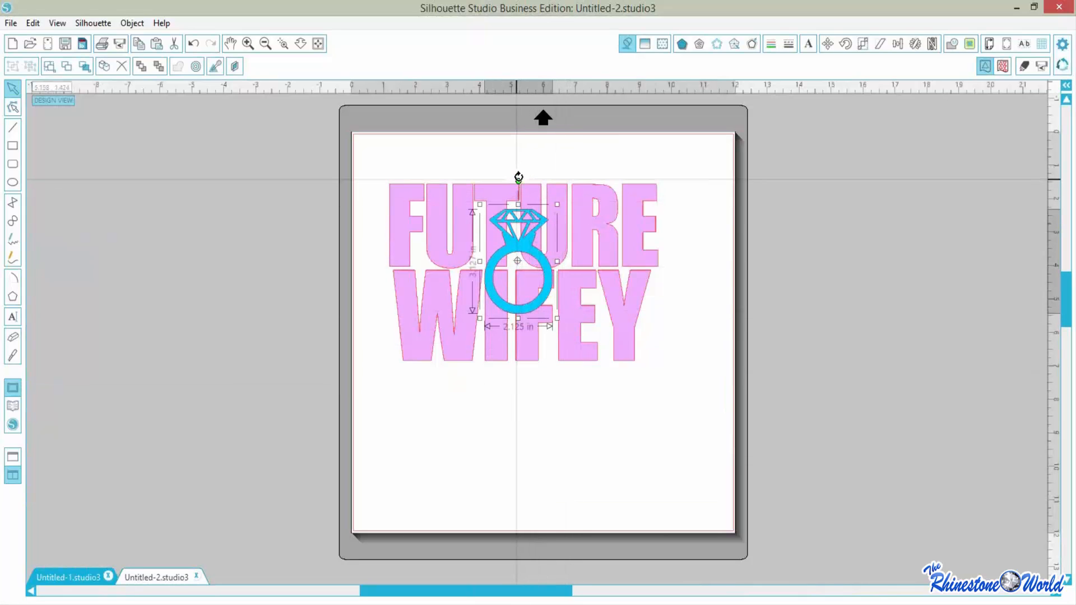
- Enlarge the ring to about 3.08 by 4.54 in, rotate it about 45 degrees clockwise and position it across both words
{"action": "left_click_drag", "start_coordinate": [525, 179], "coordinate": [511, 129]}
{"action": "left_click_drag", "start_coordinate": [547, 245], "coordinate": [557, 280]}
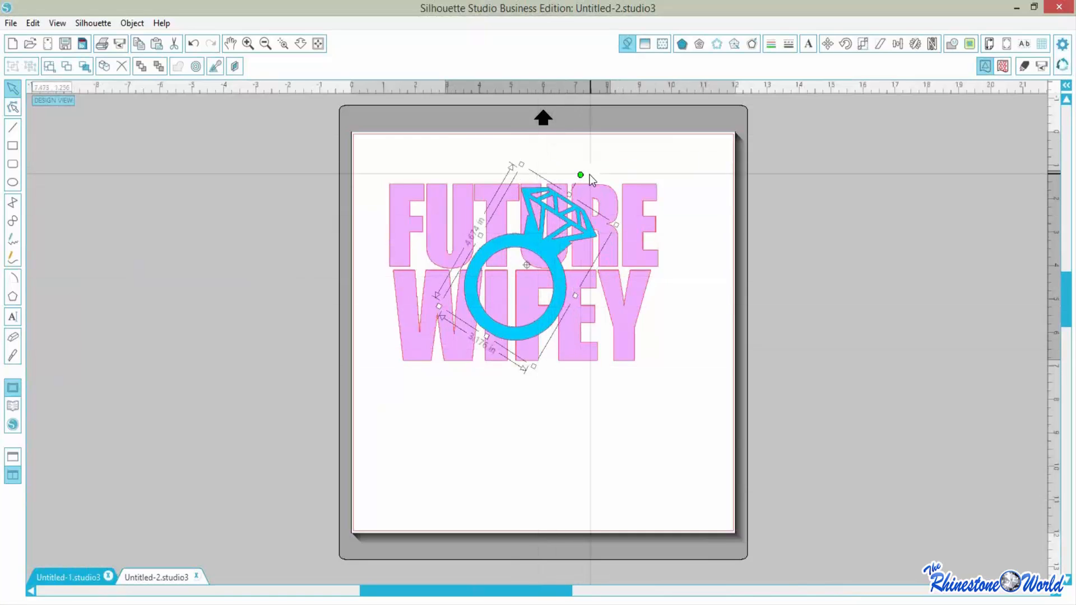
{"action": "left_click_drag", "start_coordinate": [582, 175], "coordinate": [597, 191]}
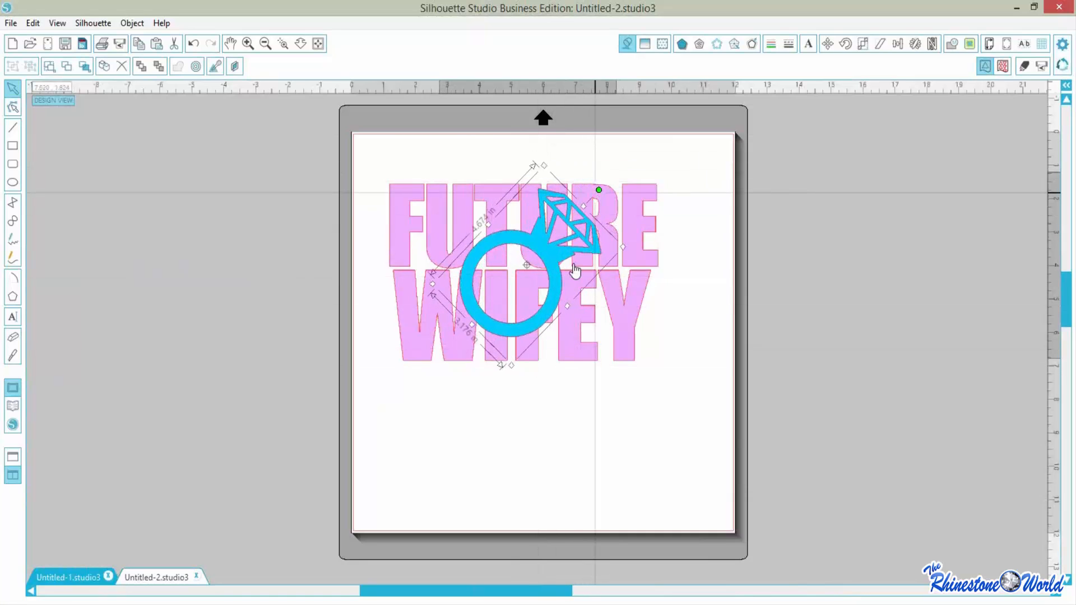
{"action": "left_click_drag", "start_coordinate": [556, 304], "coordinate": [561, 303]}
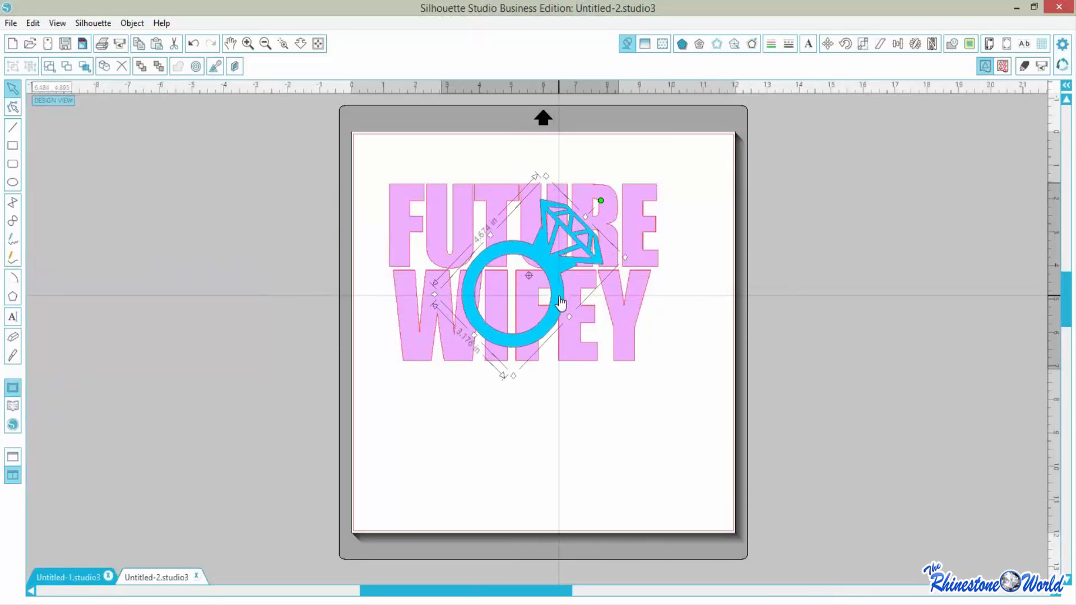
{"action": "left_click_drag", "start_coordinate": [547, 176], "coordinate": [545, 184]}
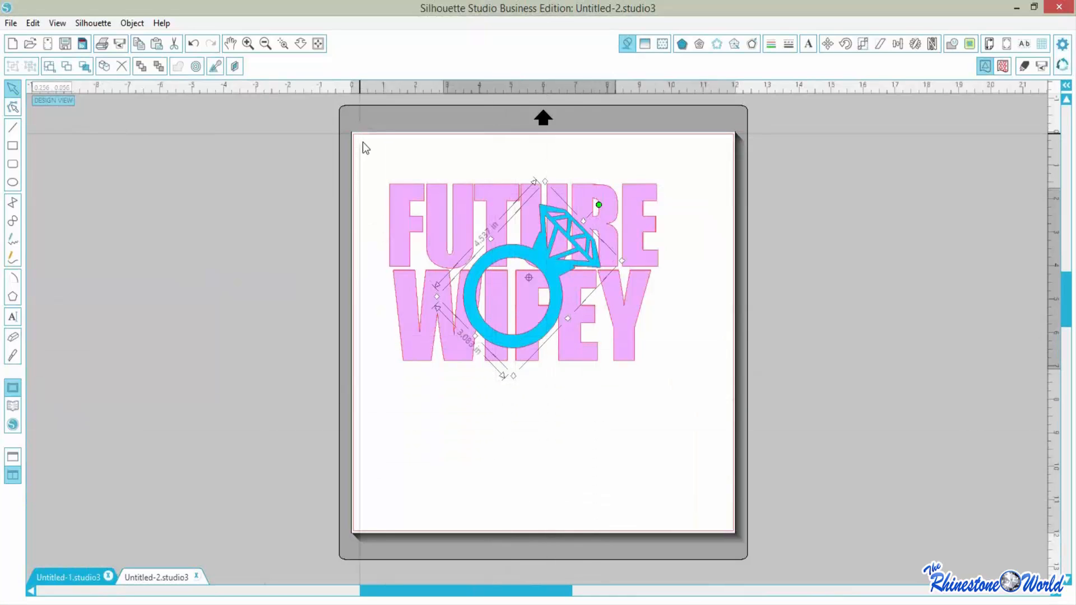
- Align the ring and the FUTURE WIFEY lettering on a common center and deselect them
{"action": "left_click_drag", "start_coordinate": [363, 144], "coordinate": [704, 452]}
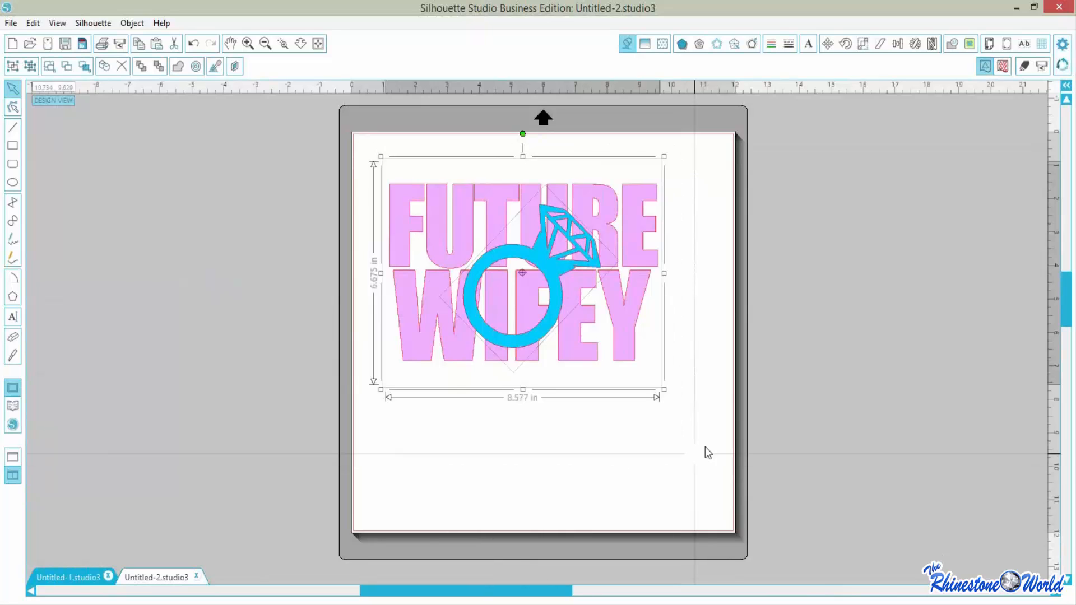
{"action": "left_click", "coordinate": [905, 44]}
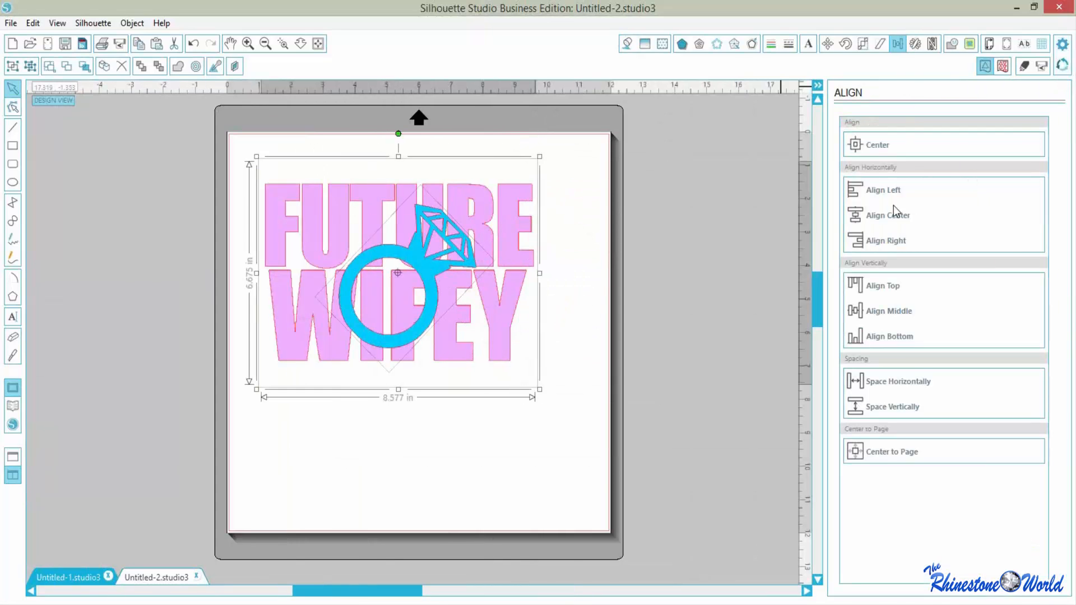
{"action": "left_click", "coordinate": [886, 146]}
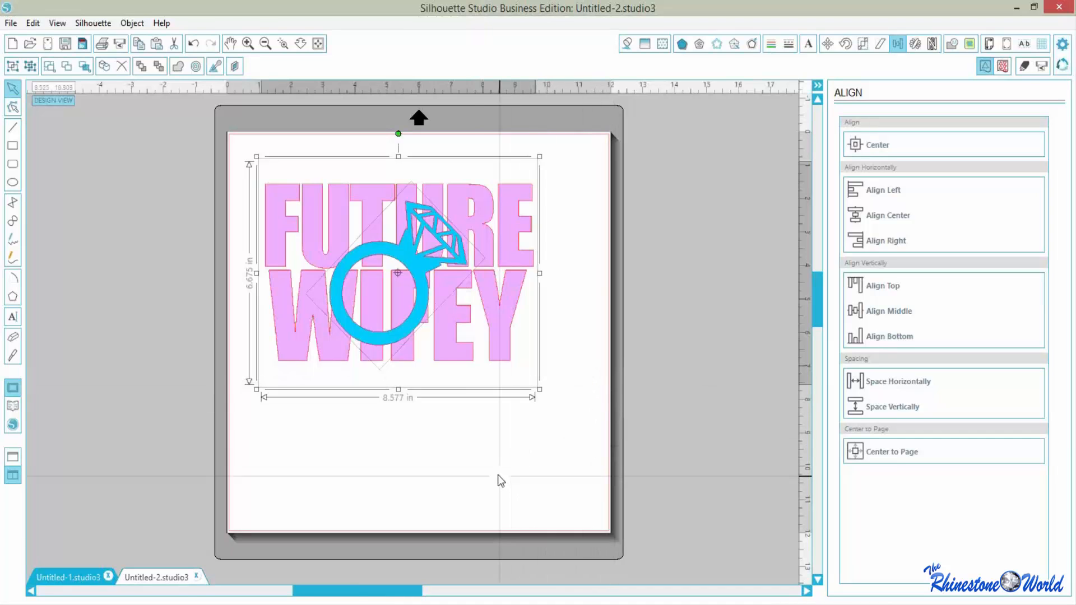
{"action": "left_click", "coordinate": [469, 477]}
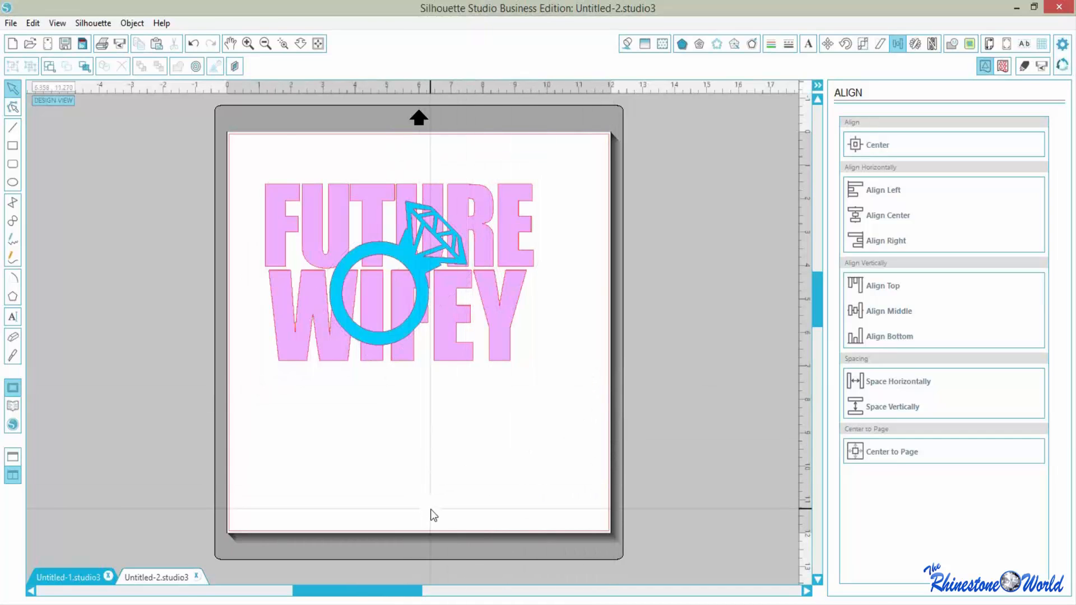
- Create a round-cornered offset of 0.125 in around the ring
{"action": "left_click", "coordinate": [423, 317]}
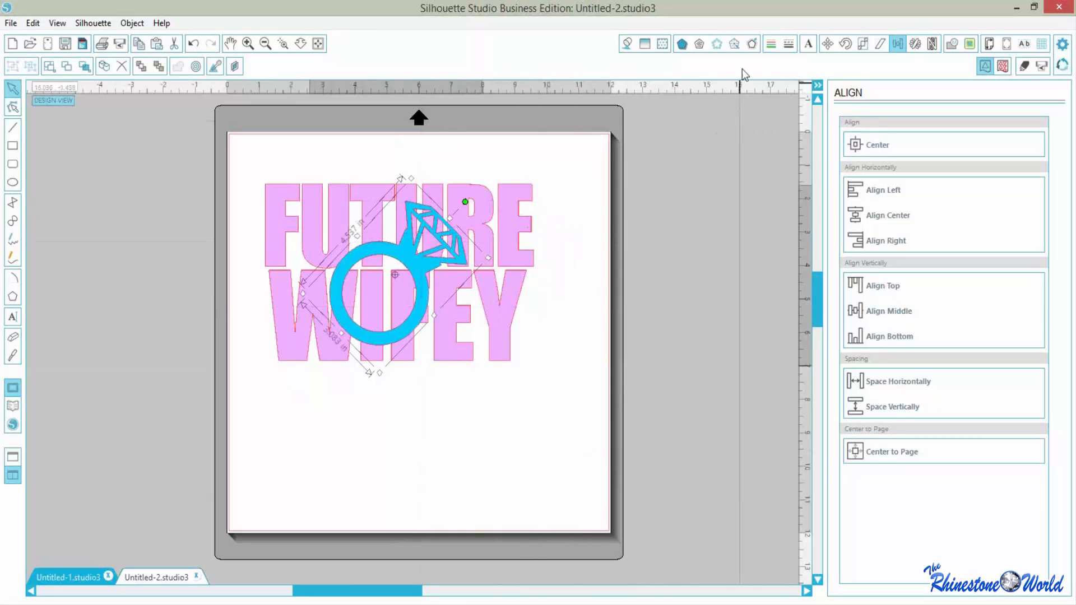
{"action": "left_click", "coordinate": [752, 44]}
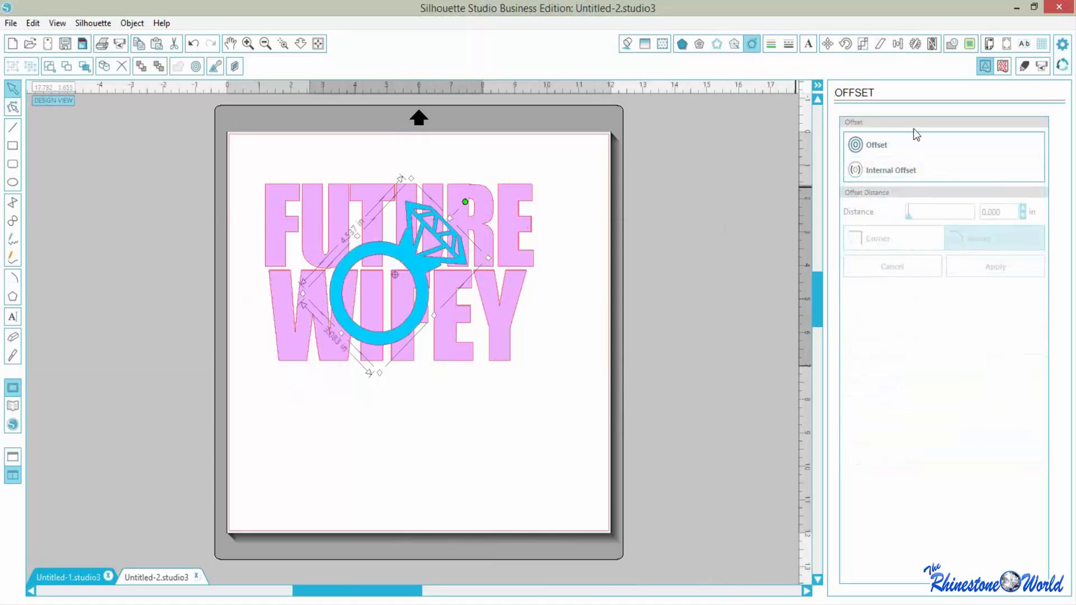
{"action": "left_click", "coordinate": [884, 137]}
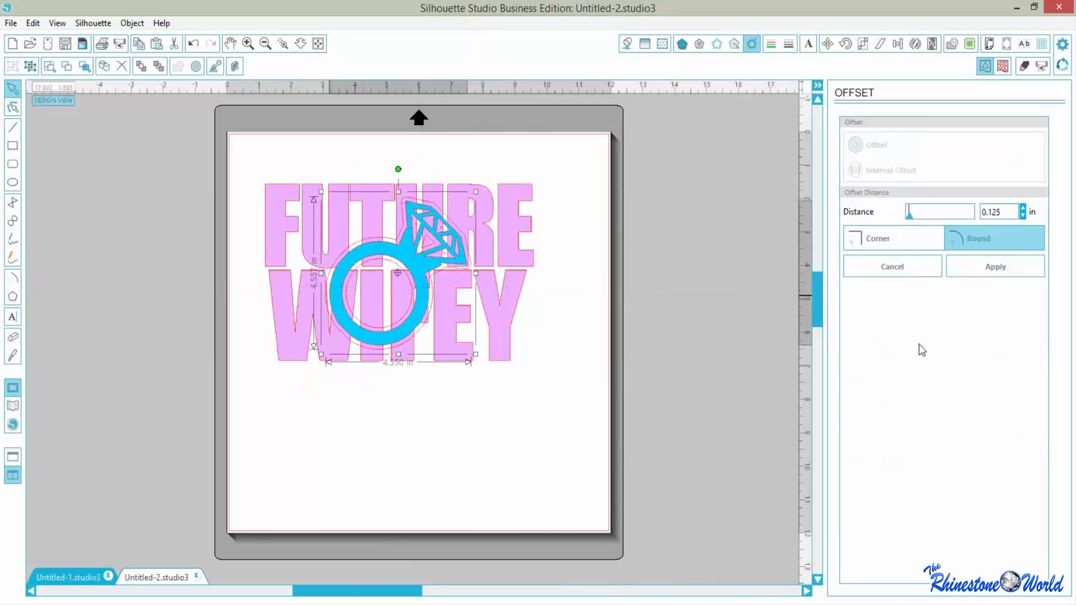
{"action": "left_click", "coordinate": [994, 268]}
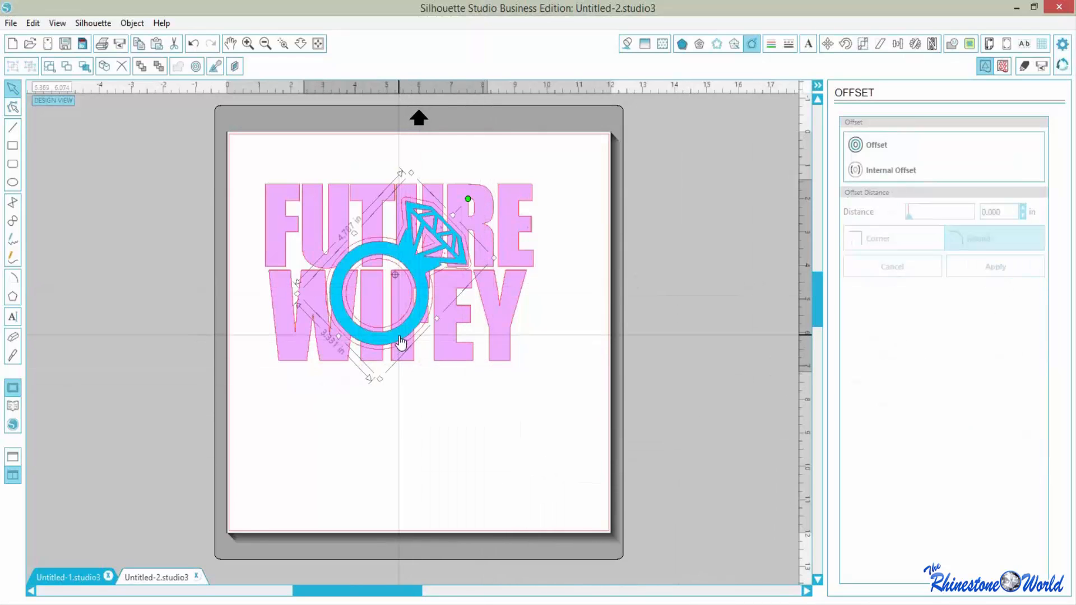
- Move the blue ring off the page and the FUTURE WIFEY lettering down, clear of the ring's offset outline
{"action": "left_click_drag", "start_coordinate": [398, 367], "coordinate": [634, 401]}
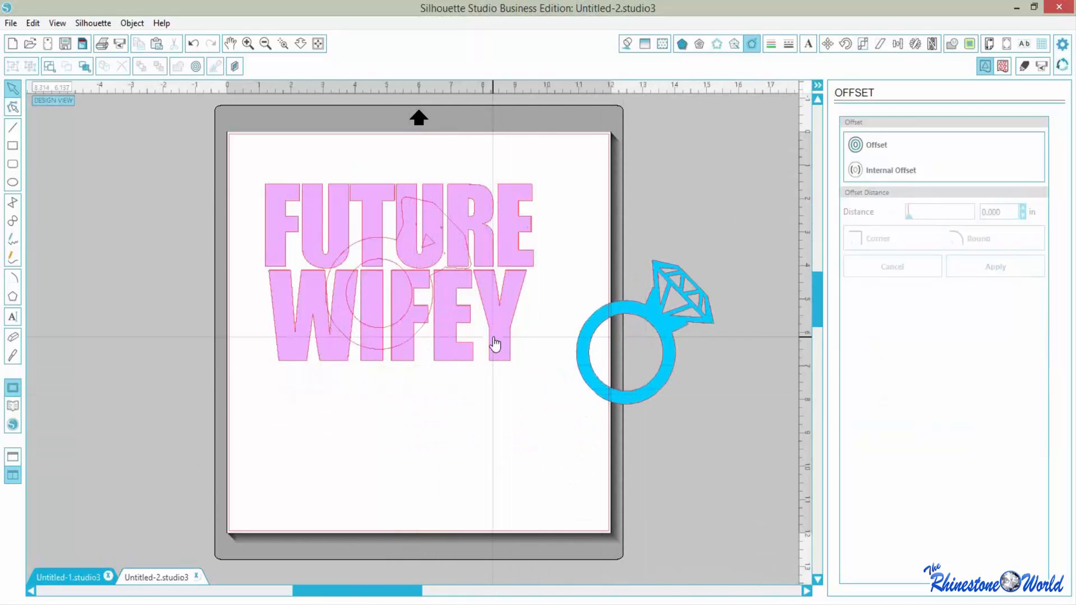
{"action": "left_click_drag", "start_coordinate": [493, 343], "coordinate": [536, 542]}
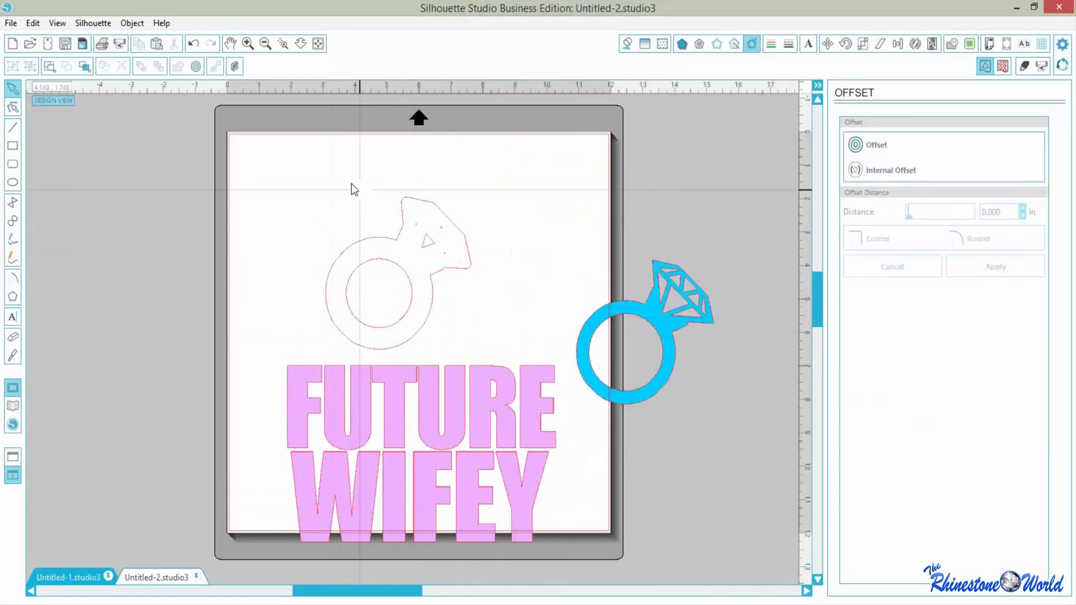
- Release the compound path of the ring's offset outline
{"action": "left_click_drag", "start_coordinate": [318, 186], "coordinate": [451, 274]}
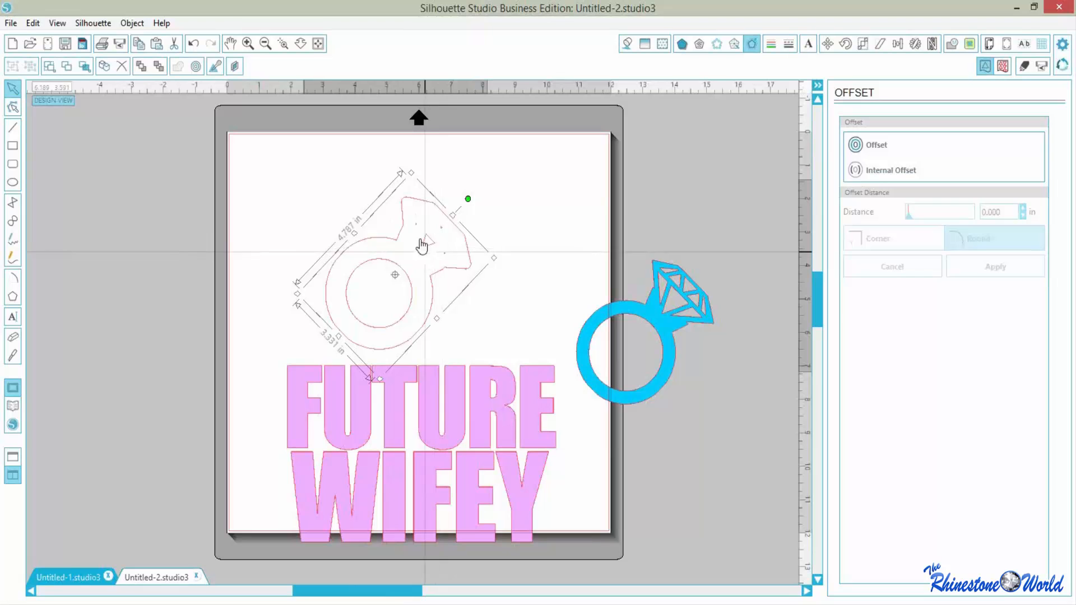
{"action": "left_click", "coordinate": [137, 24]}
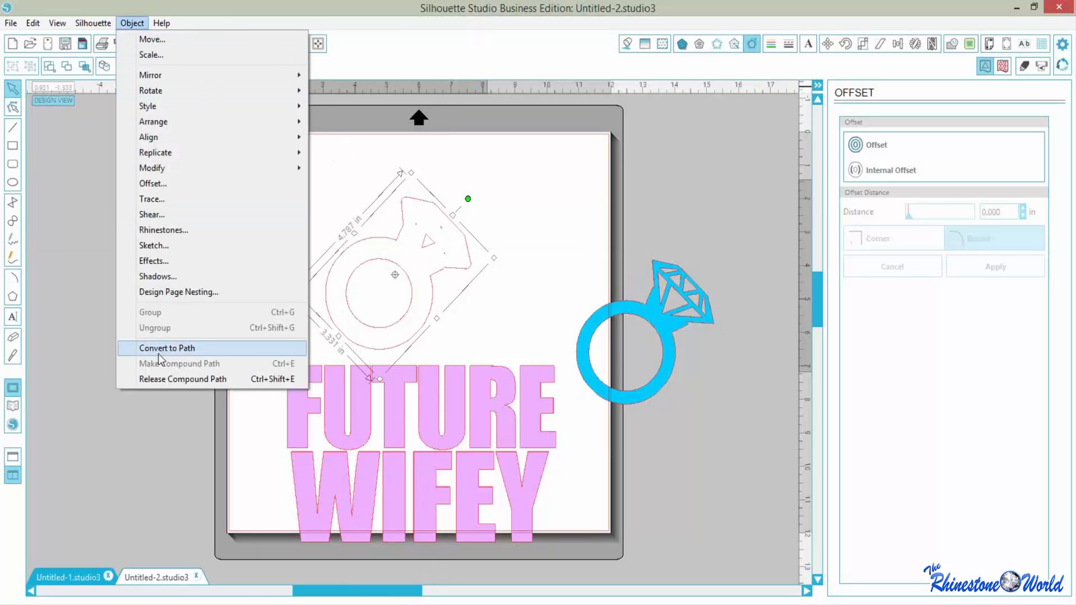
{"action": "left_click", "coordinate": [163, 378]}
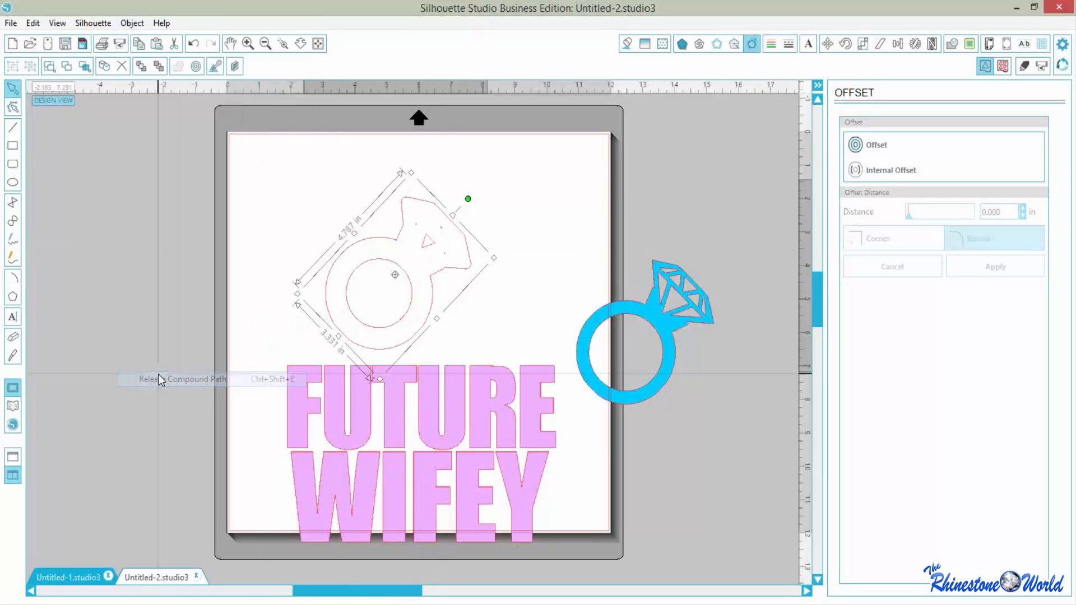
- Separate the outer ring outline from the released shapes, delete the inner circle and small fragments, and return the outline to the page
{"action": "left_click", "coordinate": [507, 241]}
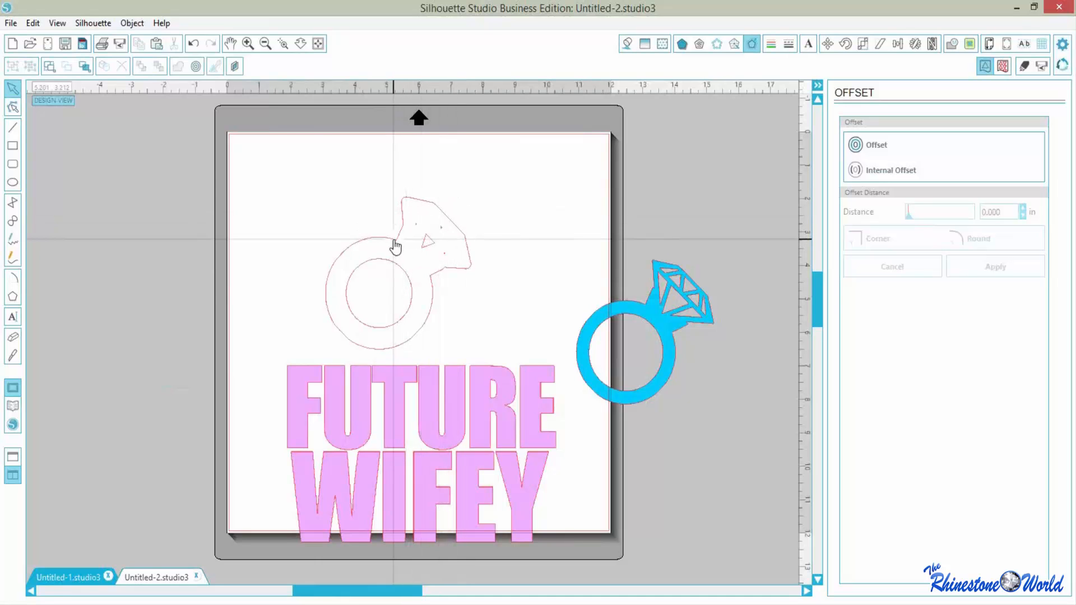
{"action": "left_click_drag", "start_coordinate": [395, 247], "coordinate": [254, 175]}
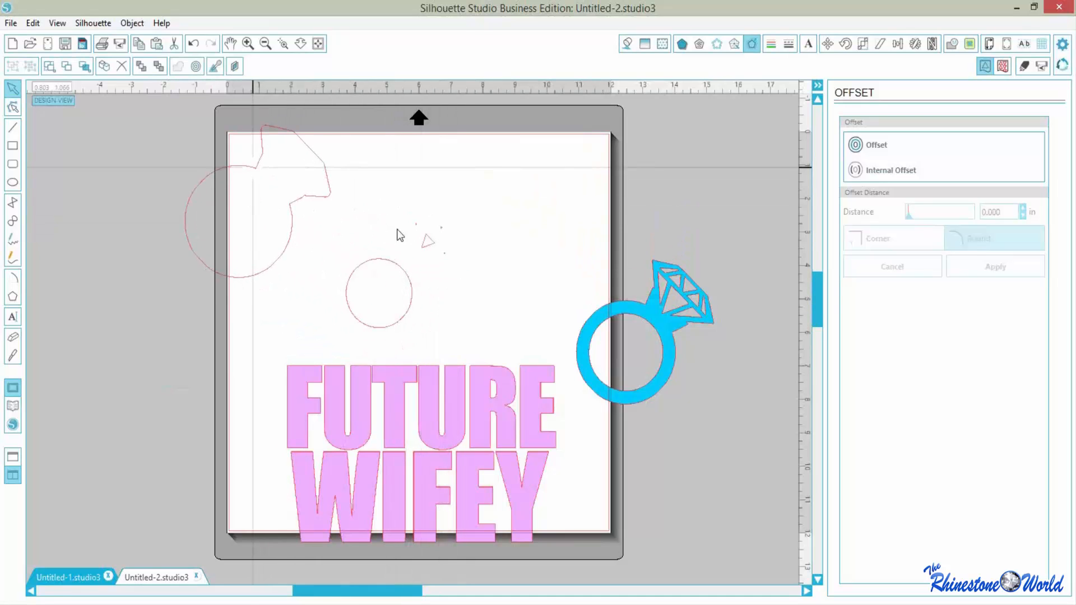
{"action": "left_click_drag", "start_coordinate": [339, 211], "coordinate": [478, 319]}
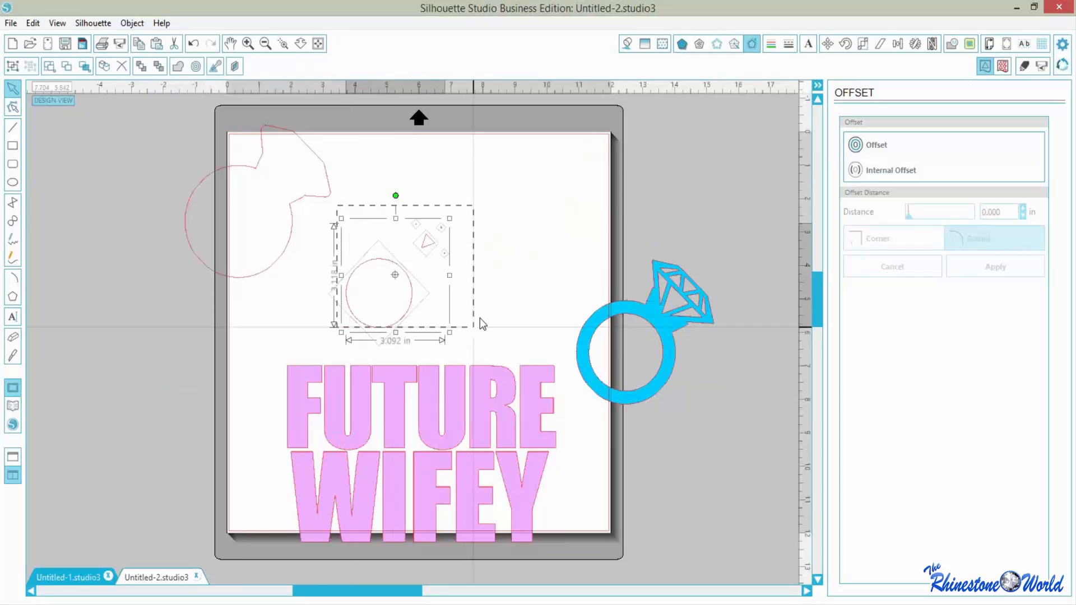
{"action": "key", "text": "Delete"}
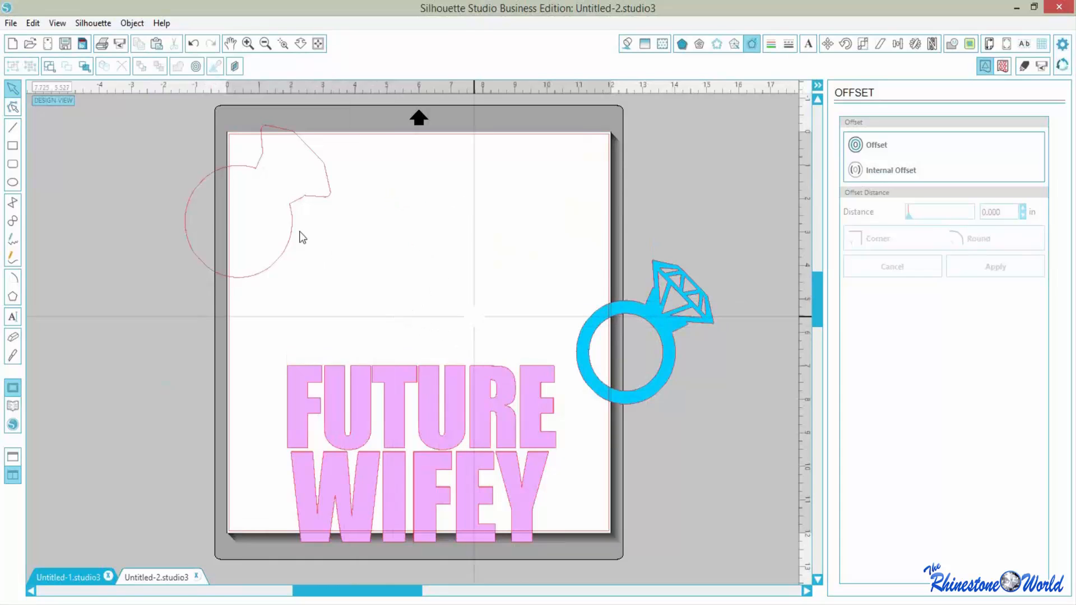
{"action": "left_click_drag", "start_coordinate": [321, 246], "coordinate": [386, 266]}
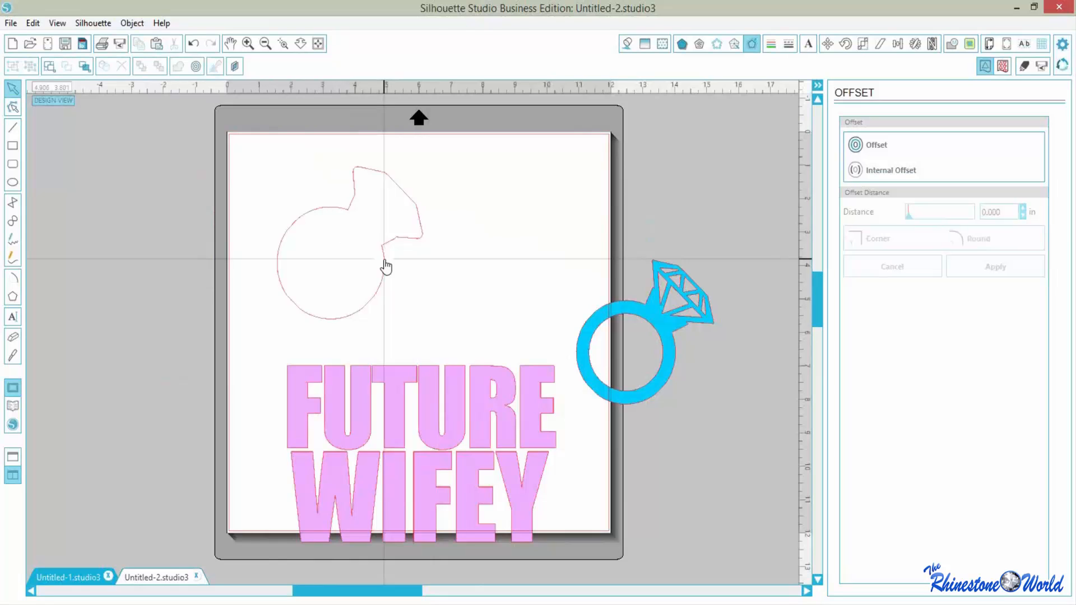
- Apply an Edge rhinestone effect with 6ss stones to the ring outline
{"action": "left_click", "coordinate": [386, 268]}
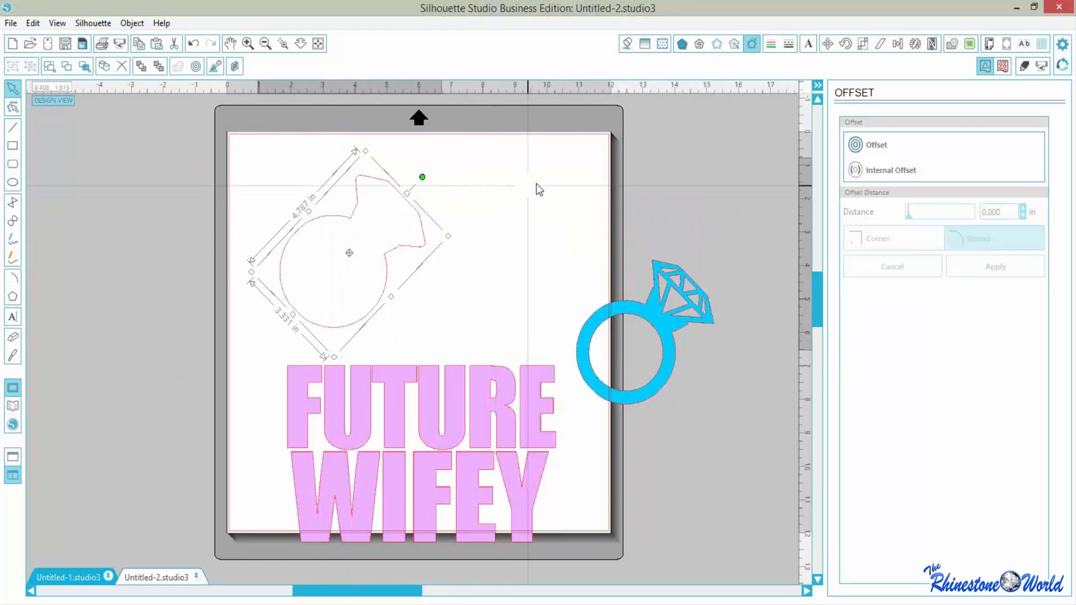
{"action": "left_click", "coordinate": [715, 44]}
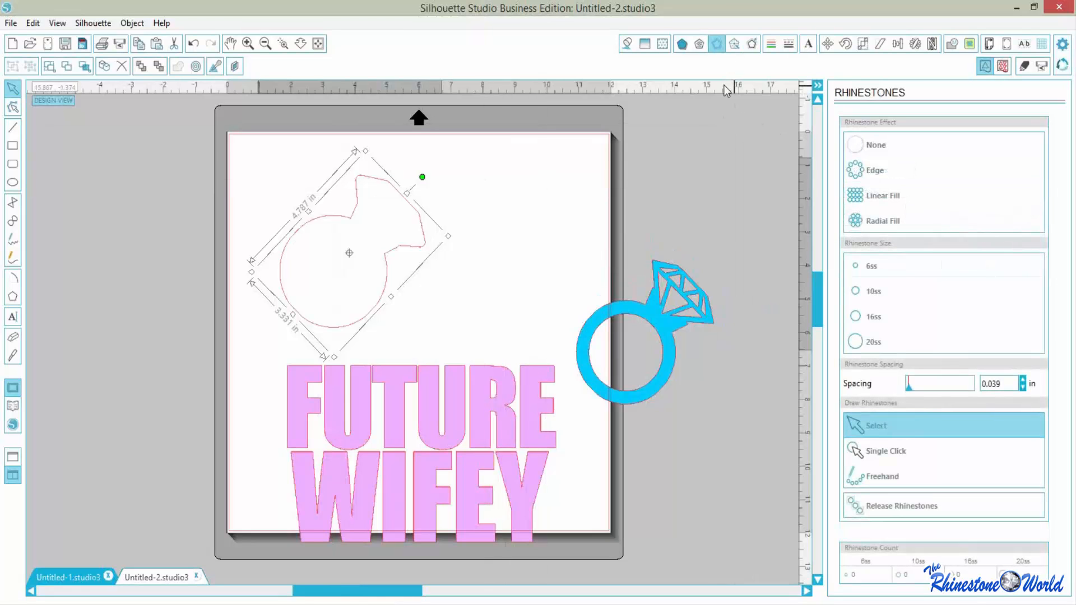
{"action": "left_click", "coordinate": [871, 169]}
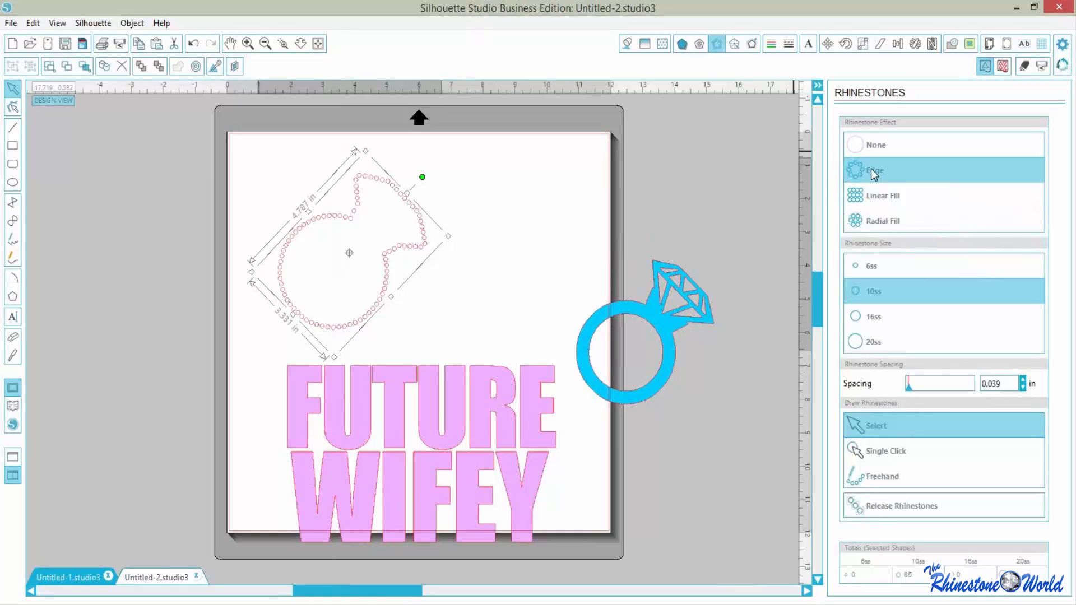
{"action": "left_click", "coordinate": [872, 269]}
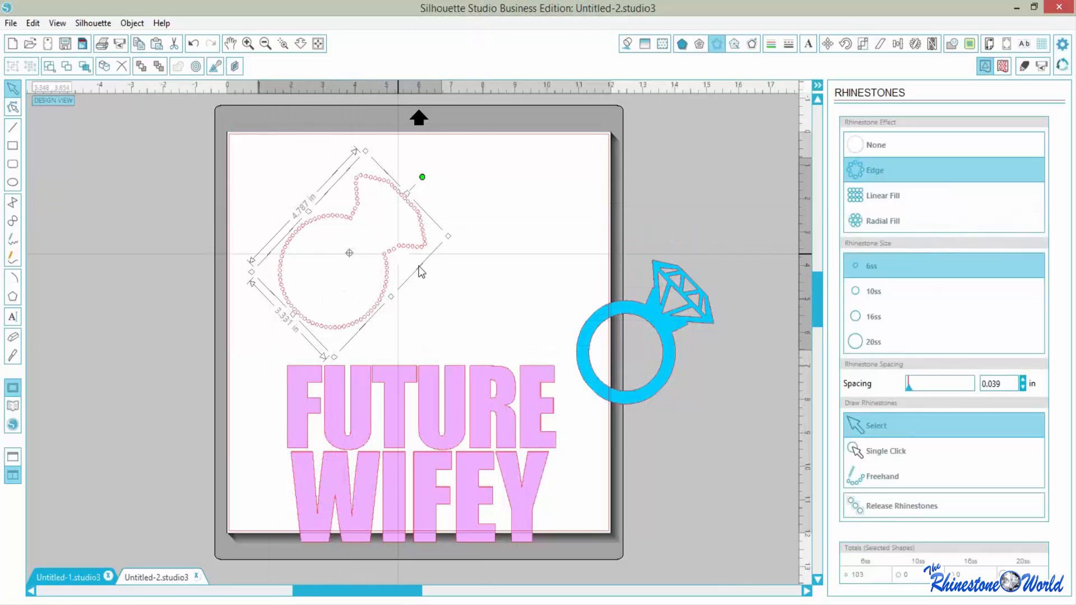
{"action": "left_click", "coordinate": [442, 251]}
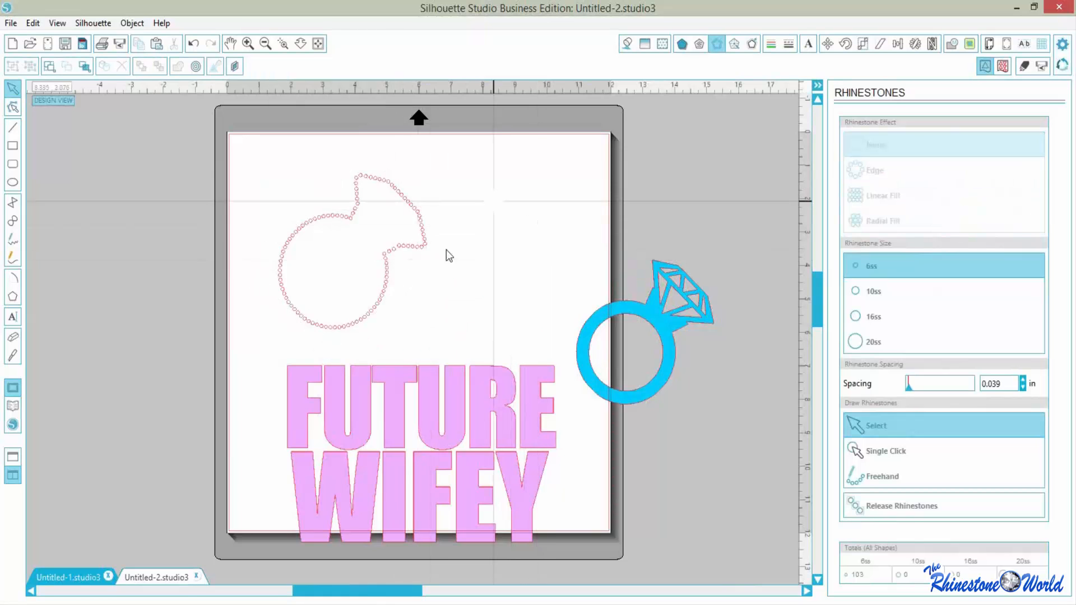
- Move the rhinestone ring outline off the left side of the page and the FUTURE WIFEY text to the page's upper half
{"action": "left_click_drag", "start_coordinate": [350, 248], "coordinate": [140, 241]}
{"action": "left_click", "coordinate": [437, 356]}
{"action": "left_click_drag", "start_coordinate": [429, 402], "coordinate": [417, 230]}
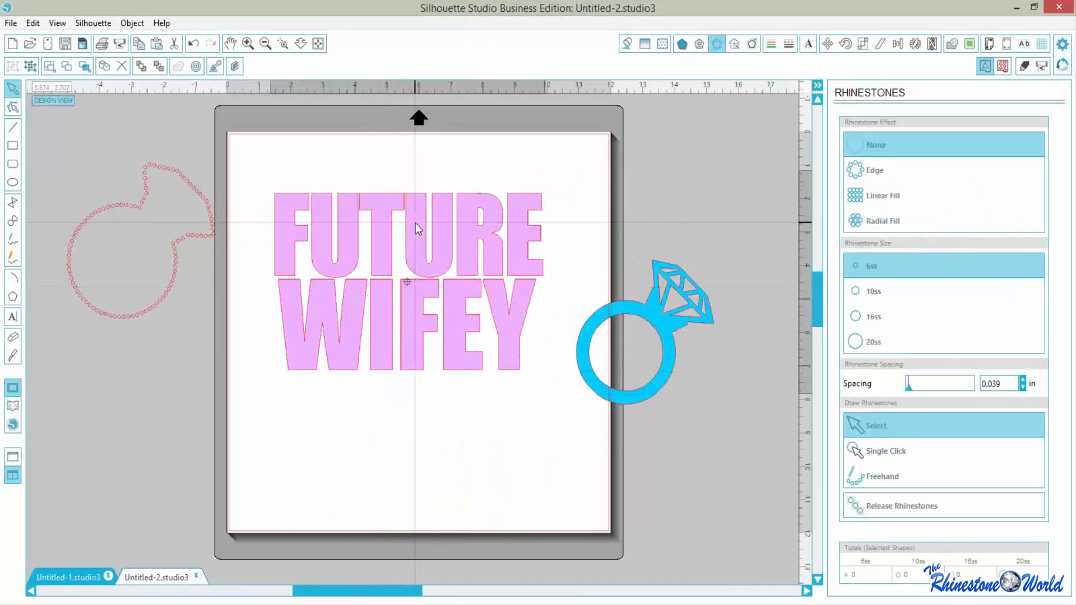
{"action": "key", "text": "Escape"}
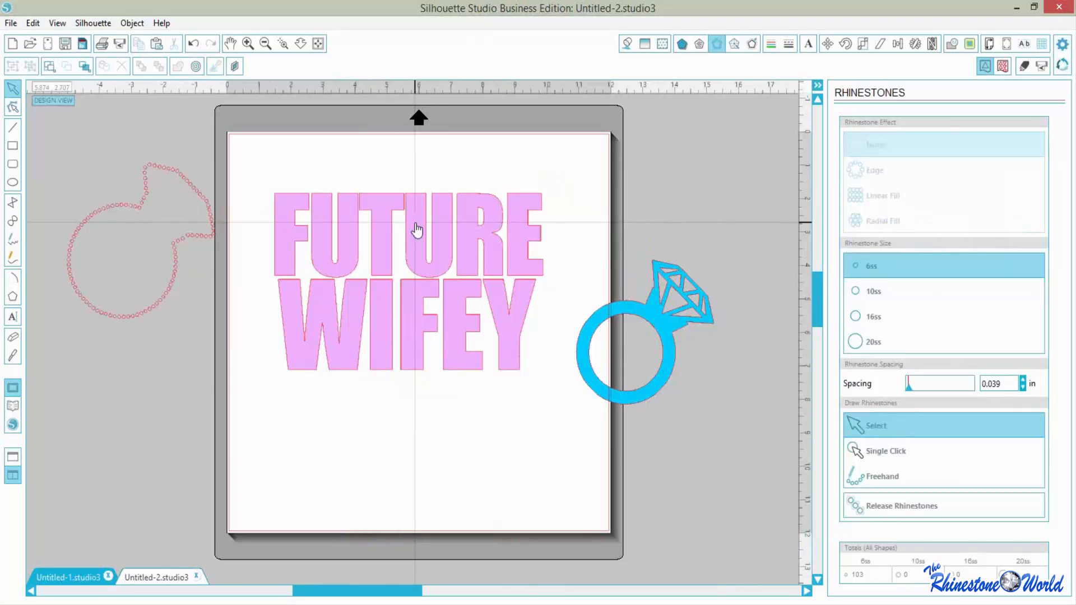
- Place the blue diamond ring over the FUTURE WIFEY text and center-align the two
{"action": "left_click_drag", "start_coordinate": [664, 367], "coordinate": [430, 306]}
{"action": "left_click", "coordinate": [242, 163]}
{"action": "left_click_drag", "start_coordinate": [394, 374], "coordinate": [523, 370]}
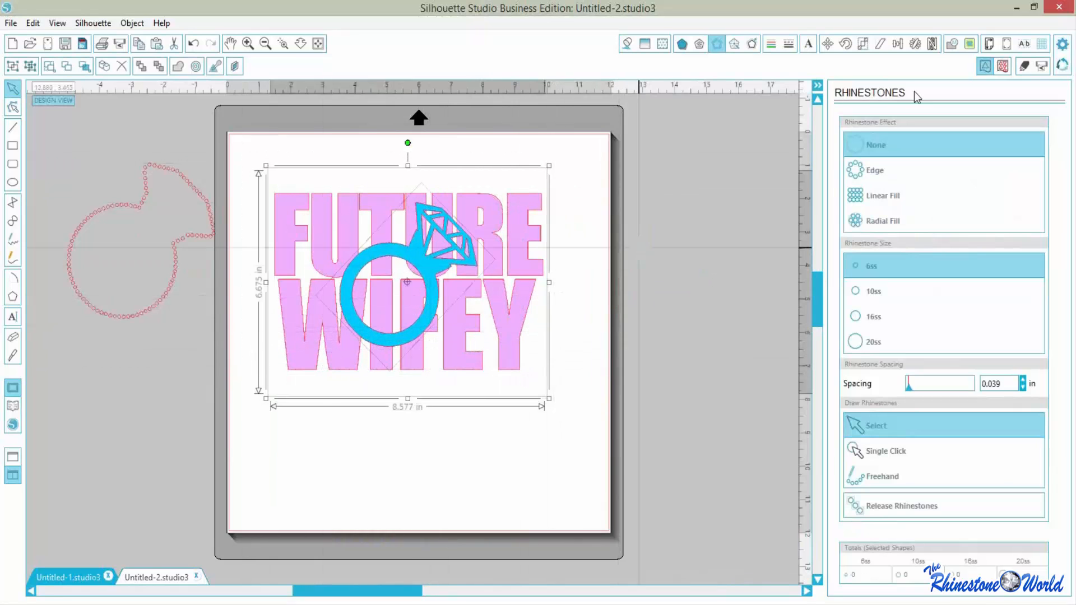
{"action": "left_click", "coordinate": [898, 44]}
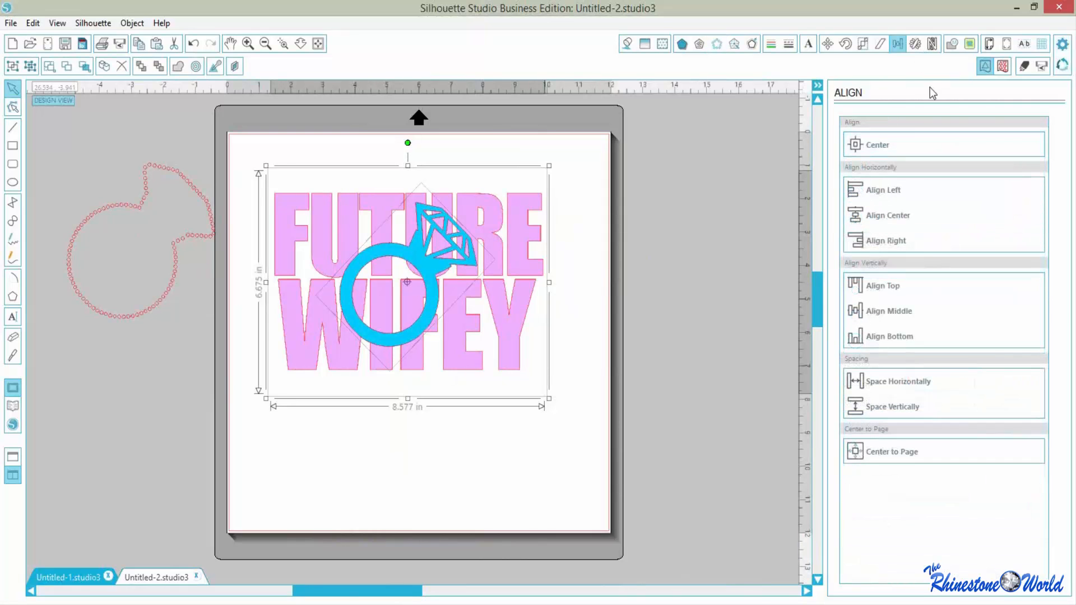
{"action": "left_click", "coordinate": [881, 147]}
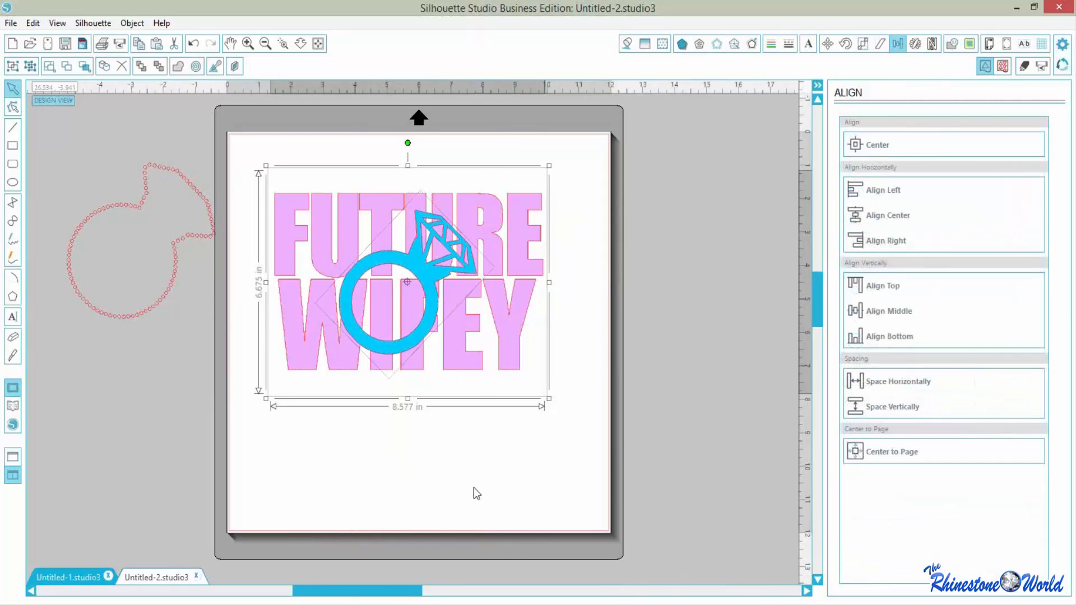
{"action": "left_click", "coordinate": [439, 471]}
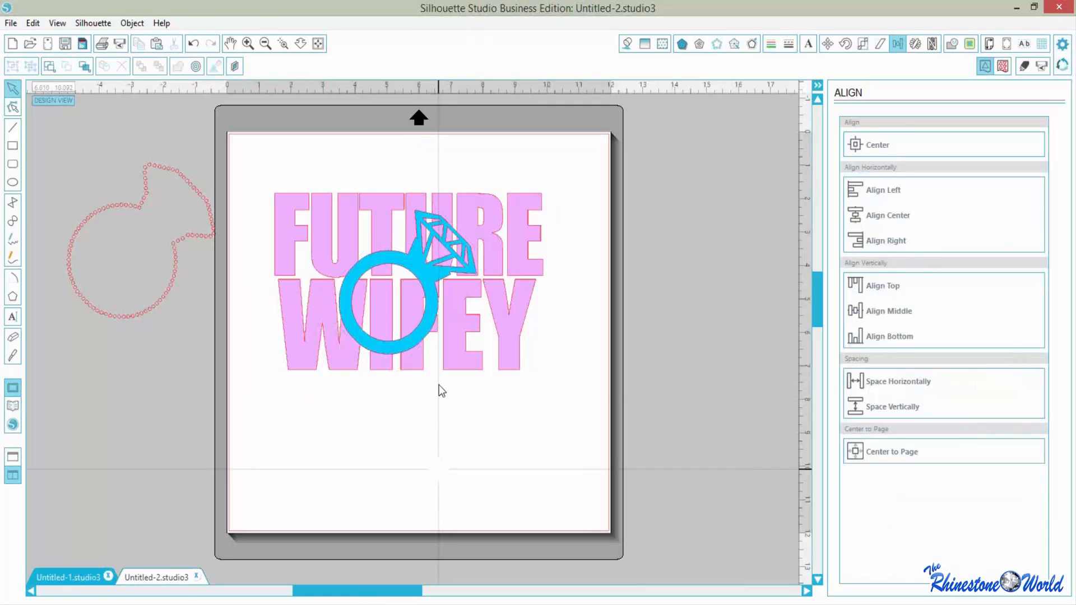
- Move the combined text and ring to the page's upper edge and open the Modify options
{"action": "left_click_drag", "start_coordinate": [254, 178], "coordinate": [513, 365]}
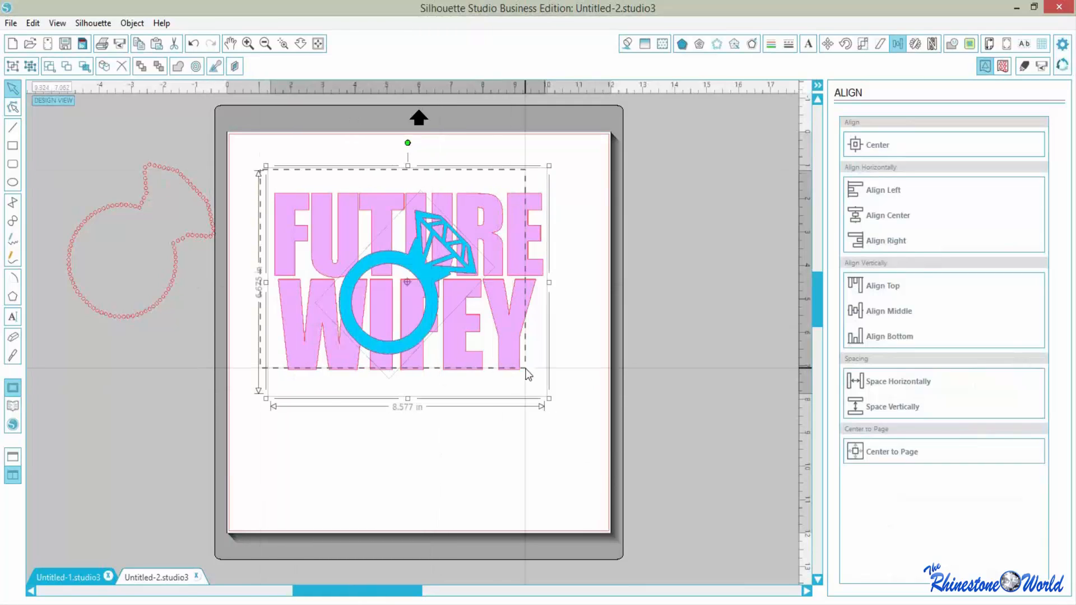
{"action": "left_click_drag", "start_coordinate": [456, 338], "coordinate": [443, 303]}
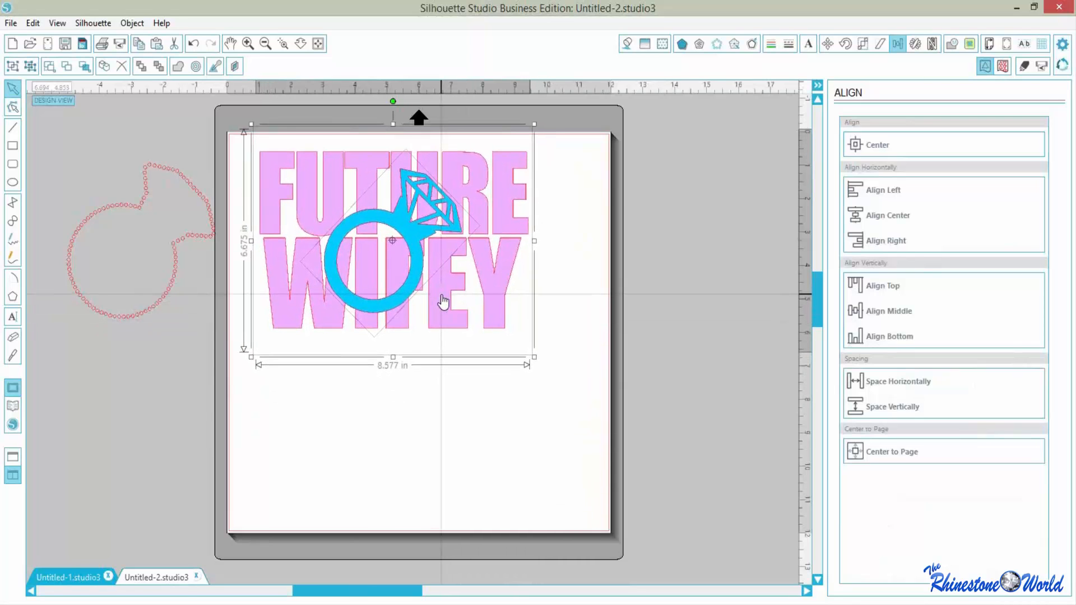
{"action": "left_click", "coordinate": [951, 43]}
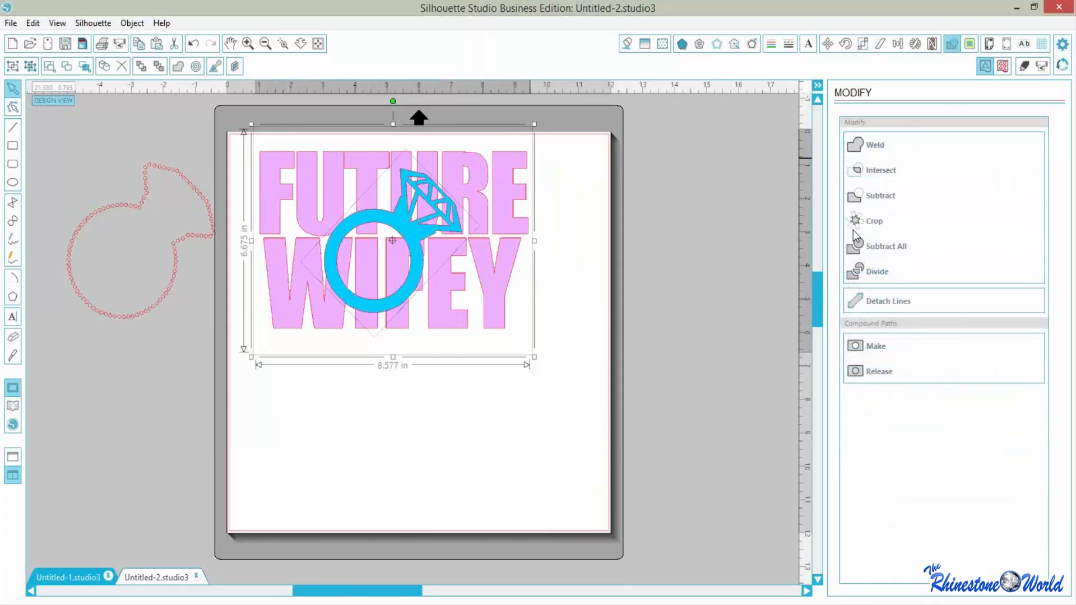
- Try cropping the text and ring design to its overlapping areas
{"action": "left_click", "coordinate": [864, 219]}
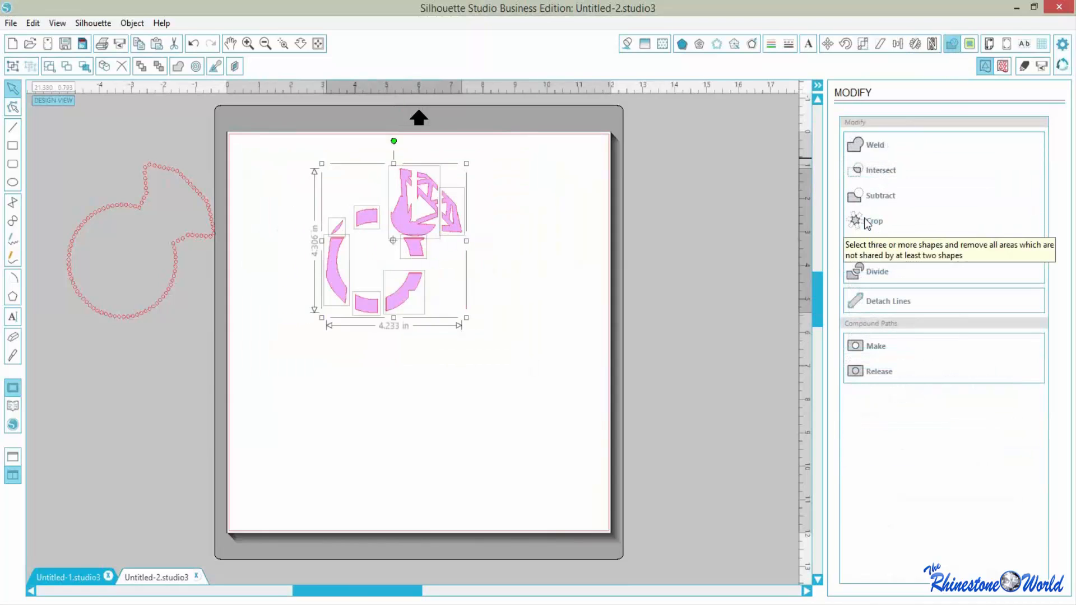
{"action": "key", "text": "ctrl+z"}
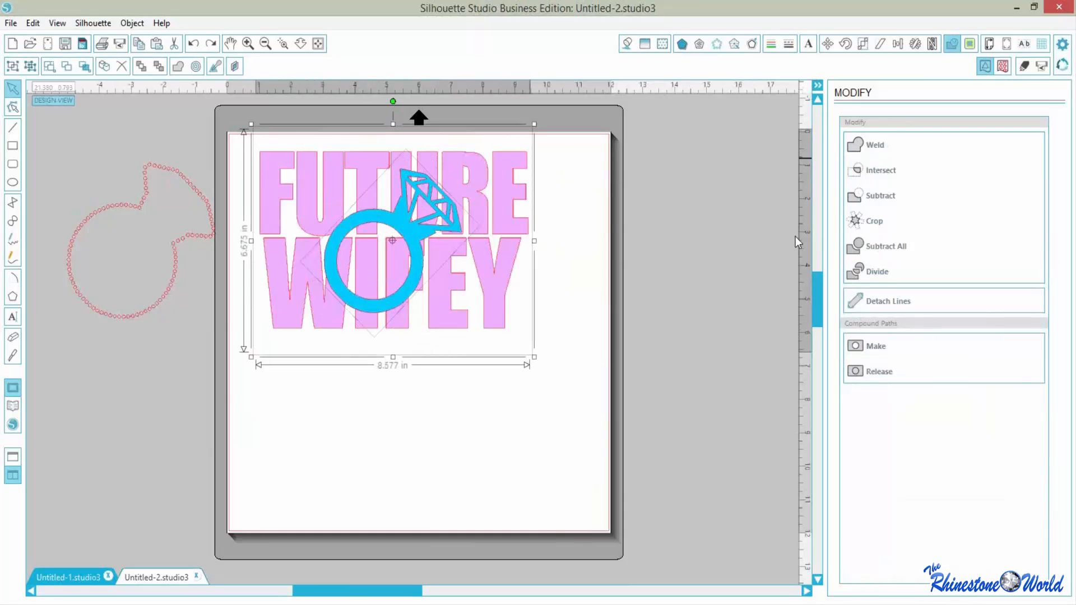
{"action": "key", "text": "k"}
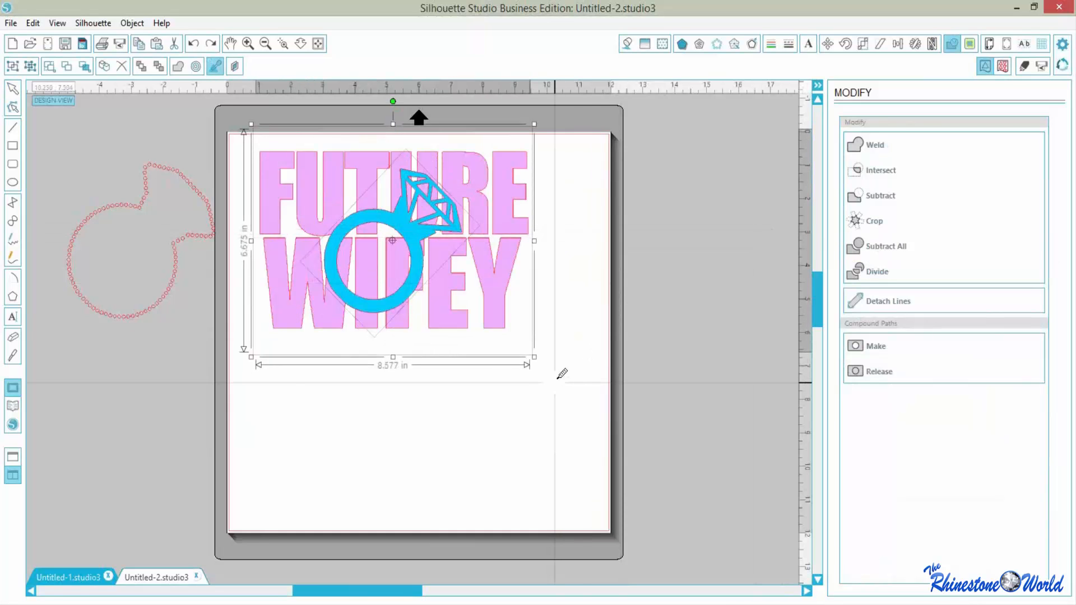
- Duplicate the text and ring design and place the copy directly below the original on the page
{"action": "key", "text": "ctrl+d"}
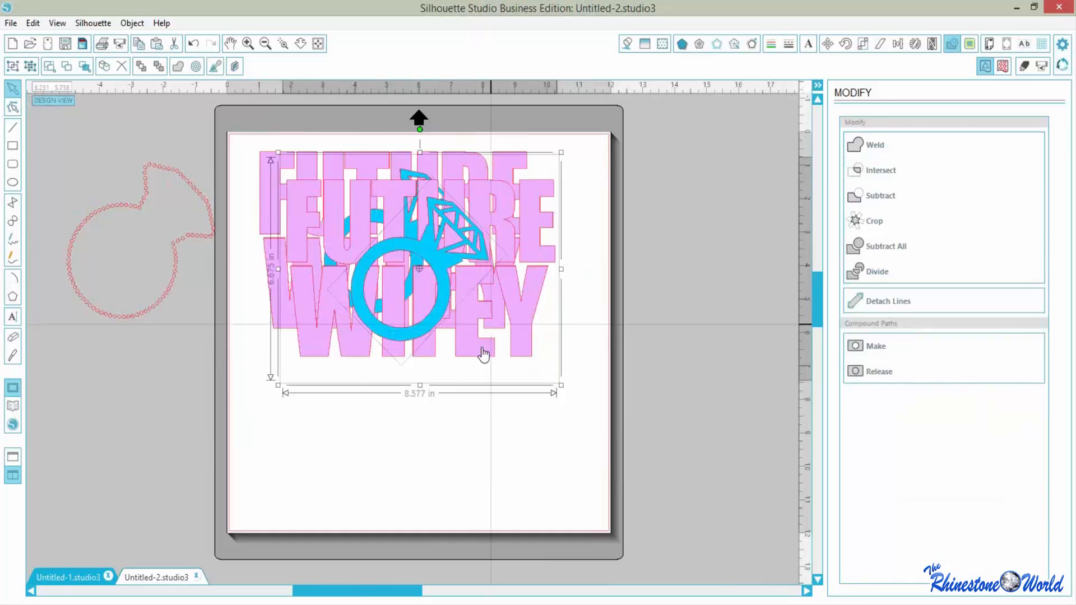
{"action": "left_click_drag", "start_coordinate": [480, 370], "coordinate": [451, 539]}
{"action": "left_click", "coordinate": [593, 371]}
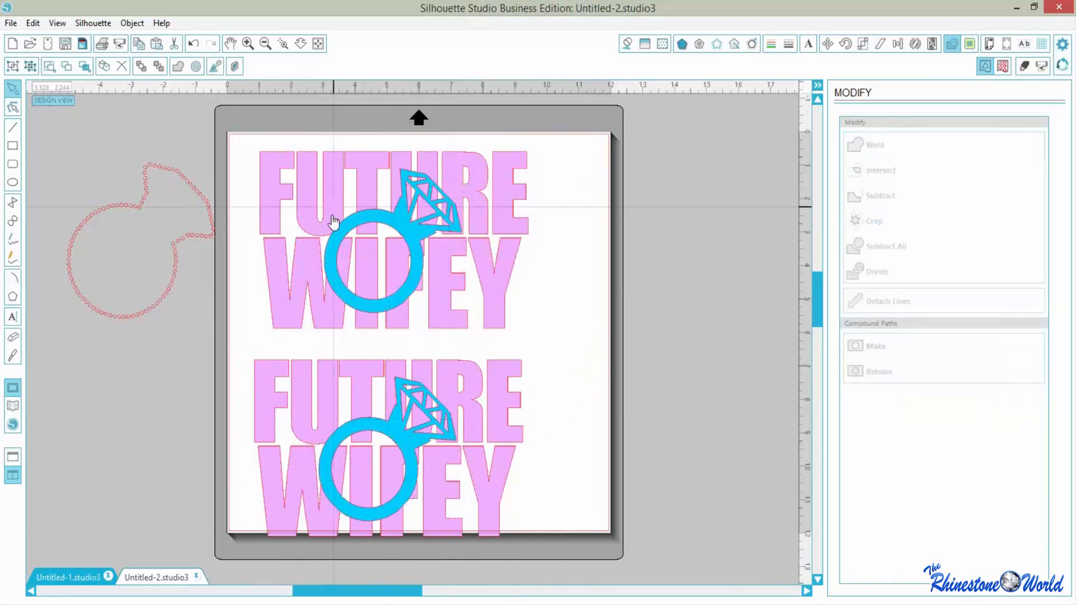
- Crop the upper text and ring design to its overlapping areas and group the resulting pieces
{"action": "left_click", "coordinate": [517, 307]}
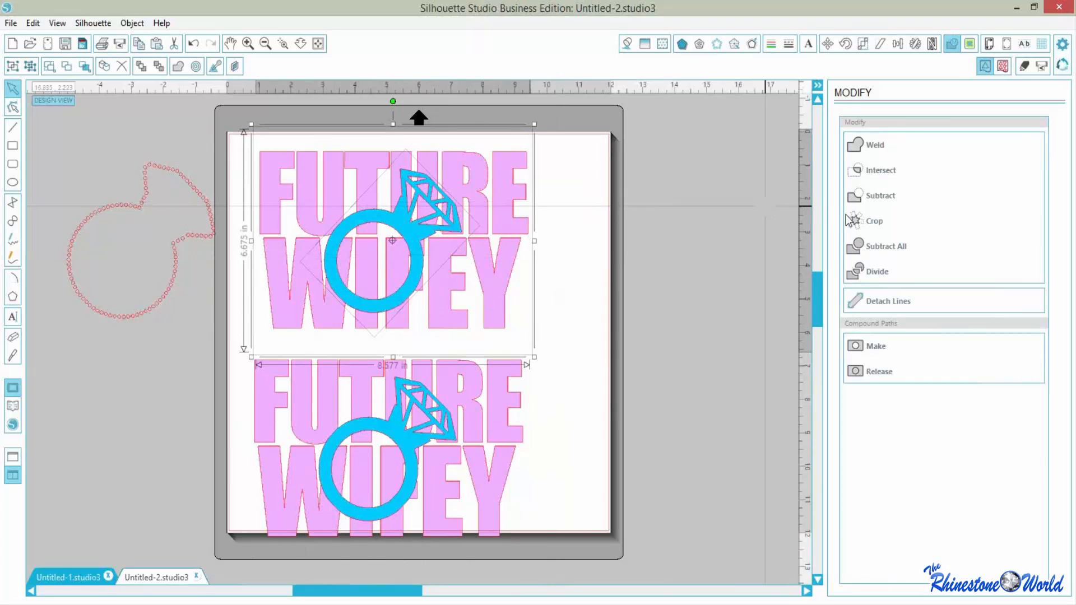
{"action": "left_click", "coordinate": [872, 224]}
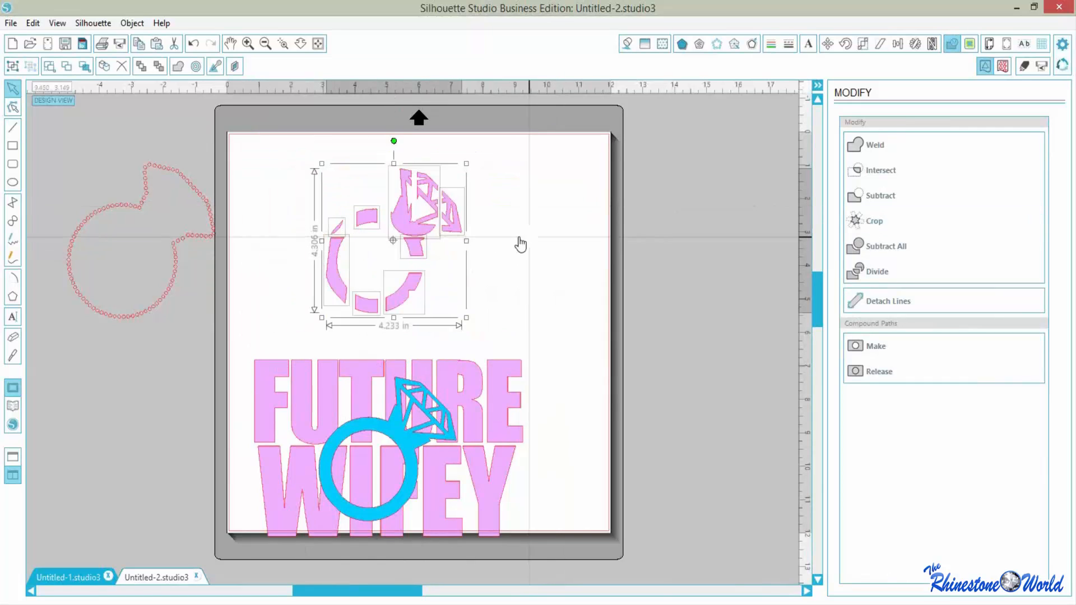
{"action": "left_click", "coordinate": [132, 22]}
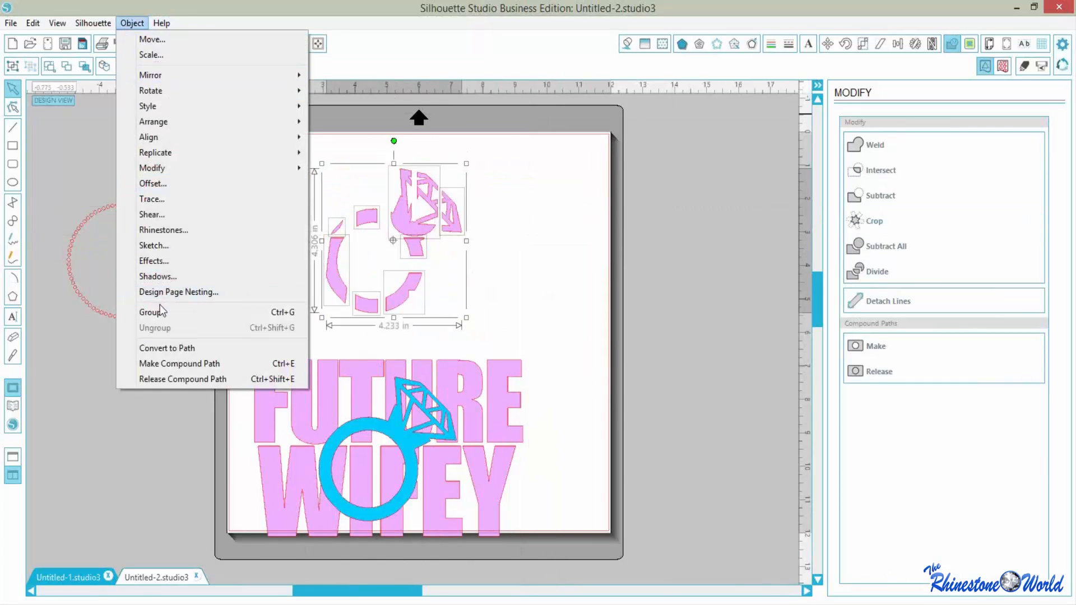
{"action": "left_click", "coordinate": [160, 312]}
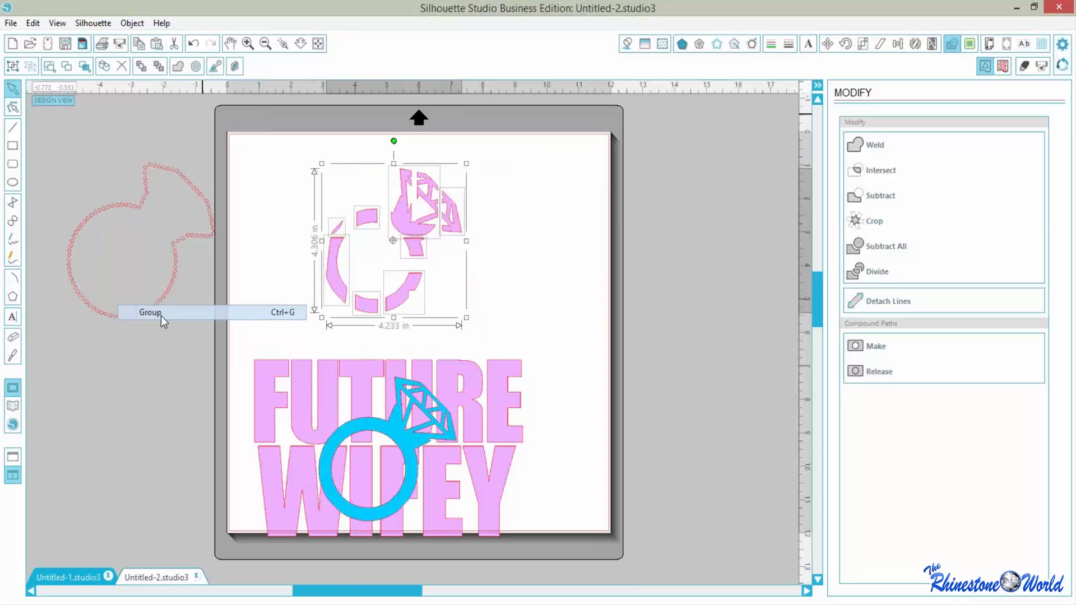
- Fill the grouped ring pieces with bright sky blue and move them to the page's upper right edge
{"action": "left_click", "coordinate": [626, 45]}
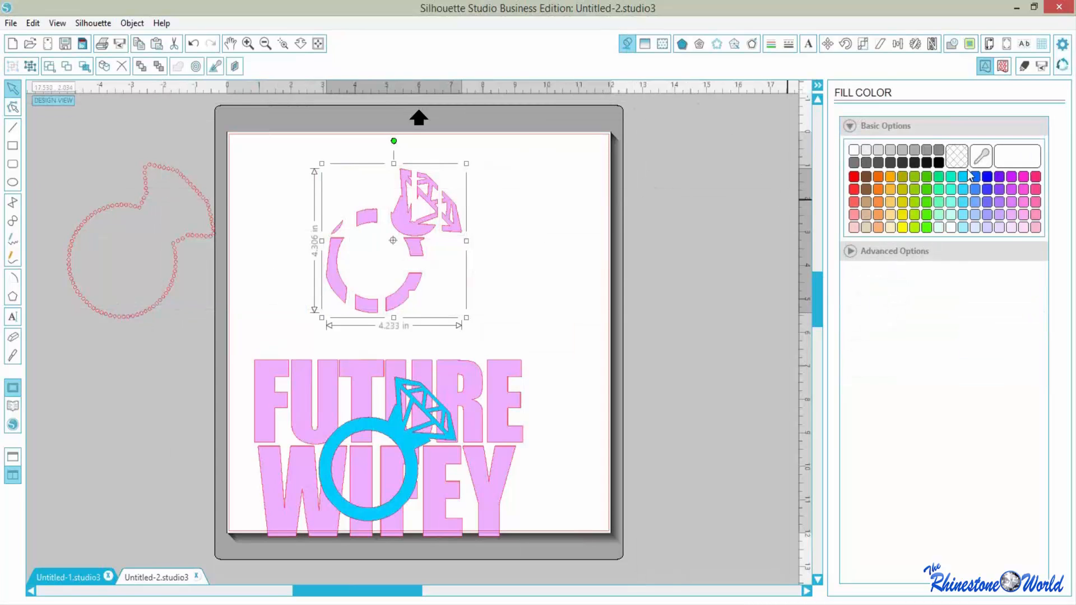
{"action": "left_click", "coordinate": [963, 177]}
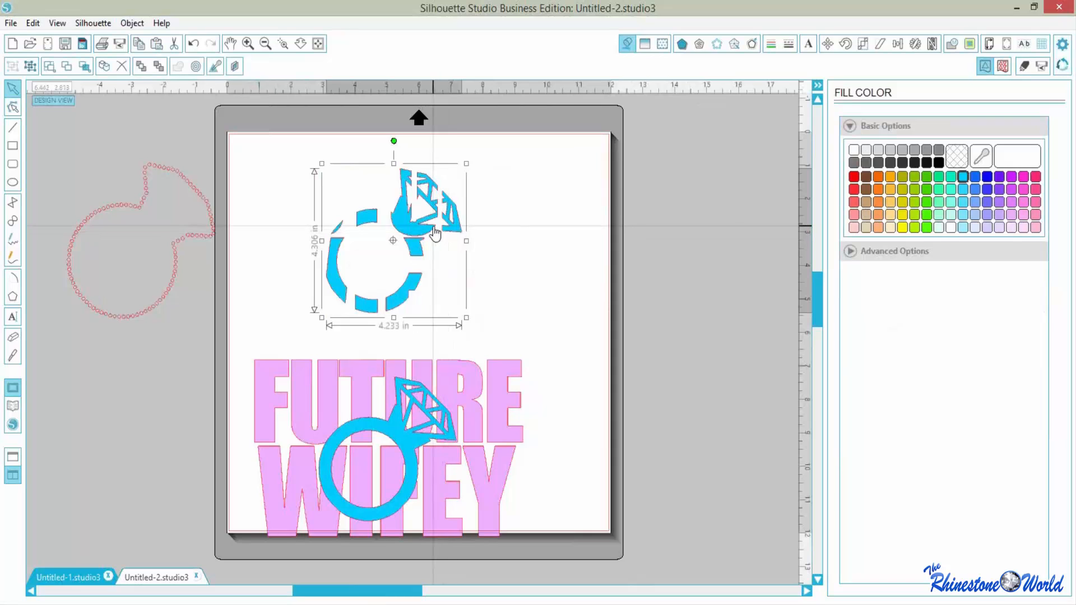
{"action": "left_click_drag", "start_coordinate": [439, 220], "coordinate": [519, 146]}
- Move the remaining text and ring design up on the page and place a duplicate to the right of the page
{"action": "left_click_drag", "start_coordinate": [235, 329], "coordinate": [507, 415]}
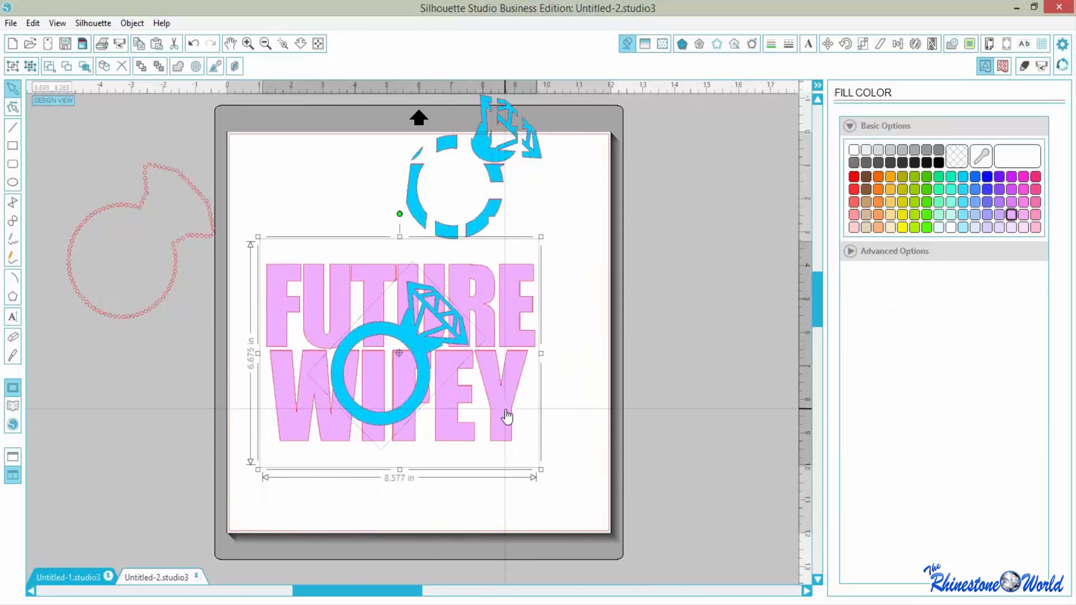
{"action": "left_click", "coordinate": [511, 275]}
{"action": "key", "text": "ctrl+d"}
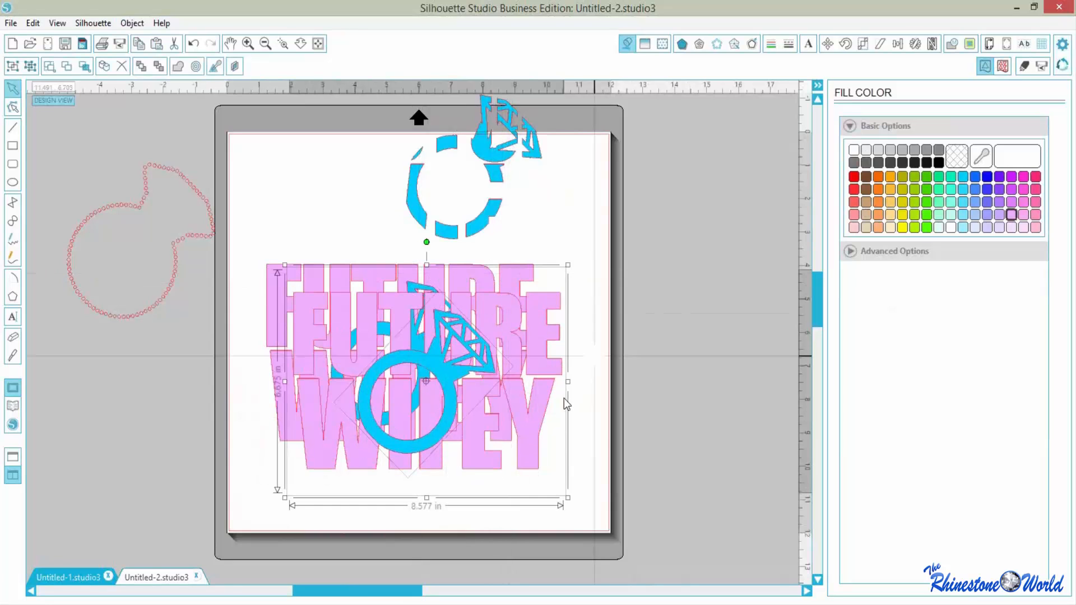
{"action": "left_click_drag", "start_coordinate": [541, 421], "coordinate": [809, 395]}
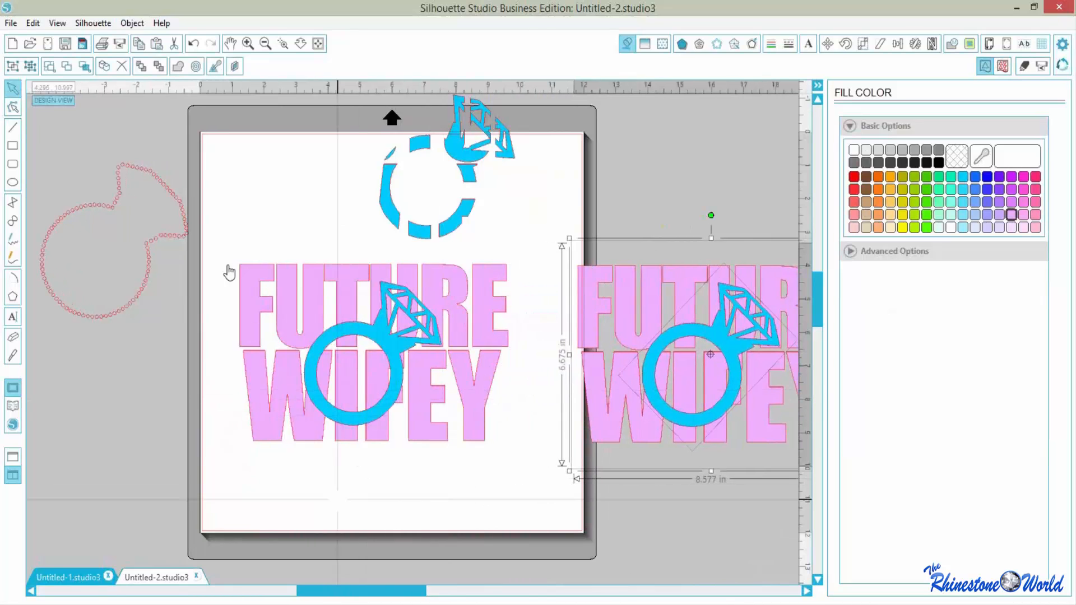
- Subtract the ring from the FUTURE WIFEY text on the page and group the remaining text pieces
{"action": "left_click", "coordinate": [223, 255]}
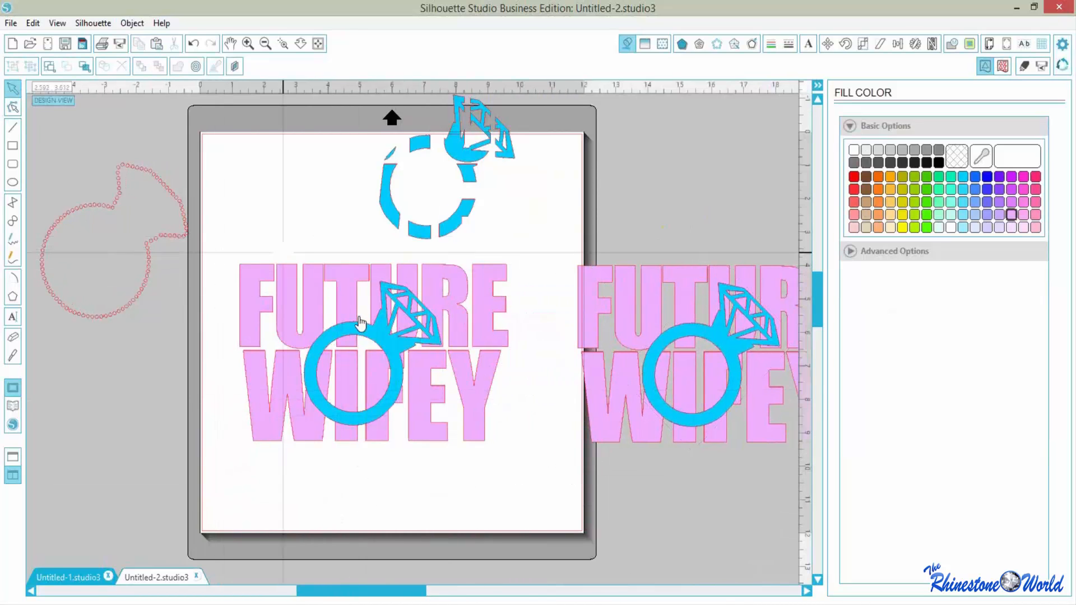
{"action": "left_click_drag", "start_coordinate": [230, 248], "coordinate": [364, 442]}
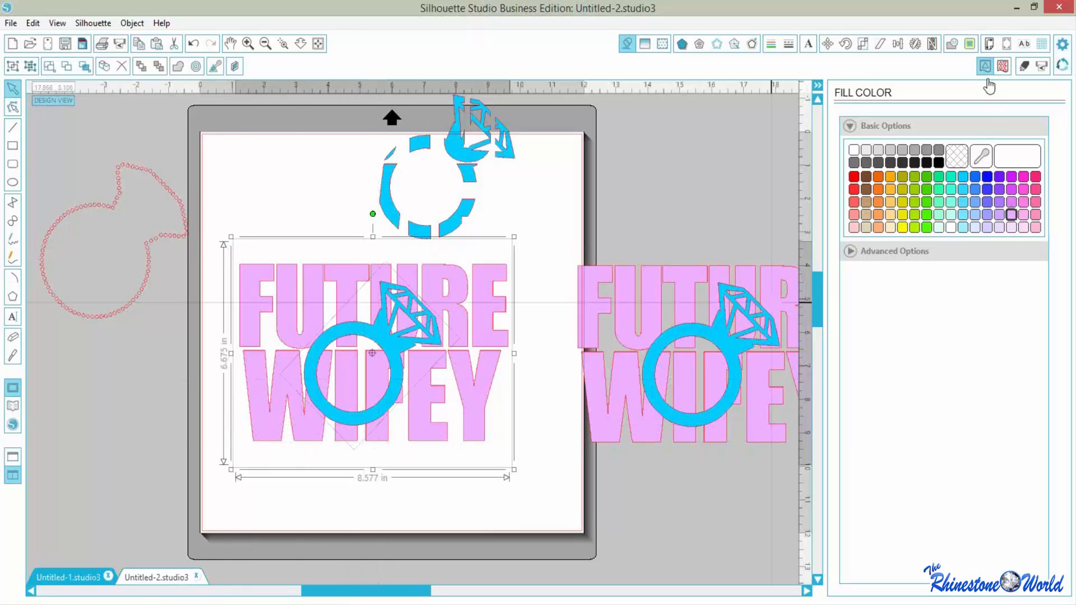
{"action": "left_click", "coordinate": [952, 44]}
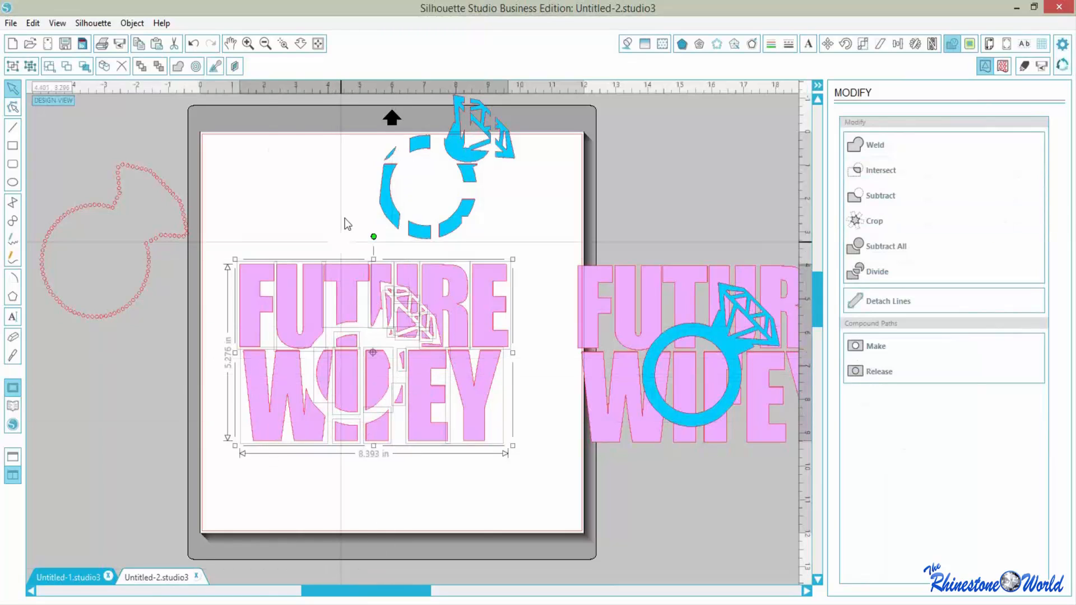
{"action": "left_click", "coordinate": [132, 24]}
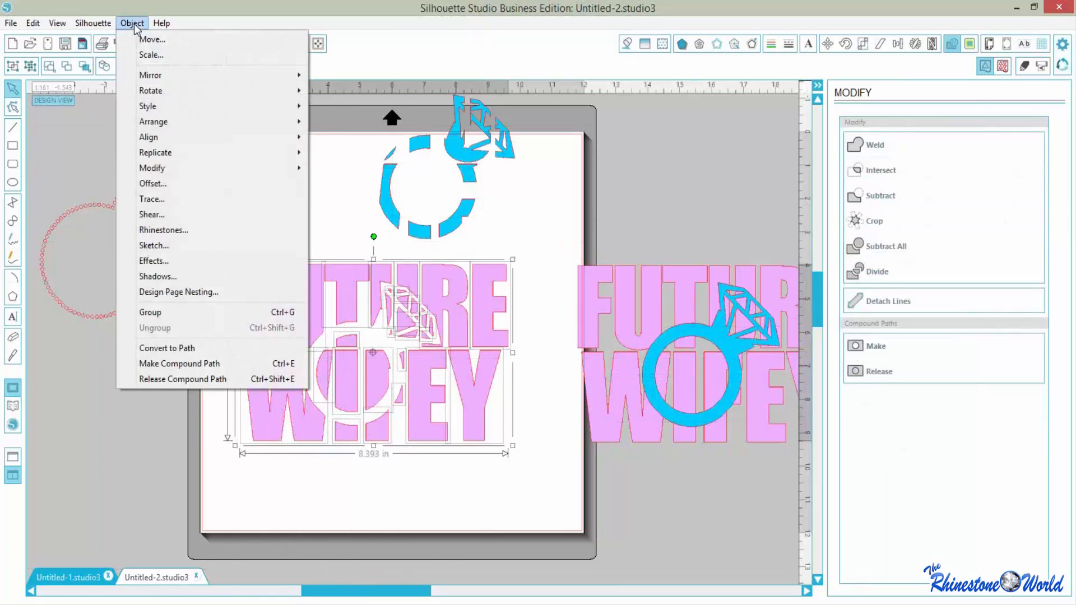
{"action": "left_click", "coordinate": [155, 312]}
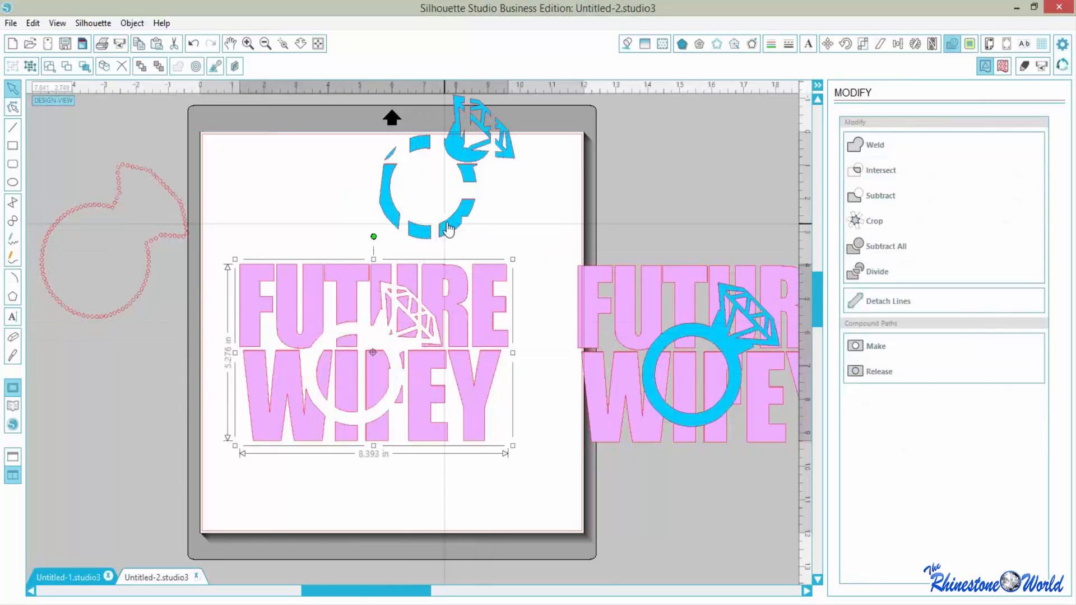
- Move the grouped blue ring pieces down and fit them into the ring-shaped cutouts in the FUTURE WIFEY text
{"action": "left_click_drag", "start_coordinate": [457, 220], "coordinate": [388, 408]}
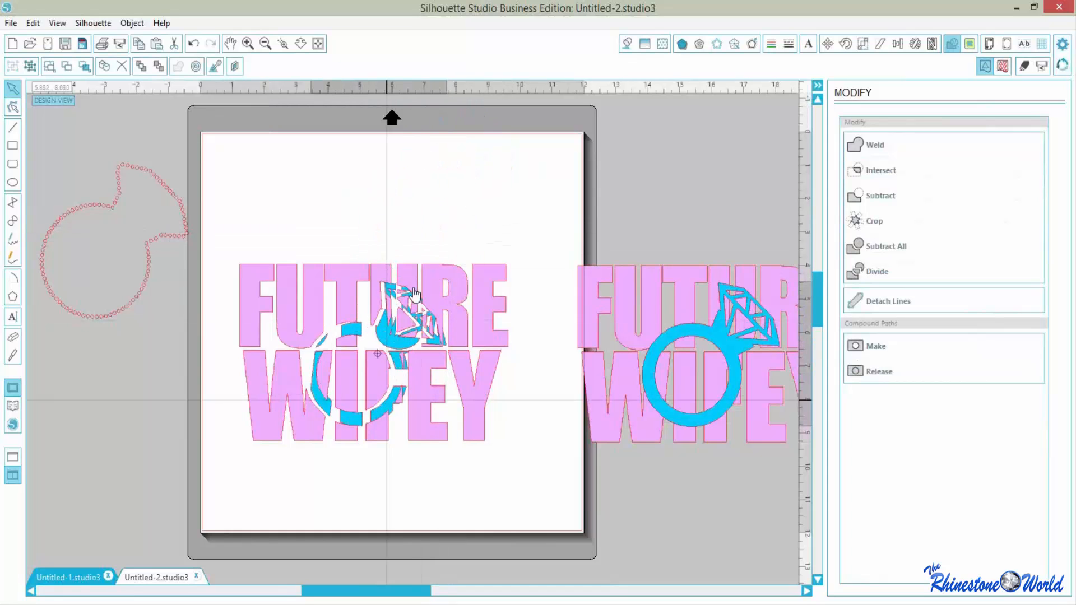
{"action": "left_click_drag", "start_coordinate": [414, 294], "coordinate": [382, 410]}
{"action": "left_click", "coordinate": [424, 441]}
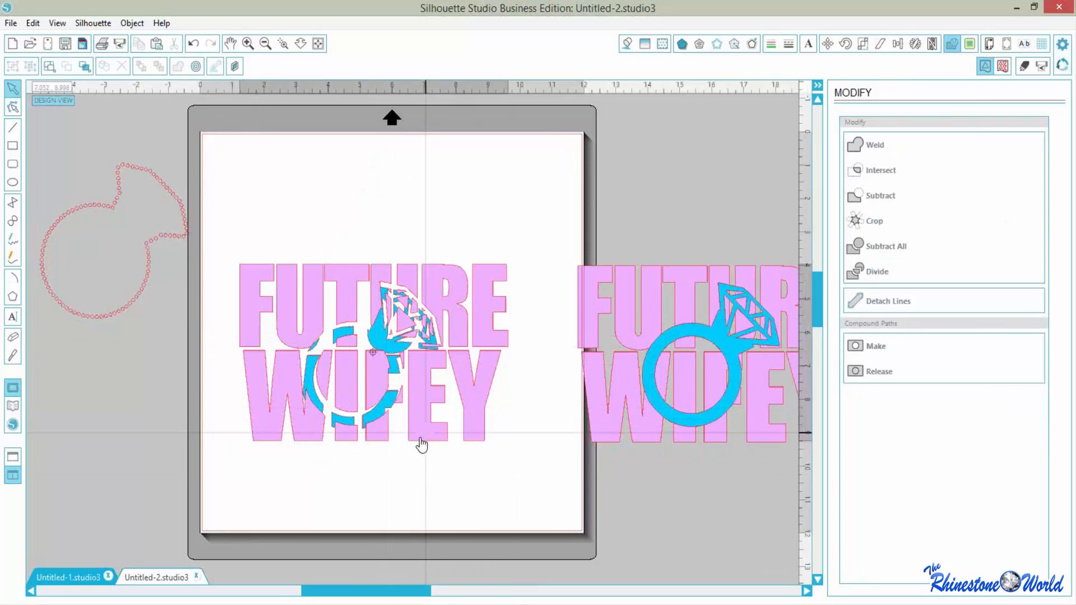
{"action": "left_click", "coordinate": [283, 43]}
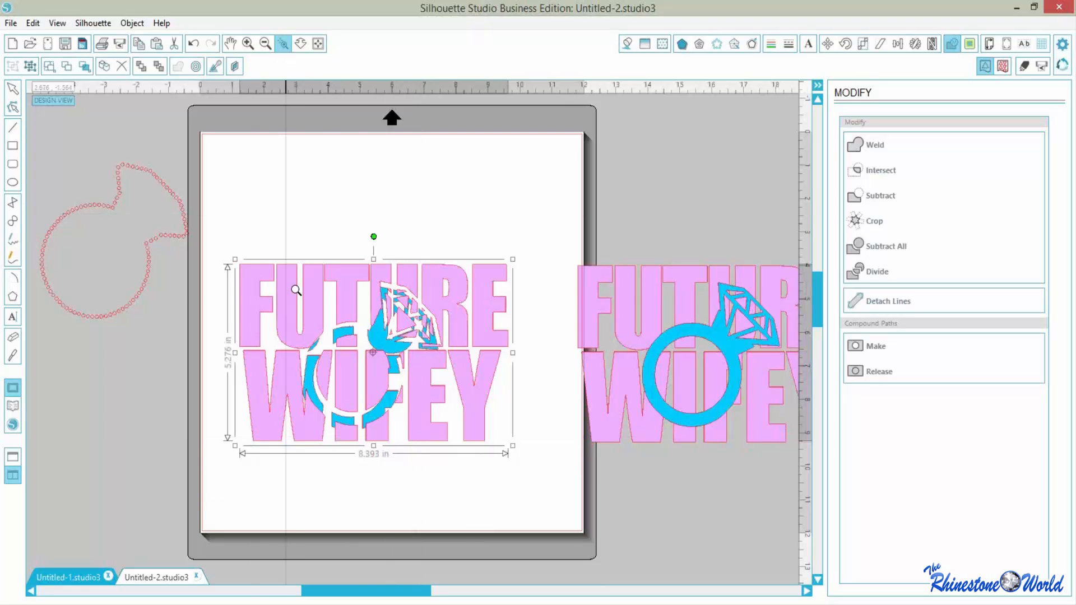
{"action": "left_click_drag", "start_coordinate": [359, 461], "coordinate": [204, 526]}
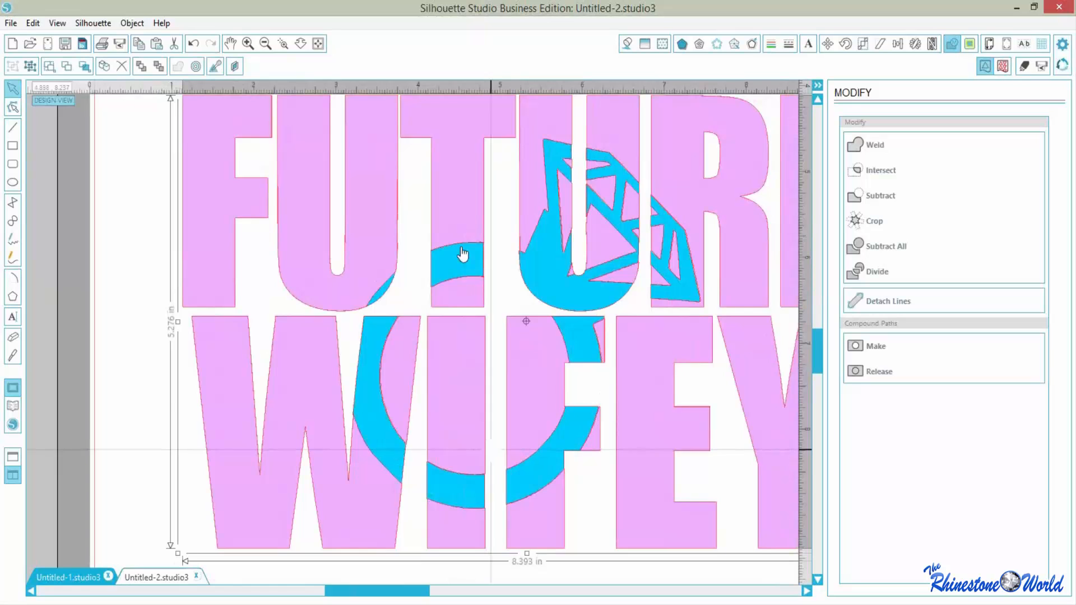
- Select the fitted text and blue ring pieces together and move them to the top of the page
{"action": "left_click", "coordinate": [318, 43]}
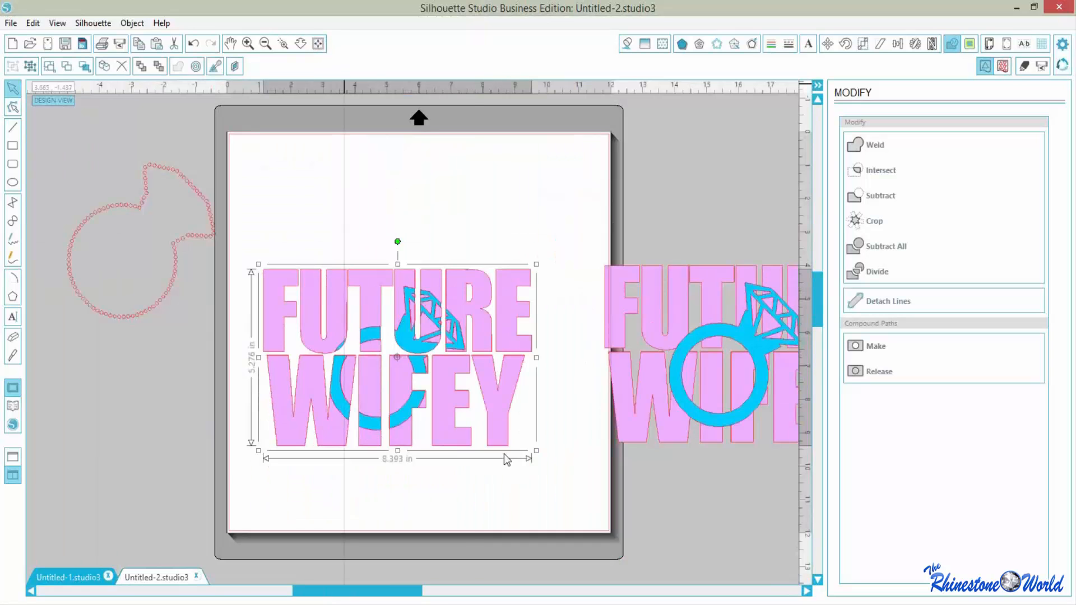
{"action": "left_click", "coordinate": [460, 517]}
{"action": "left_click_drag", "start_coordinate": [464, 519], "coordinate": [365, 315]}
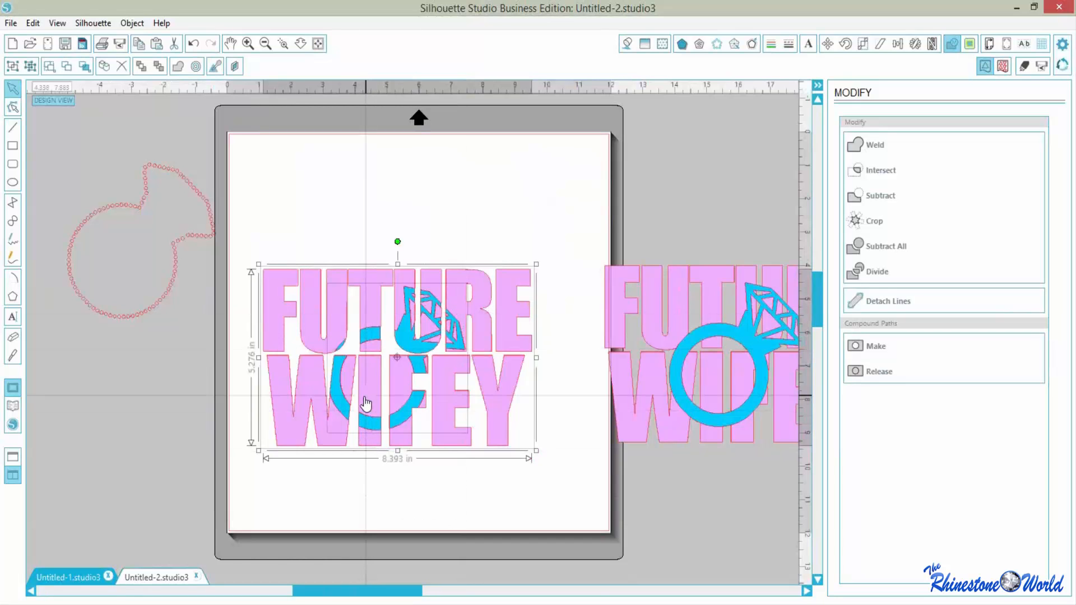
{"action": "left_click_drag", "start_coordinate": [362, 397], "coordinate": [365, 224]}
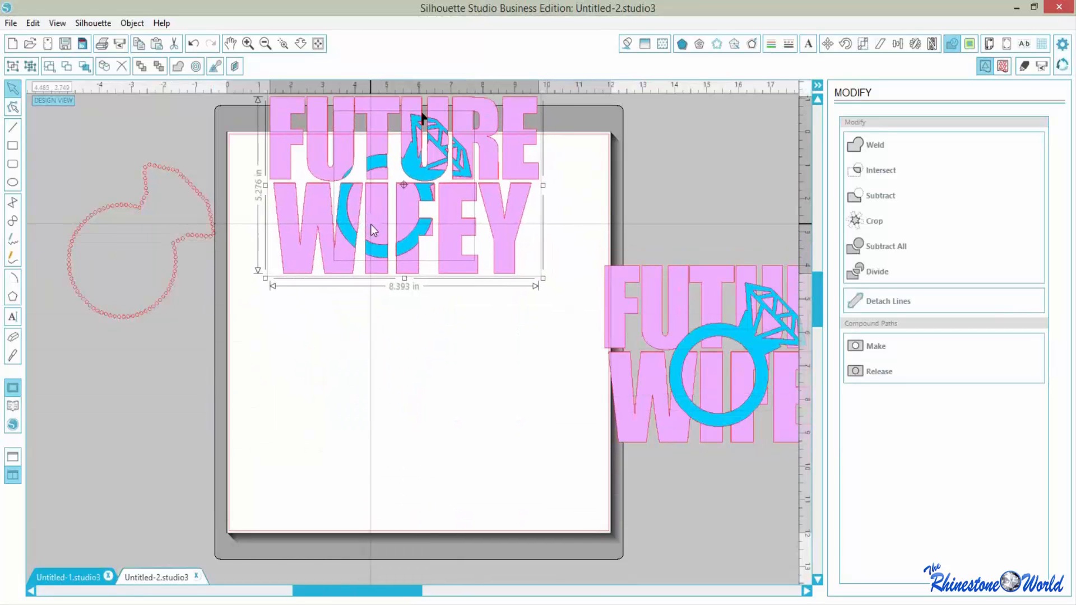
- Move the duplicate text and ring together from beside the page to the area below the upper design
{"action": "left_click_drag", "start_coordinate": [424, 464], "coordinate": [351, 454]}
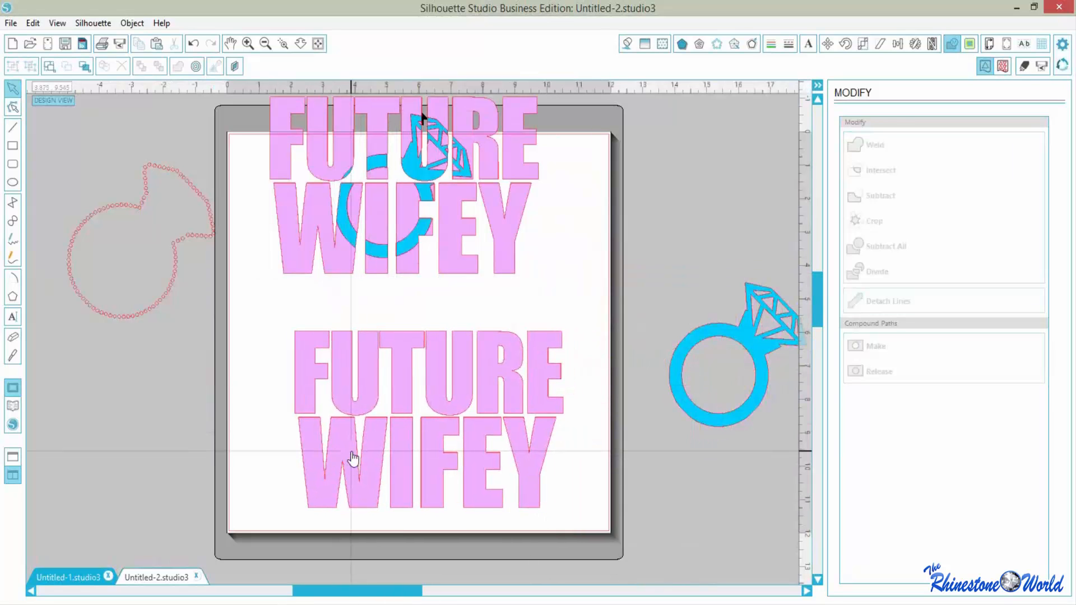
{"action": "key", "text": "ctrl+z"}
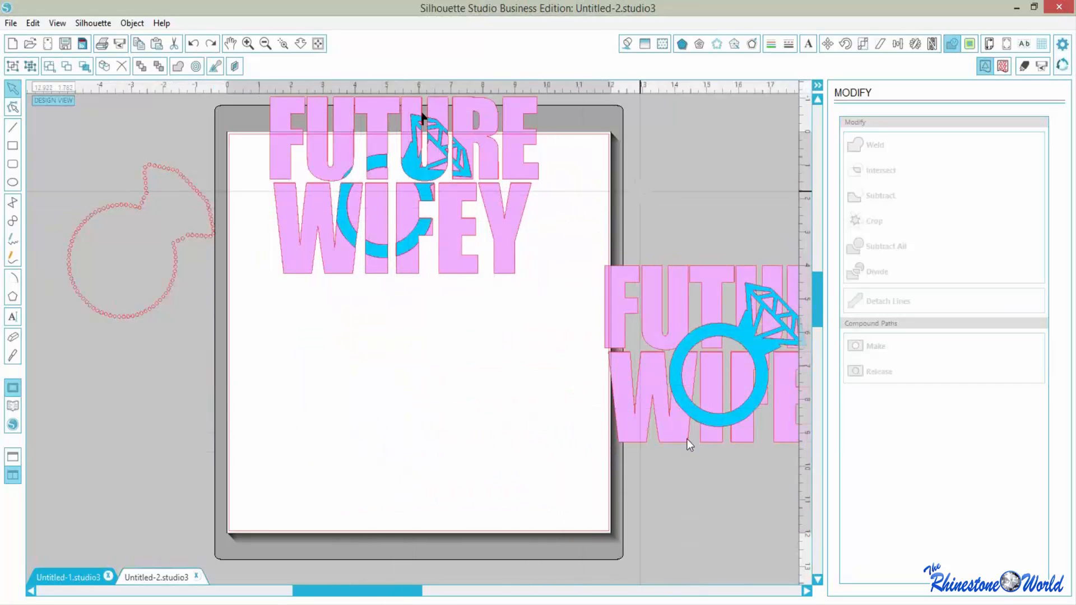
{"action": "left_click", "coordinate": [737, 462]}
{"action": "left_click", "coordinate": [735, 427]}
{"action": "left_click_drag", "start_coordinate": [735, 427], "coordinate": [392, 463]}
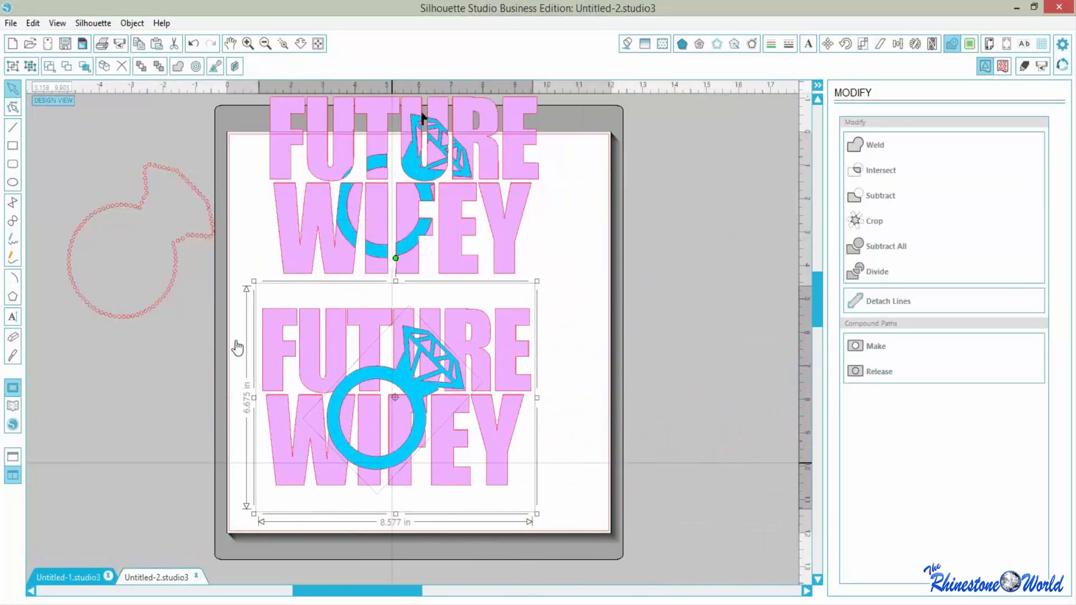
- Try to place the rhinestone outline around the ring in the lower design
{"action": "left_click_drag", "start_coordinate": [172, 271], "coordinate": [415, 426]}
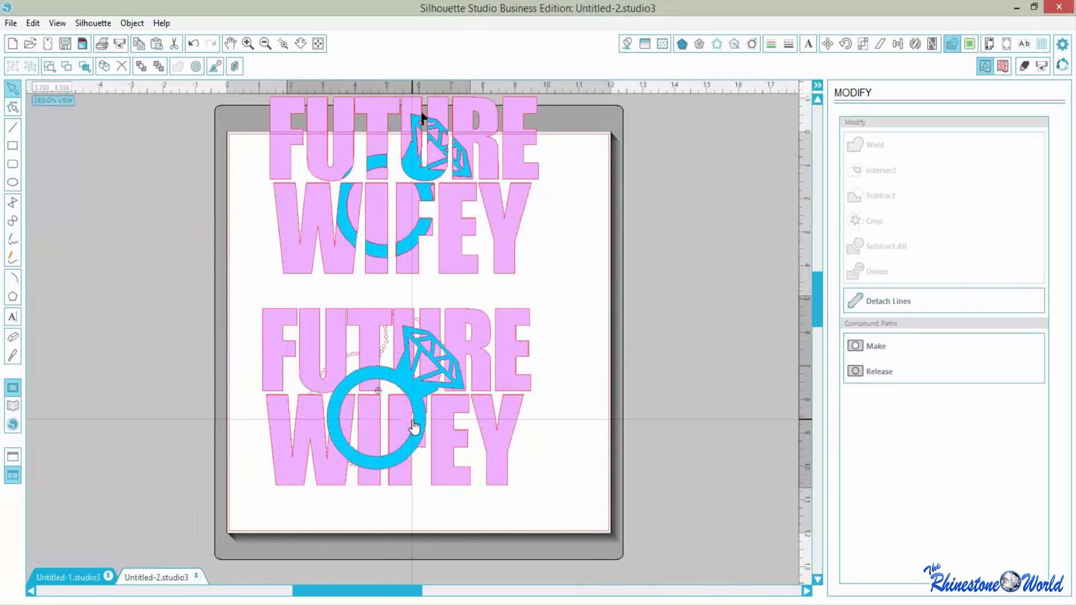
{"action": "left_click_drag", "start_coordinate": [196, 354], "coordinate": [135, 286]}
{"action": "left_click", "coordinate": [163, 283]}
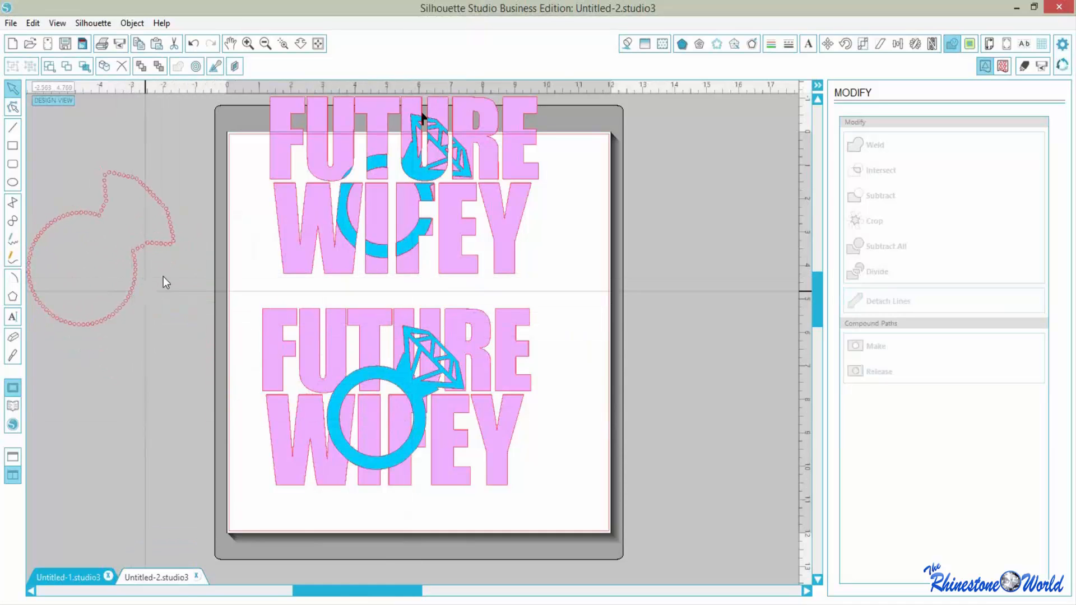
- Bring the rhinestone outline to the front and move it closer to the lower design
{"action": "right_click", "coordinate": [148, 246]}
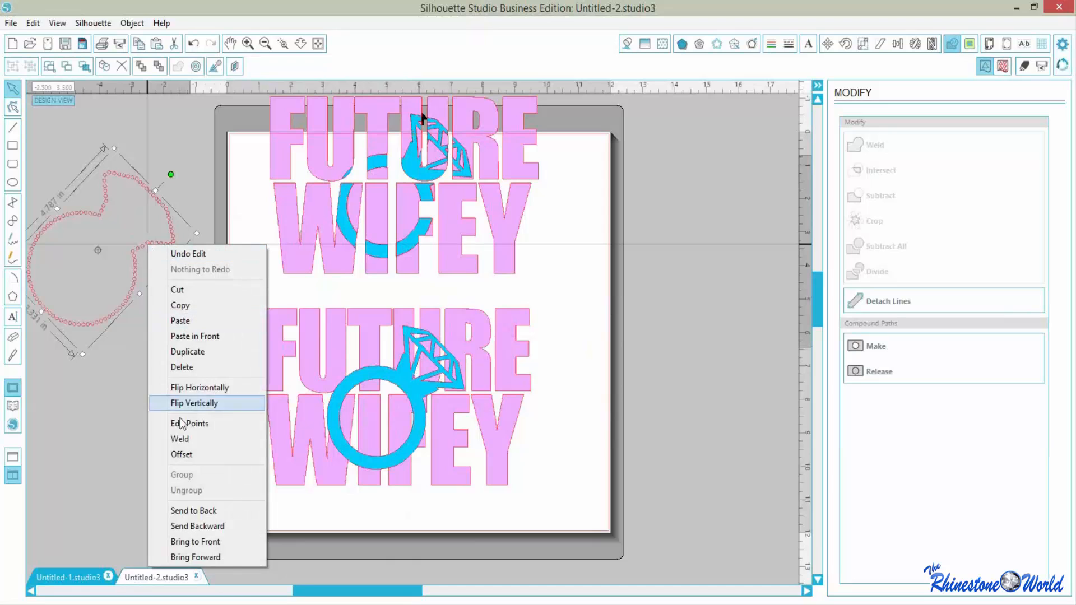
{"action": "left_click", "coordinate": [182, 541]}
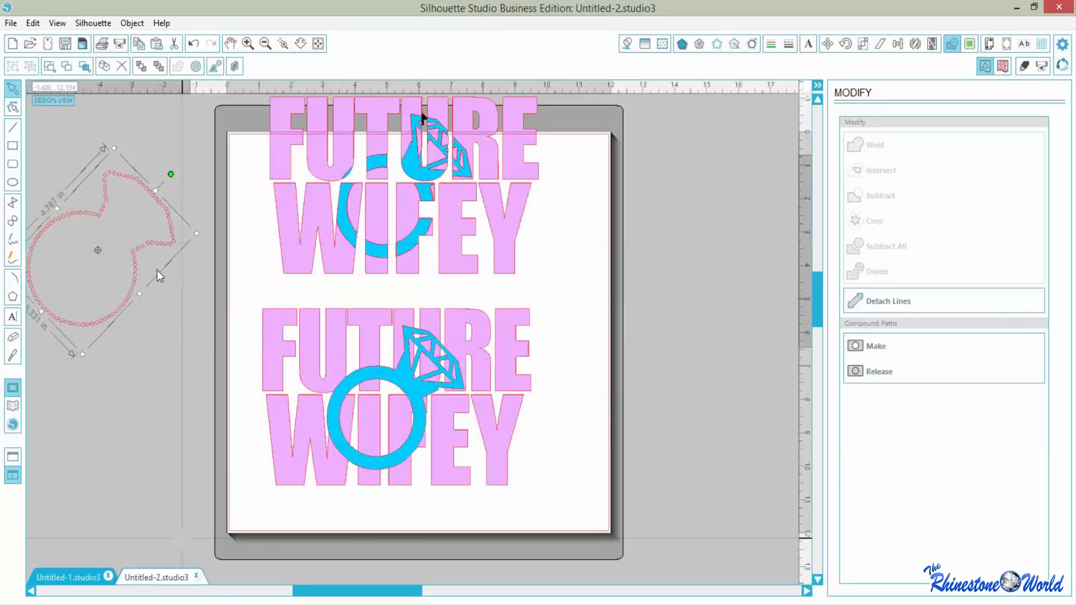
{"action": "left_click_drag", "start_coordinate": [140, 245], "coordinate": [220, 342]}
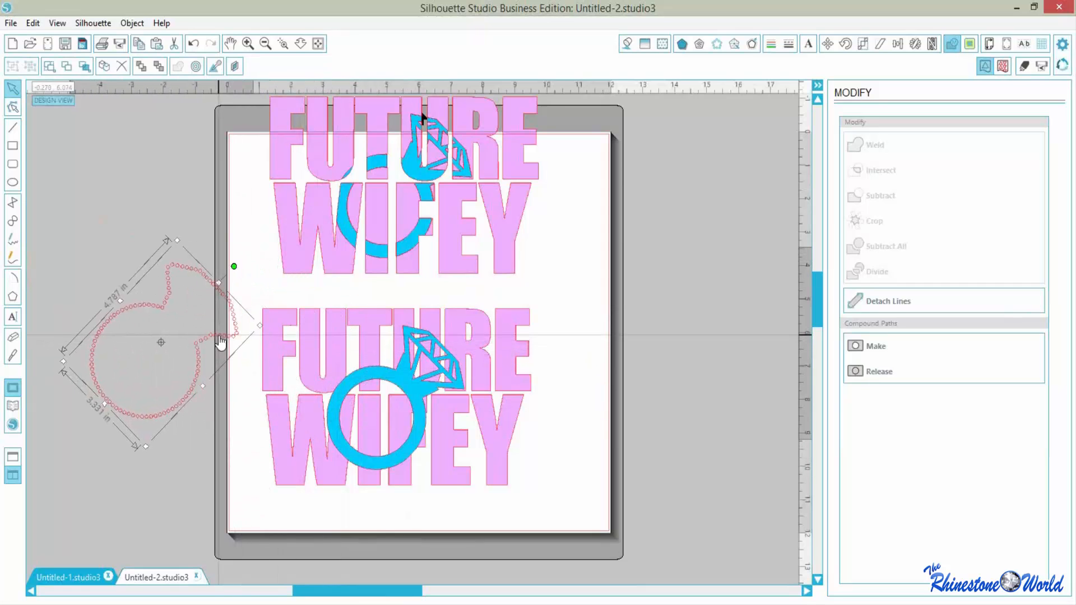
- Send the lower text and ring to the back and position the rhinestone outline around the ring
{"action": "left_click", "coordinate": [557, 516]}
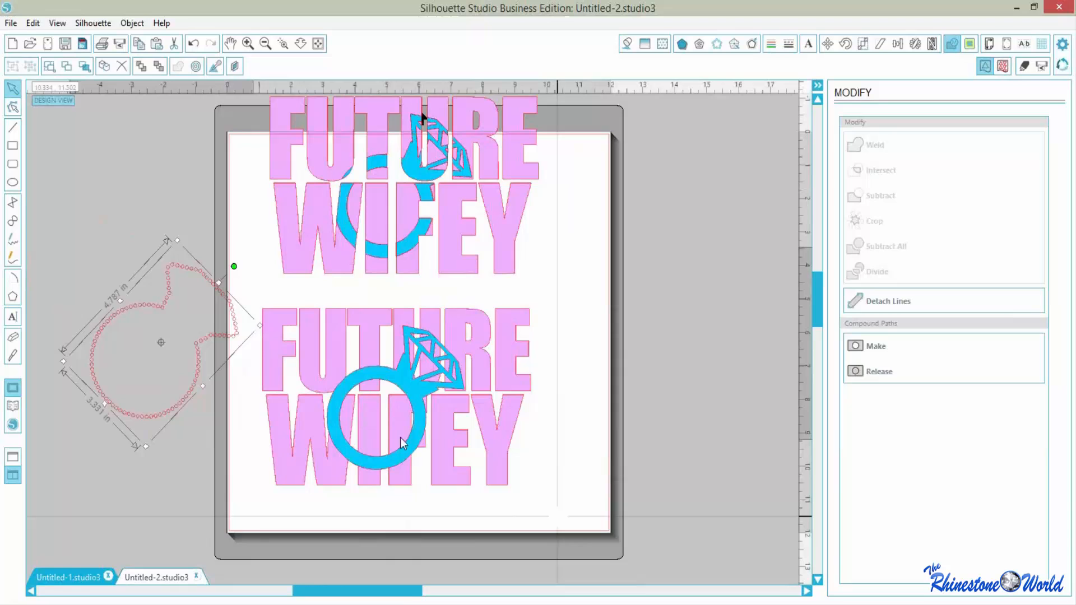
{"action": "left_click", "coordinate": [366, 387]}
{"action": "right_click", "coordinate": [424, 390]}
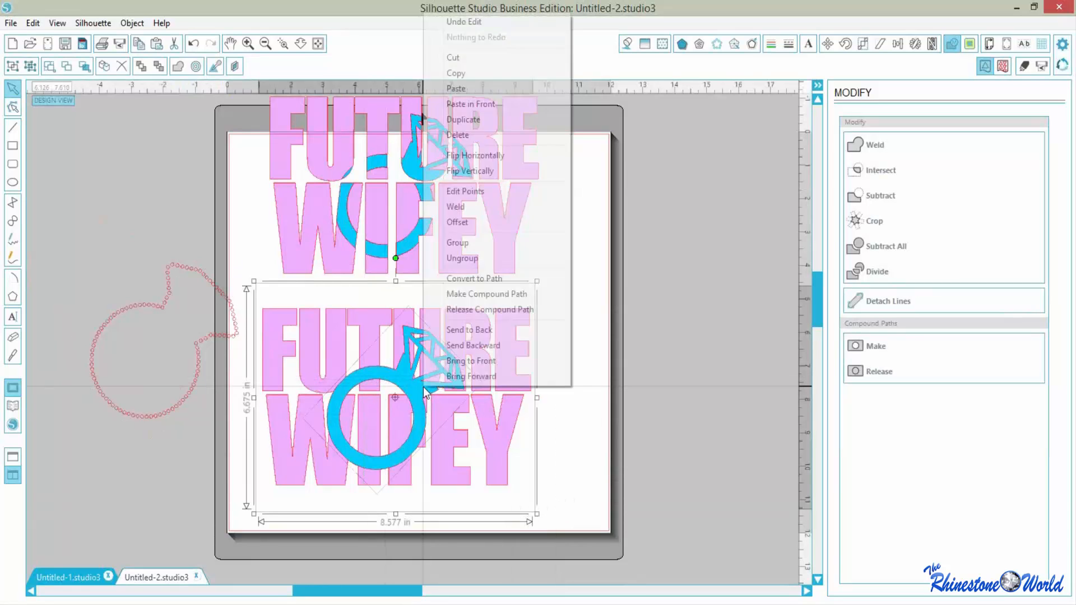
{"action": "left_click", "coordinate": [454, 335]}
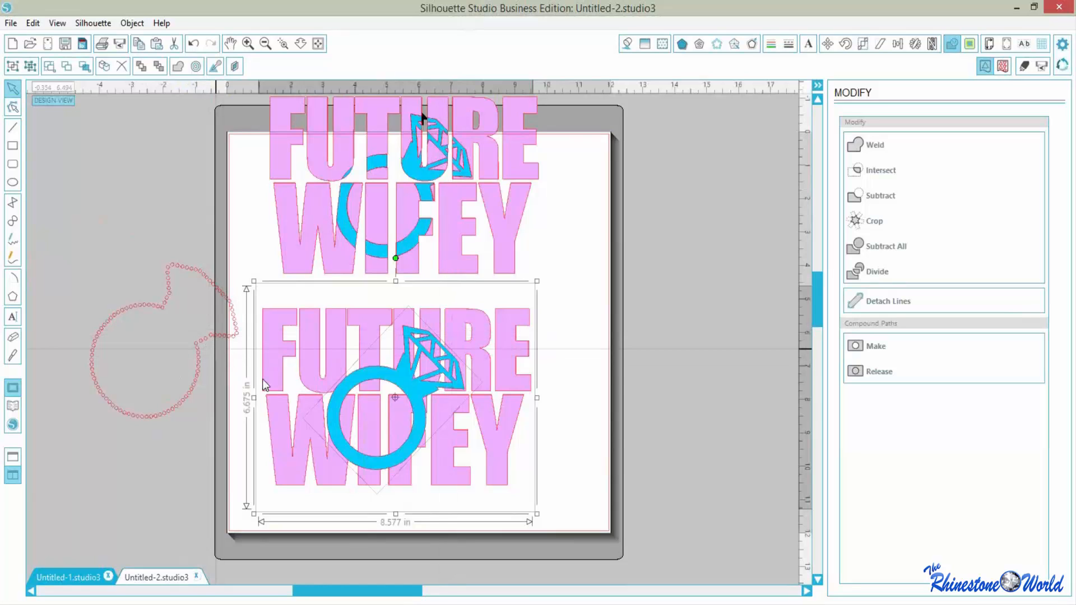
{"action": "left_click_drag", "start_coordinate": [210, 343], "coordinate": [441, 394]}
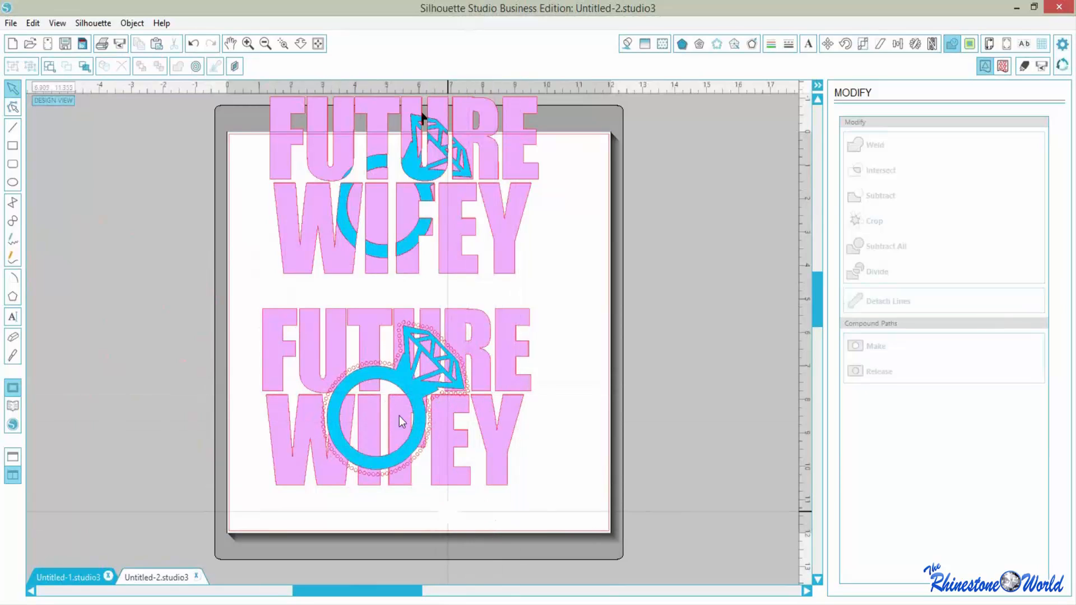
- Select the lower text, ring and rhinestone outline together and open the alignment options
{"action": "left_click", "coordinate": [384, 405]}
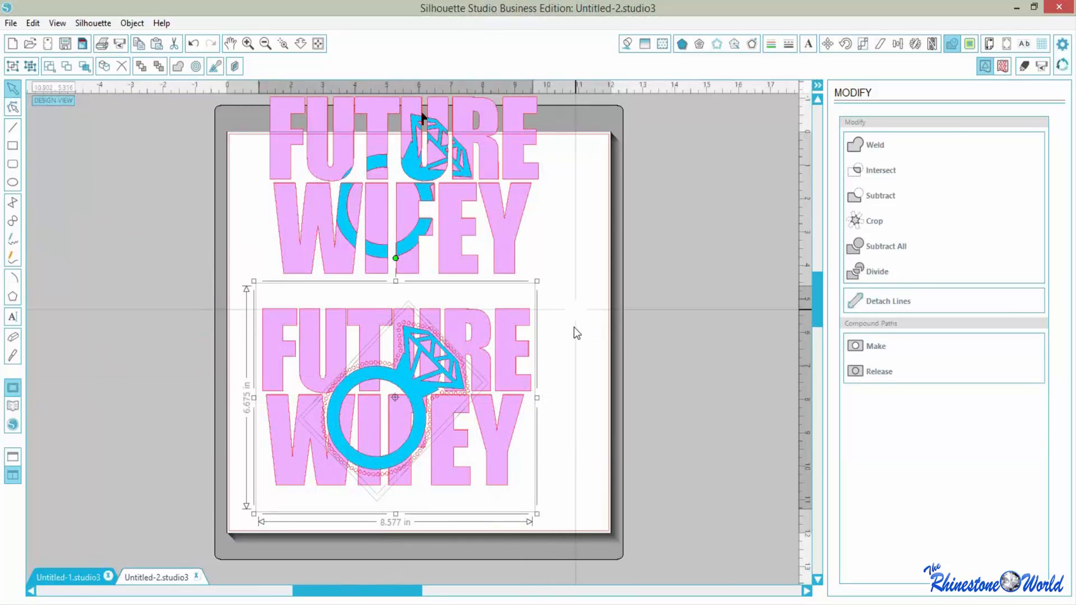
{"action": "left_click", "coordinate": [898, 44]}
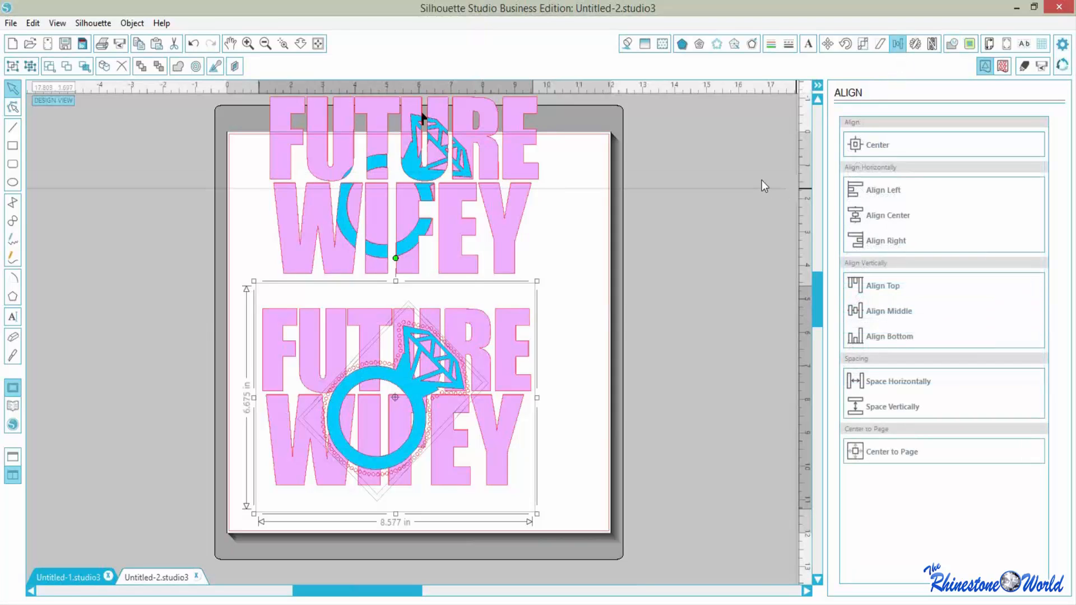
{"action": "left_click", "coordinate": [879, 145]}
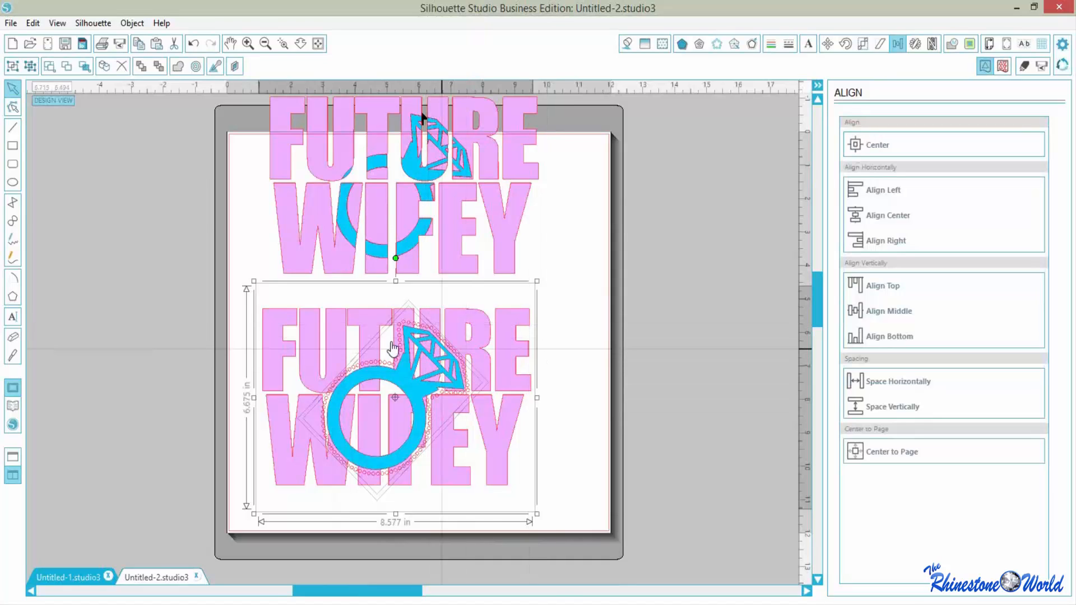
- Move the solid blue ring off the page, leaving the rhinestone outline on the lower text
{"action": "left_click", "coordinate": [595, 372]}
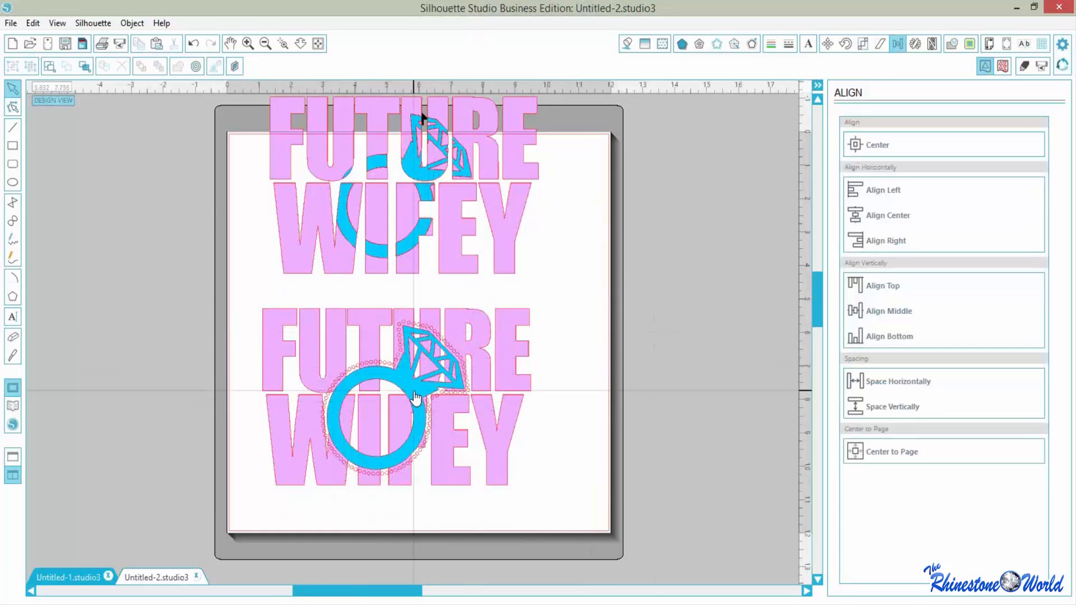
{"action": "left_click_drag", "start_coordinate": [415, 398], "coordinate": [133, 307]}
{"action": "left_click", "coordinate": [241, 301]}
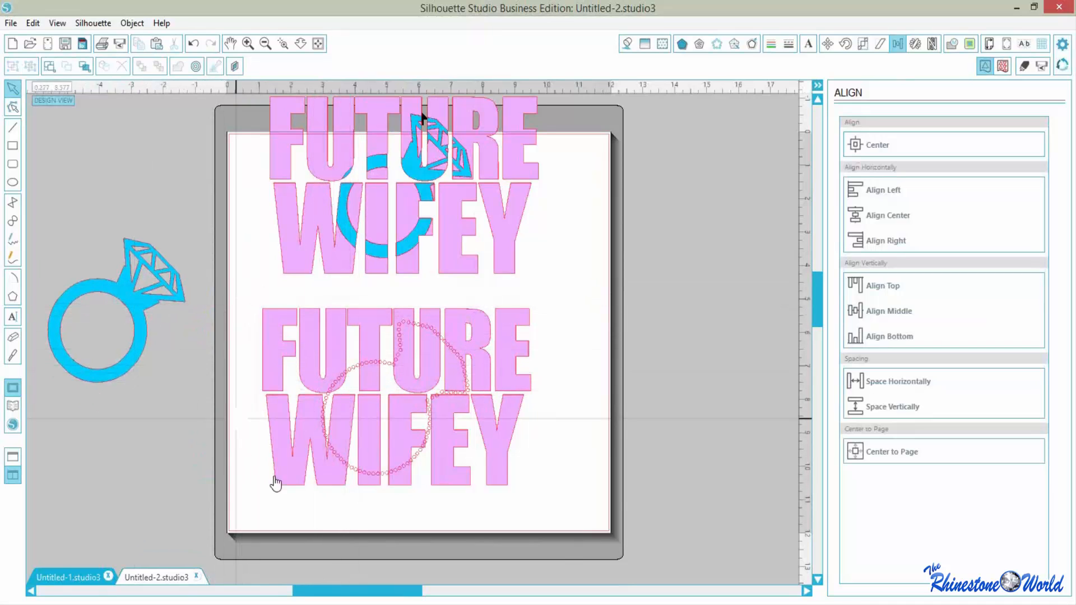
- Try to subtract the rhinestone outline from the lower FUTURE WIFEY text
{"action": "left_click_drag", "start_coordinate": [244, 304], "coordinate": [465, 487]}
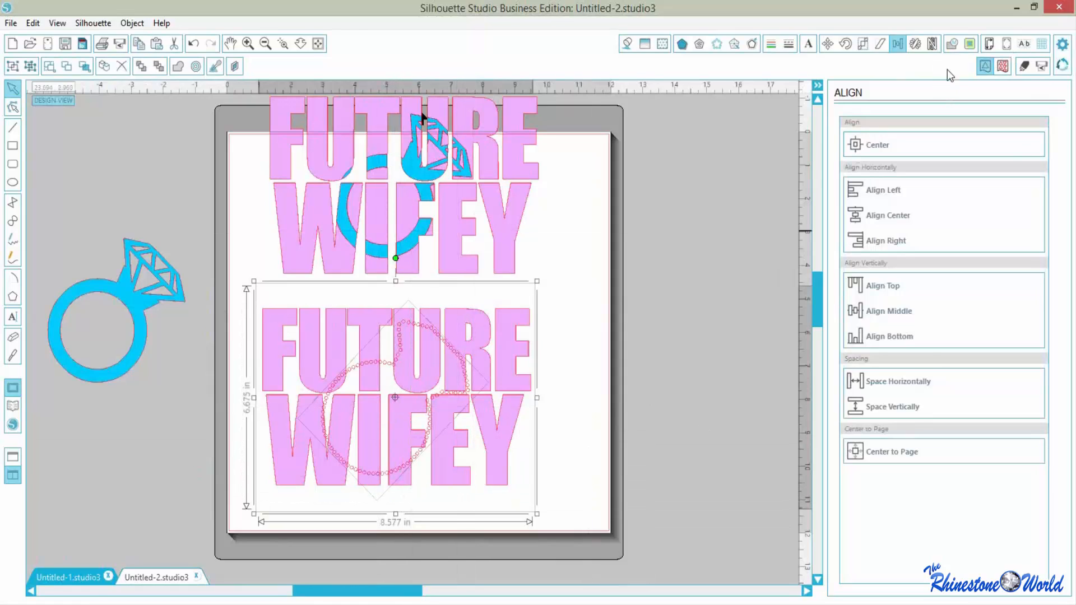
{"action": "left_click", "coordinate": [951, 43]}
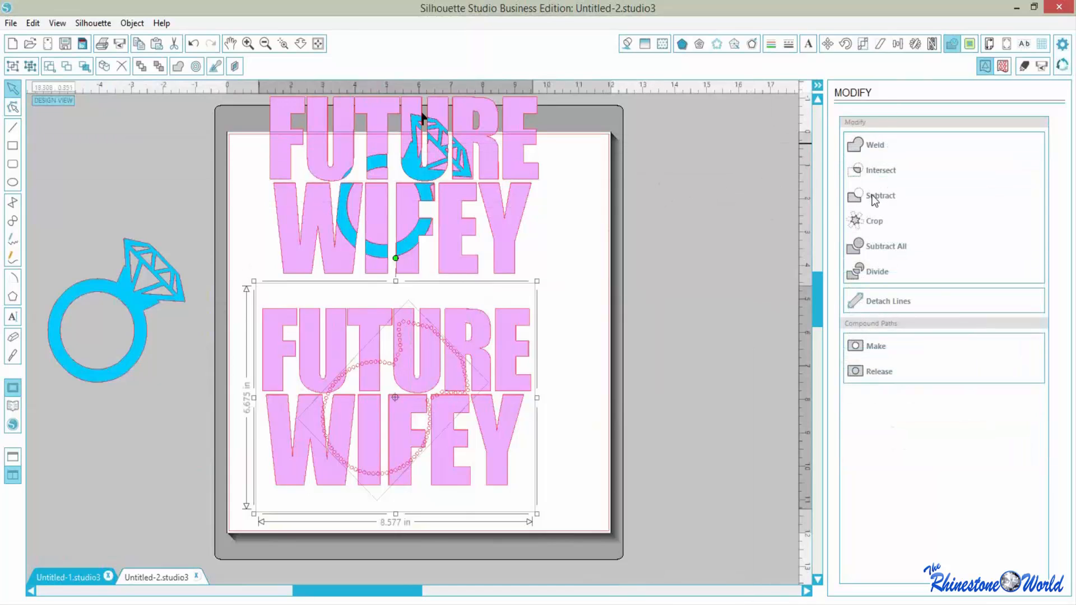
{"action": "left_click", "coordinate": [874, 197]}
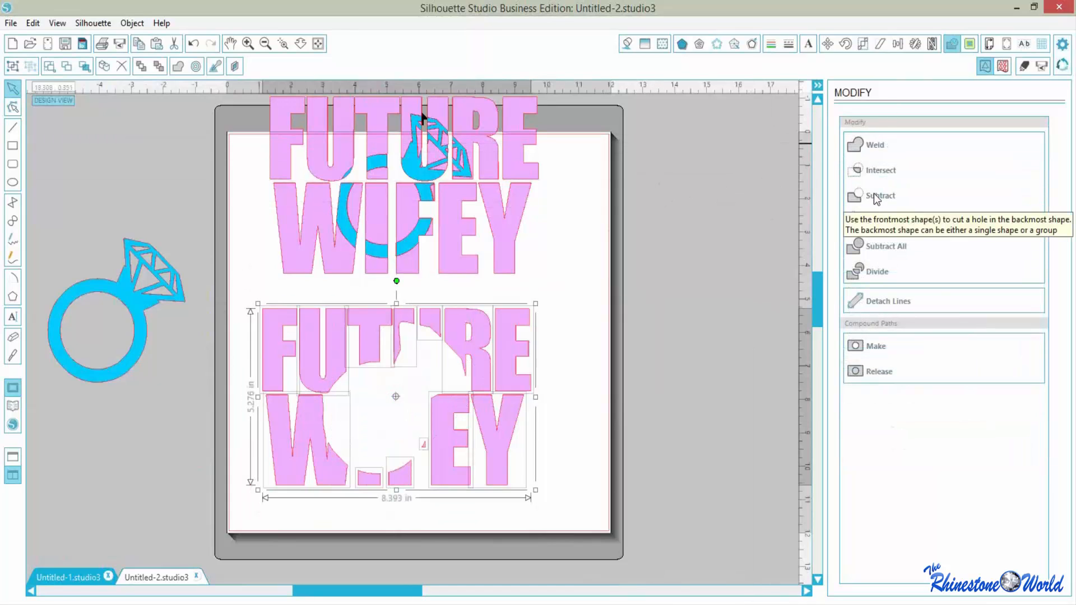
{"action": "key", "text": "ctrl+z"}
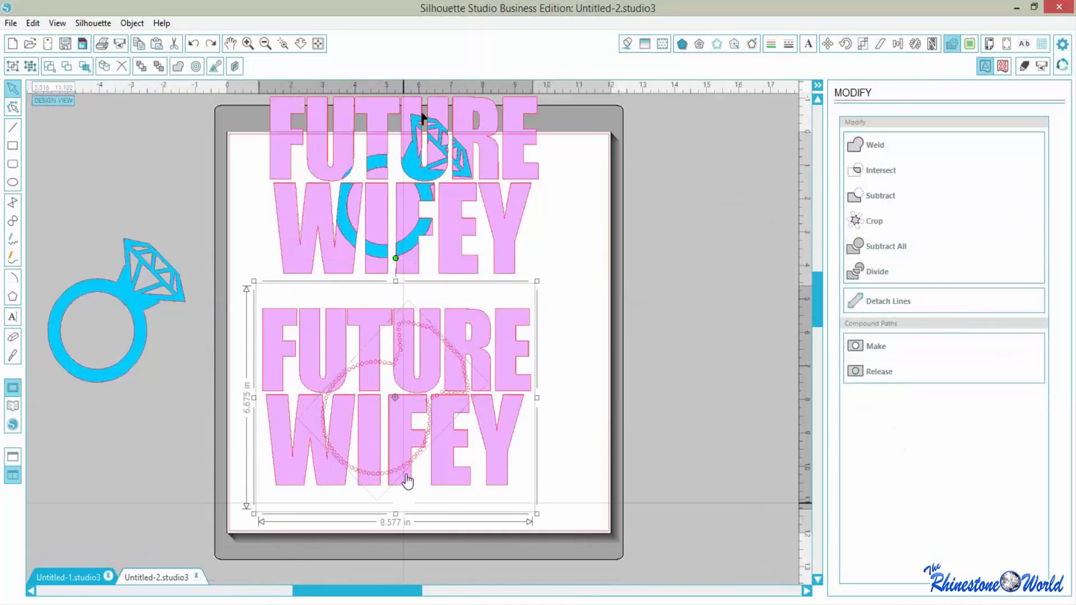
{"action": "left_click", "coordinate": [571, 411]}
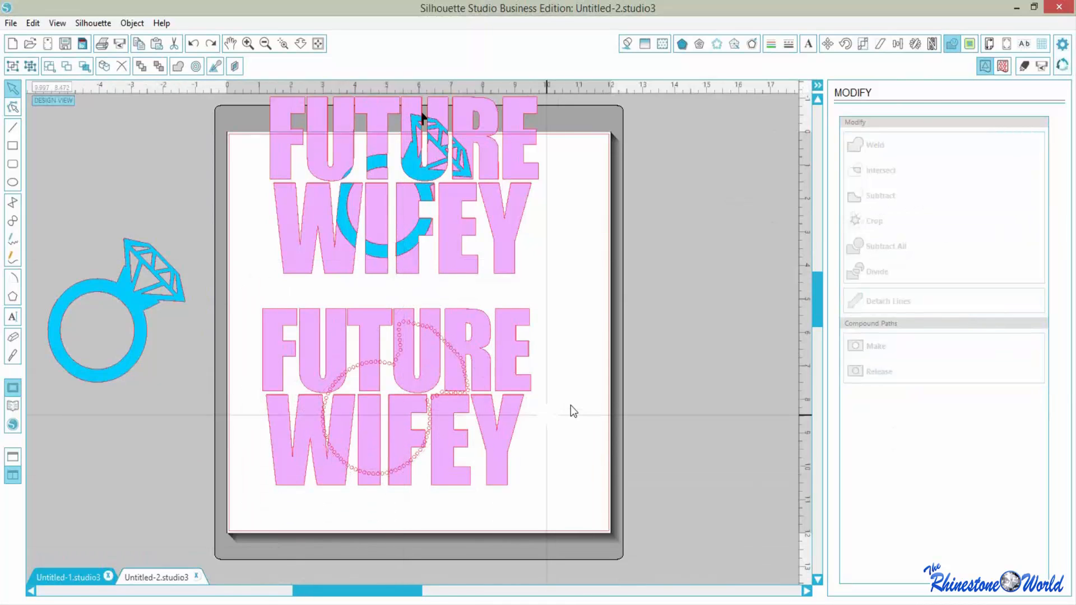
{"action": "left_click", "coordinate": [417, 463]}
{"action": "left_click", "coordinate": [132, 23]}
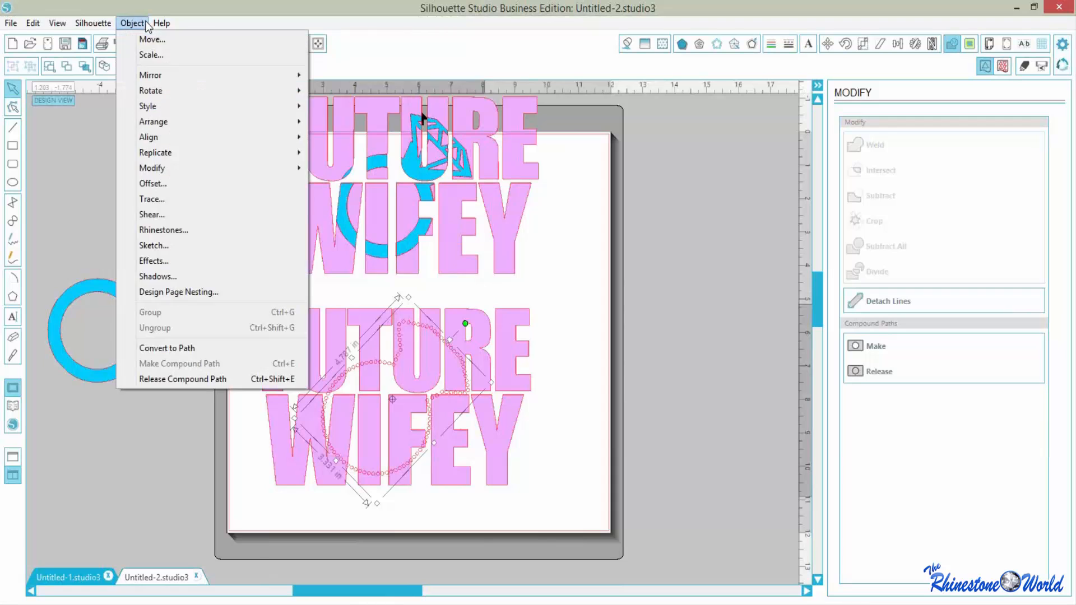
{"action": "left_click", "coordinate": [583, 298]}
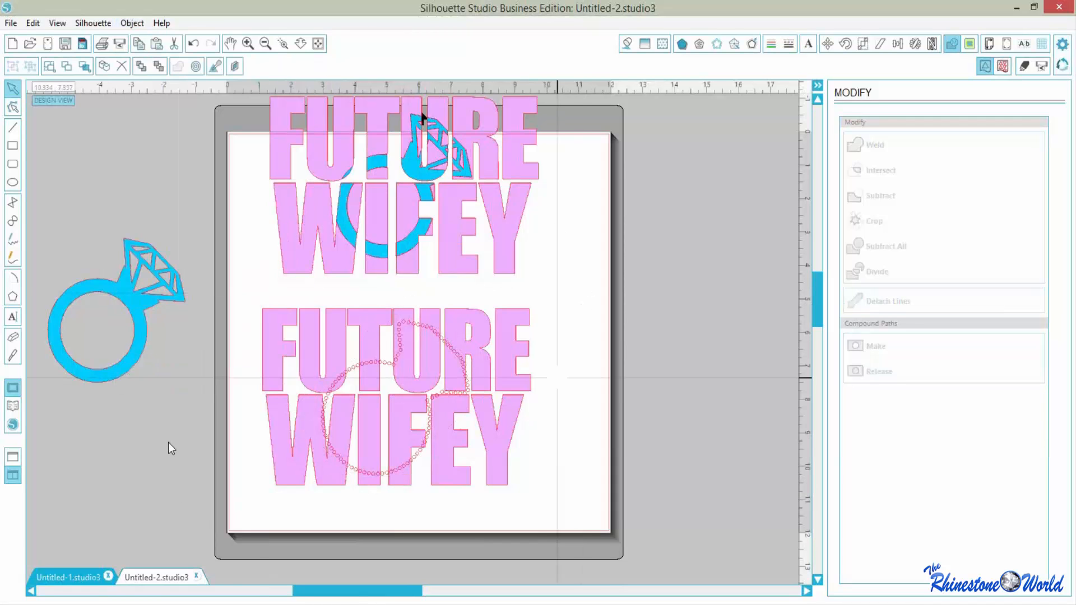
- Subtract the rhinestone ring outline from the lower FUTURE WIFEY text again and undo the result
{"action": "left_click_drag", "start_coordinate": [249, 286], "coordinate": [348, 482]}
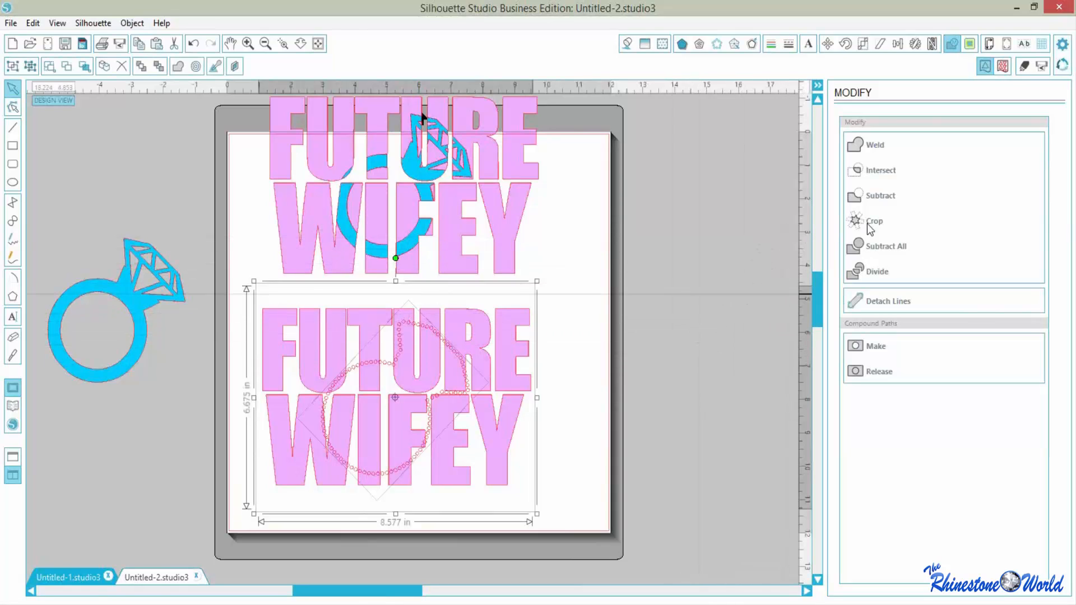
{"action": "left_click", "coordinate": [876, 196]}
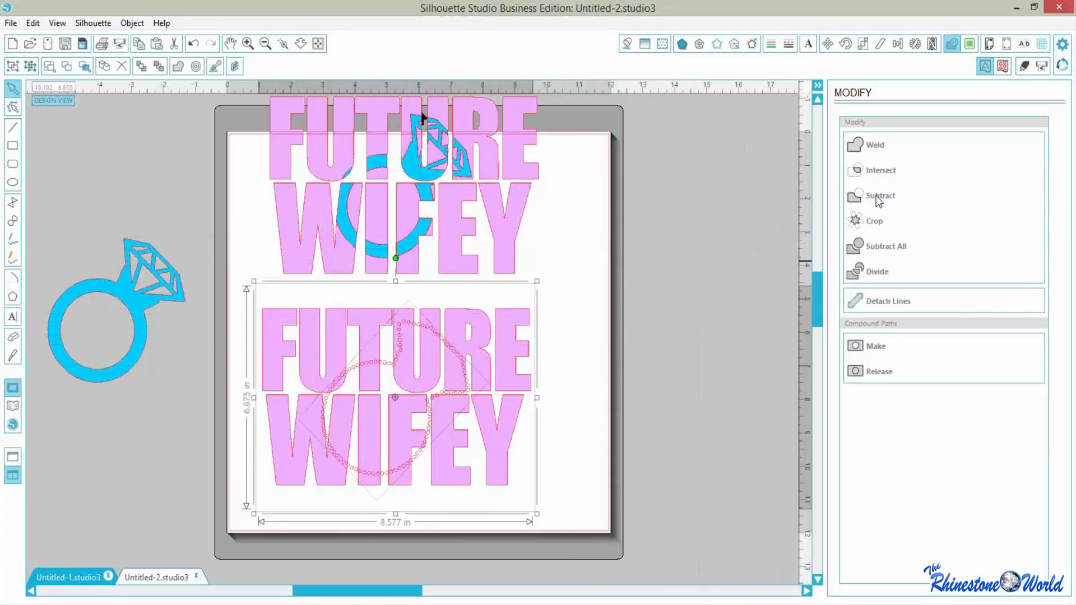
{"action": "key", "text": "i"}
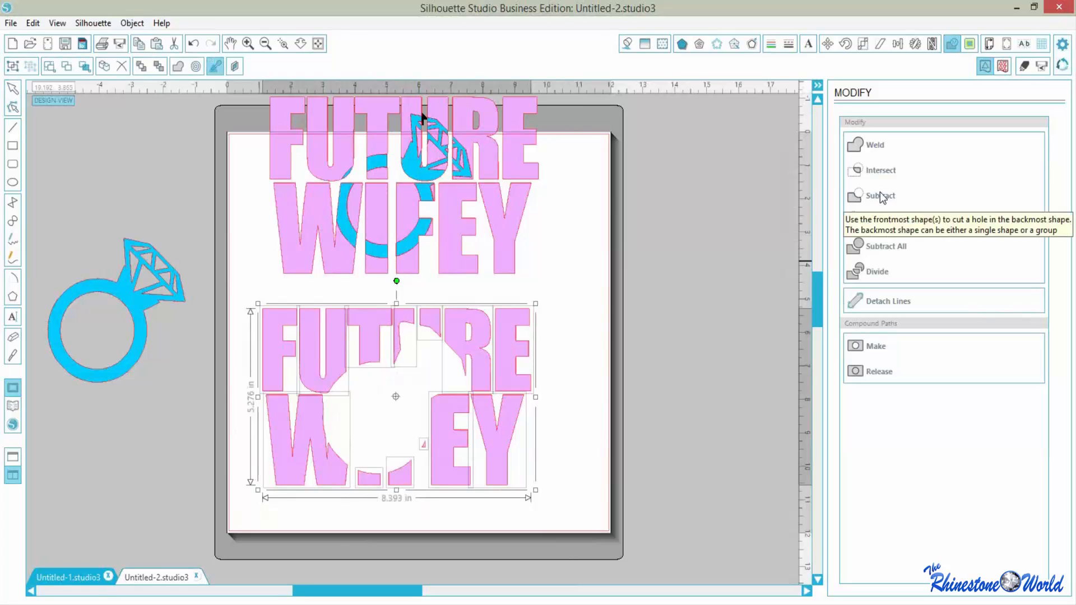
{"action": "key", "text": "ctrl+z"}
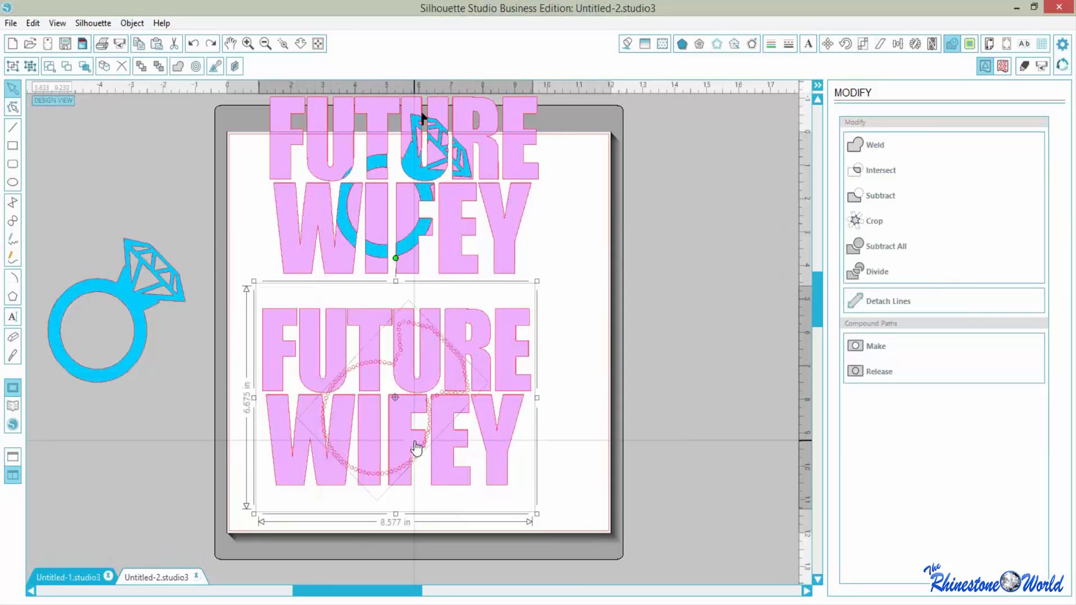
- Try to divide the lower FUTURE WIFEY text with the rhinestone outline and undo the division
{"action": "left_click", "coordinate": [591, 418]}
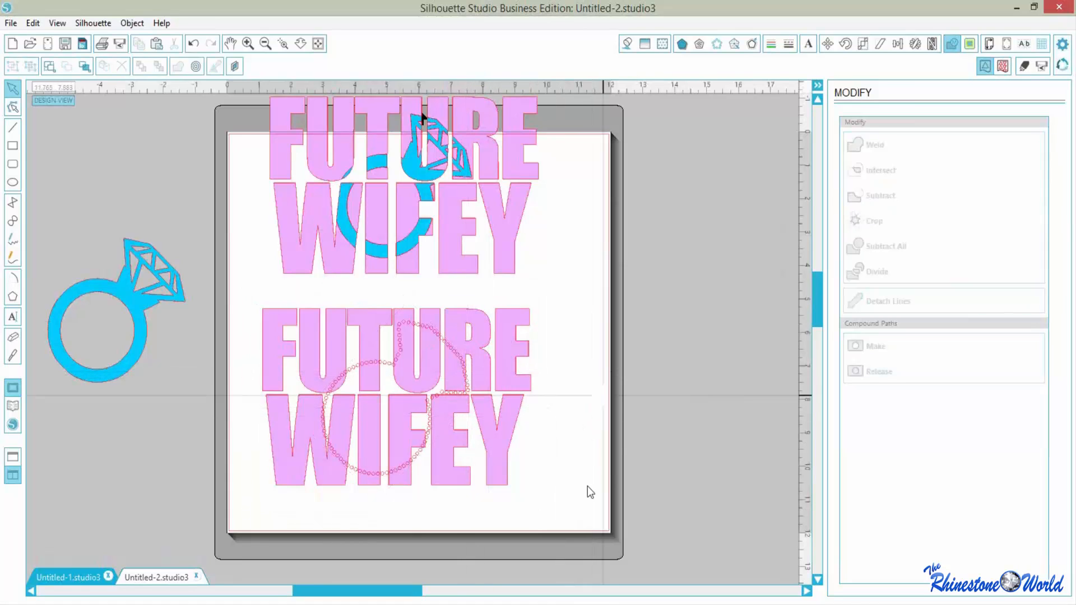
{"action": "left_click", "coordinate": [311, 370]}
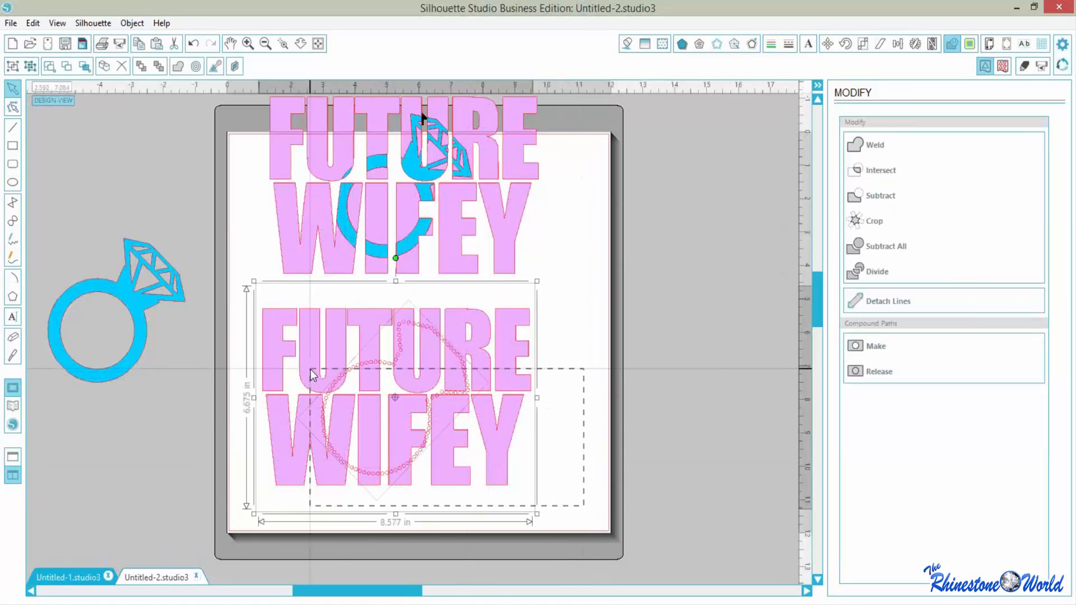
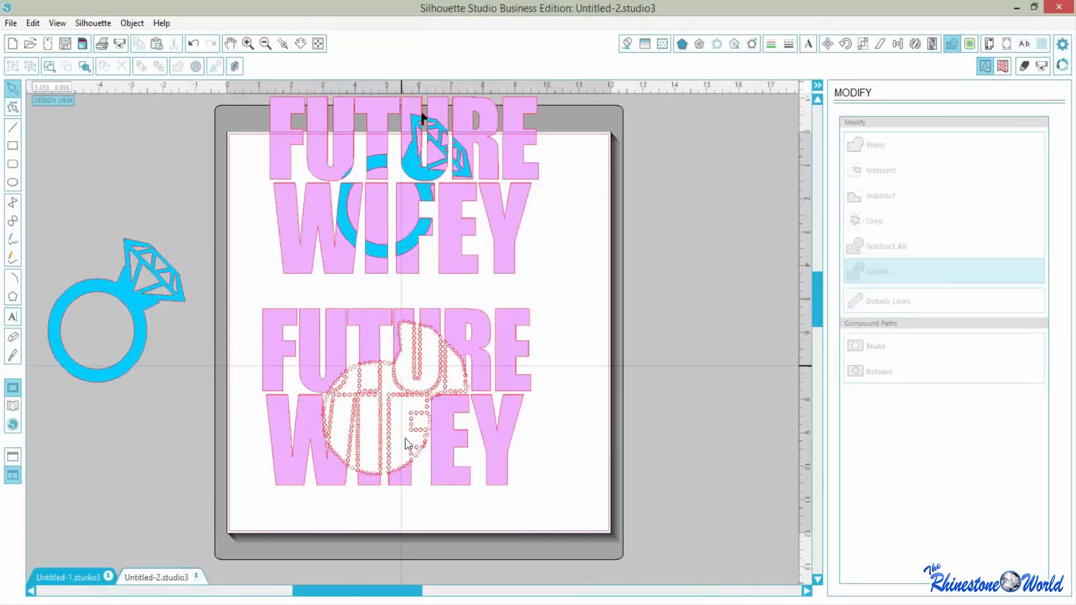
{"action": "key", "text": "ctrl+z"}
{"action": "left_click", "coordinate": [581, 440]}
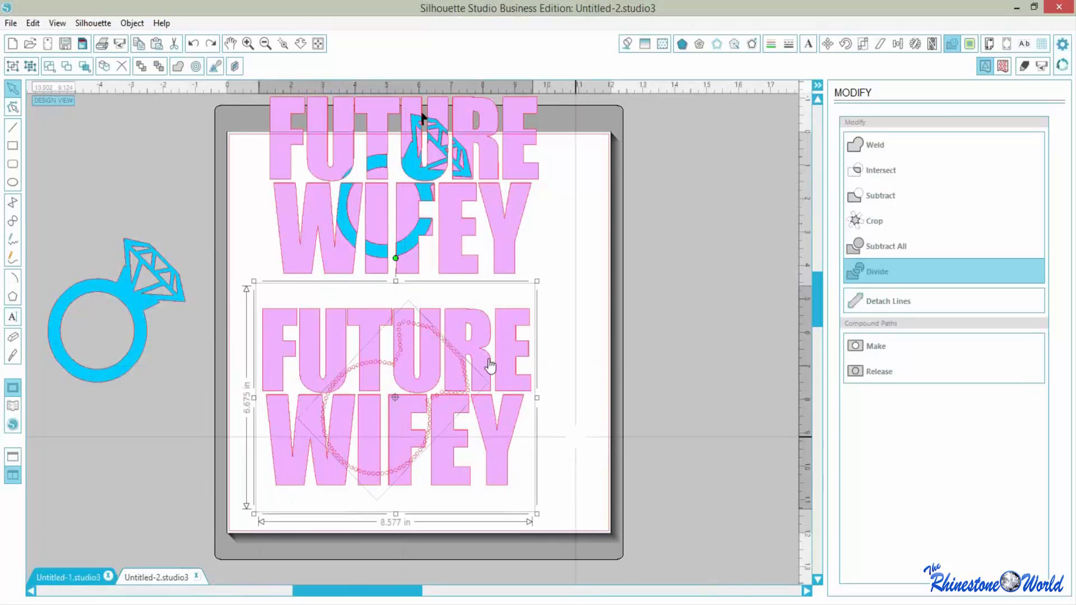
- Move the lower FUTURE WIFEY text off the rhinestone outline, toward the area beside the page
{"action": "left_click", "coordinate": [580, 346]}
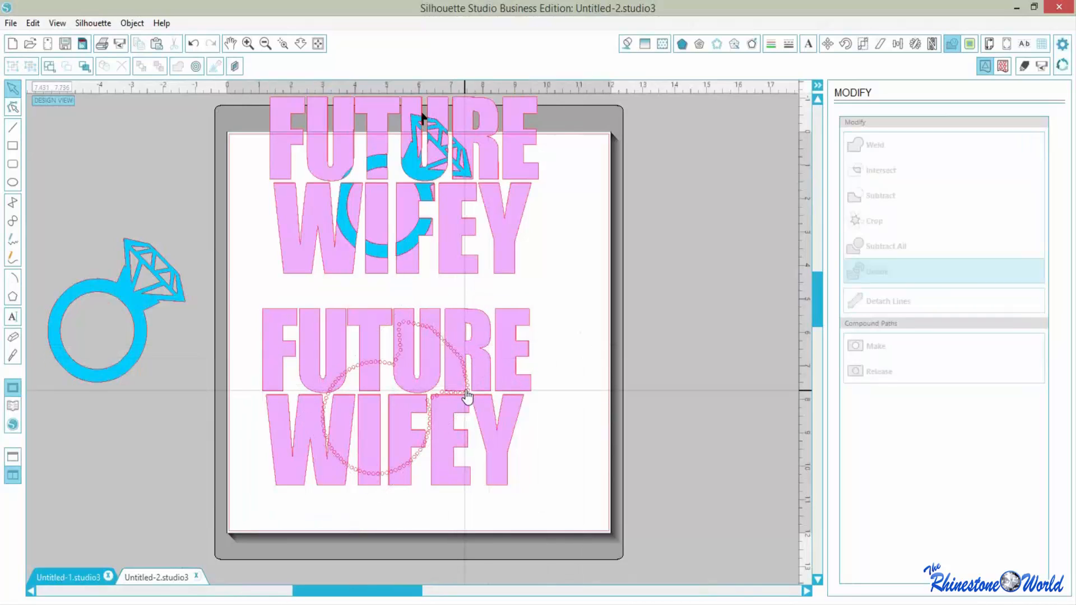
{"action": "left_click", "coordinate": [466, 395]}
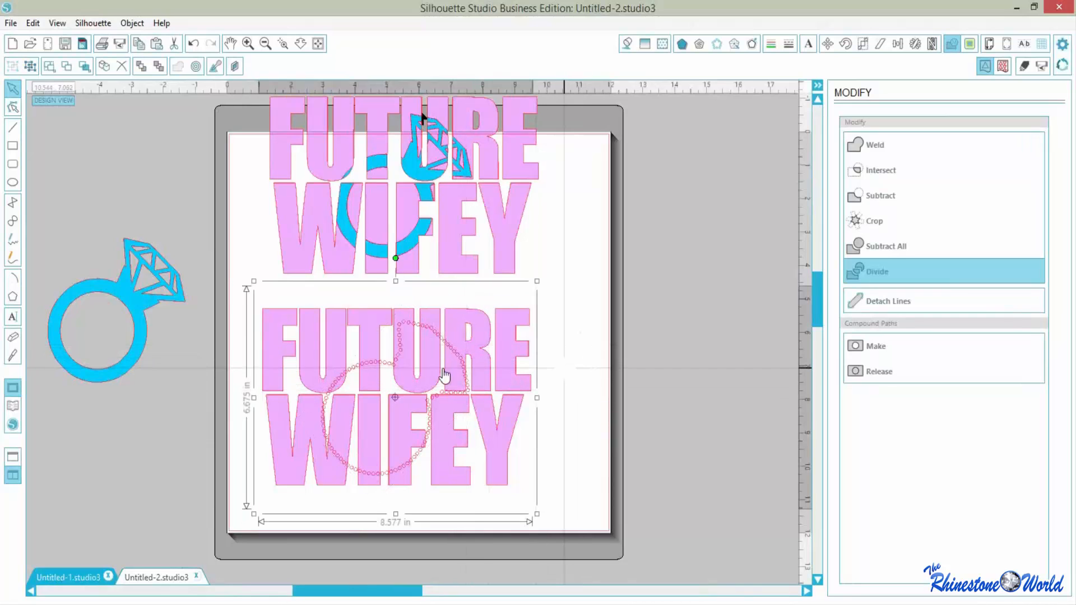
{"action": "left_click", "coordinate": [445, 391]}
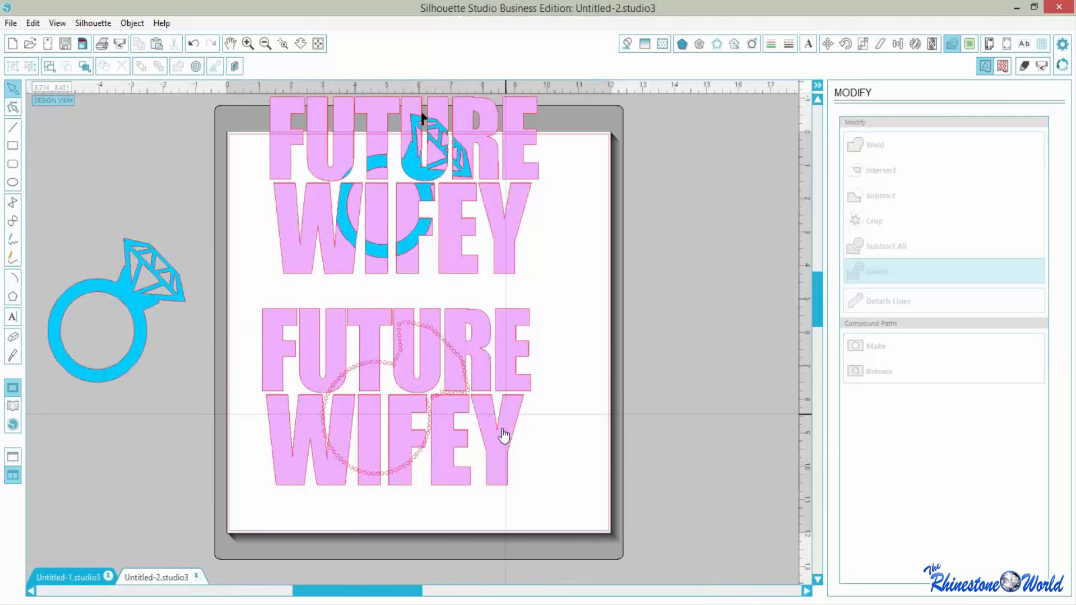
{"action": "left_click_drag", "start_coordinate": [504, 435], "coordinate": [629, 427]}
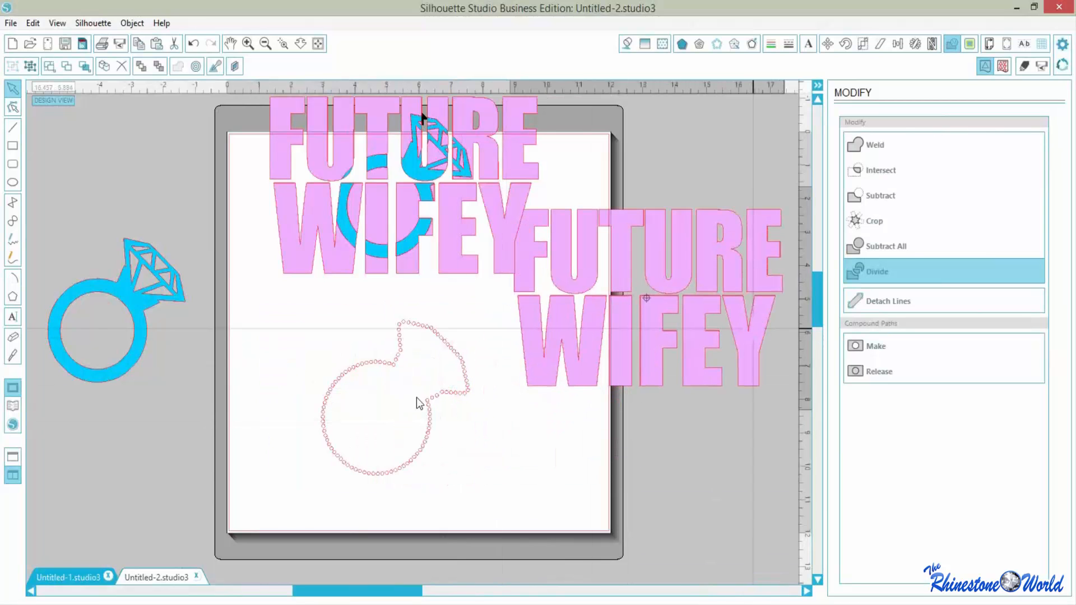
- Select the rhinestone ring outline and release it into individual rhinestones
{"action": "left_click_drag", "start_coordinate": [284, 336], "coordinate": [427, 497]}
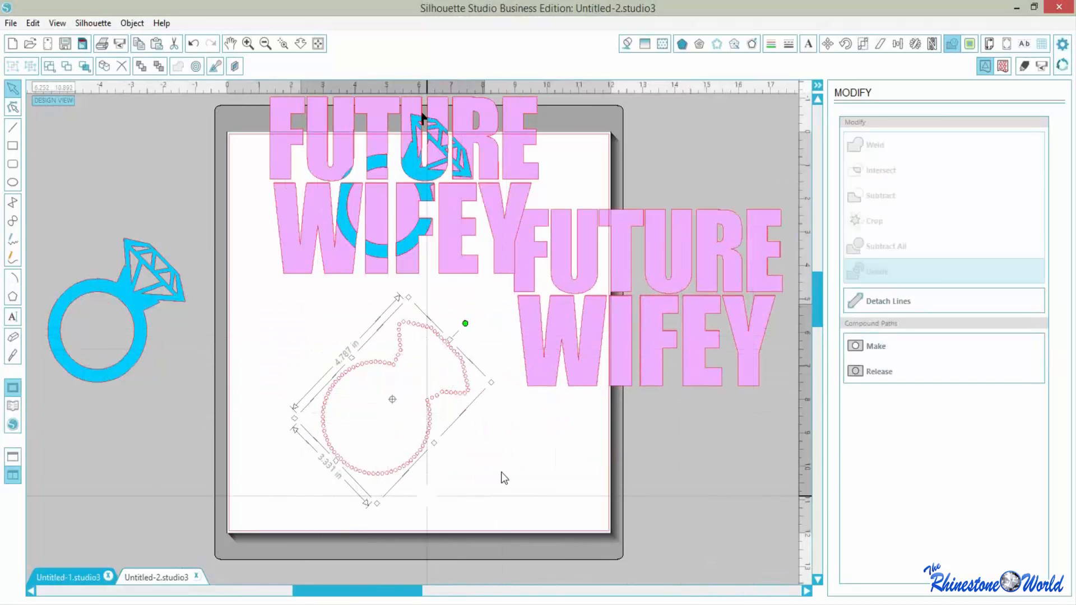
{"action": "left_click", "coordinate": [138, 24]}
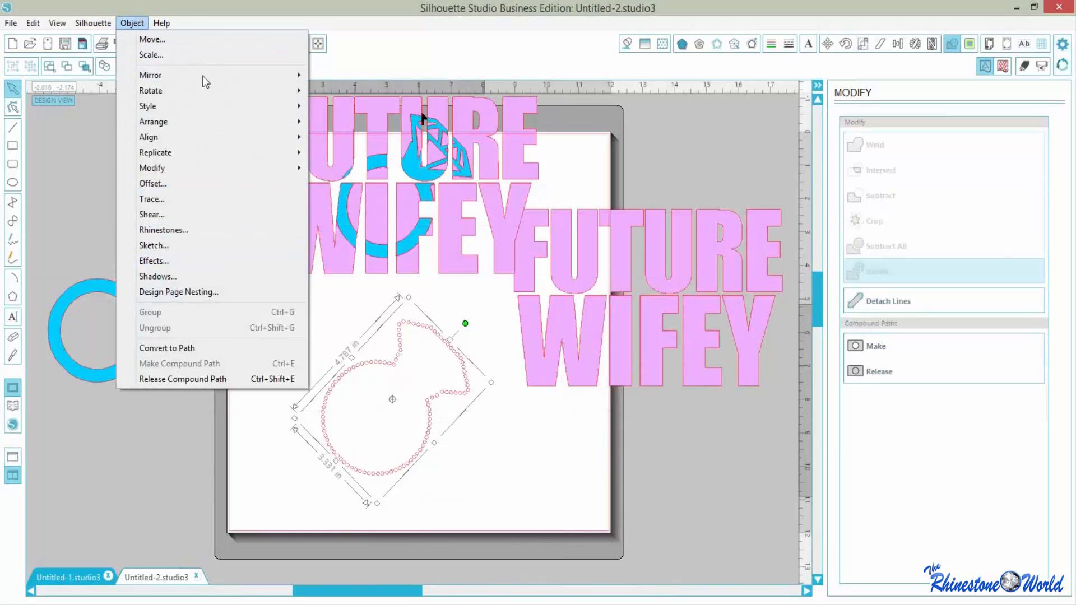
{"action": "key", "text": "Right"}
{"action": "left_click", "coordinate": [340, 461]}
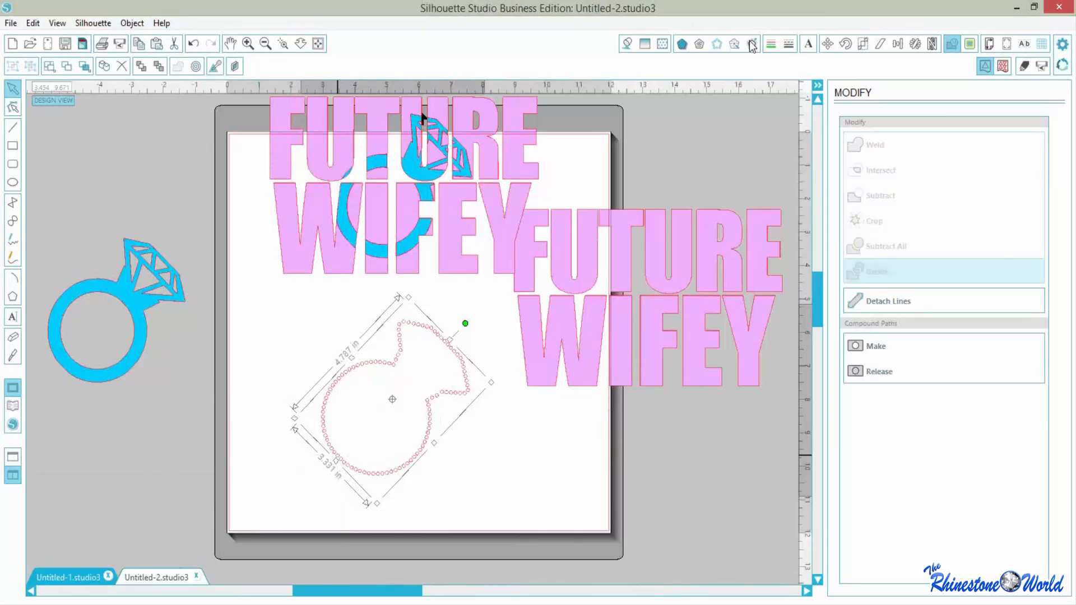
{"action": "left_click", "coordinate": [719, 46]}
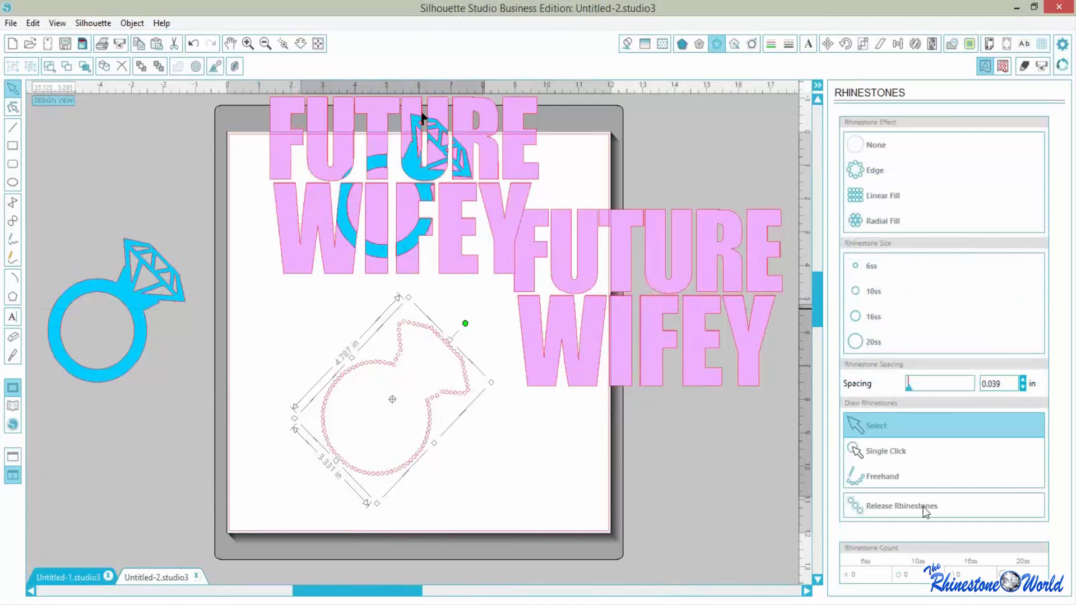
{"action": "left_click", "coordinate": [902, 507]}
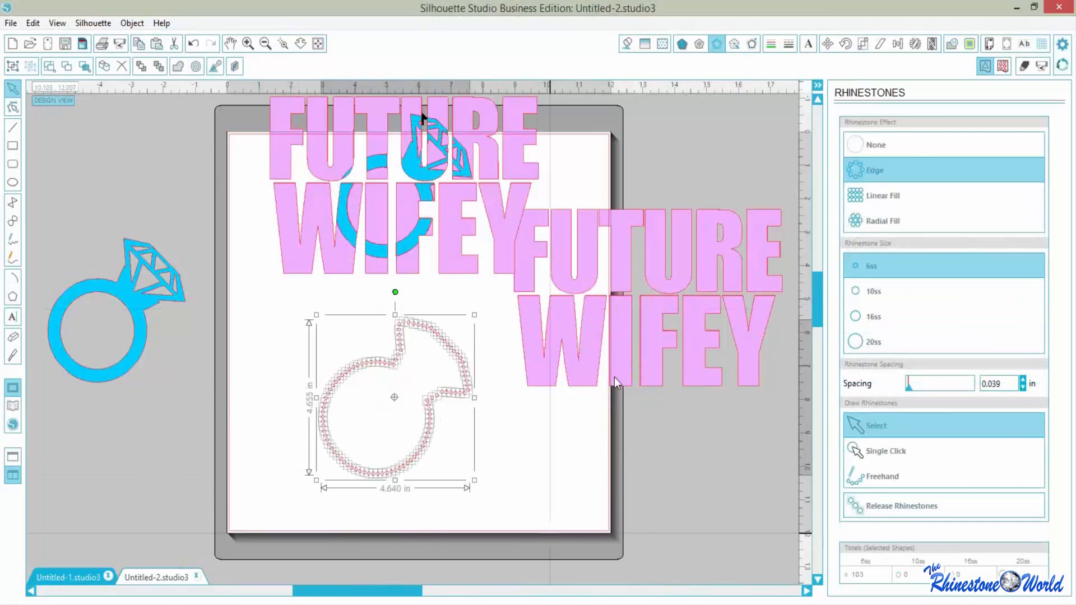
- Move the lower FUTURE WIFEY text farther from the rhinestones and group all the released rhinestones together
{"action": "left_click", "coordinate": [260, 355]}
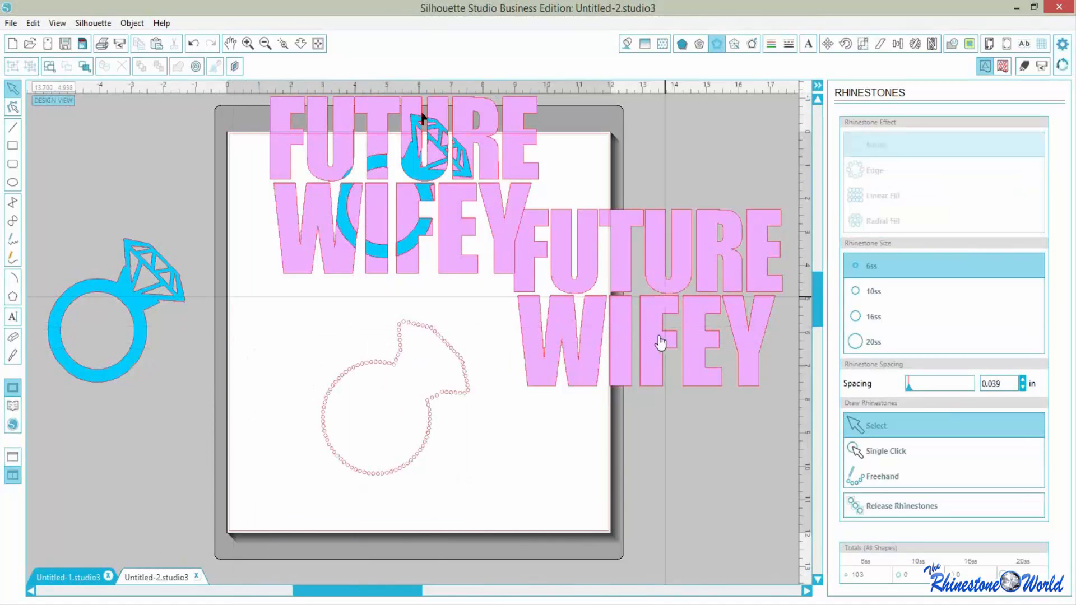
{"action": "left_click_drag", "start_coordinate": [661, 346], "coordinate": [415, 435]}
{"action": "left_click_drag", "start_coordinate": [745, 372], "coordinate": [728, 379]}
{"action": "left_click", "coordinate": [264, 319]}
{"action": "left_click_drag", "start_coordinate": [499, 480], "coordinate": [499, 480]}
{"action": "left_click", "coordinate": [132, 23]}
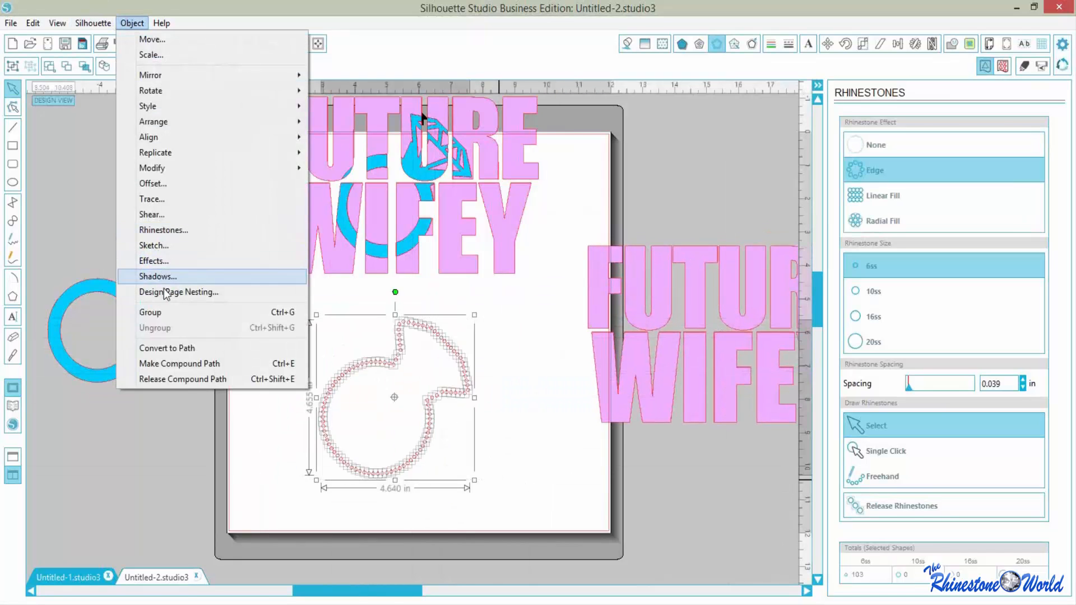
{"action": "left_click", "coordinate": [154, 312]}
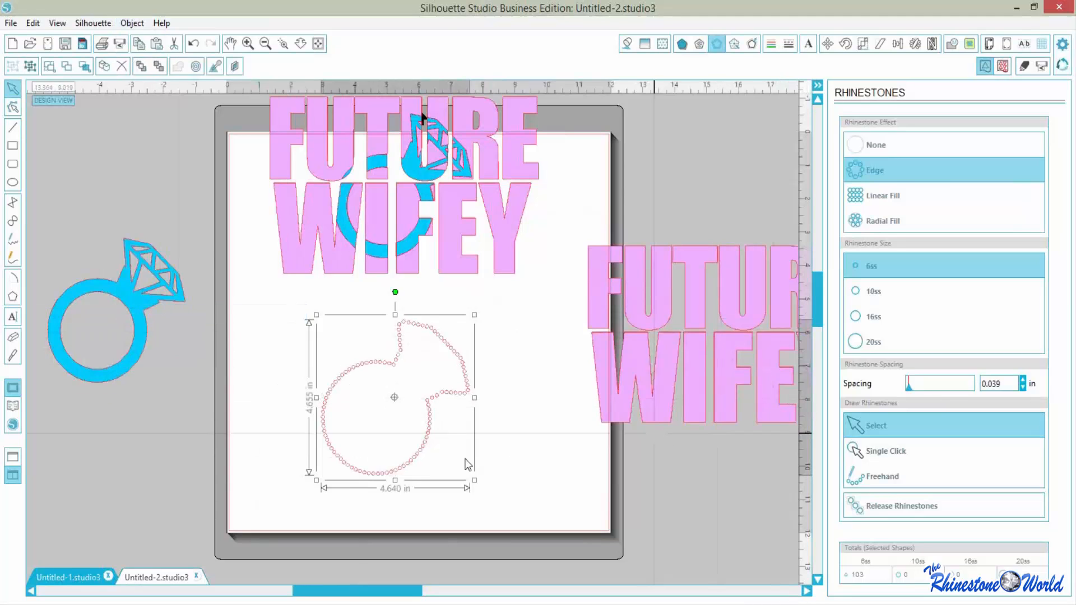
- Move the FUTURE WIFEY text back over the grouped rhinestones and center-align the two objects
{"action": "left_click_drag", "start_coordinate": [718, 414], "coordinate": [399, 480]}
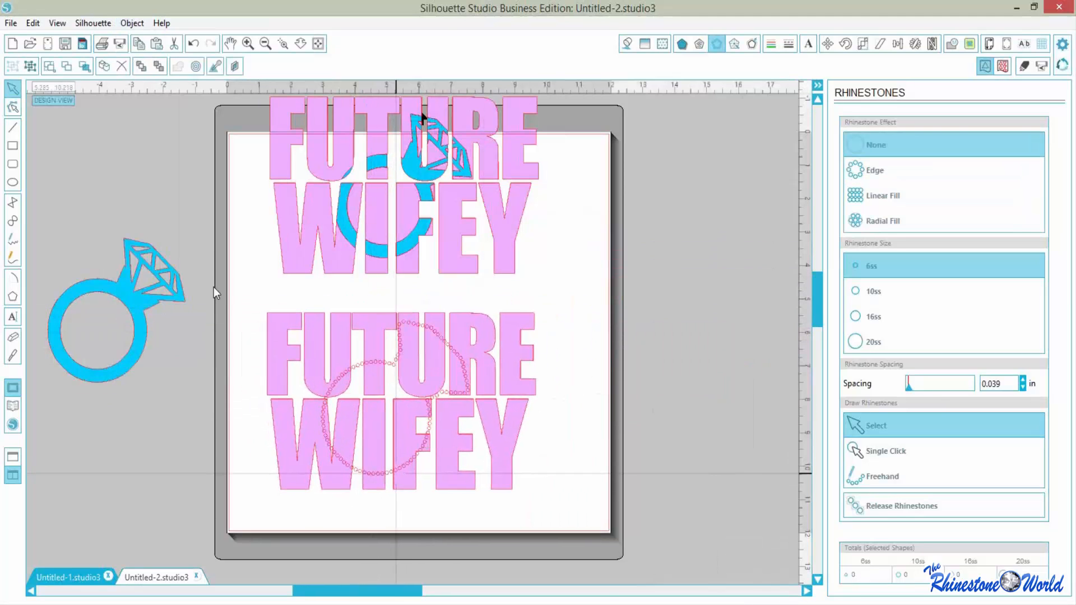
{"action": "left_click", "coordinate": [214, 287]}
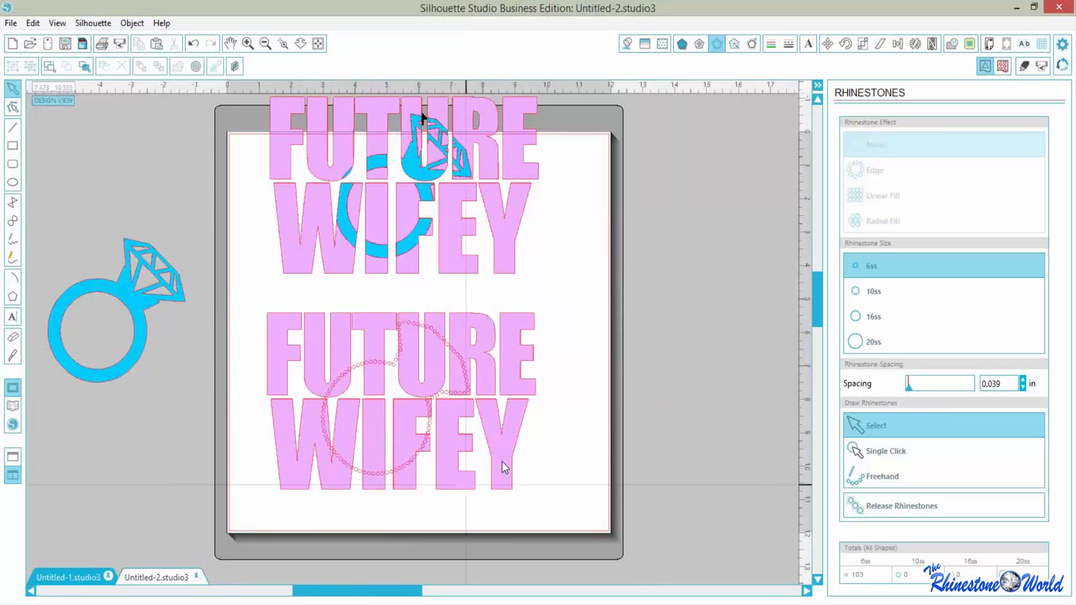
{"action": "left_click", "coordinate": [355, 423]}
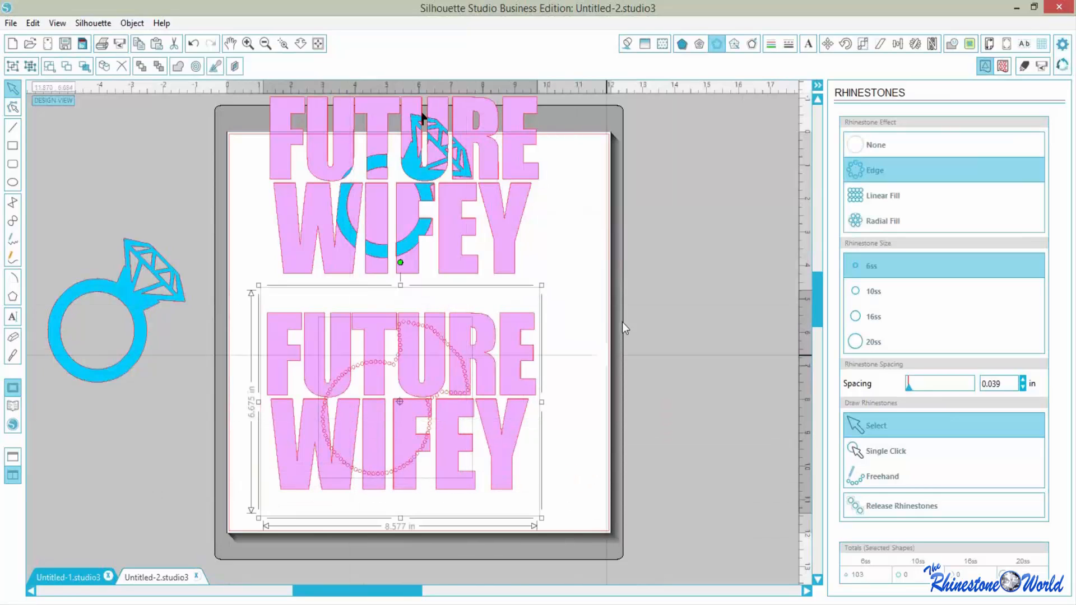
{"action": "left_click", "coordinate": [899, 44]}
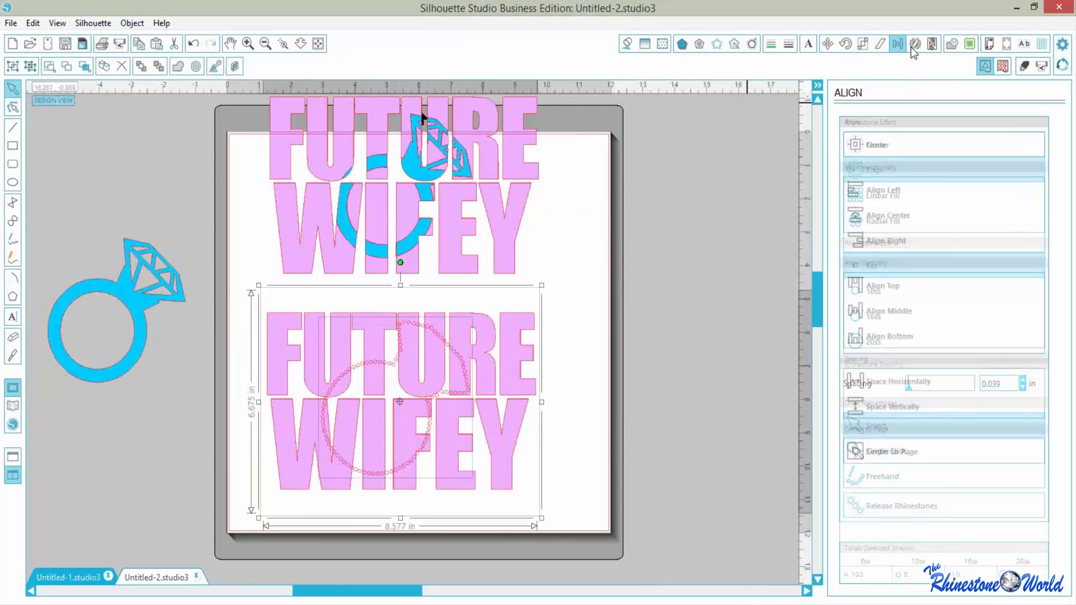
{"action": "left_click", "coordinate": [883, 147]}
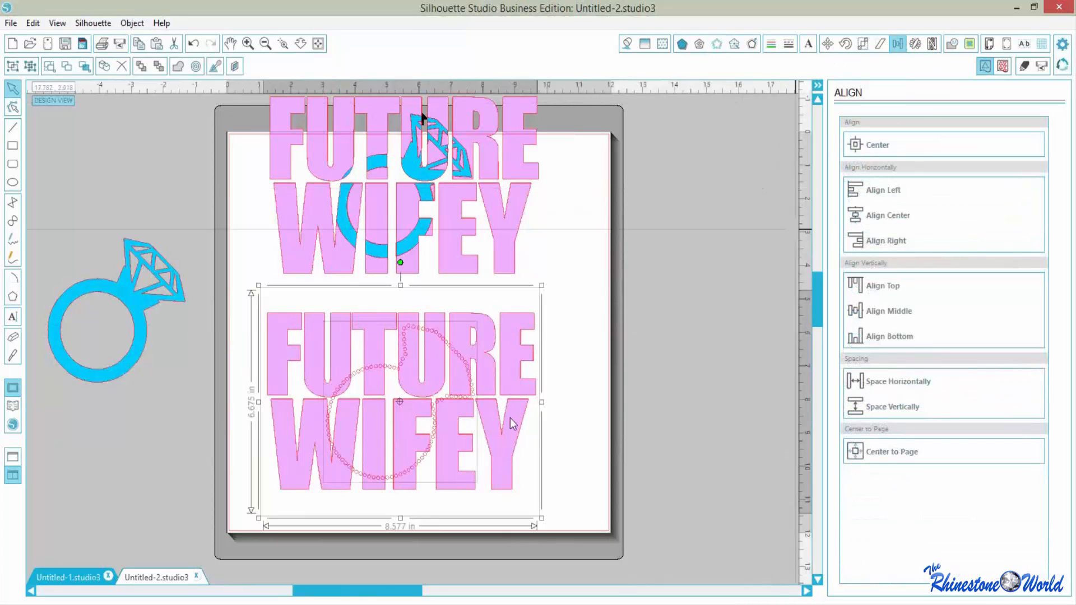
- Try to release the rhinestones of the grouped ring outline on the lower text
{"action": "left_click", "coordinate": [952, 45]}
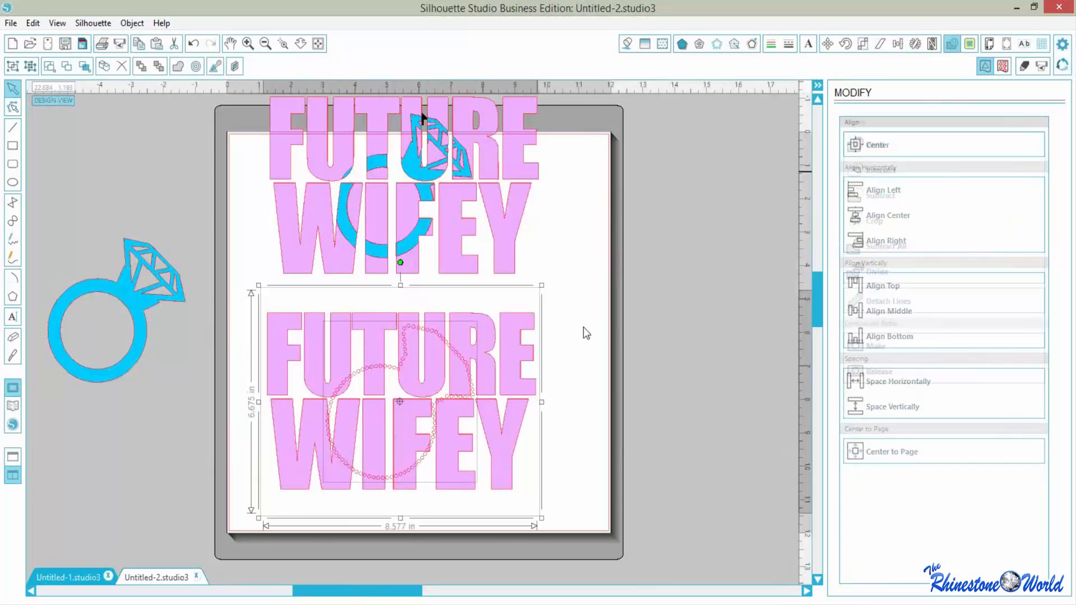
{"action": "key", "text": "Escape"}
{"action": "left_click", "coordinate": [422, 468]}
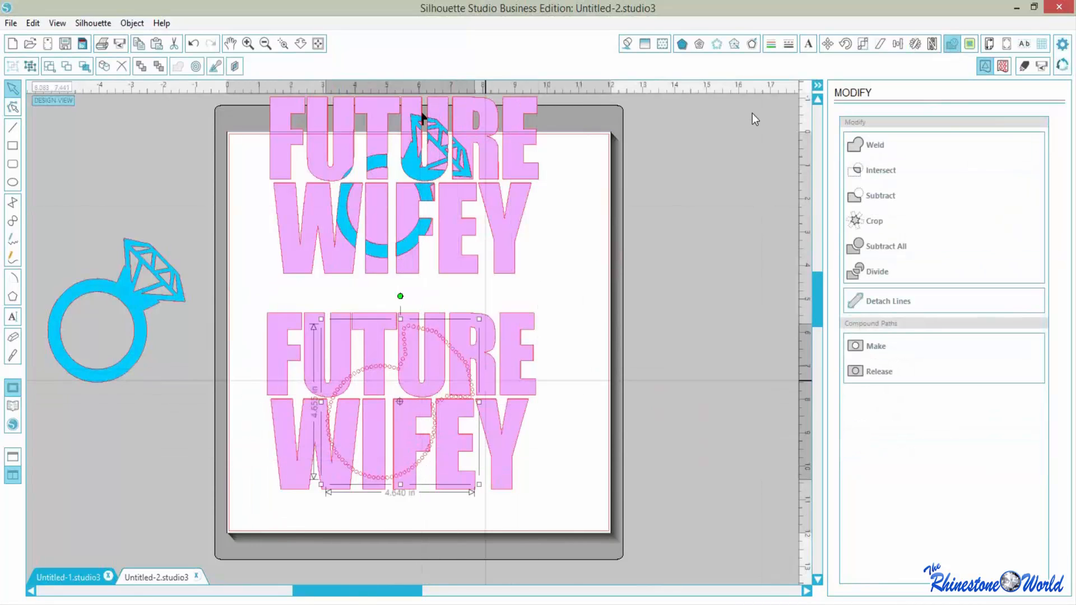
{"action": "left_click", "coordinate": [720, 46]}
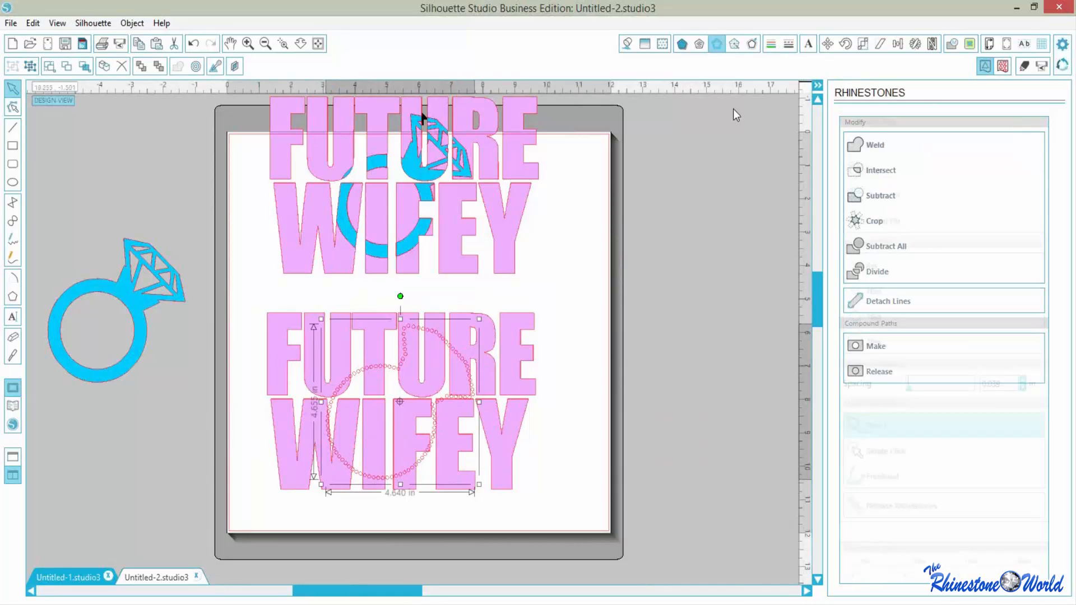
{"action": "left_click", "coordinate": [869, 501]}
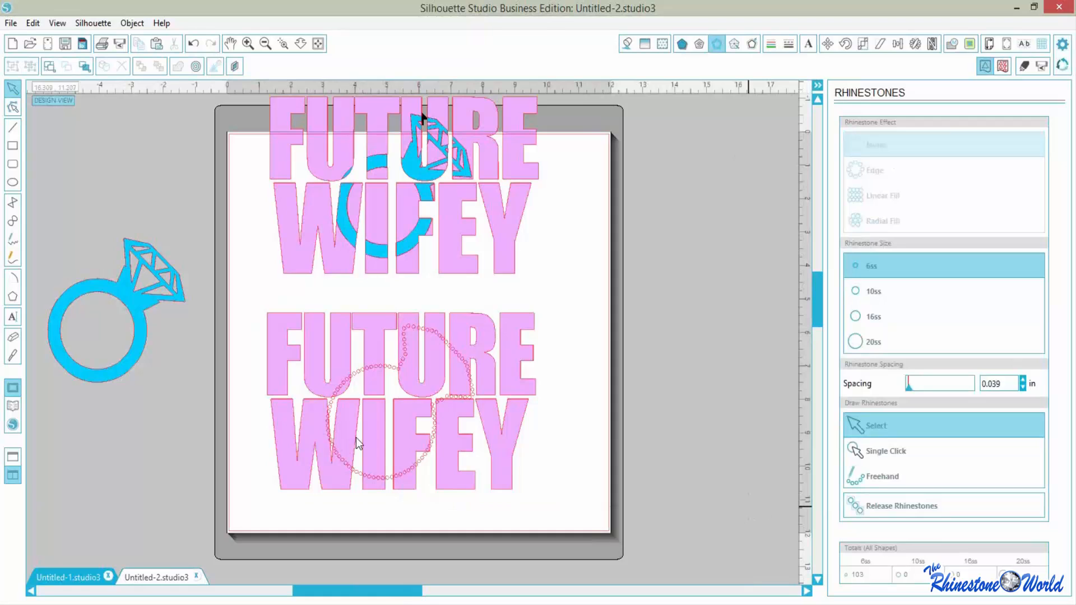
- Select the grouped rhinestone ring outline on the lower FUTURE WIFEY text and ungroup it into individual rhinestones
{"action": "left_click_drag", "start_coordinate": [248, 307], "coordinate": [494, 510]}
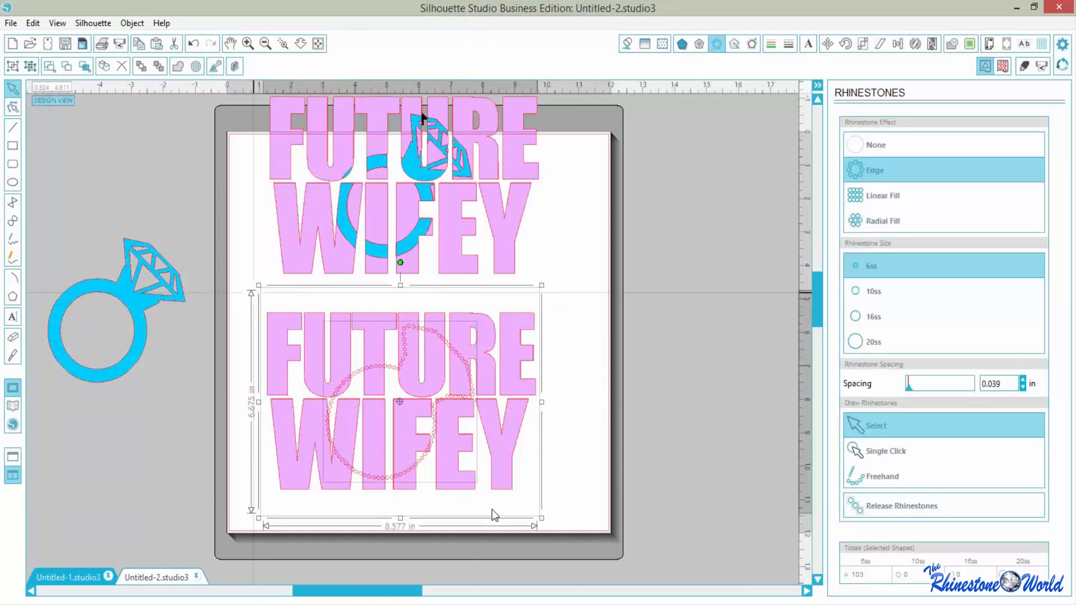
{"action": "left_click", "coordinate": [506, 493]}
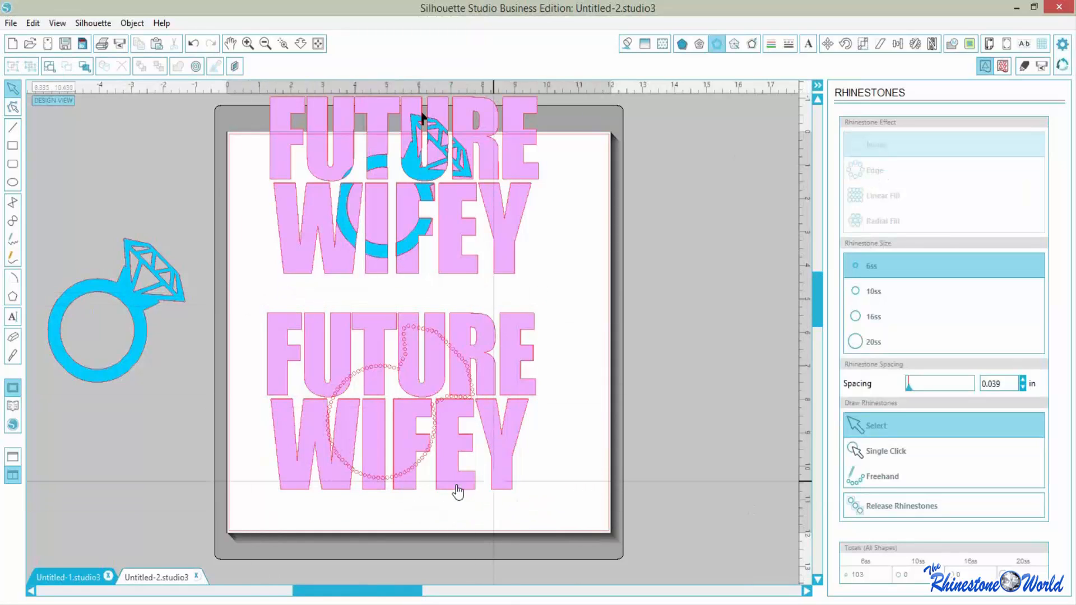
{"action": "left_click", "coordinate": [420, 465]}
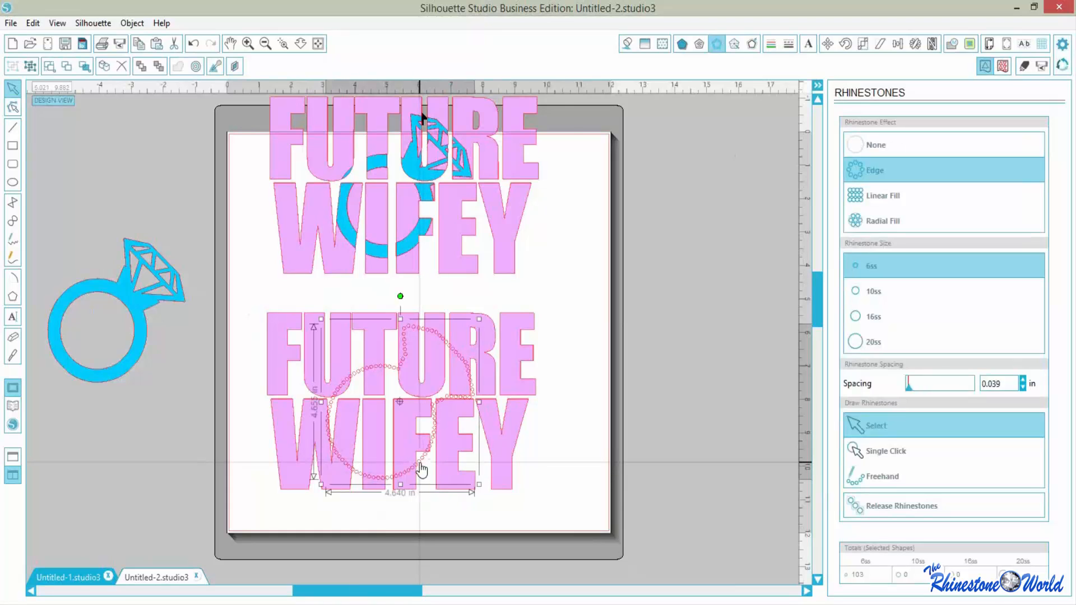
{"action": "right_click", "coordinate": [420, 465]}
{"action": "left_click", "coordinate": [460, 335]}
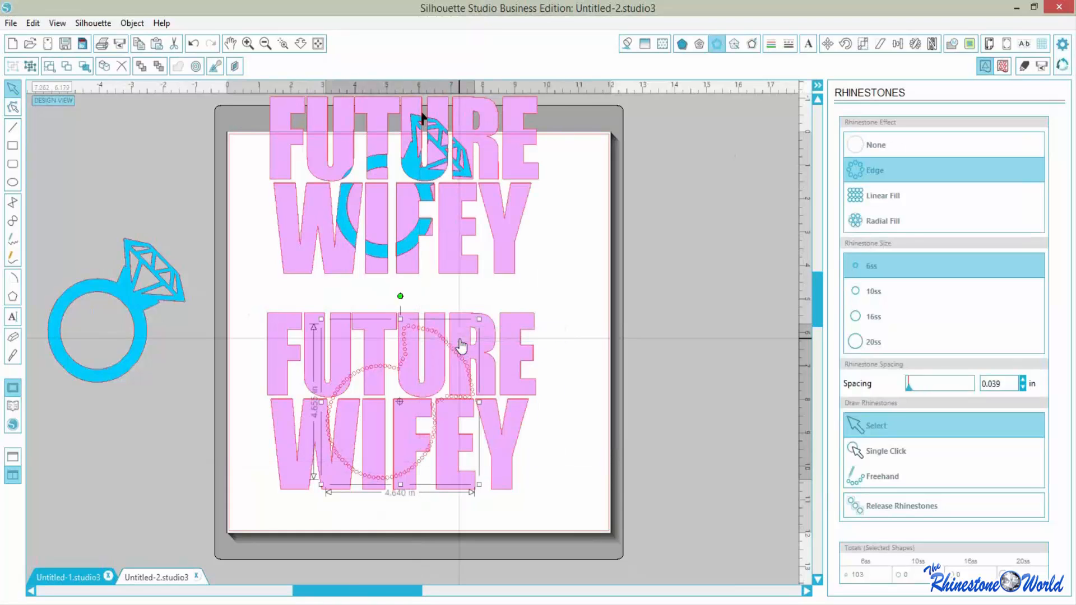
- Select the lower FUTURE WIFEY text with all its rhinestones and subtract the rhinestone circles from the letters
{"action": "left_click", "coordinate": [238, 311]}
{"action": "left_click", "coordinate": [516, 513]}
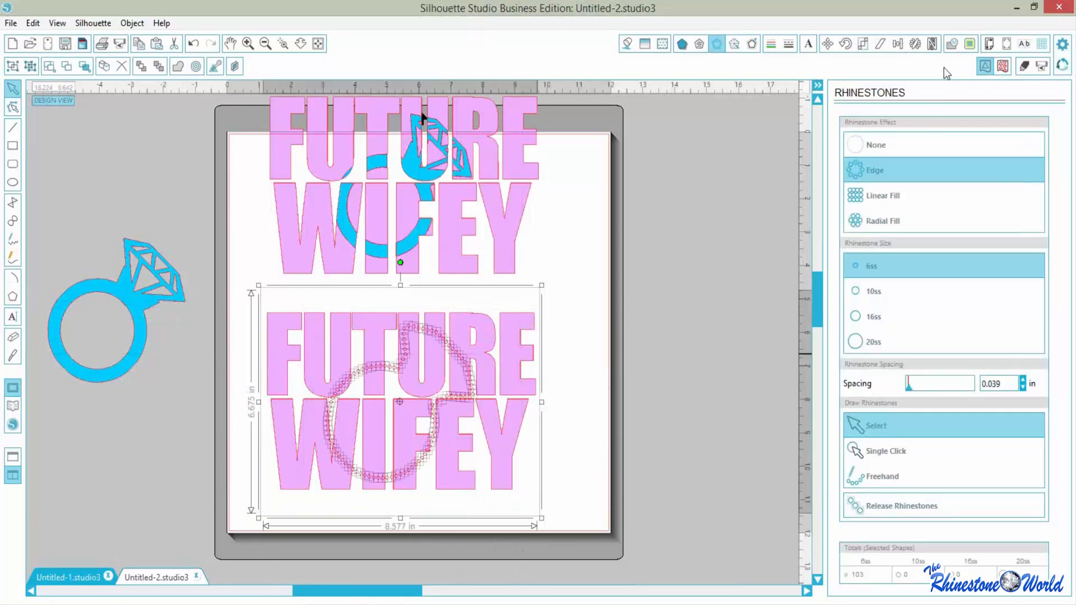
{"action": "left_click", "coordinate": [950, 47]}
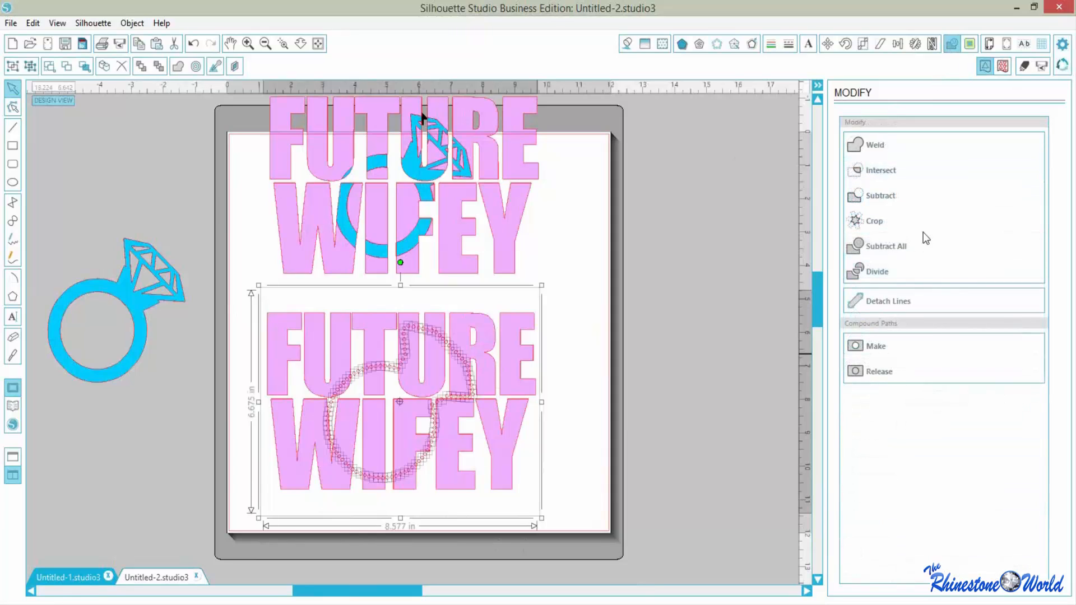
{"action": "left_click", "coordinate": [884, 195]}
{"action": "key", "text": "ctrl+z"}
{"action": "left_click", "coordinate": [884, 196]}
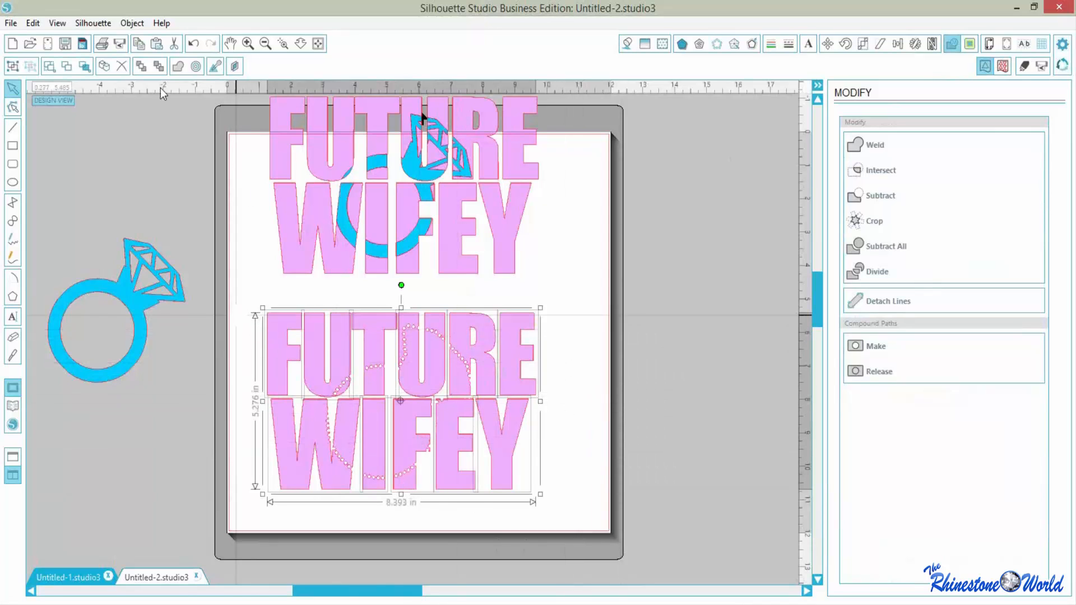
- Group the lower cut-out text, and move the blue ring pieces from the upper design onto it inside the rhinestone holes
{"action": "left_click", "coordinate": [132, 23]}
{"action": "left_click", "coordinate": [161, 314]}
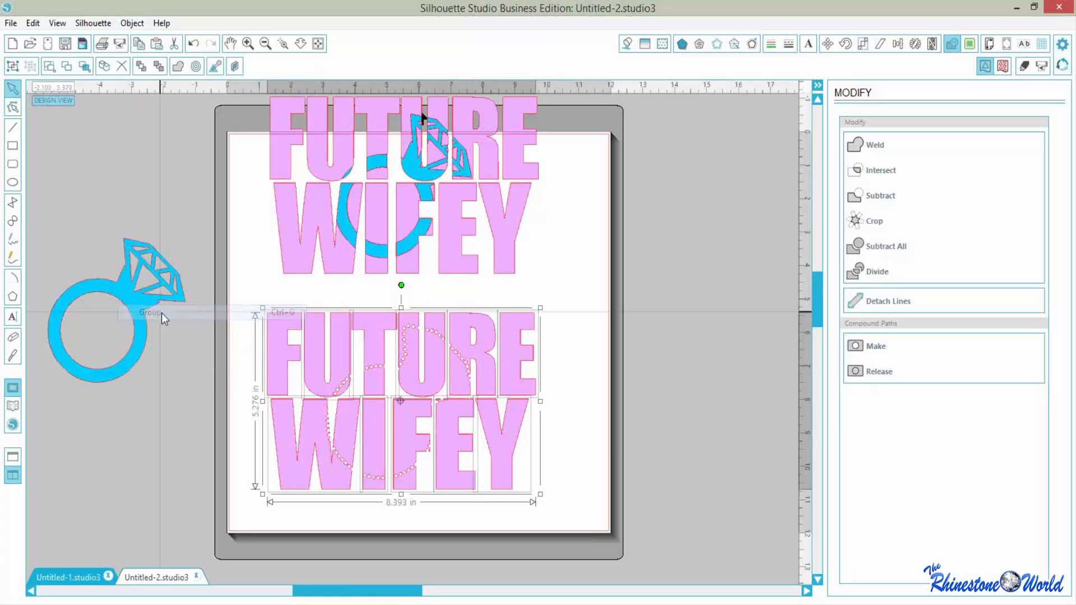
{"action": "left_click", "coordinate": [523, 297]}
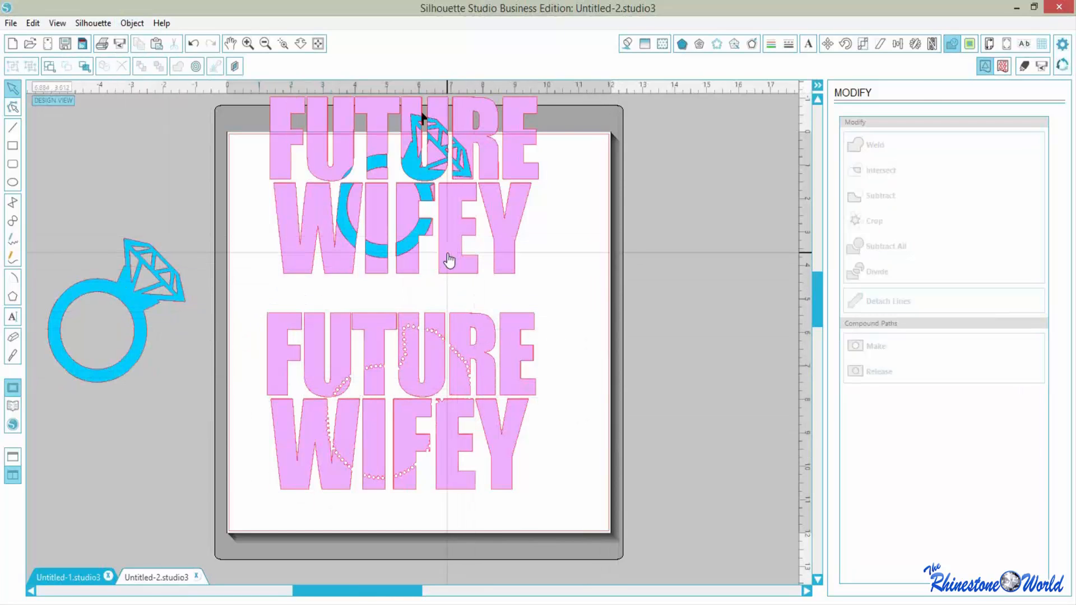
{"action": "mouse_move", "coordinate": [410, 246]}
{"action": "left_mouse_down"}
{"action": "mouse_move", "coordinate": [413, 413]}
{"action": "mouse_move", "coordinate": [415, 219]}
{"action": "mouse_move", "coordinate": [421, 241]}
{"action": "left_mouse_up"}
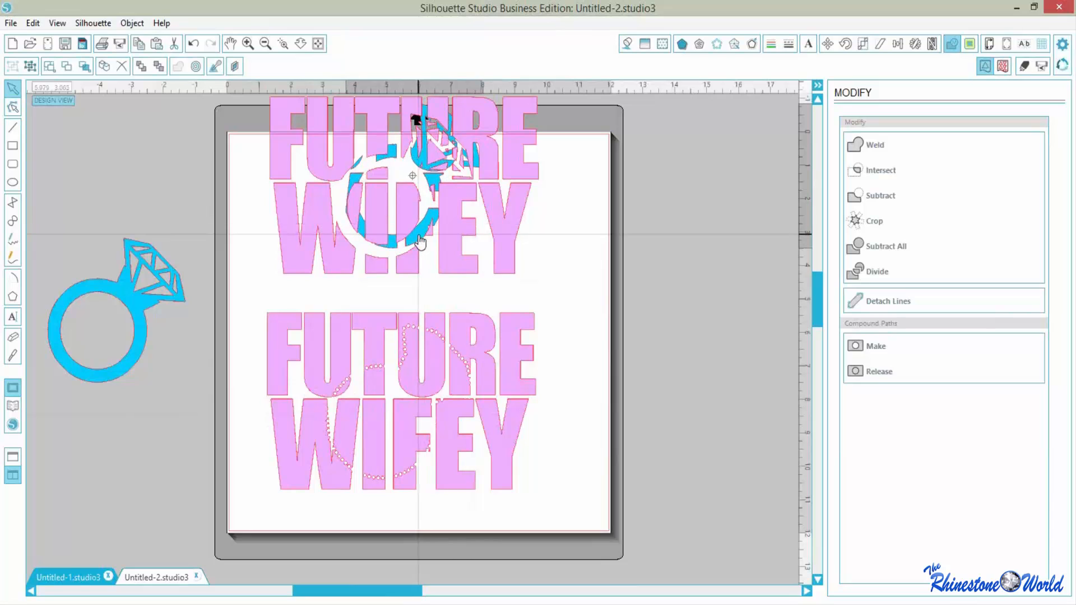
{"action": "left_click_drag", "start_coordinate": [431, 331], "coordinate": [408, 467]}
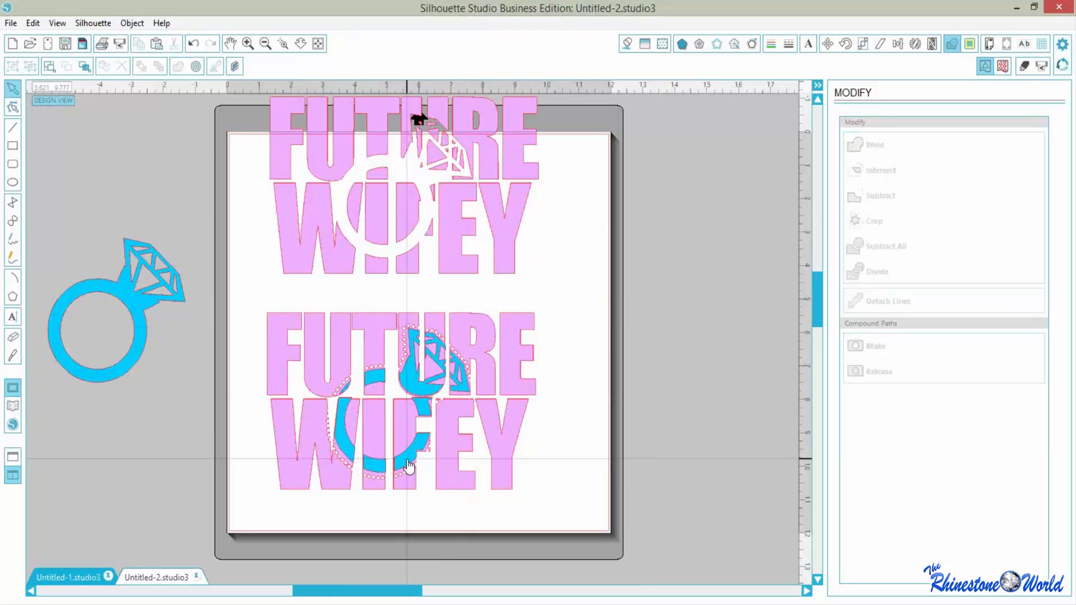
- Paste another copy of the original text-and-ring design beside the page and delete its FUTURE WIFEY text, keeping the whole ring
{"action": "key", "text": "ctrl+v"}
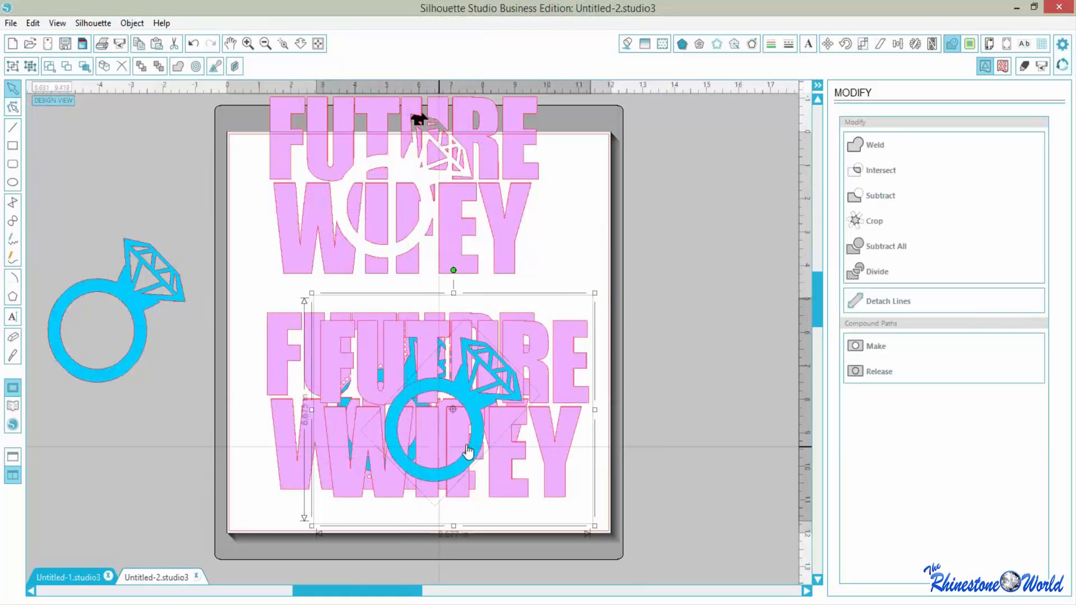
{"action": "left_click_drag", "start_coordinate": [576, 449], "coordinate": [743, 357]}
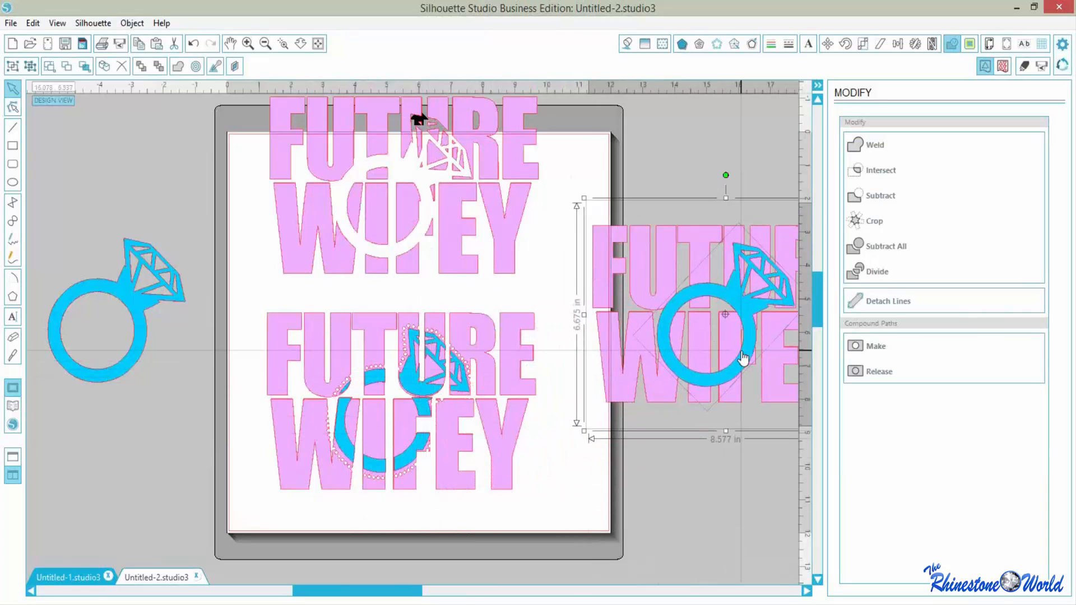
{"action": "left_click", "coordinate": [622, 387]}
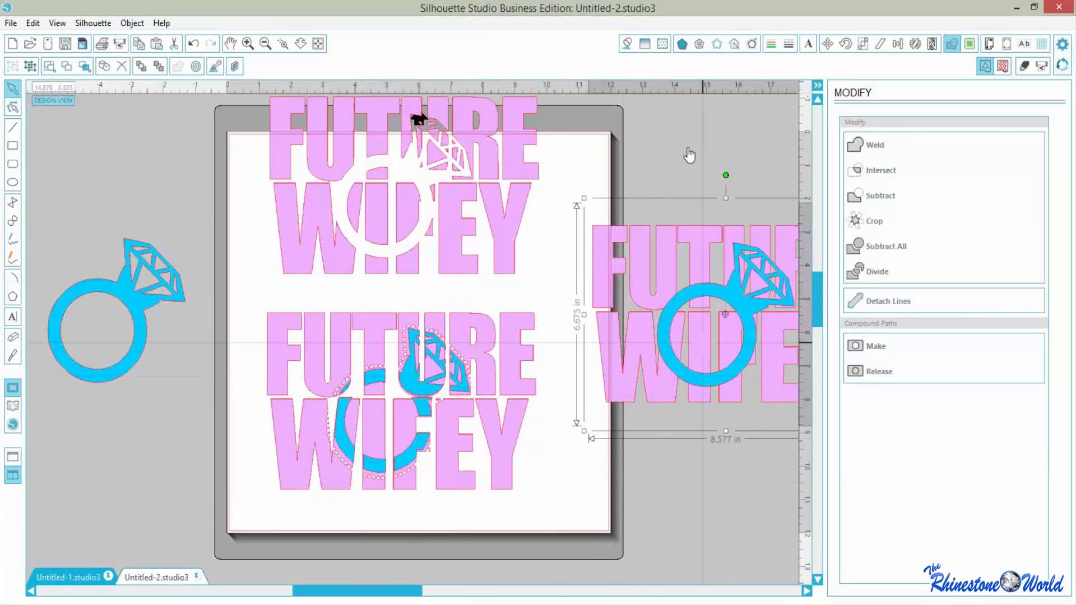
{"action": "key", "text": "Delete"}
- Duplicate the blue ring pieces on the lower text and move the copy off the page near the spare whole ring
{"action": "left_click", "coordinate": [423, 412]}
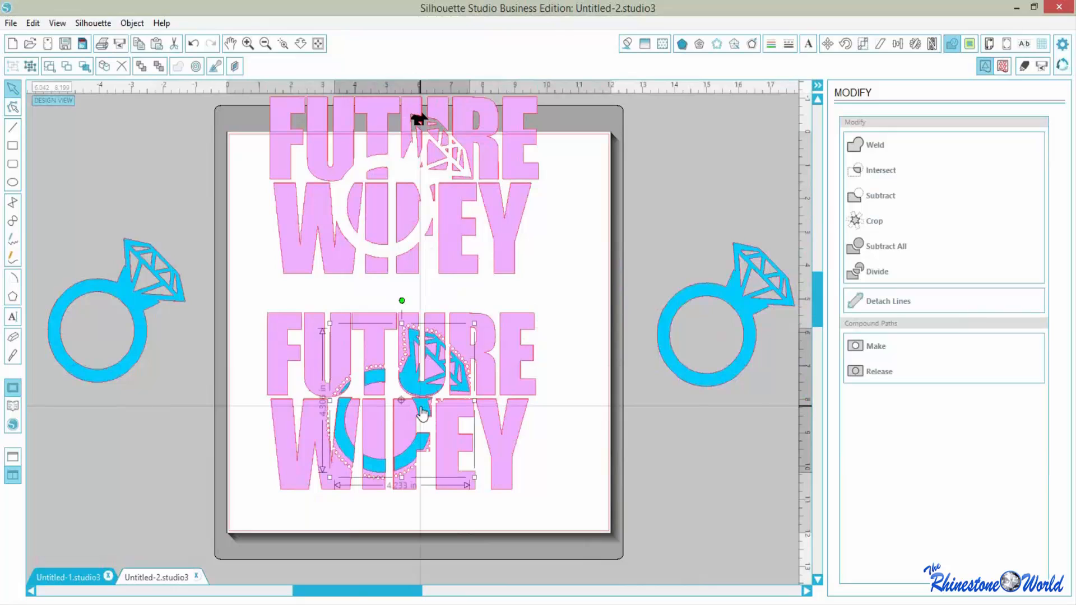
{"action": "left_click_drag", "start_coordinate": [426, 403], "coordinate": [452, 429]}
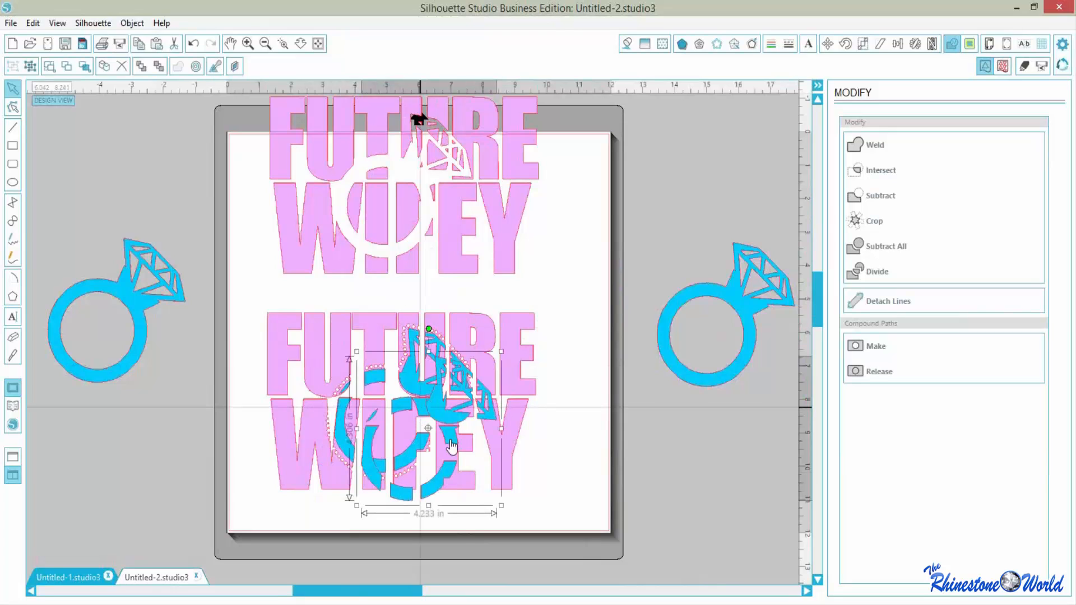
{"action": "left_click_drag", "start_coordinate": [670, 447], "coordinate": [700, 433]}
- Try to crop the blue ring pieces together with the lower FUTURE WIFEY text, and undo the crop
{"action": "left_click", "coordinate": [402, 460]}
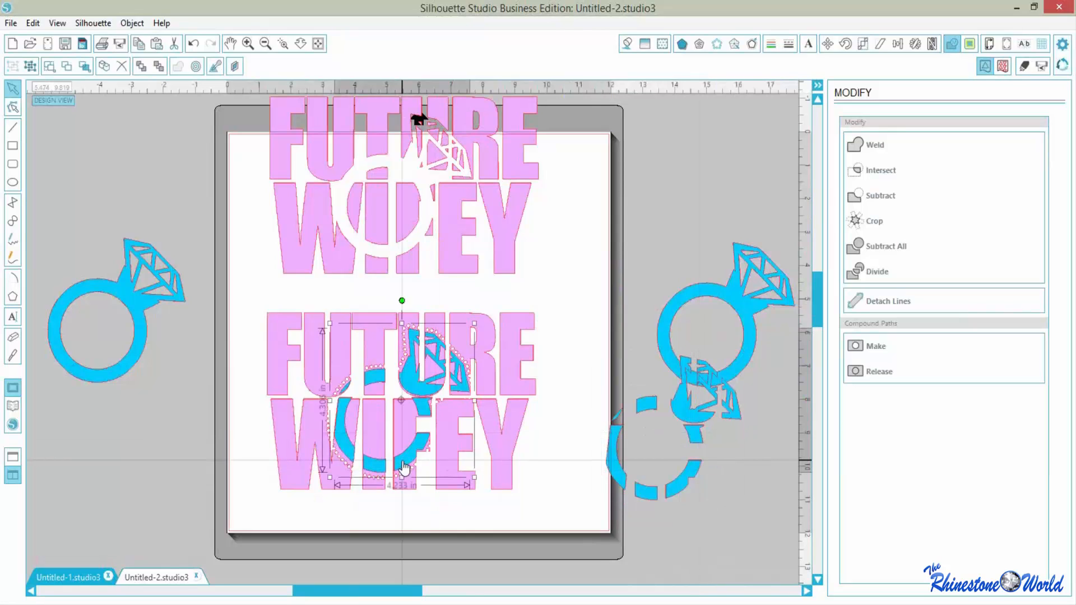
{"action": "left_click", "coordinate": [289, 485], "text": "shift"}
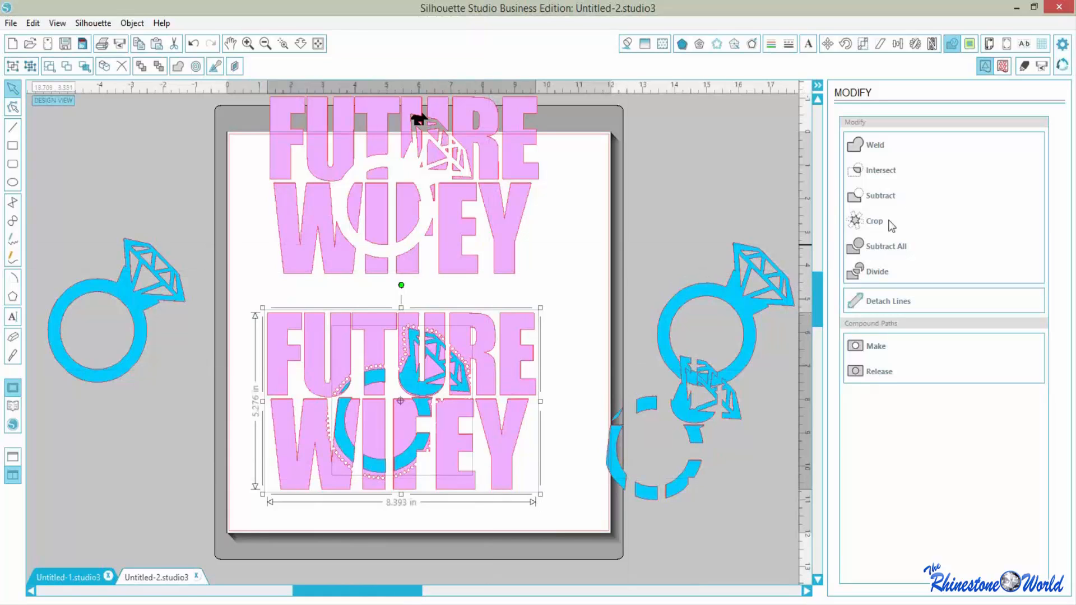
{"action": "left_click", "coordinate": [869, 222]}
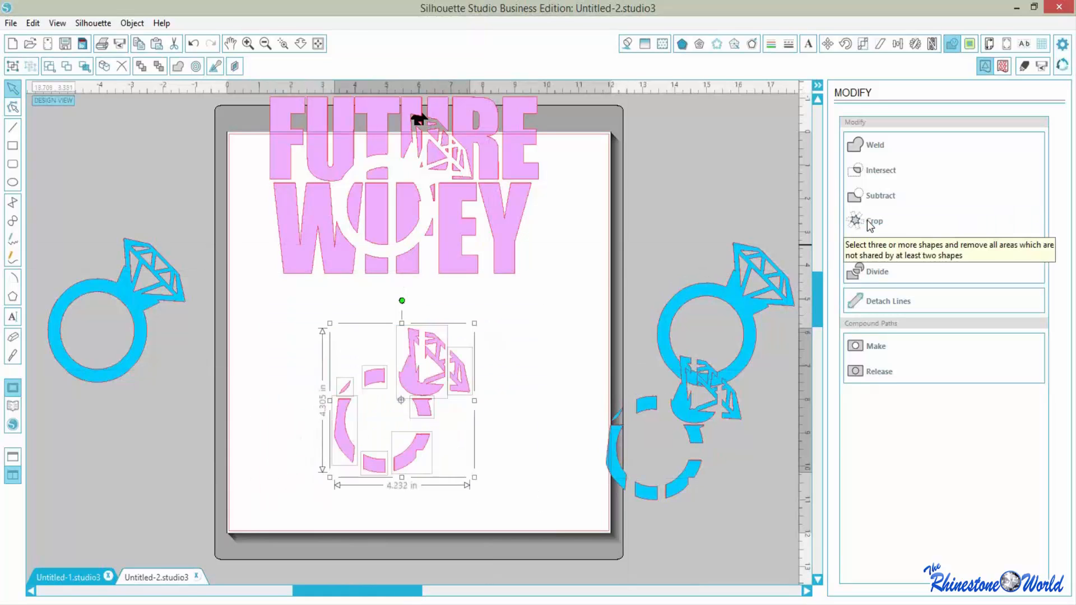
{"action": "key", "text": "ctrl+z"}
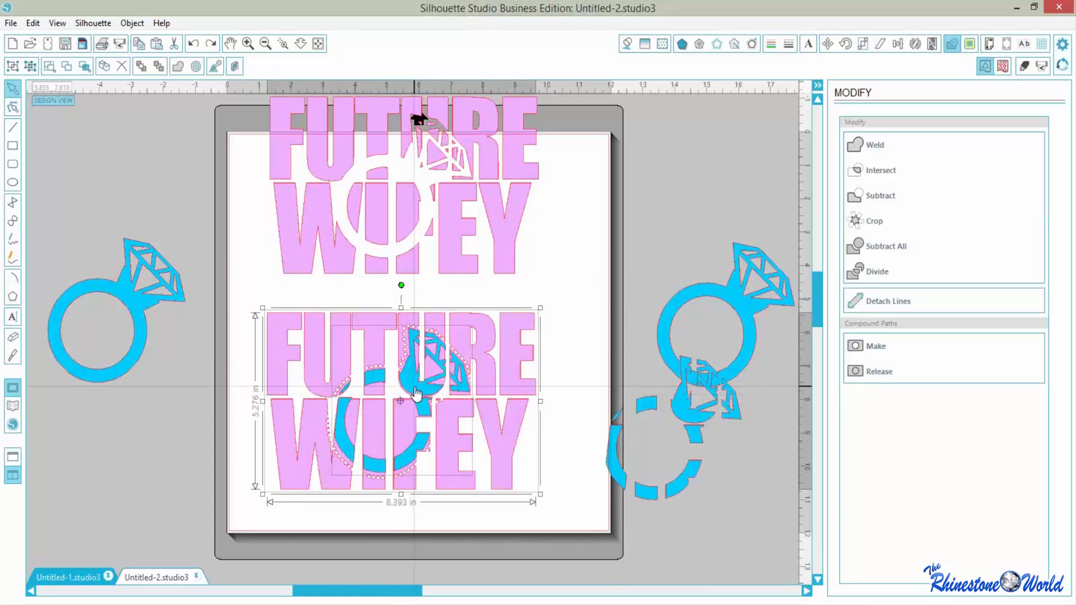
- Nudge the blue ring pieces on the lower text so they sit evenly within the rhinestone holes
{"action": "left_click", "coordinate": [406, 469]}
{"action": "left_click", "coordinate": [405, 470]}
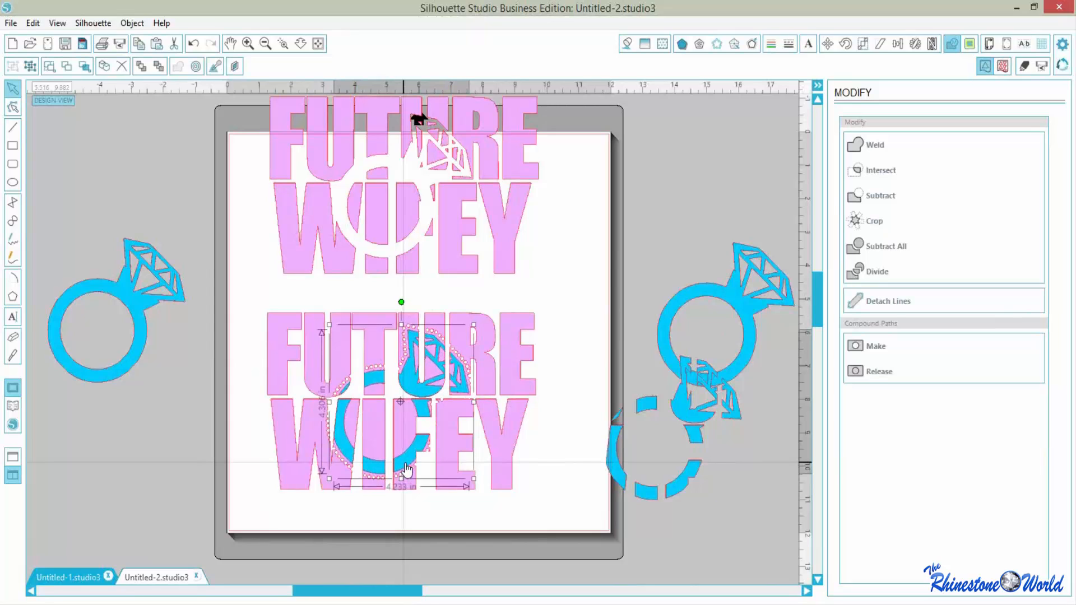
{"action": "left_click", "coordinate": [420, 518]}
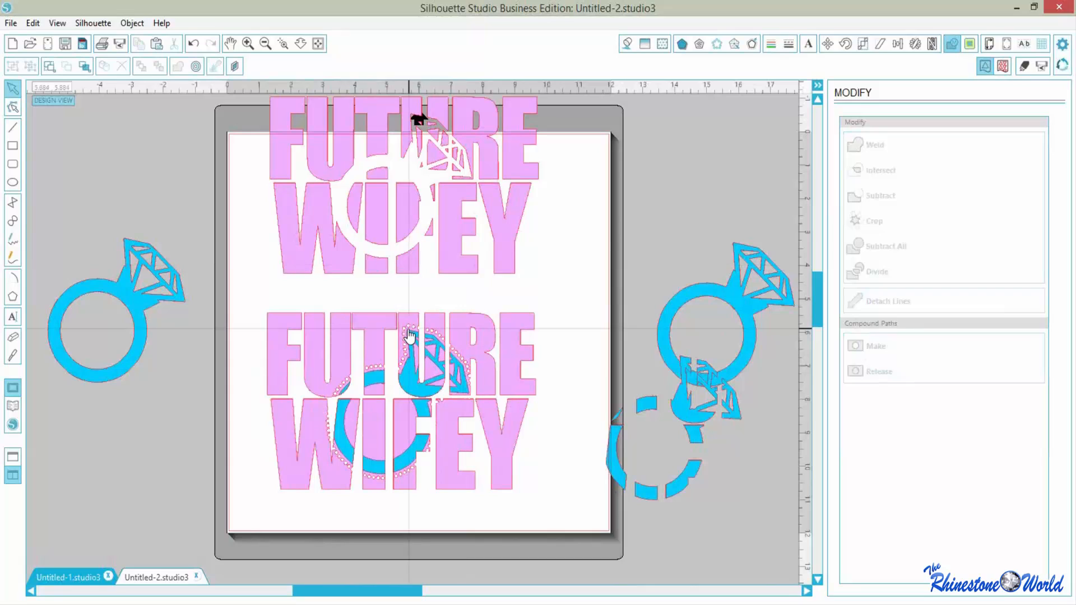
- Create a round offset of 0.125 in around the blue ring beside the page
{"action": "left_click", "coordinate": [137, 359]}
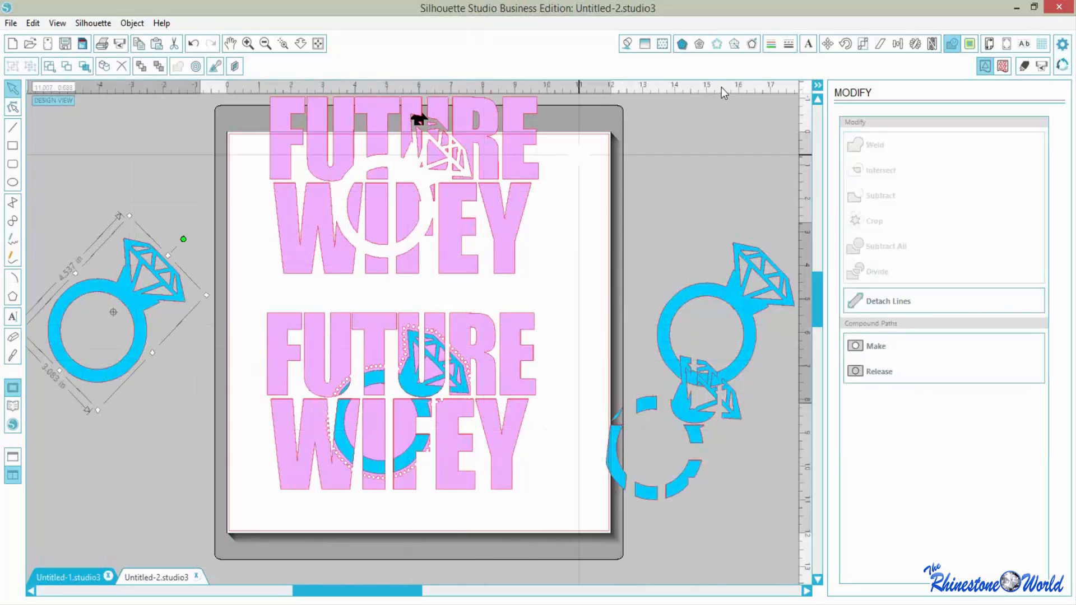
{"action": "left_click", "coordinate": [752, 45]}
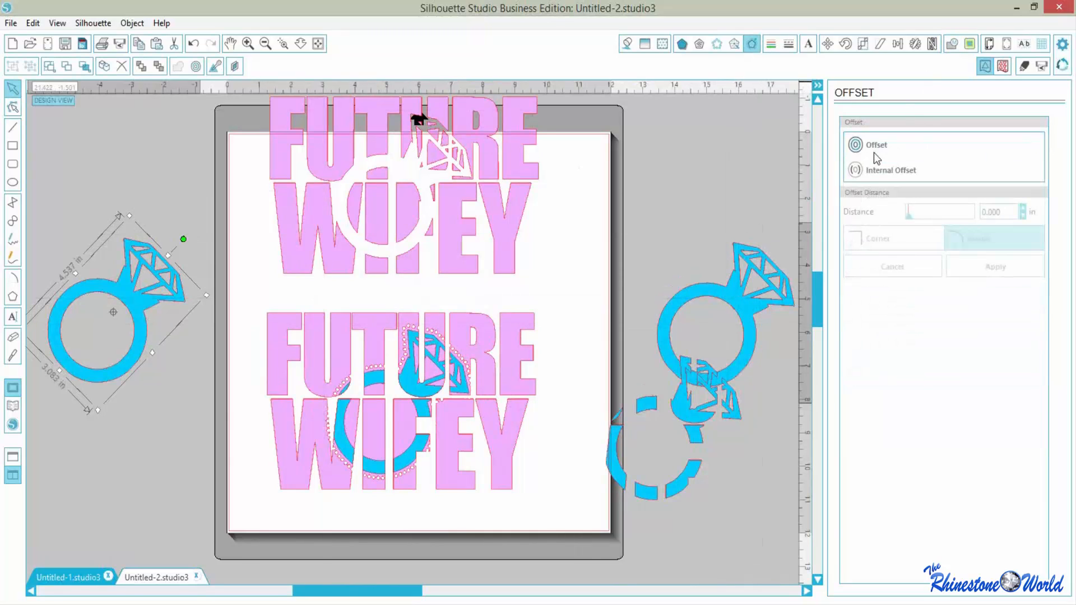
{"action": "left_click", "coordinate": [874, 152]}
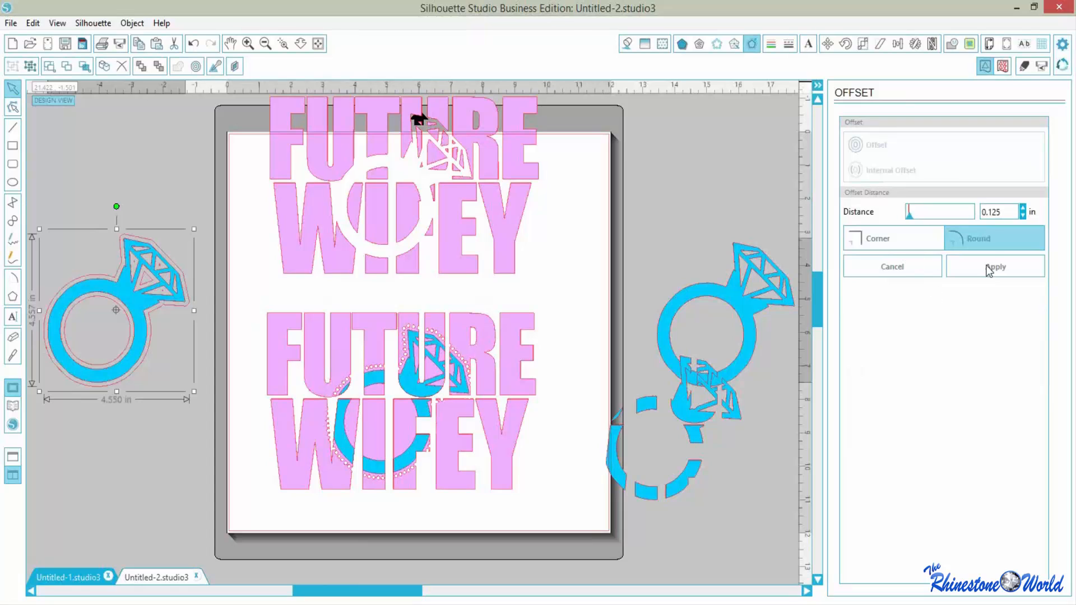
{"action": "left_click", "coordinate": [133, 494]}
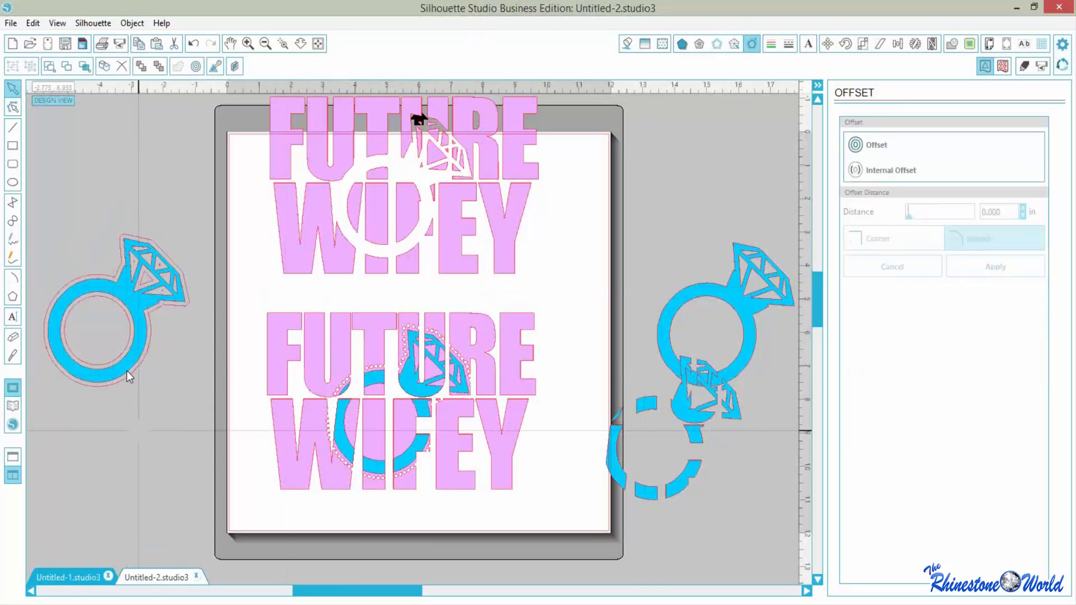
- Move the blue ring below its offset outline and release the outline's compound path
{"action": "left_click_drag", "start_coordinate": [127, 370], "coordinate": [130, 469]}
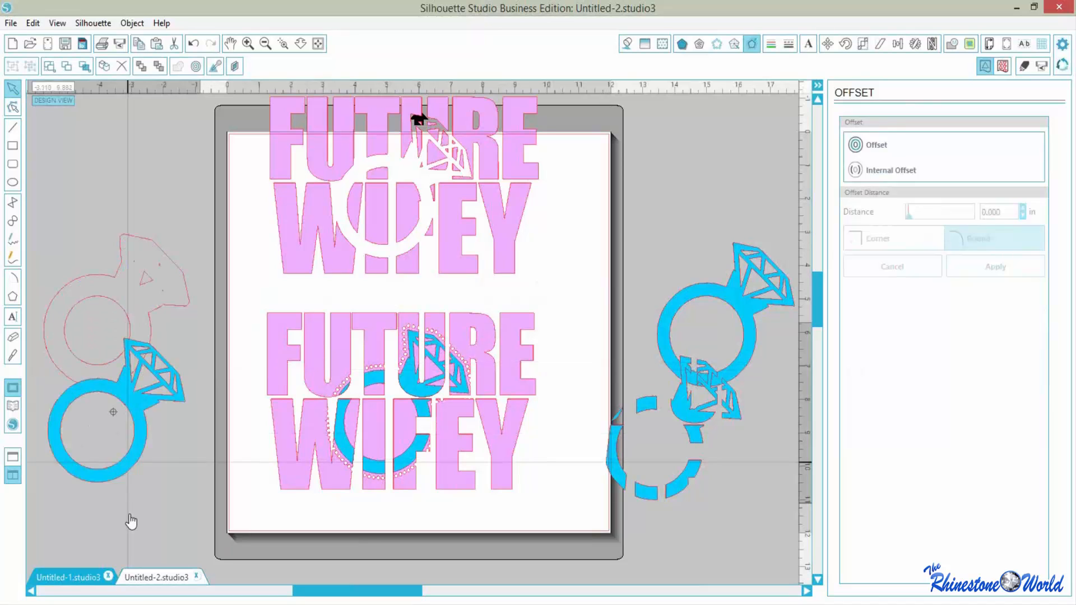
{"action": "left_click_drag", "start_coordinate": [130, 516], "coordinate": [130, 514]}
{"action": "left_click", "coordinate": [128, 281]}
{"action": "left_click", "coordinate": [131, 235]}
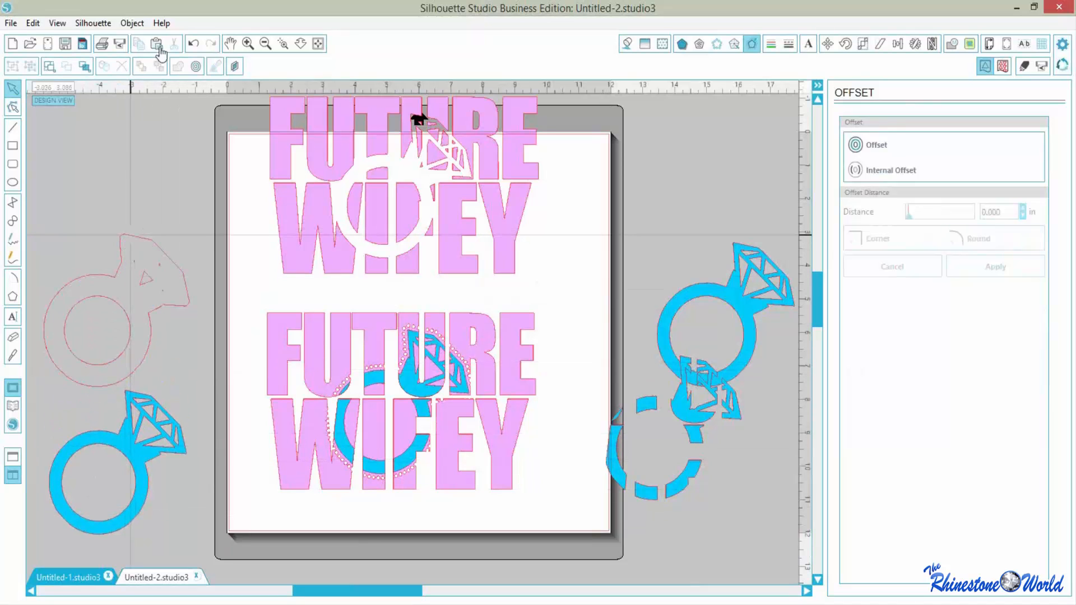
{"action": "left_click", "coordinate": [130, 24]}
{"action": "left_click", "coordinate": [161, 377]}
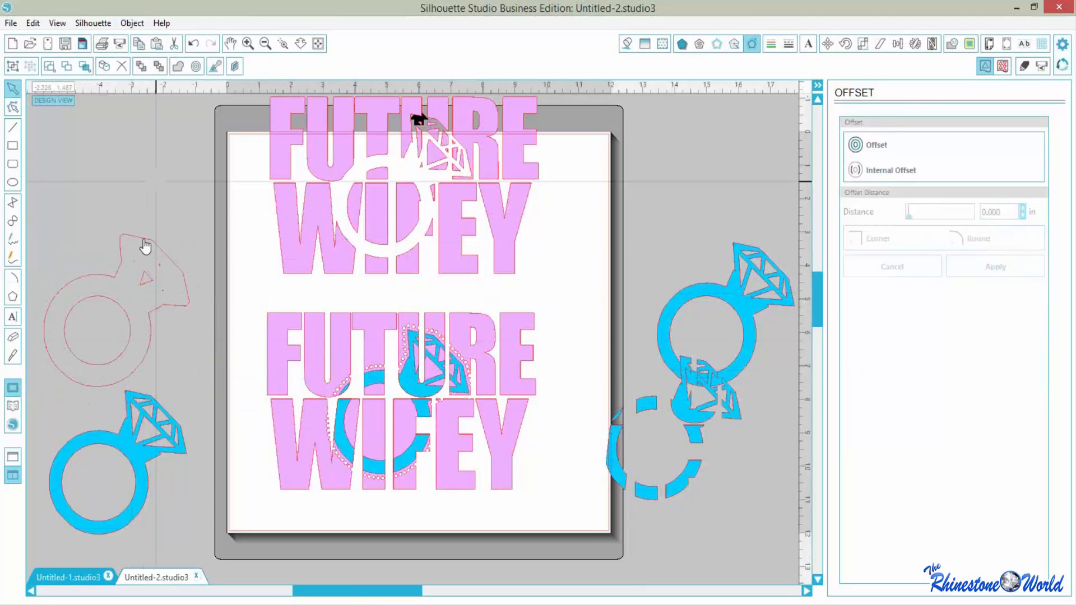
- Move the outer ring outline away from its inner circle and small fragments into empty space off the page
{"action": "left_click_drag", "start_coordinate": [146, 243], "coordinate": [441, 126]}
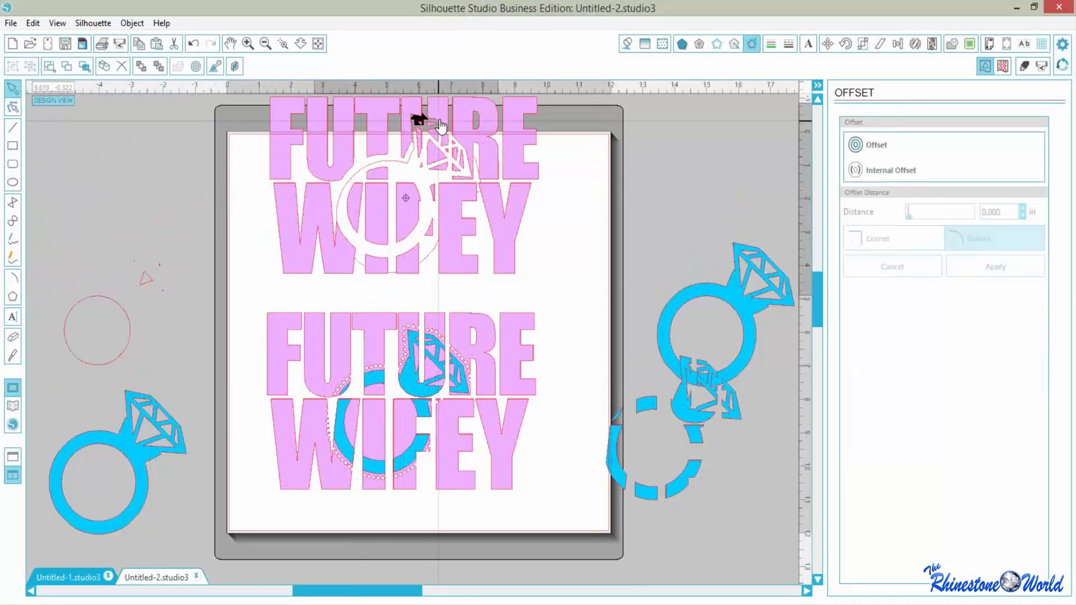
{"action": "key", "text": "ctrl+z"}
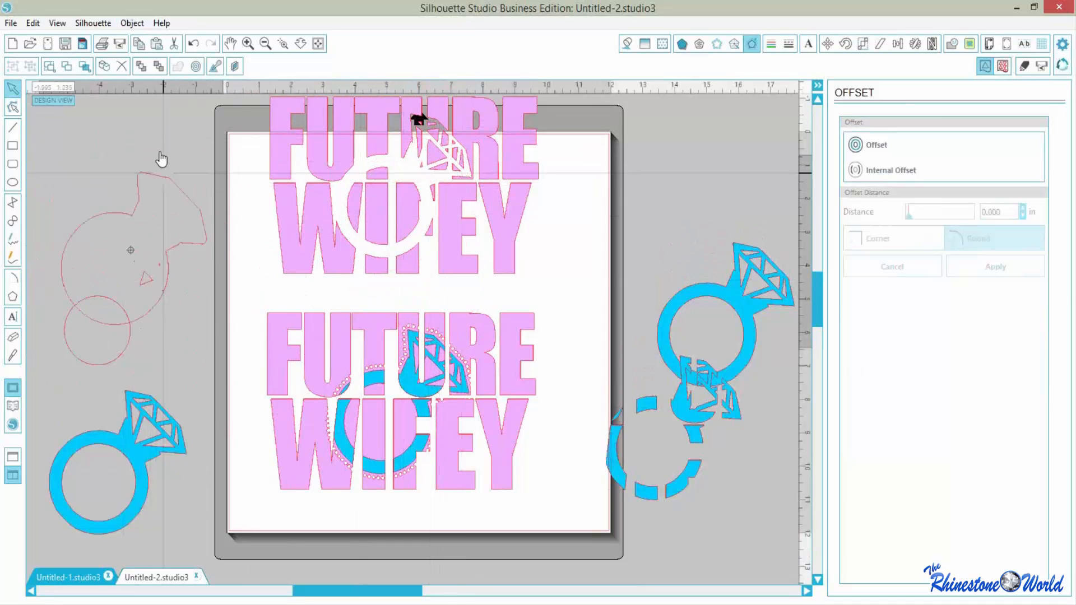
{"action": "left_click_drag", "start_coordinate": [162, 173], "coordinate": [139, 107]}
{"action": "left_click", "coordinate": [155, 131]}
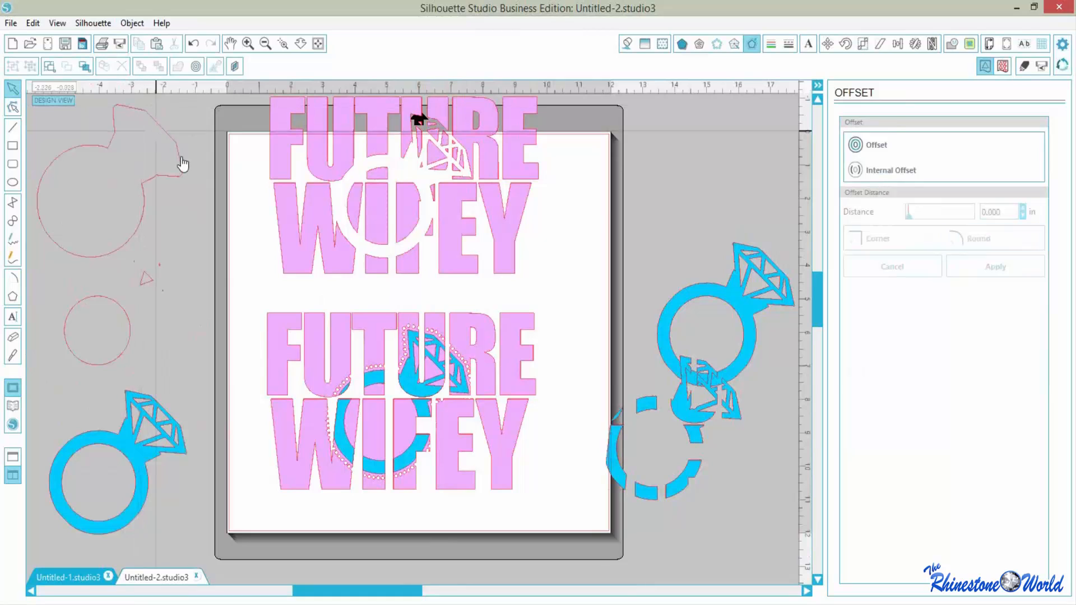
- Apply an Edge rhinestone effect in size 6ss to the outer ring outline beside the page
{"action": "left_click", "coordinate": [718, 45]}
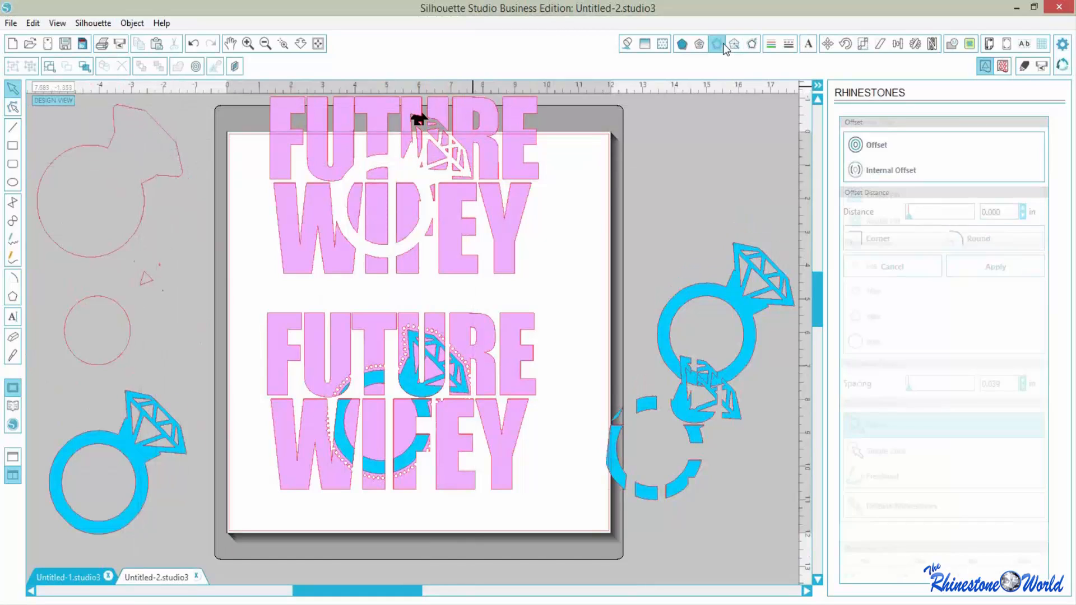
{"action": "left_click", "coordinate": [884, 170]}
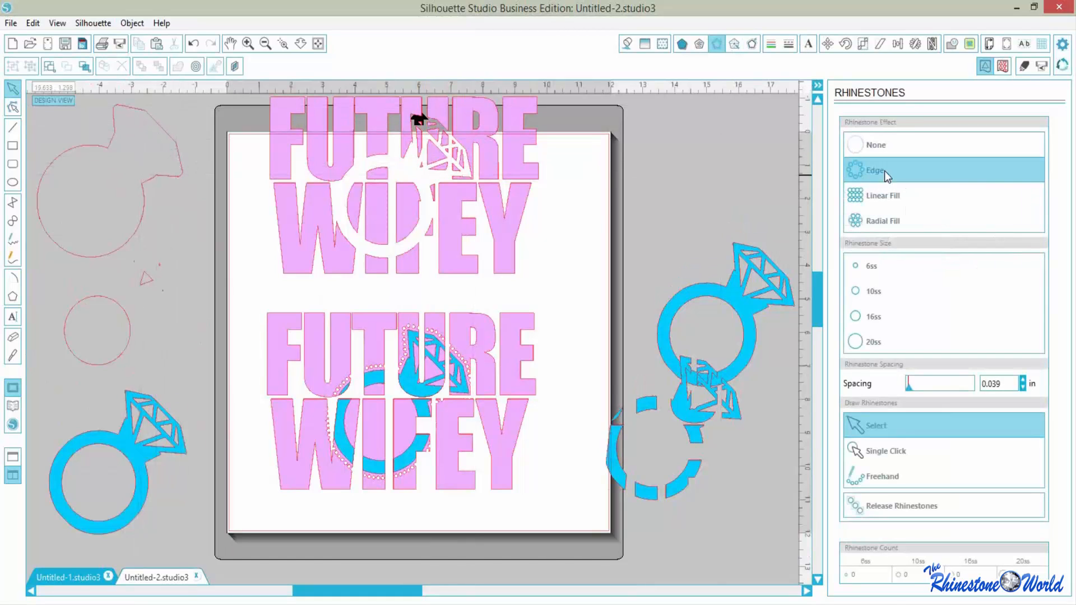
{"action": "left_click", "coordinate": [881, 271]}
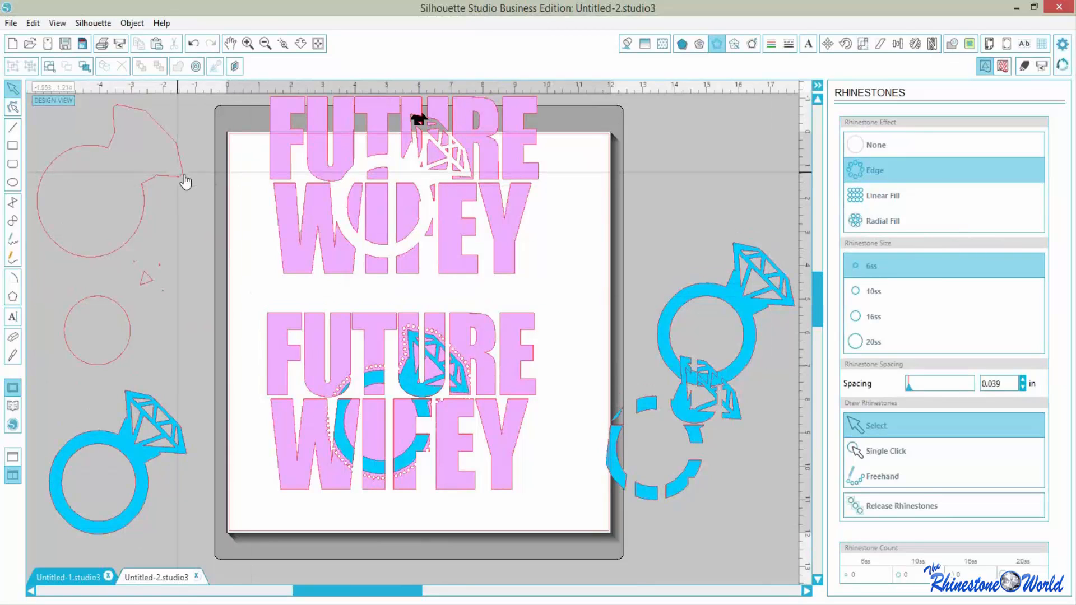
{"action": "left_click", "coordinate": [184, 181]}
{"action": "left_click", "coordinate": [875, 170]}
{"action": "left_click", "coordinate": [866, 288]}
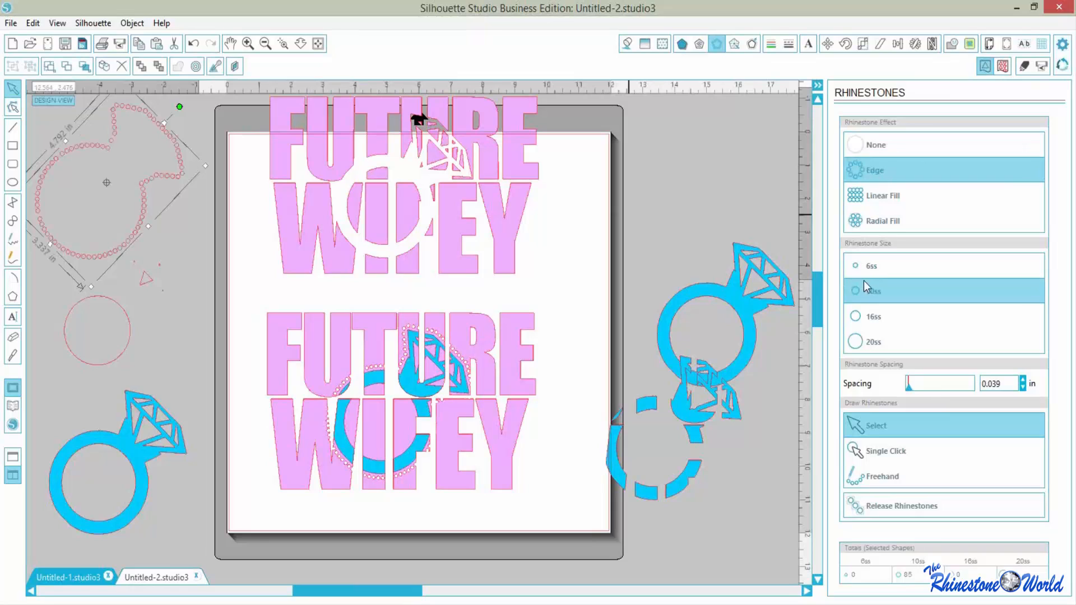
{"action": "left_click", "coordinate": [894, 269]}
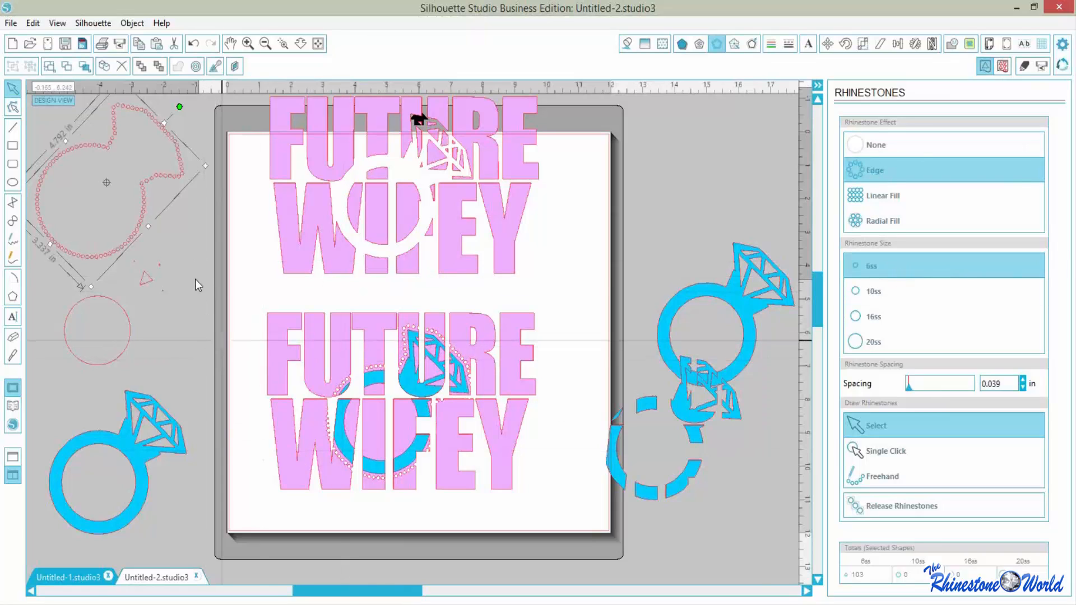
- Move the rhinestone ring outline onto the upper FUTURE WIFEY text and send the text to the back
{"action": "left_click_drag", "start_coordinate": [144, 198], "coordinate": [450, 213]}
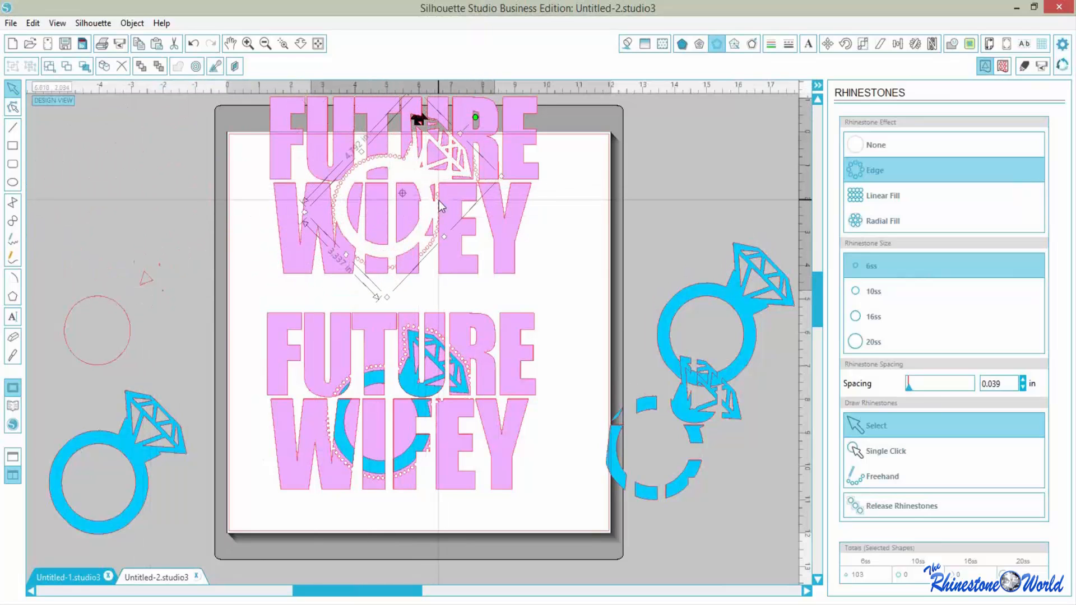
{"action": "right_click", "coordinate": [457, 256]}
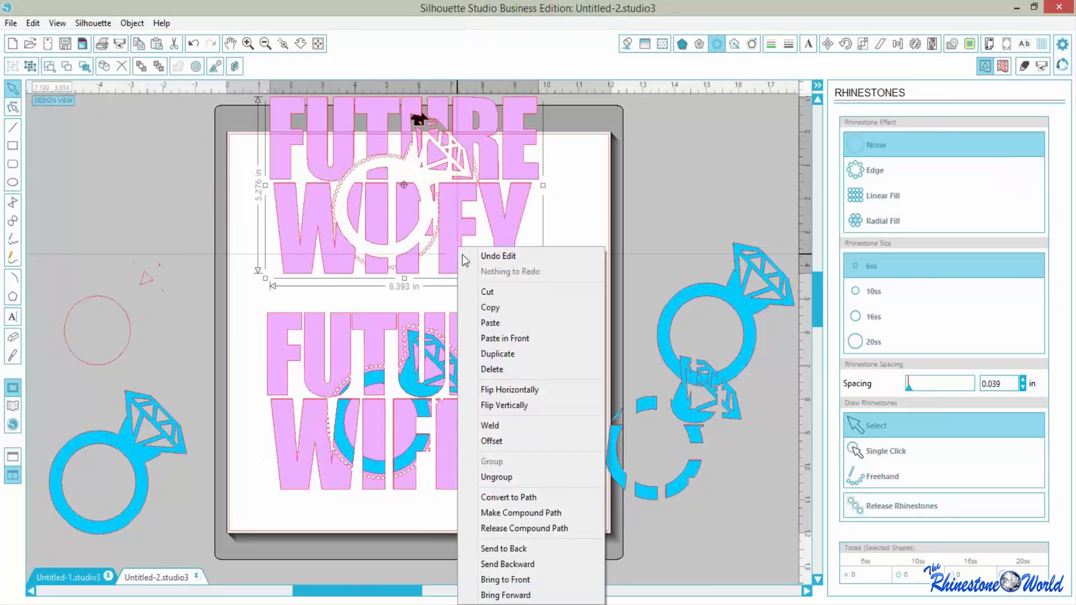
{"action": "left_click", "coordinate": [517, 564]}
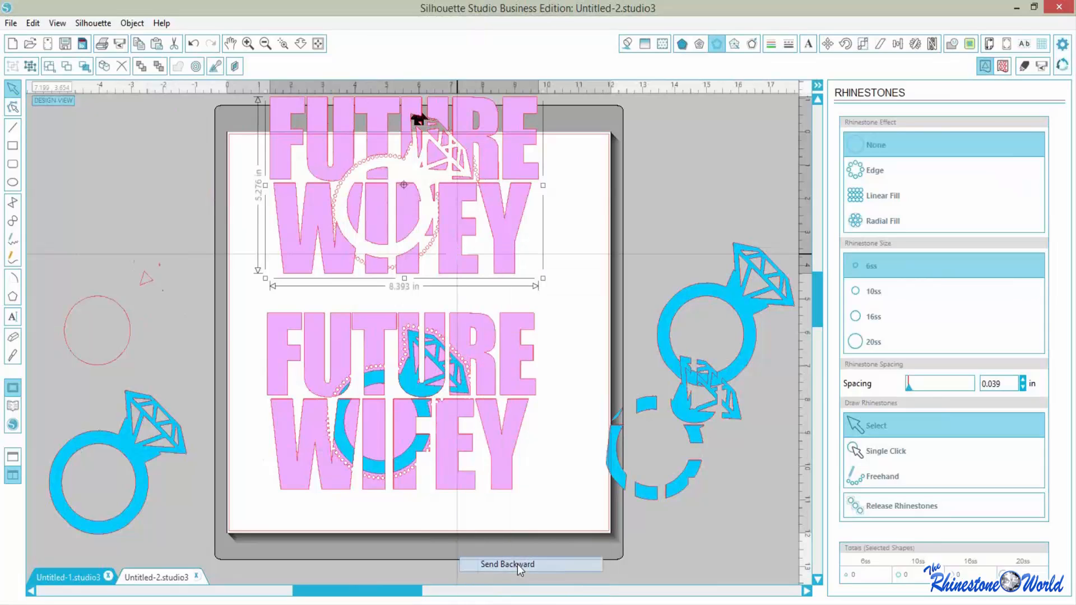
{"action": "right_click", "coordinate": [470, 270]}
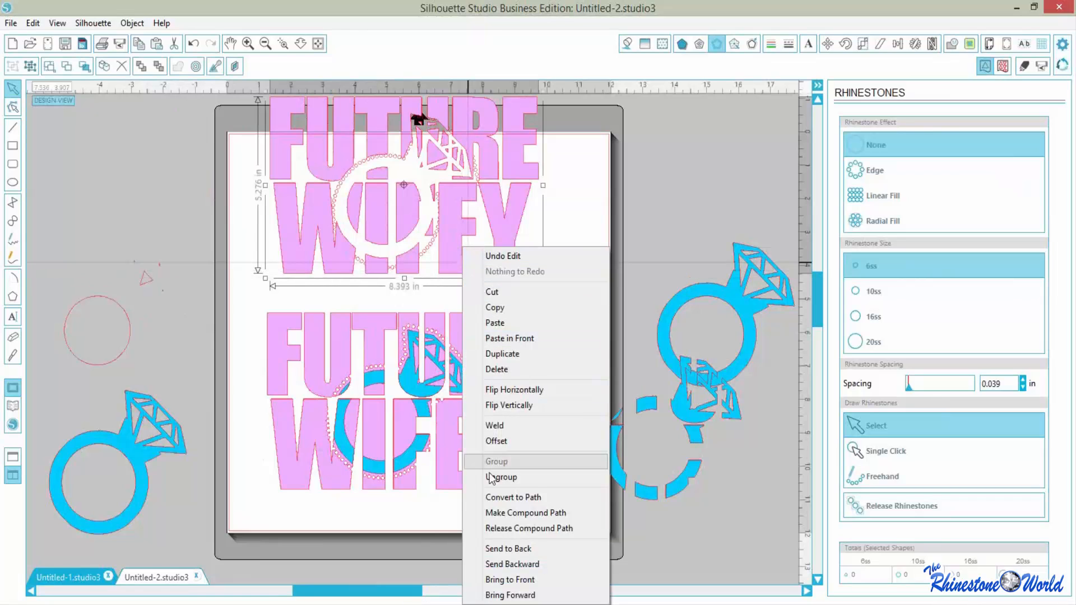
{"action": "left_click", "coordinate": [485, 549]}
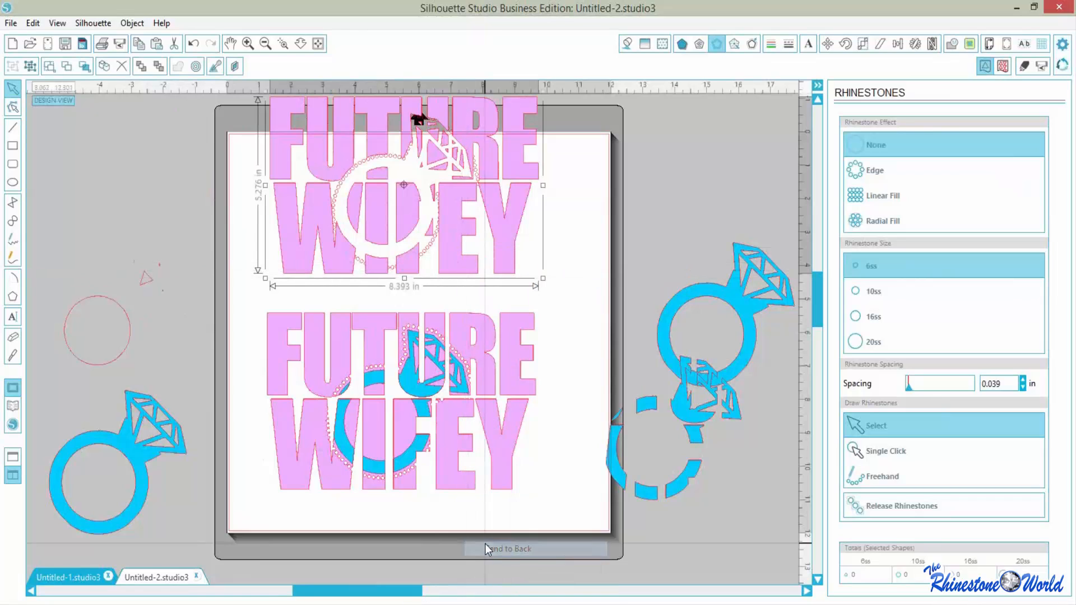
- Nudge the rhinestone outline so it sits evenly around the ring cutout in the upper text
{"action": "left_click", "coordinate": [430, 246]}
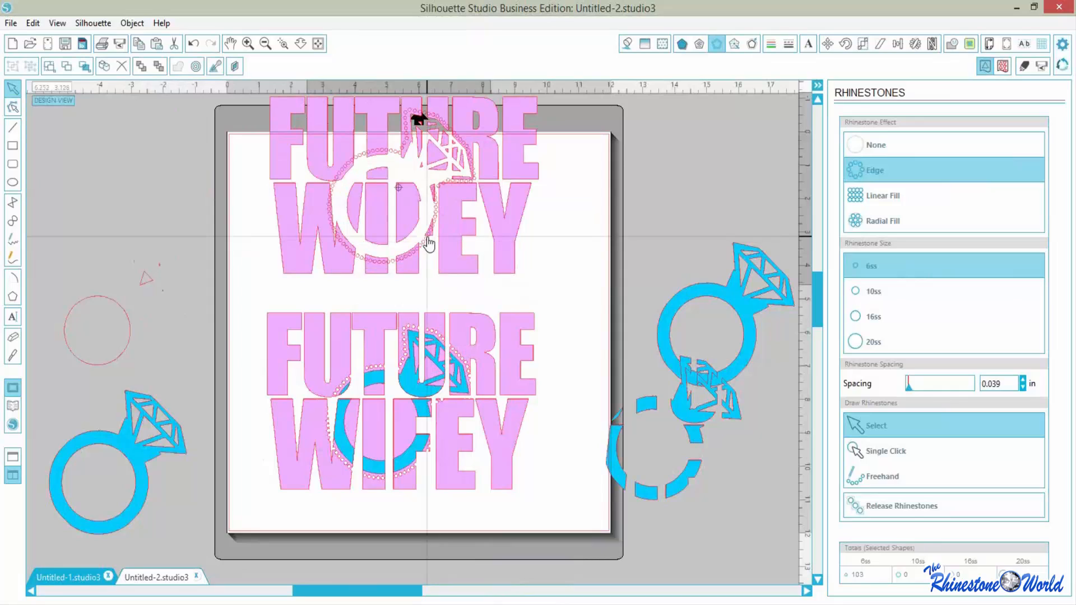
{"action": "left_click_drag", "start_coordinate": [428, 240], "coordinate": [431, 242]}
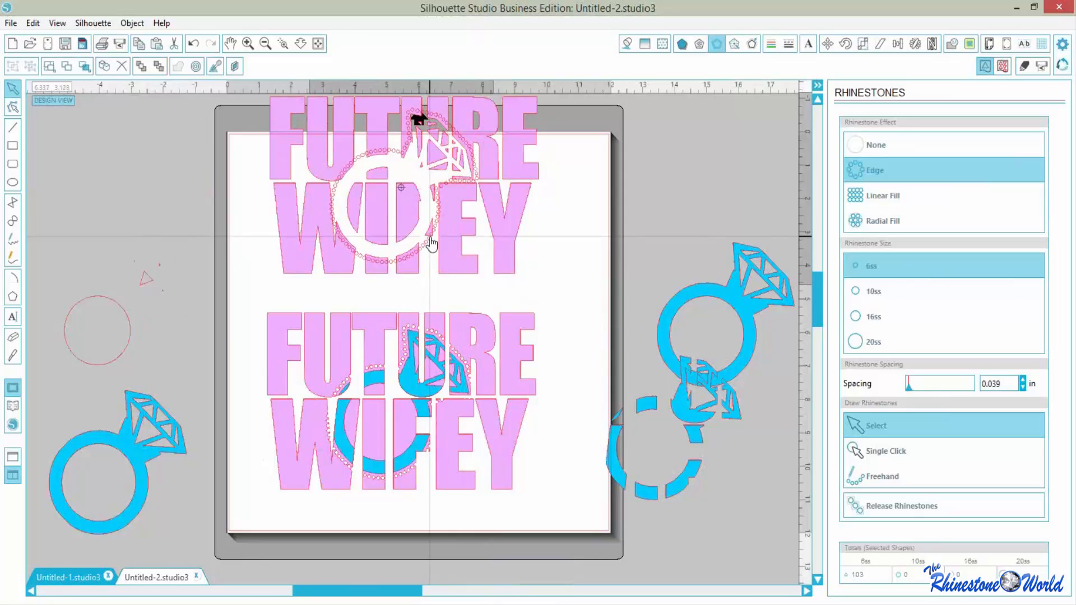
{"action": "left_click", "coordinate": [430, 243]}
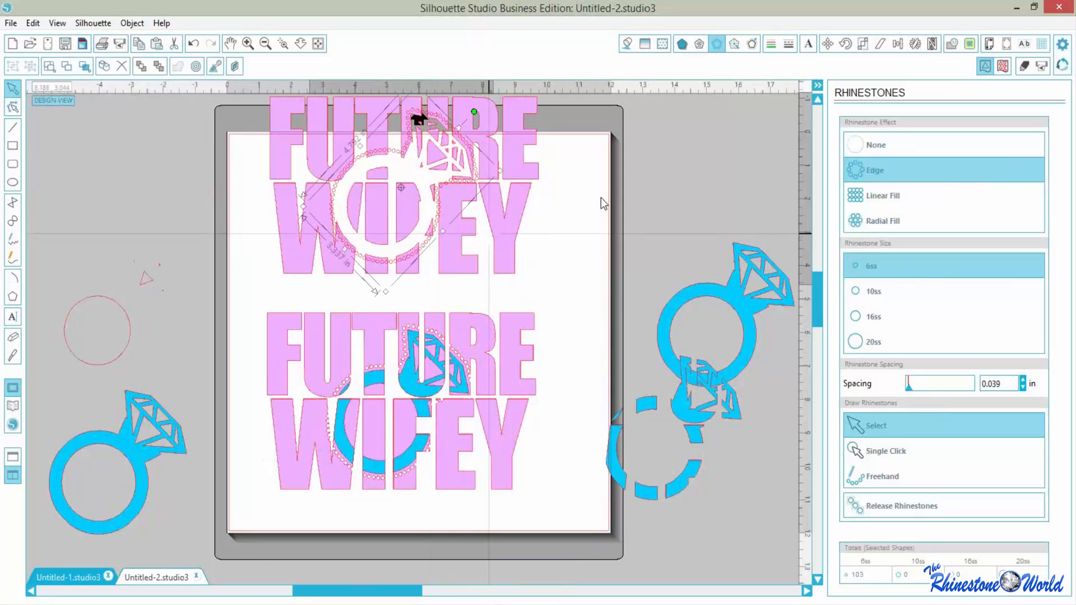
- Release the rhinestones into separate circles and subtract them from the upper FUTURE WIFEY text
{"action": "right_click", "coordinate": [426, 246]}
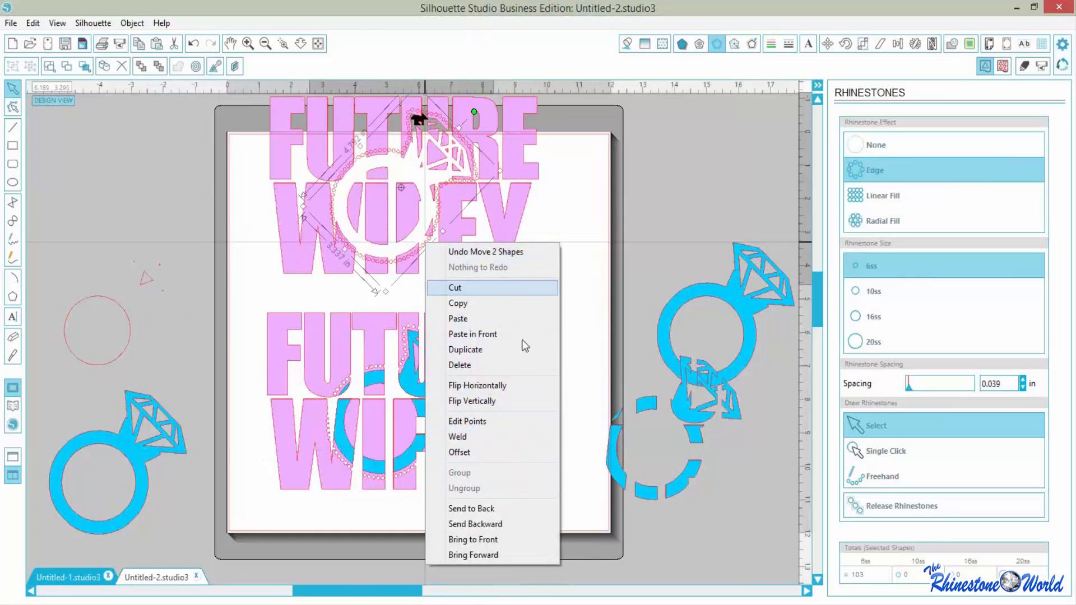
{"action": "left_click", "coordinate": [585, 327]}
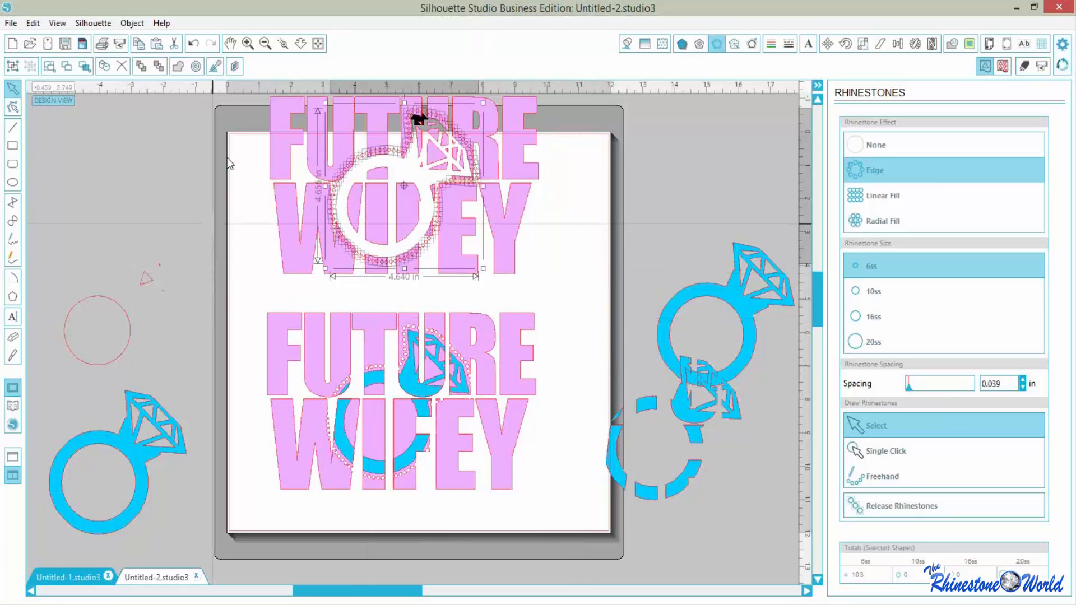
{"action": "left_click", "coordinate": [242, 143]}
{"action": "left_click_drag", "start_coordinate": [542, 231], "coordinate": [557, 281]}
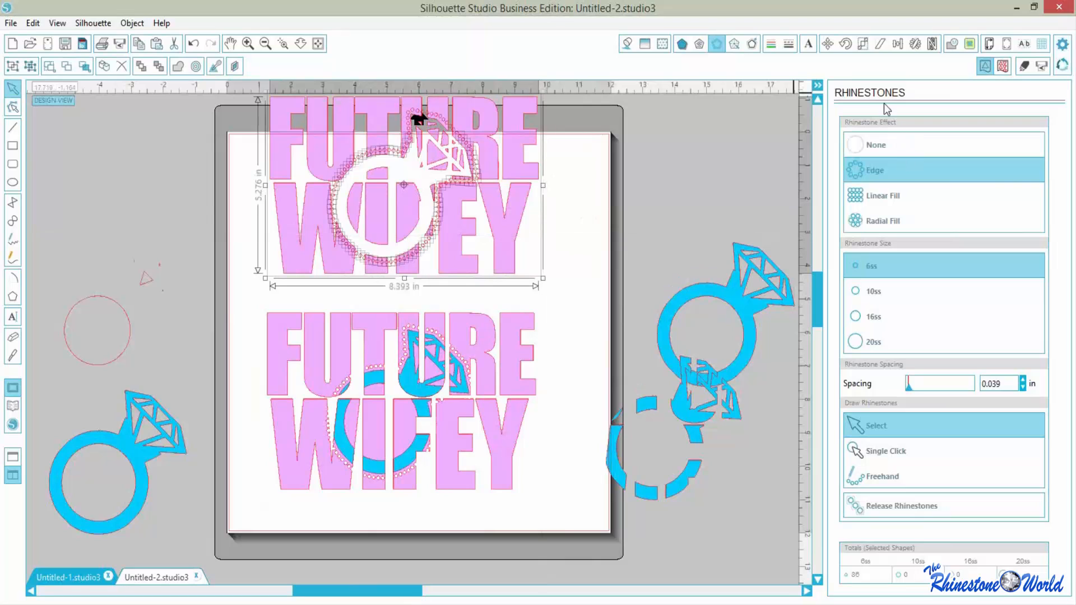
{"action": "left_click", "coordinate": [953, 43]}
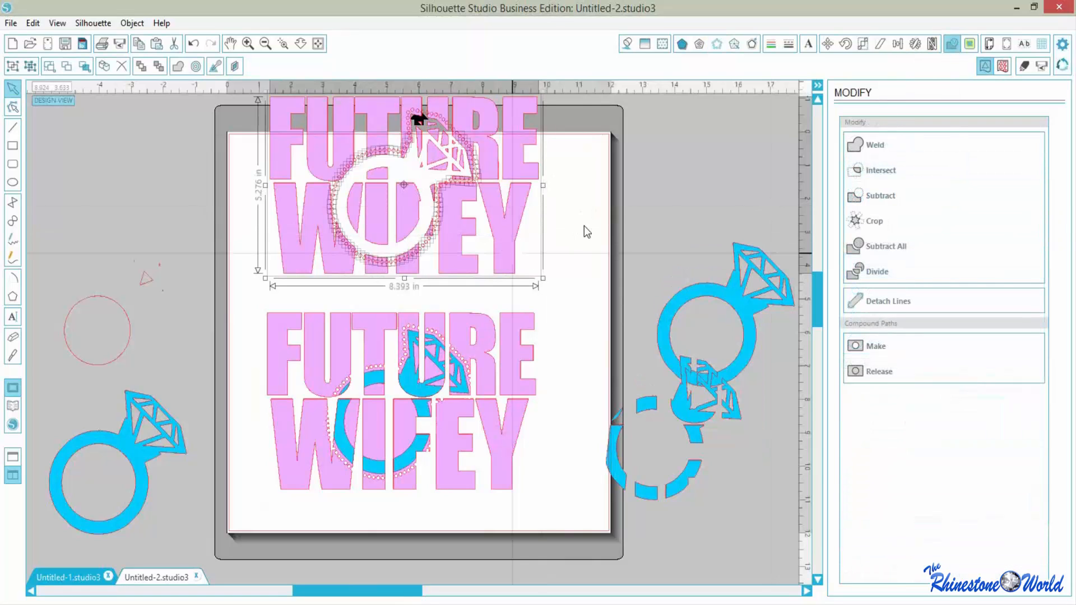
{"action": "left_click", "coordinate": [881, 197]}
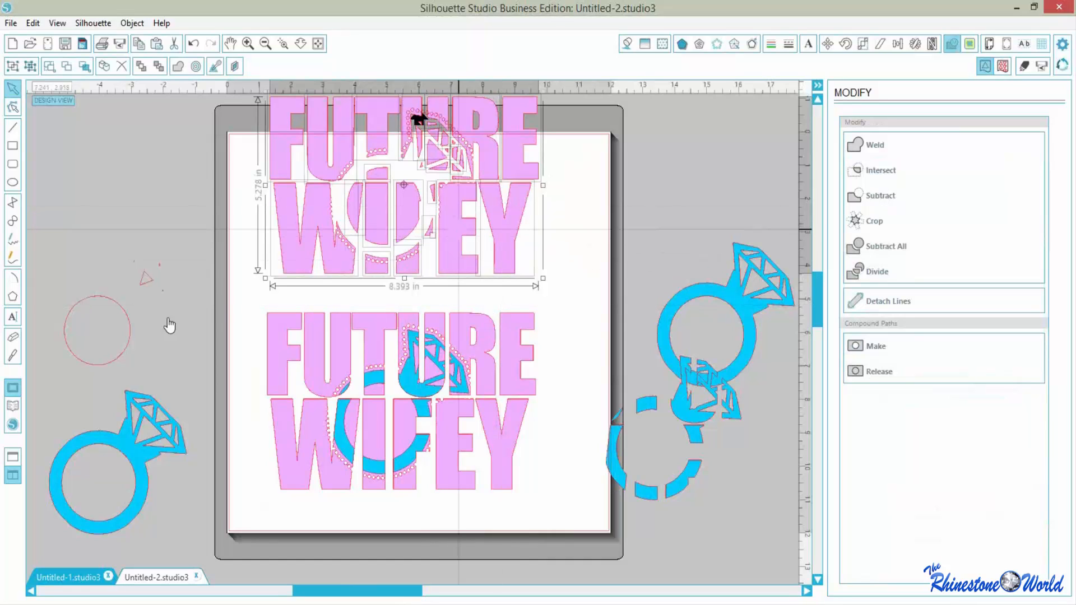
{"action": "left_click", "coordinate": [221, 198]}
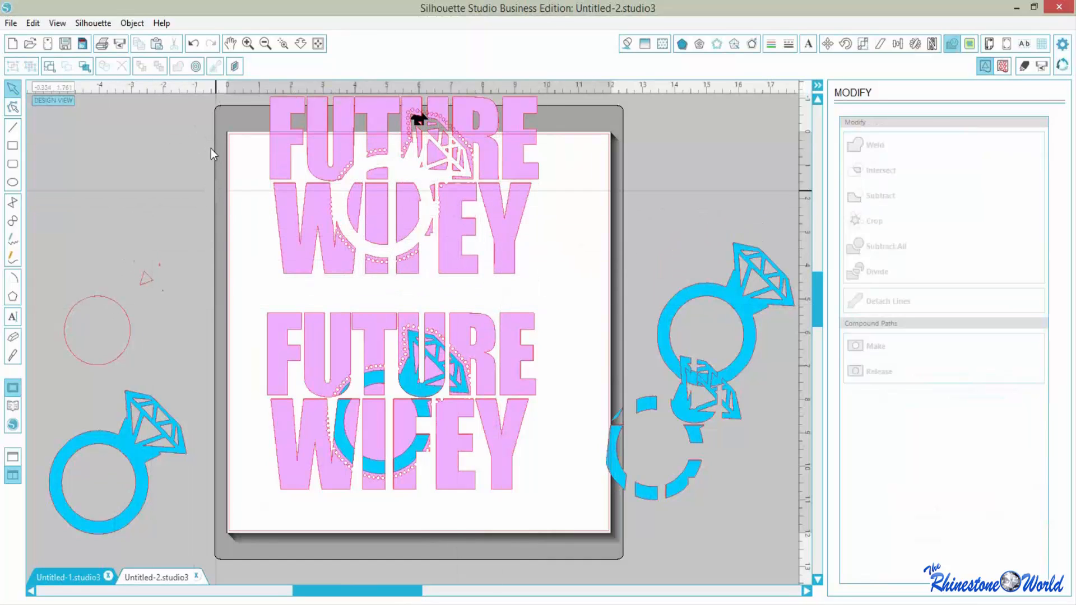
- Group all the pieces of the upper FUTURE WIFEY text
{"action": "left_click_drag", "start_coordinate": [211, 147], "coordinate": [246, 62]}
{"action": "left_click", "coordinate": [133, 23]}
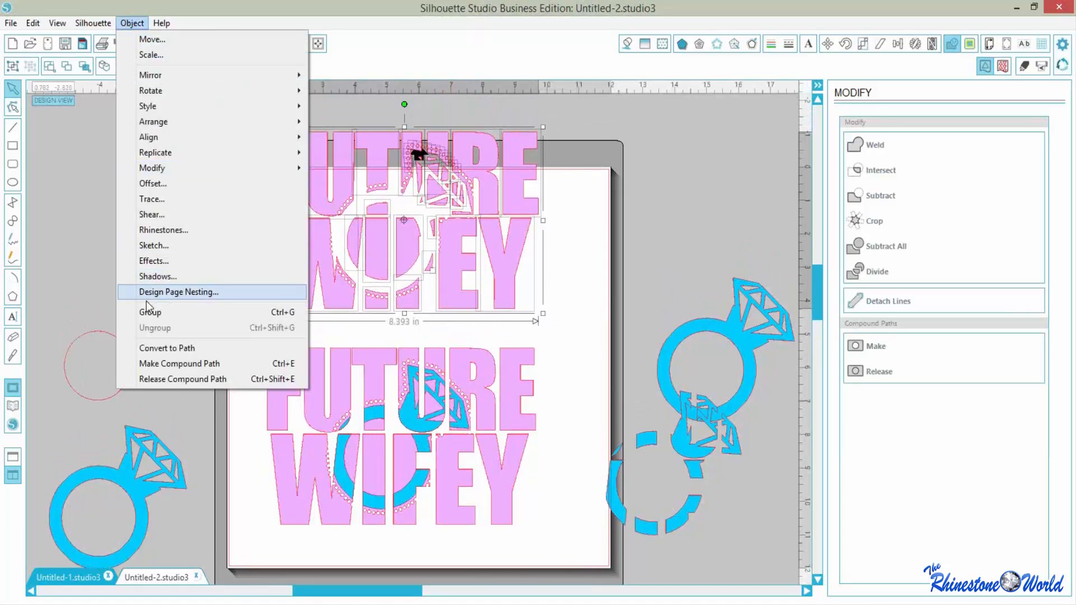
{"action": "left_click", "coordinate": [163, 292]}
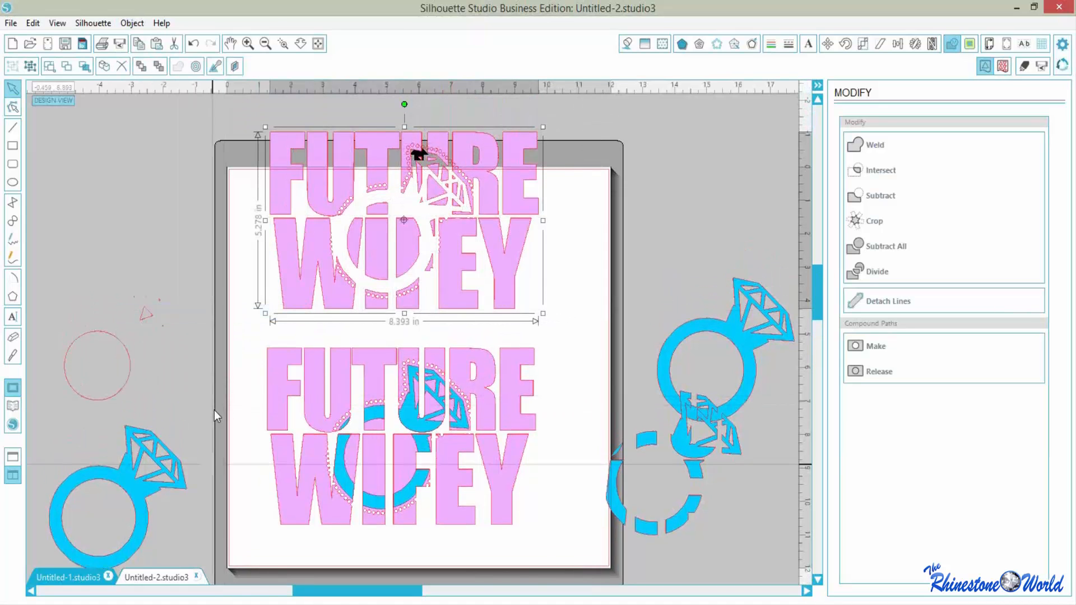
- Delete the lower FUTURE WIFEY design and move the grouped upper text down onto the page
{"action": "left_click", "coordinate": [507, 515]}
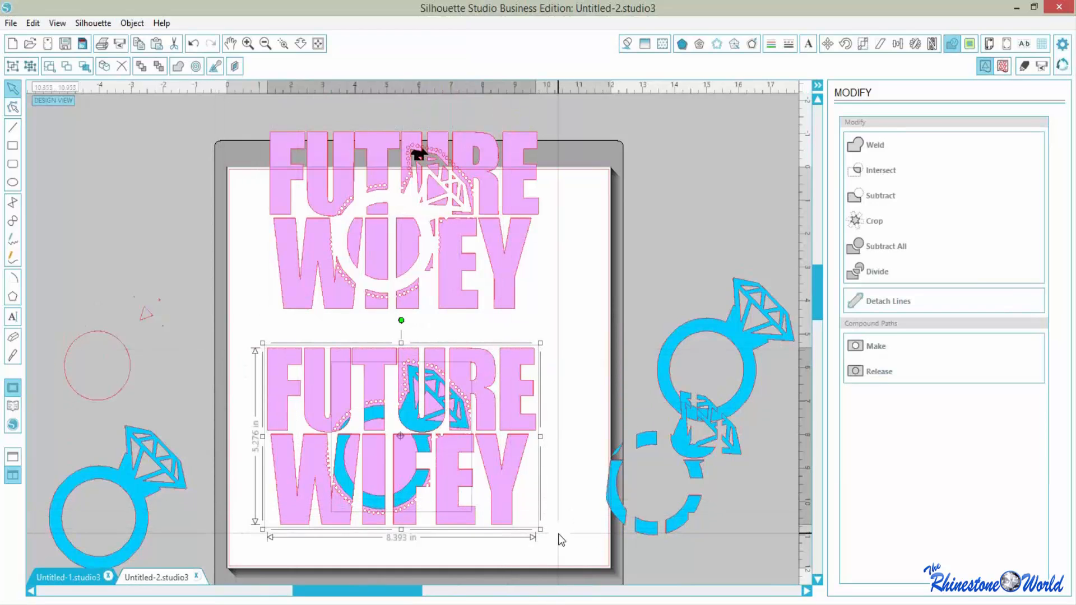
{"action": "key", "text": "Delete"}
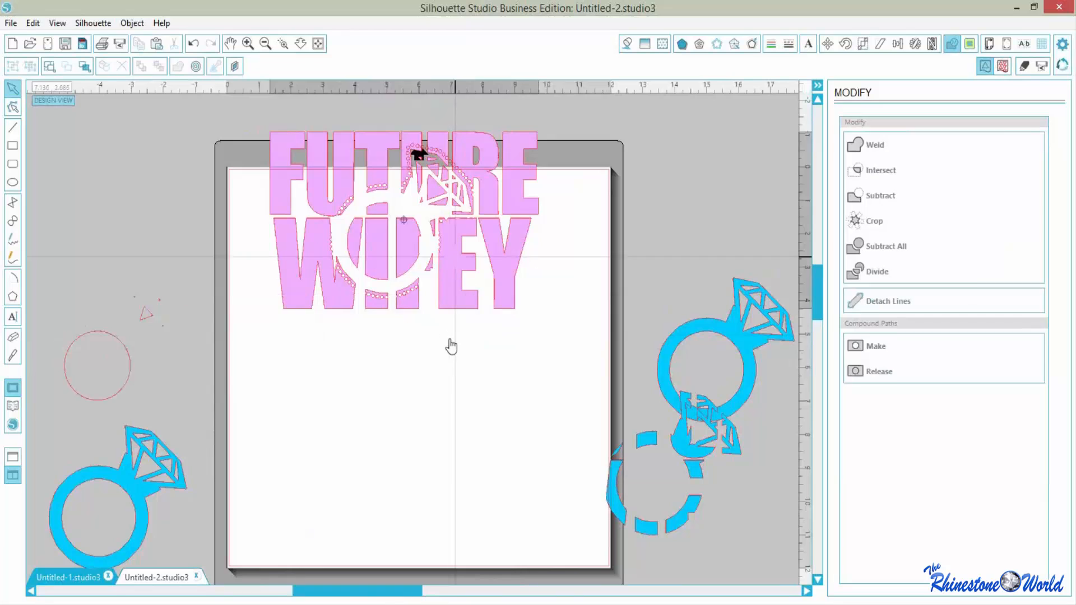
- Move the whole blue ring up away from the split ring pieces and give it a round 0.125 in offset
{"action": "left_click", "coordinate": [709, 333]}
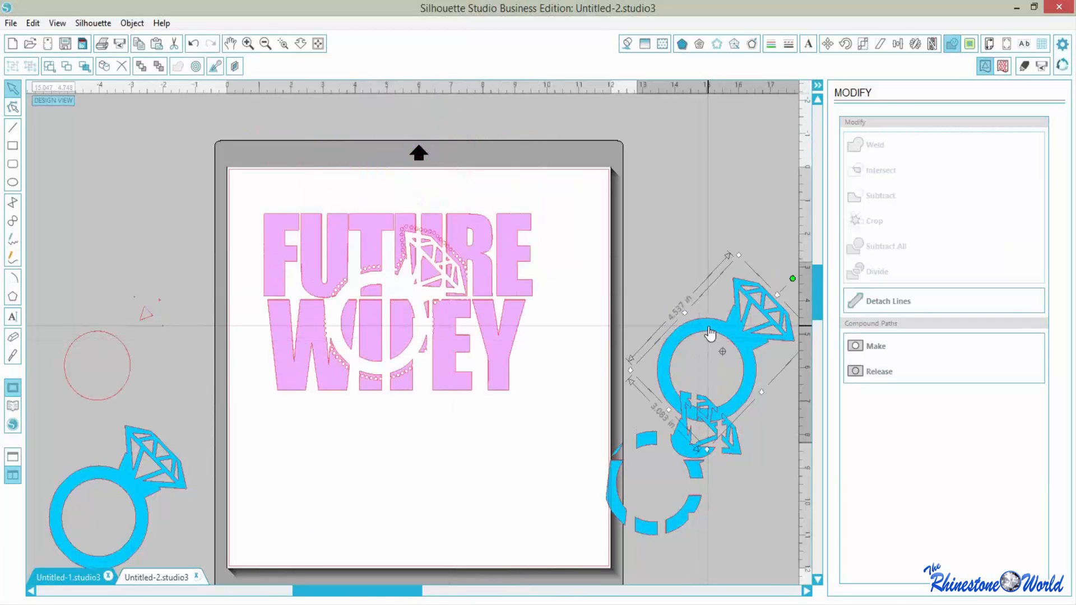
{"action": "left_click_drag", "start_coordinate": [693, 291], "coordinate": [673, 226]}
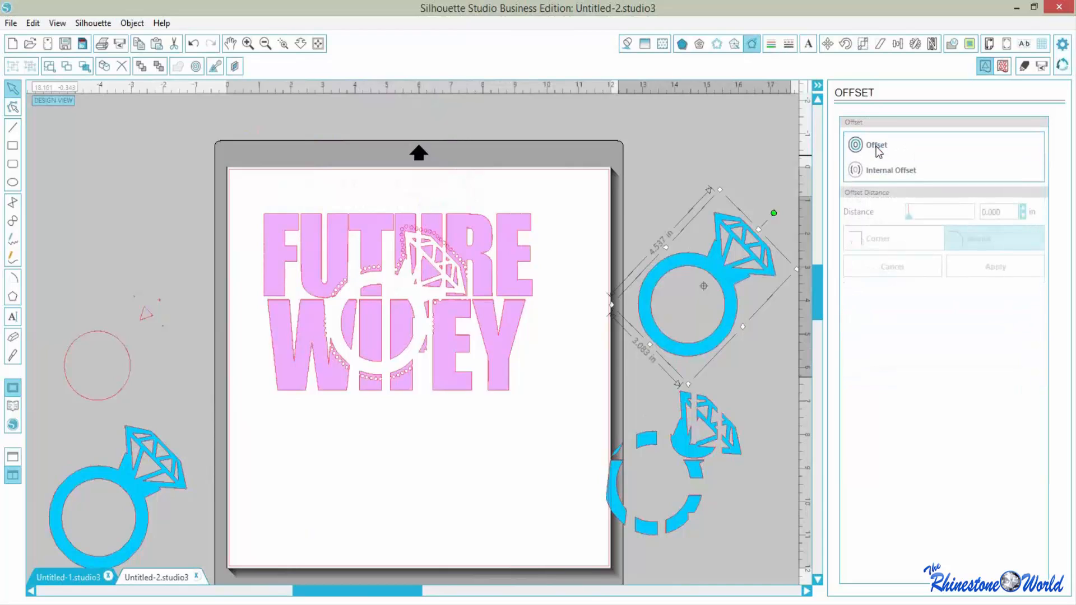
{"action": "left_click", "coordinate": [876, 147]}
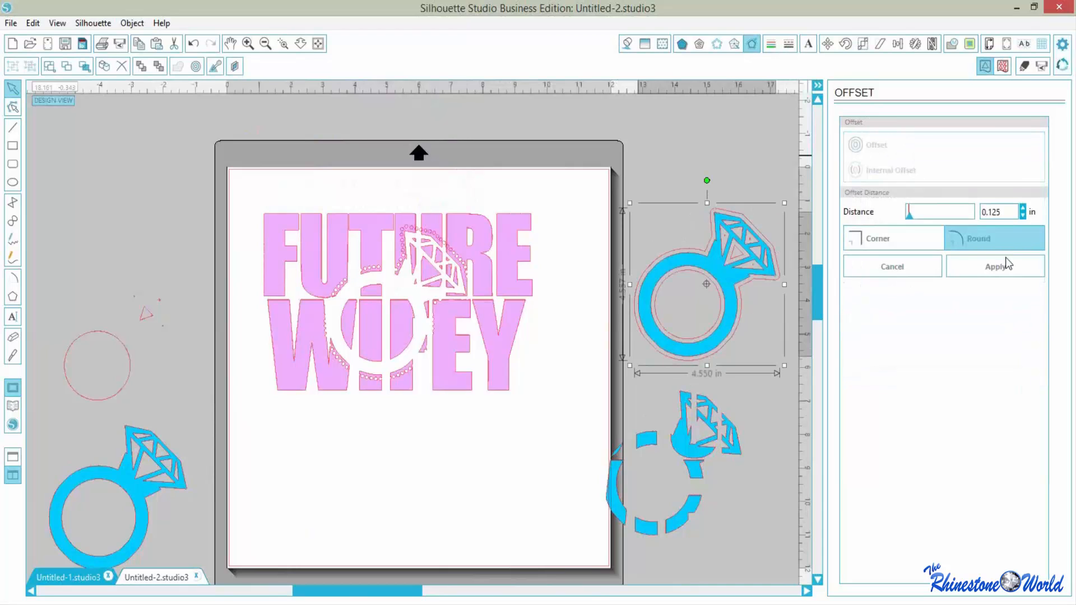
{"action": "left_click", "coordinate": [702, 258]}
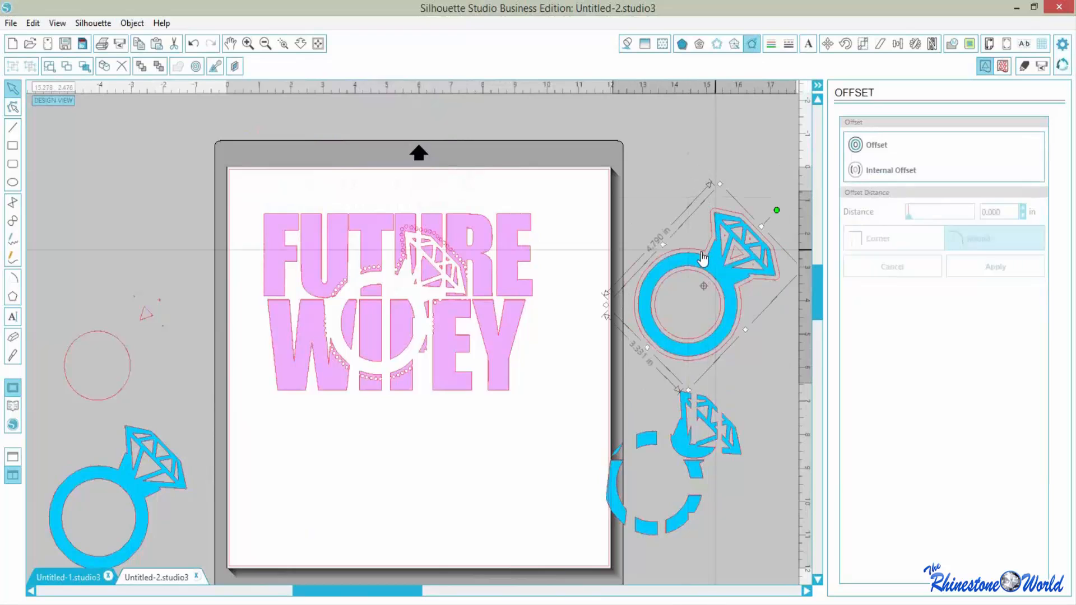
- Move the new offset outline off the blue ring and release its compound path
{"action": "left_click", "coordinate": [685, 207]}
{"action": "left_click_drag", "start_coordinate": [697, 255], "coordinate": [679, 146]}
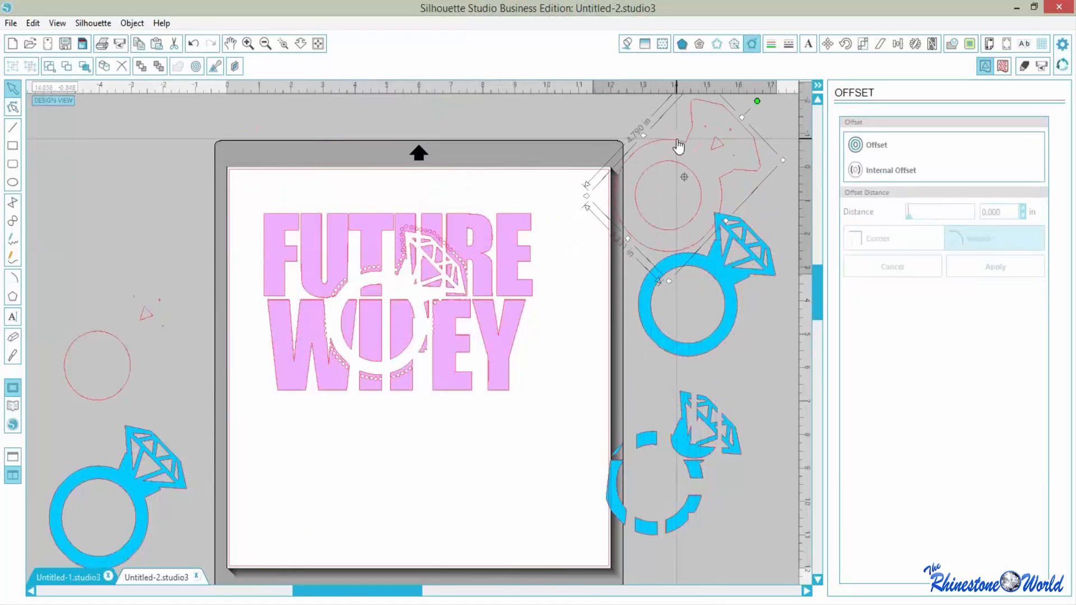
{"action": "left_click", "coordinate": [133, 23]}
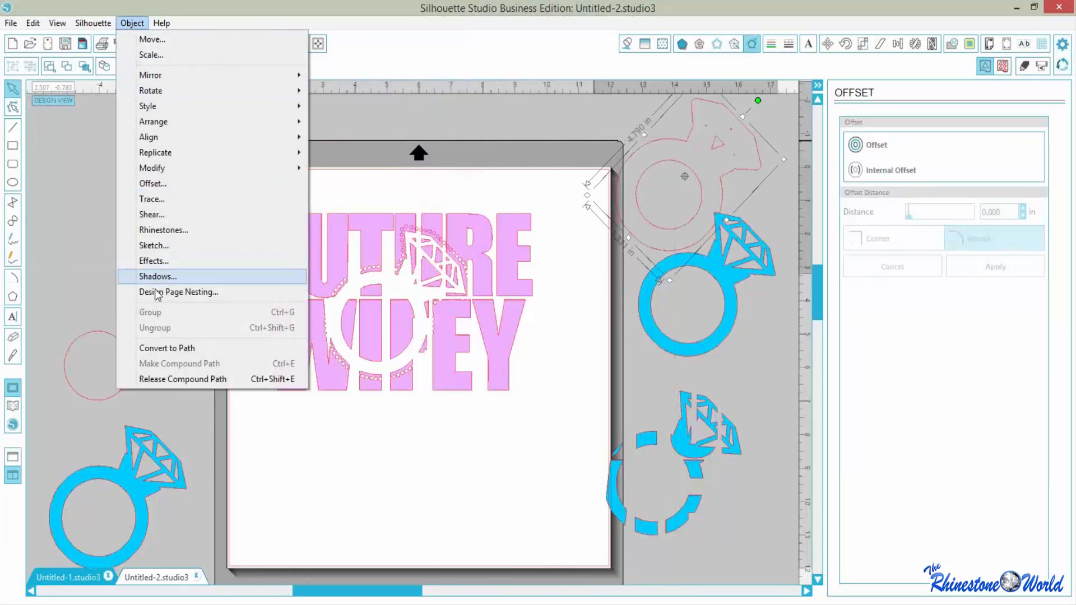
{"action": "left_click", "coordinate": [162, 379]}
- Move the released outlines onto the page below the text and separate the outer ring outline from its inner circle
{"action": "left_click", "coordinate": [642, 157]}
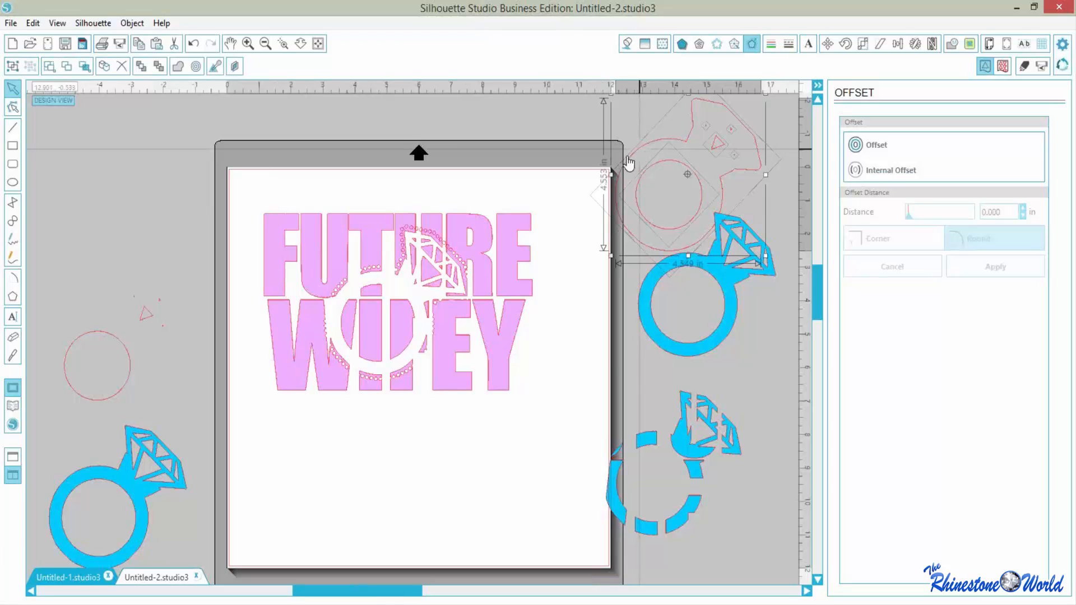
{"action": "left_click_drag", "start_coordinate": [628, 163], "coordinate": [455, 446]}
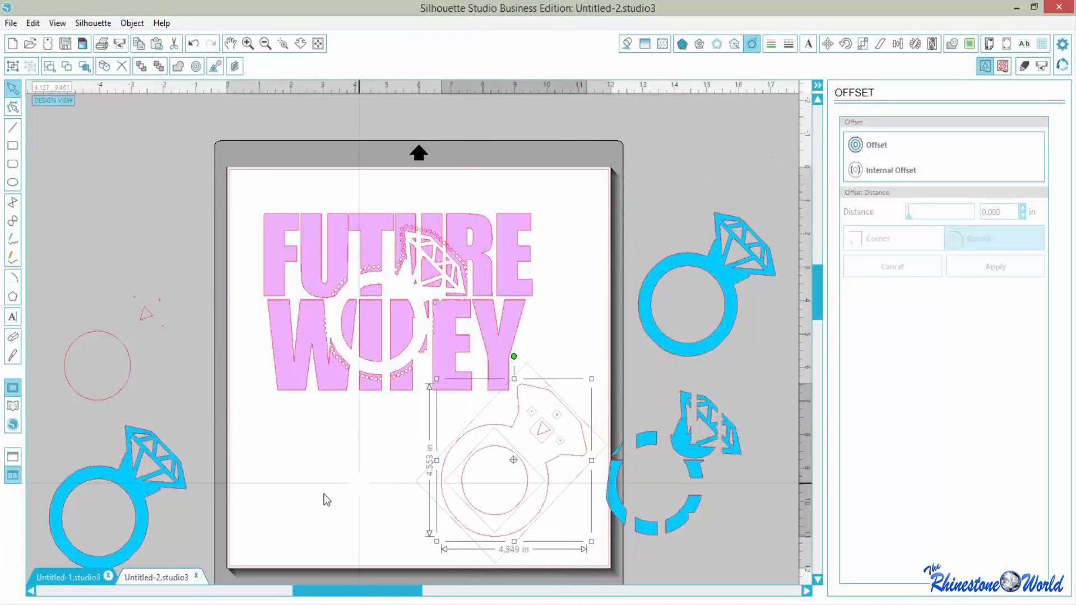
{"action": "left_click", "coordinate": [428, 456]}
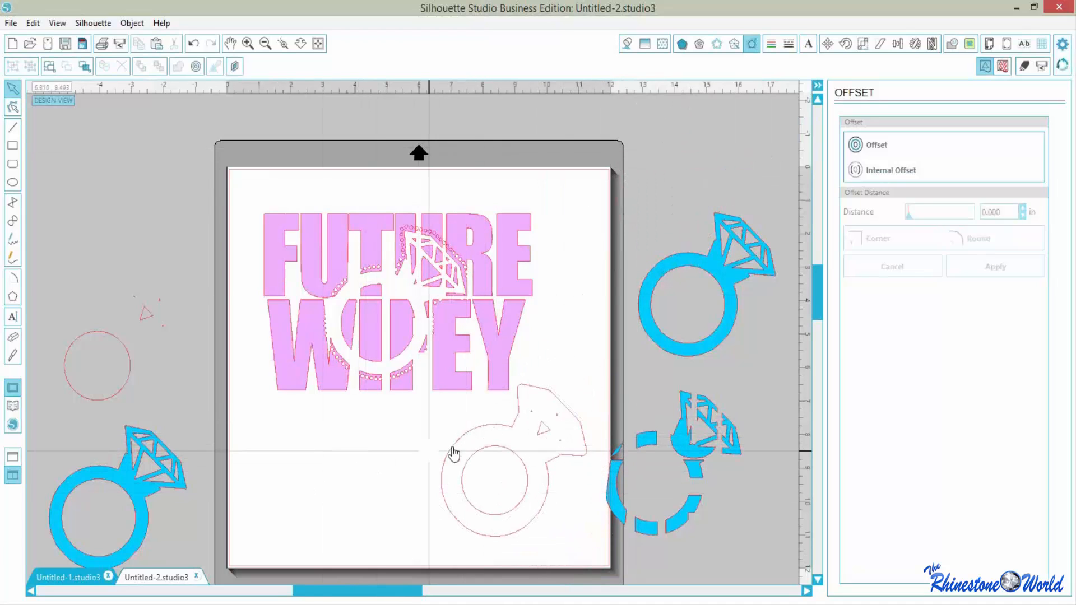
{"action": "left_click_drag", "start_coordinate": [454, 454], "coordinate": [317, 463]}
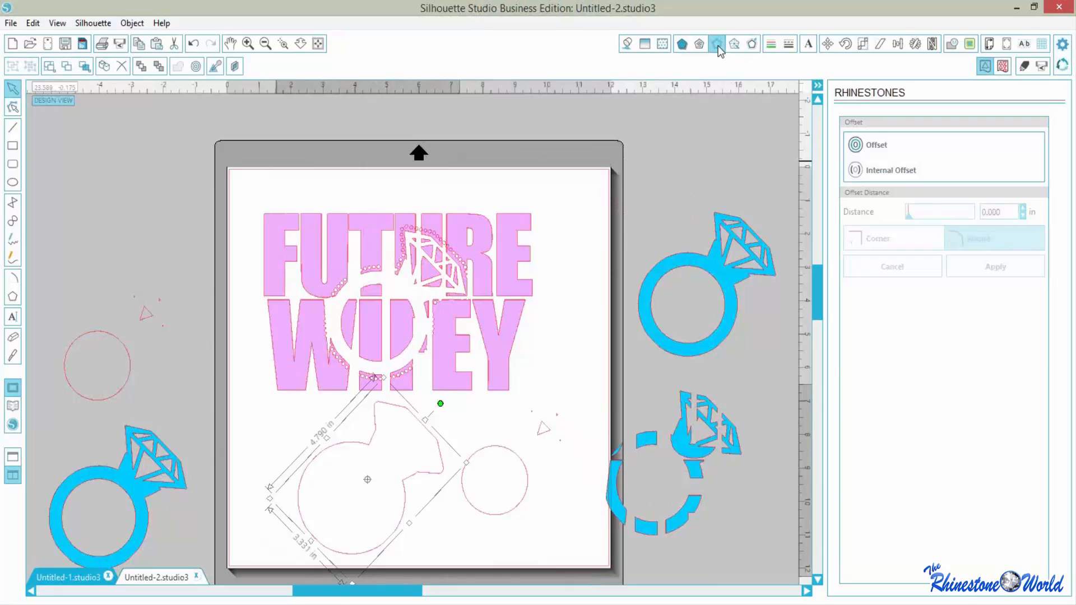
- Apply 6ss Edge rhinestones to the outer ring outline below the text
{"action": "left_click", "coordinate": [877, 169]}
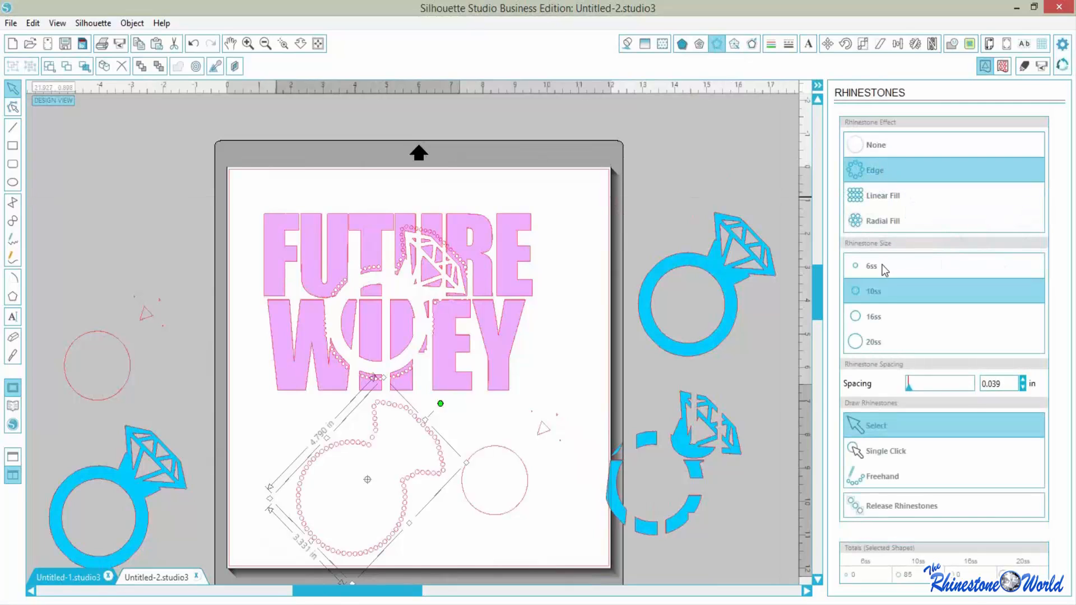
{"action": "left_click", "coordinate": [884, 270]}
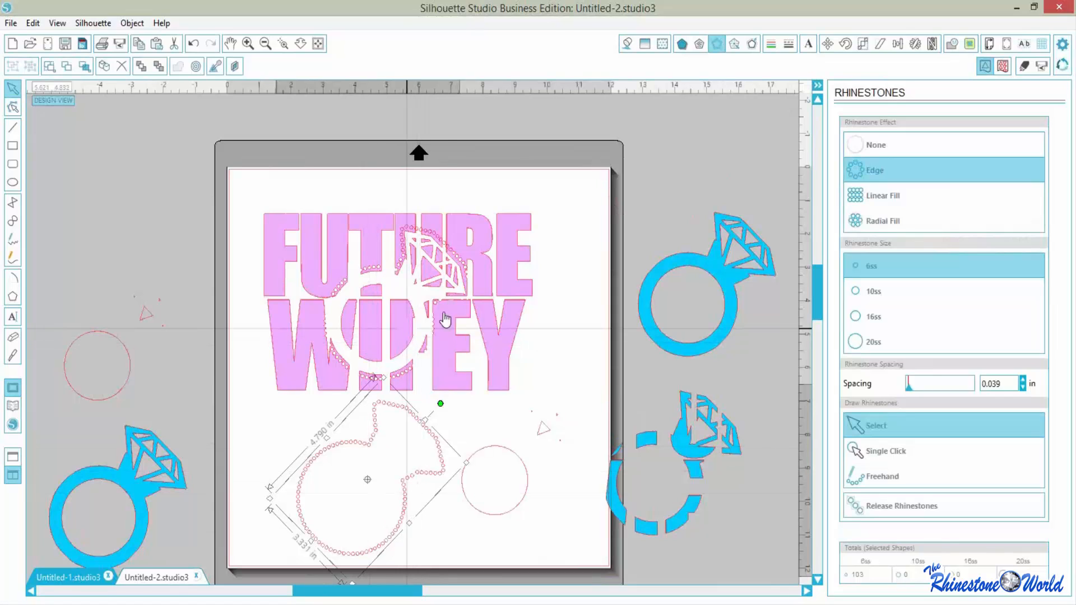
- Move the FUTURE WIFEY text up and place the rhinestone ring outline and the split blue ring pieces over its ring cutout
{"action": "left_click", "coordinate": [486, 345]}
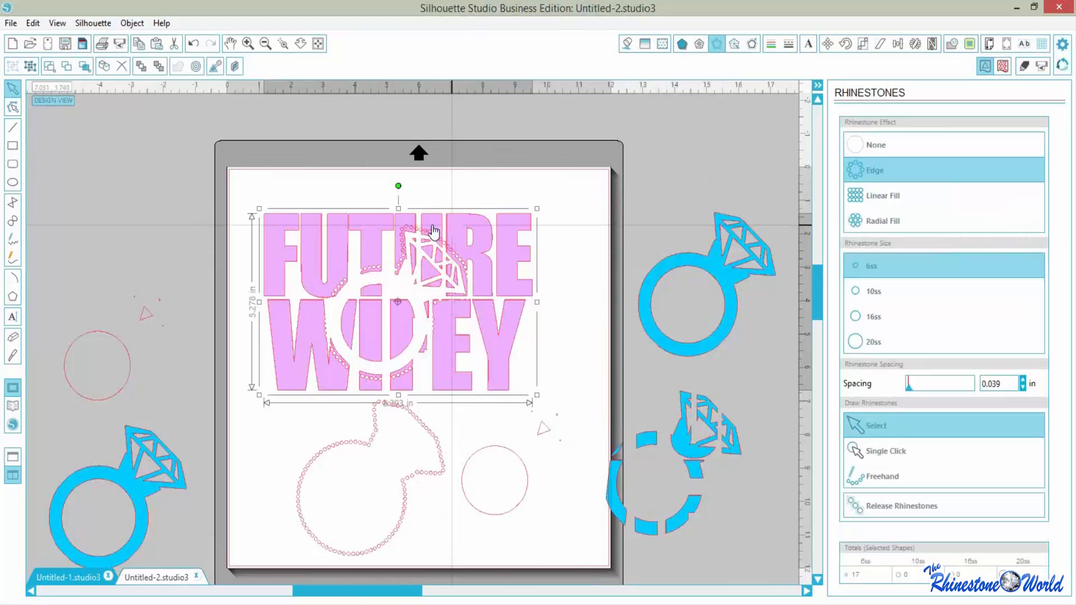
{"action": "left_click_drag", "start_coordinate": [469, 223], "coordinate": [476, 200]}
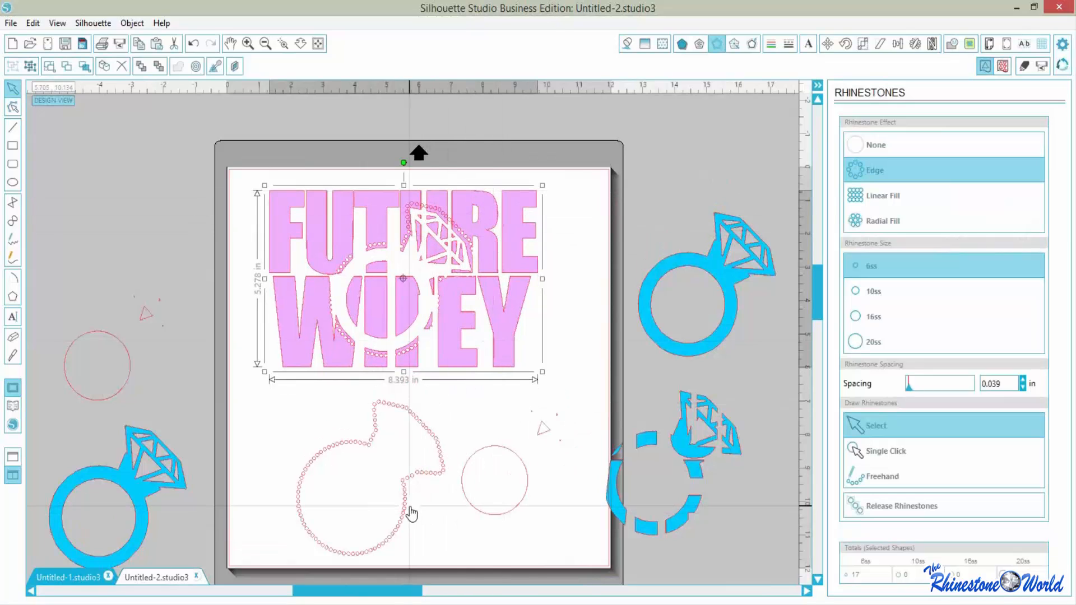
{"action": "left_click_drag", "start_coordinate": [409, 414], "coordinate": [432, 321]}
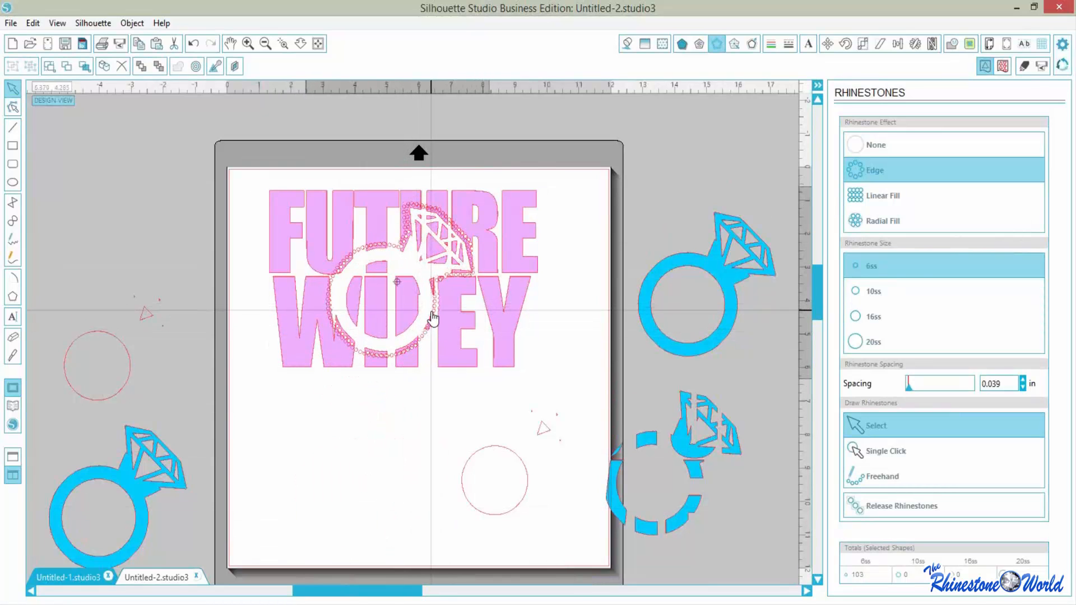
{"action": "left_click", "coordinate": [491, 357]}
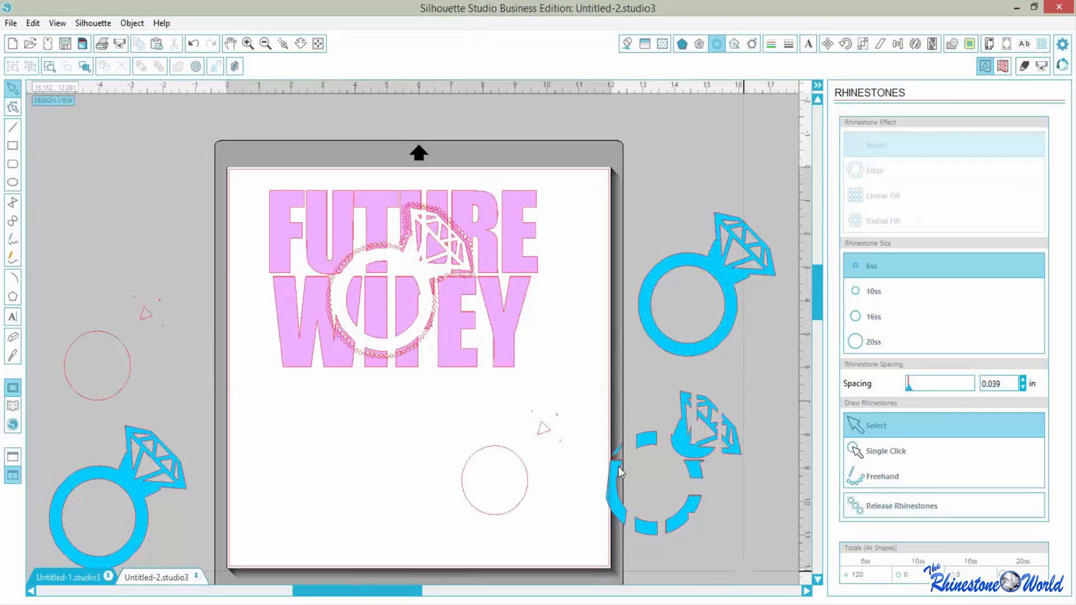
{"action": "left_click_drag", "start_coordinate": [744, 572], "coordinate": [592, 406]}
{"action": "left_click_drag", "start_coordinate": [687, 458], "coordinate": [417, 274]}
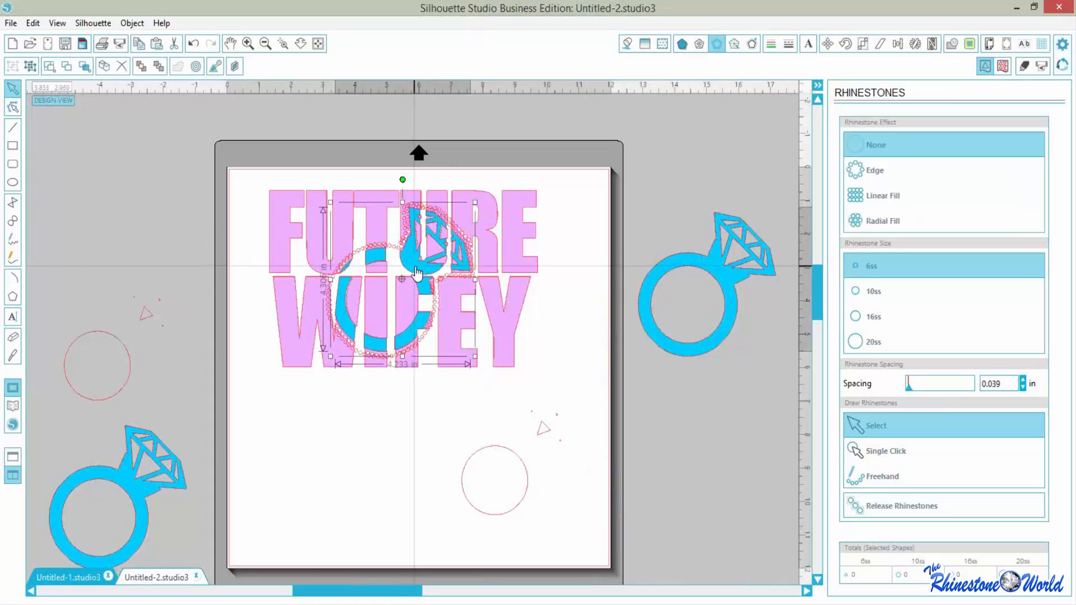
- Nudge the rhinestone ring outline in small increments to line it up with the rhinestone holes along the ring cutout in the lettering
{"action": "left_click", "coordinate": [282, 45]}
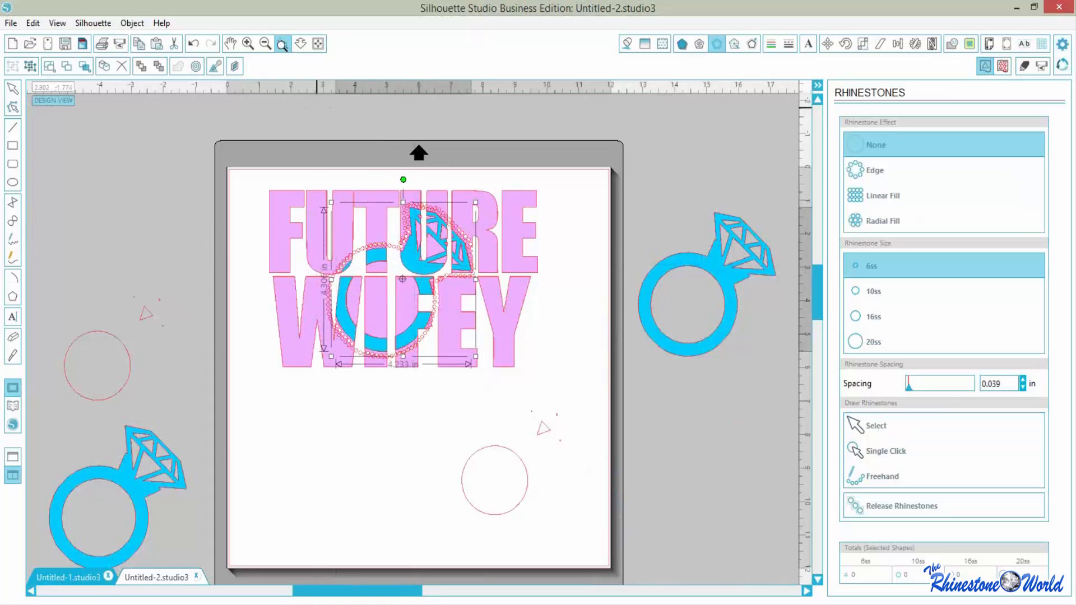
{"action": "left_click_drag", "start_coordinate": [314, 166], "coordinate": [423, 451]}
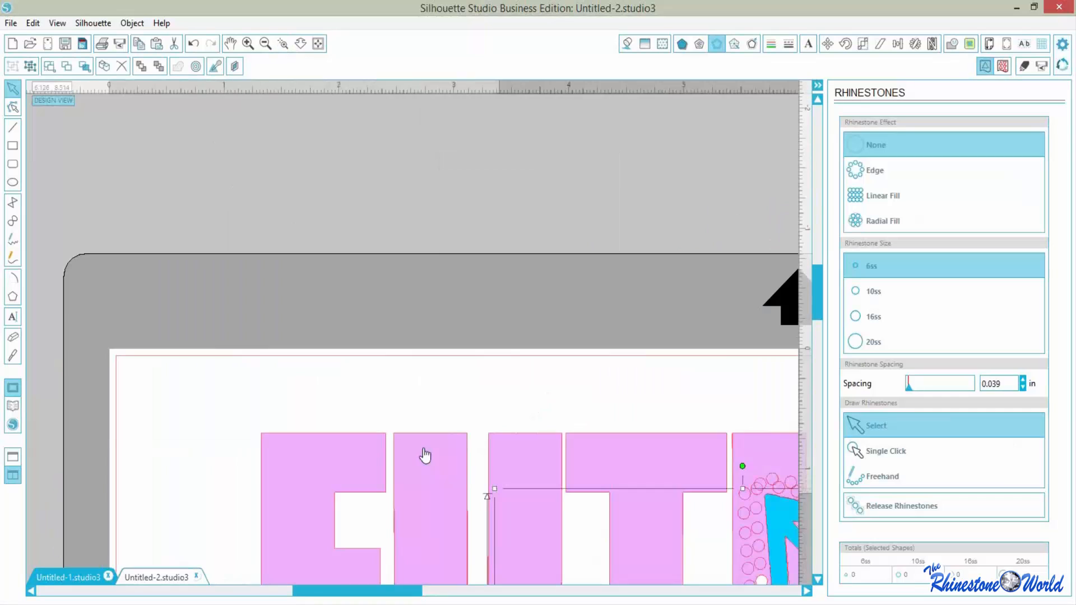
{"action": "left_click_drag", "start_coordinate": [818, 268], "coordinate": [812, 329]}
{"action": "scroll", "coordinate": [675, 410], "scroll_direction": "up", "scroll_amount": 1}
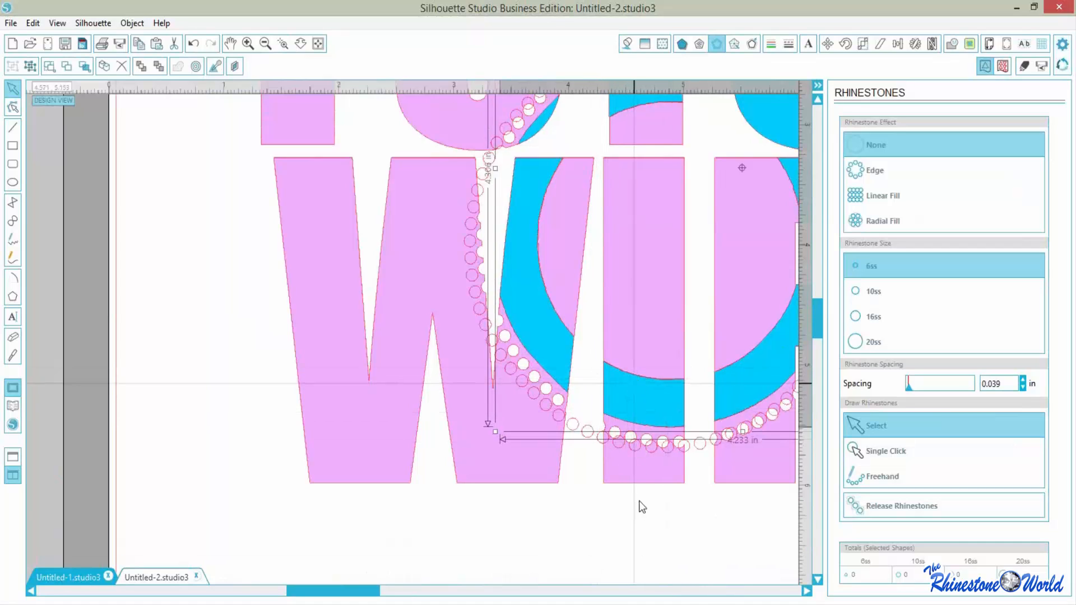
{"action": "left_click", "coordinate": [618, 449]}
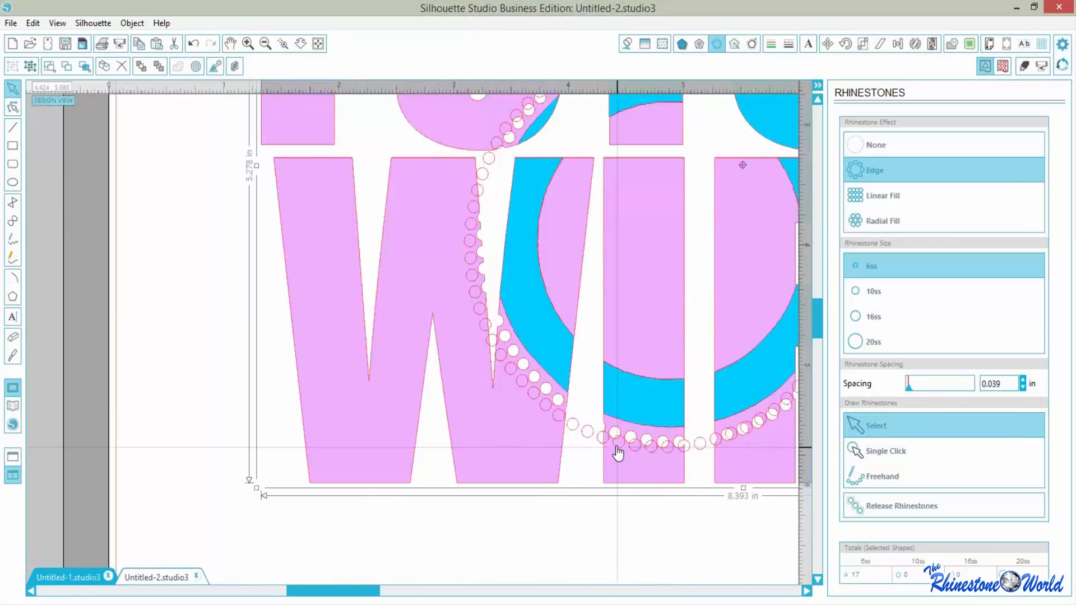
{"action": "left_click", "coordinate": [584, 440]}
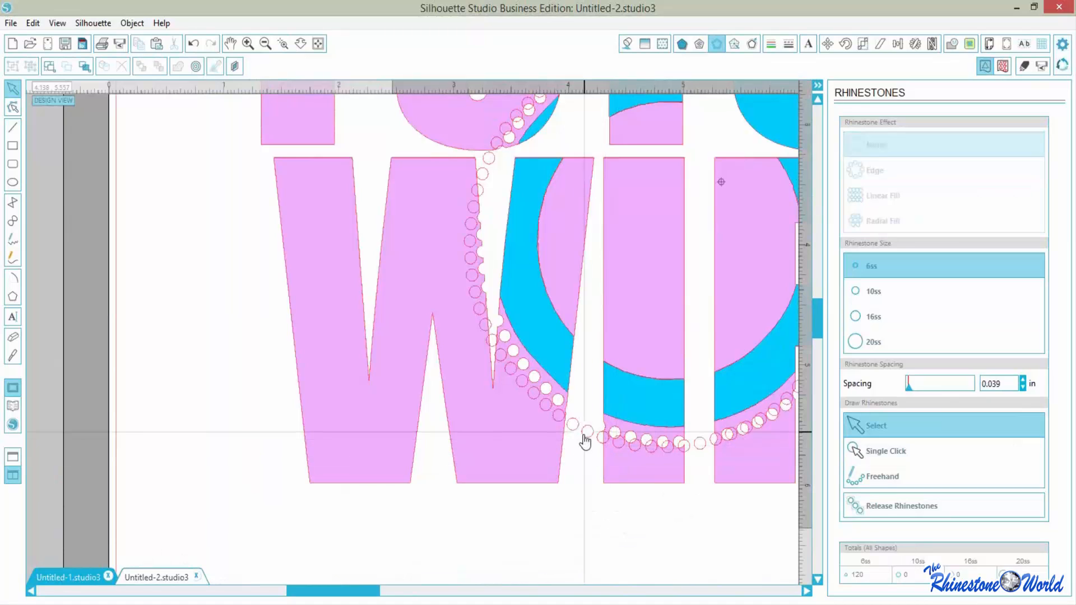
{"action": "left_click", "coordinate": [585, 441]}
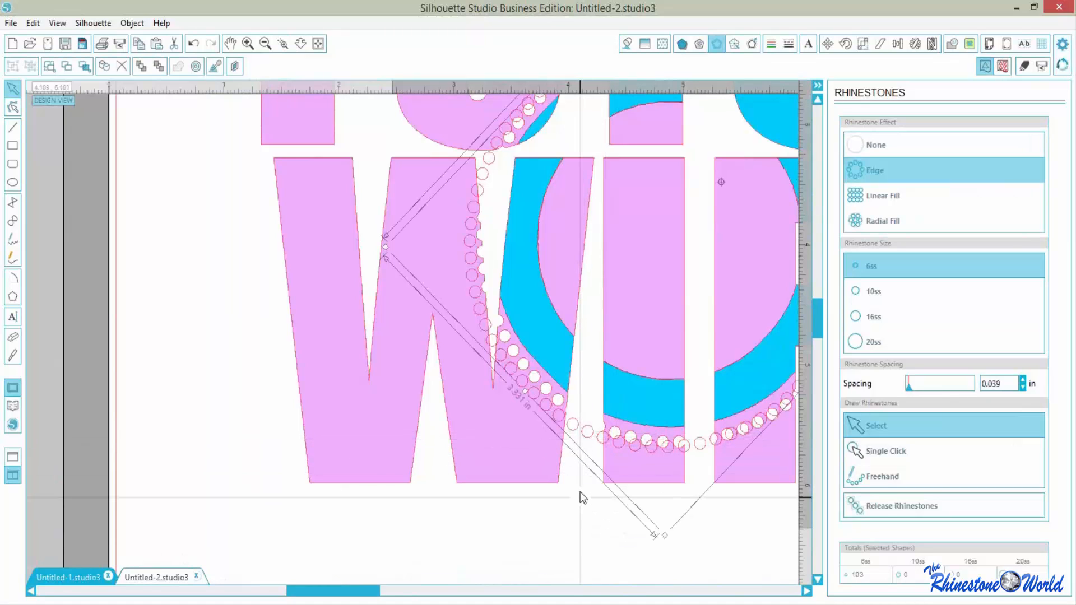
{"action": "key", "text": "Up"}
{"action": "key", "text": "Up"}
{"action": "key", "text": "Up"}
{"action": "key", "text": "Up"}
{"action": "key", "text": "Up"}
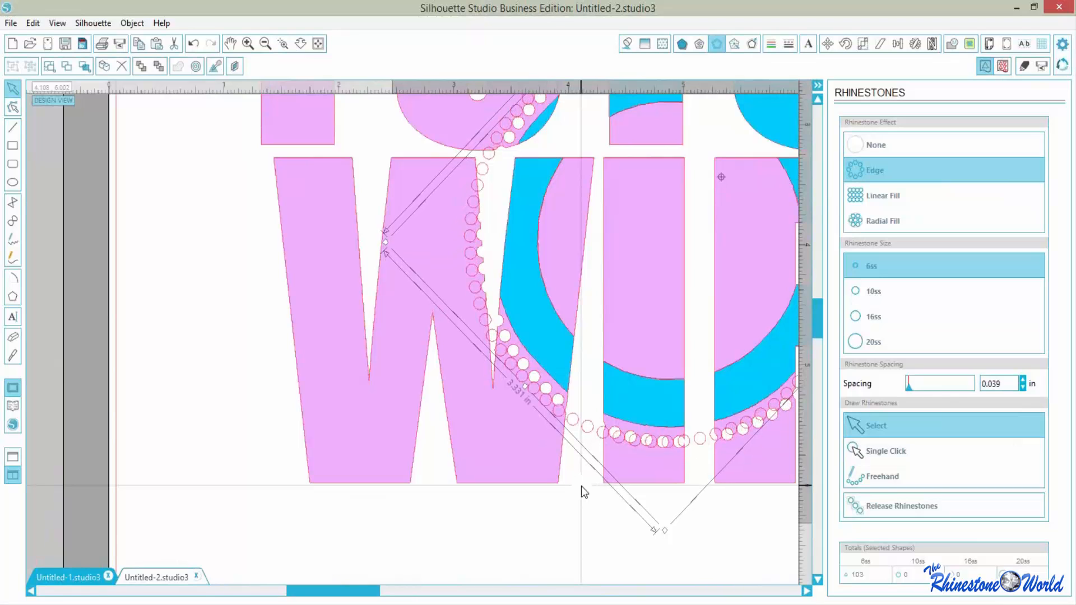
{"action": "key", "text": "Up"}
{"action": "key", "text": "Up"}
{"action": "key", "text": "Up"}
{"action": "key", "text": "Up"}
{"action": "key", "text": "Up"}
{"action": "key", "text": "Up"}
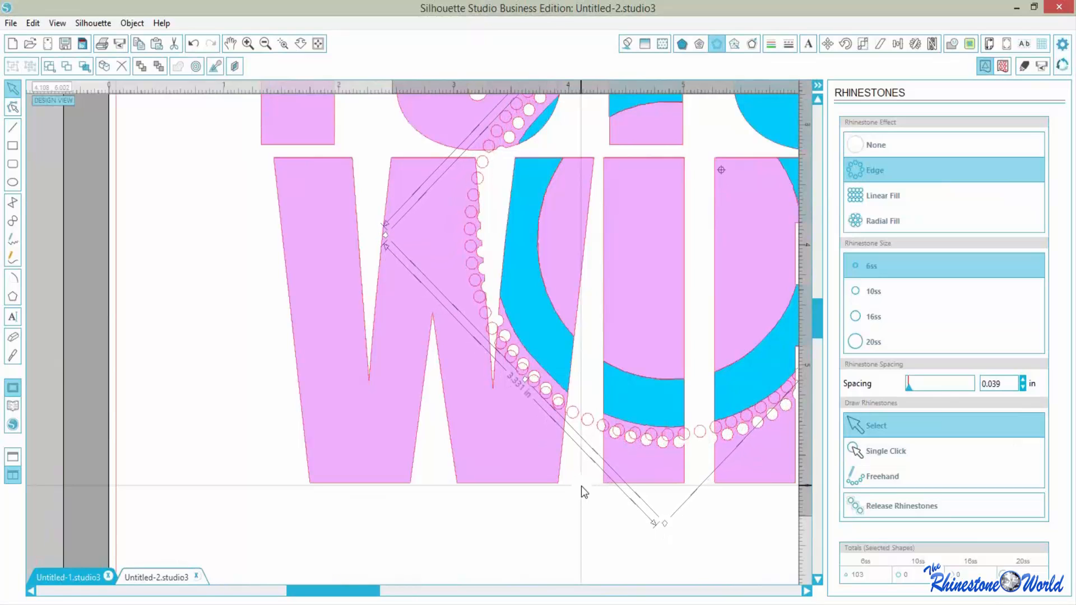
{"action": "key", "text": "Up"}
{"action": "key", "text": "Up"}
{"action": "key", "text": "Up"}
{"action": "key", "text": "Up"}
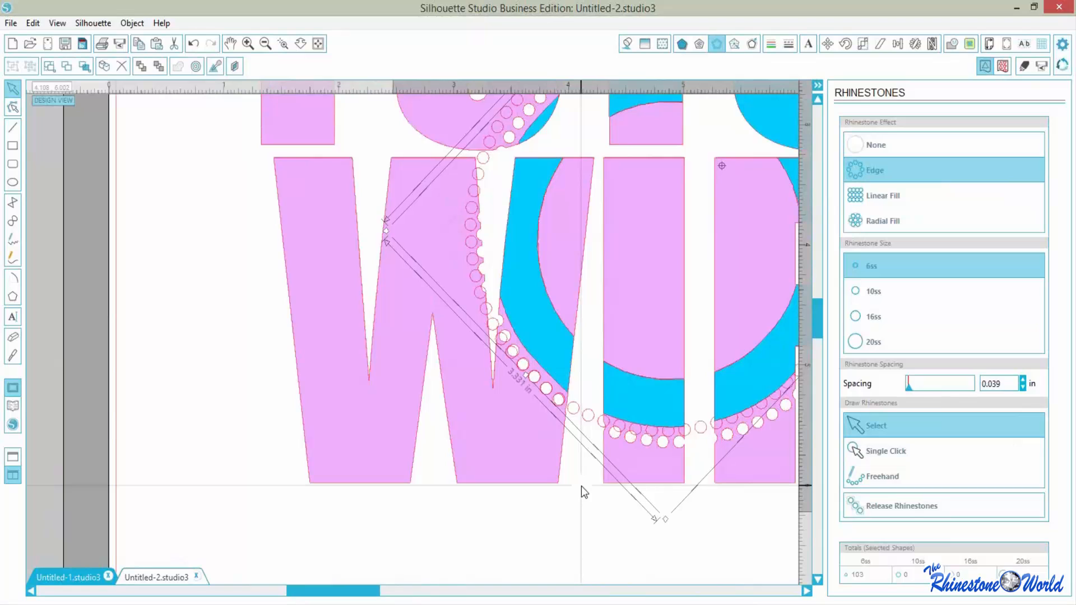
{"action": "key", "text": "Right"}
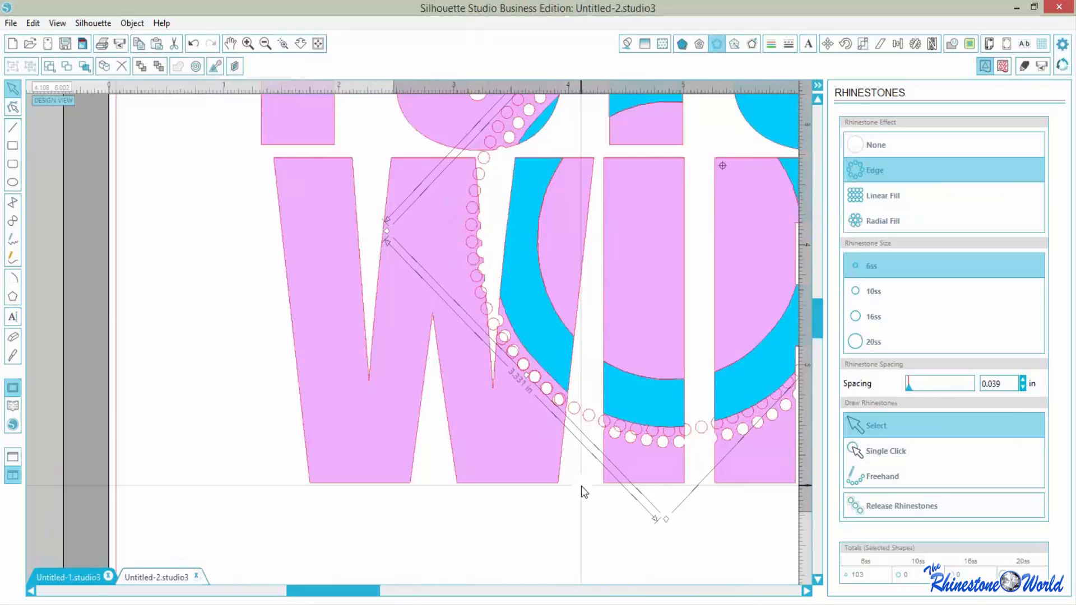
{"action": "key", "text": "Right"}
{"action": "key", "text": "Down"}
{"action": "key", "text": "Down"}
{"action": "key", "text": "Down"}
{"action": "key", "text": "Down"}
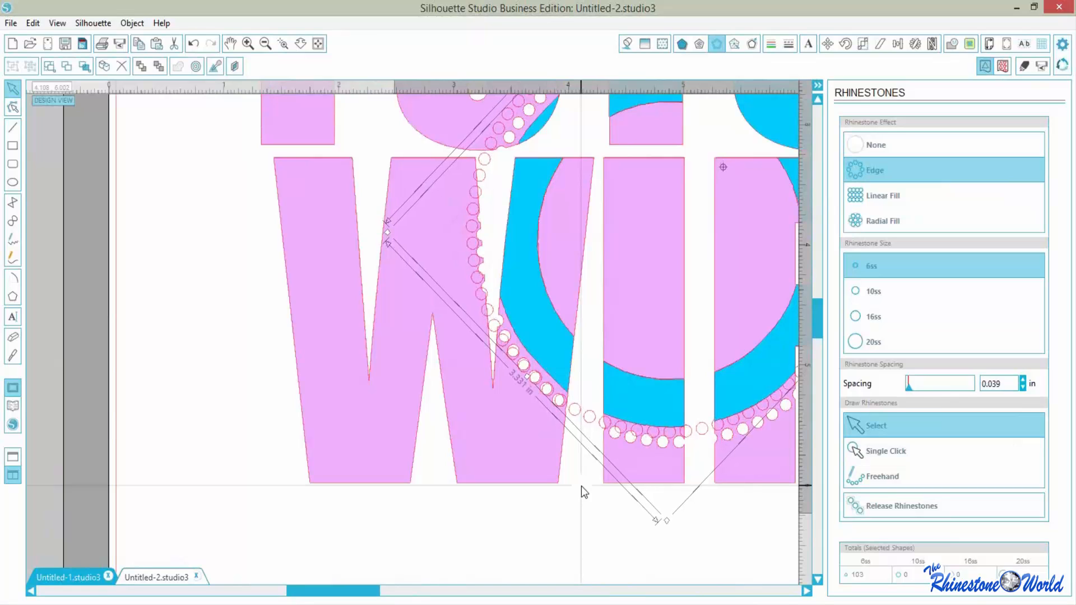
{"action": "key", "text": "Down"}
{"action": "key", "text": "Down"}
{"action": "key", "text": "Down"}
{"action": "key", "text": "Down"}
{"action": "key", "text": "Down"}
{"action": "key", "text": "Down"}
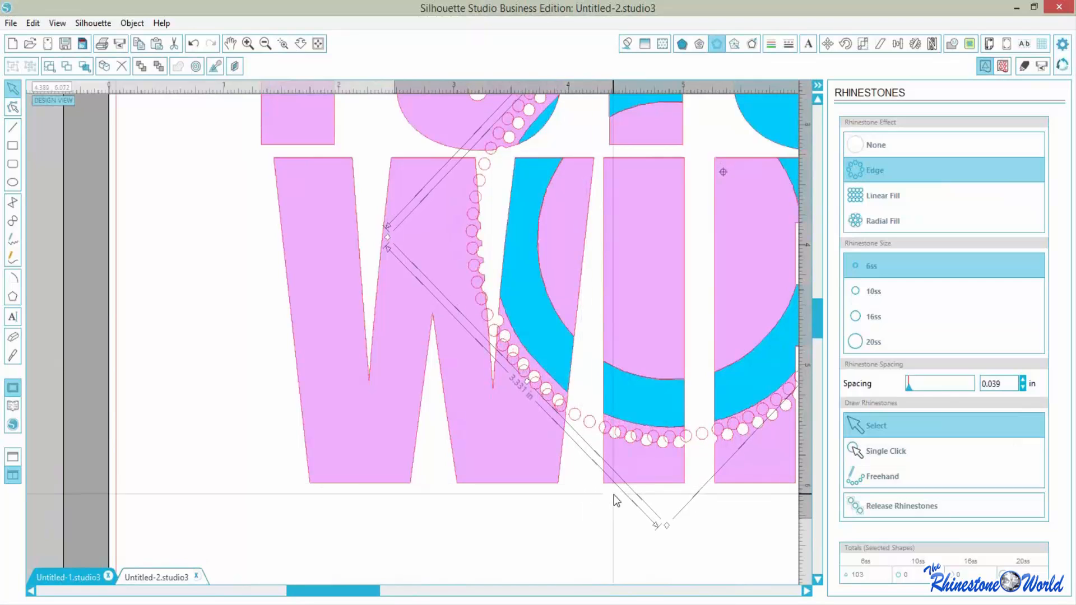
{"action": "key", "text": "Left"}
{"action": "key", "text": "Left"}
{"action": "key", "text": "Left"}
{"action": "key", "text": "Left"}
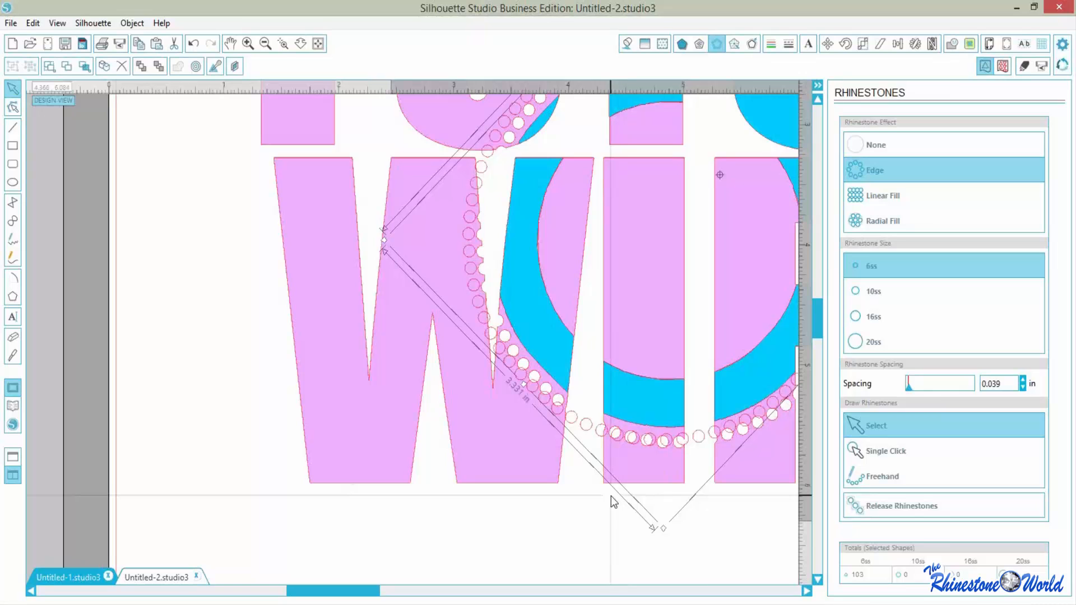
{"action": "key", "text": "Left"}
{"action": "key", "text": "Left"}
{"action": "left_click_drag", "start_coordinate": [413, 602], "coordinate": [489, 603]}
{"action": "left_click", "coordinate": [489, 562]}
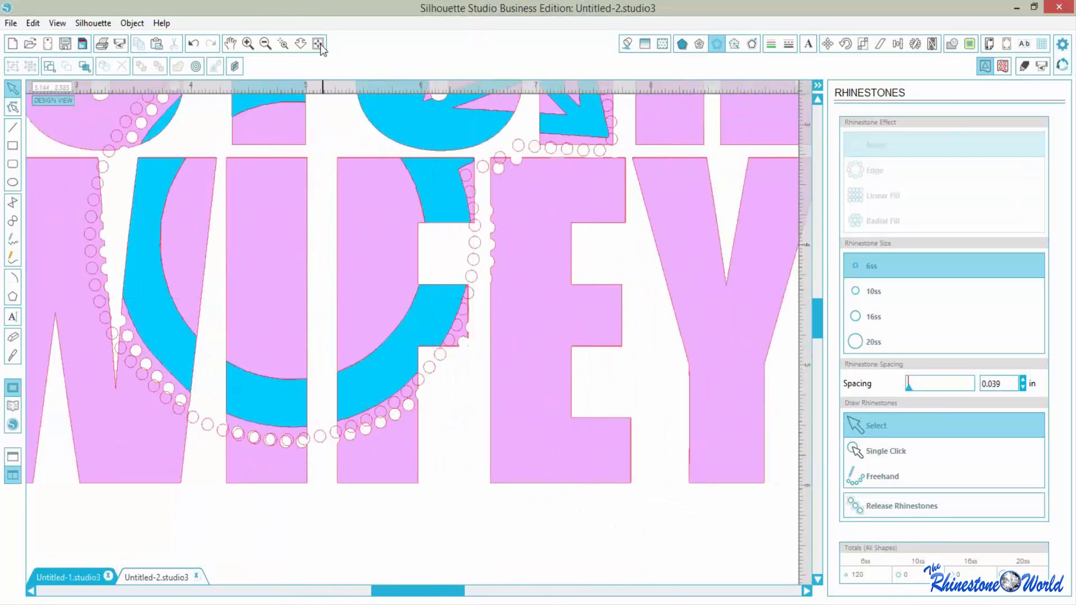
{"action": "left_click", "coordinate": [318, 45]}
{"action": "left_click_drag", "start_coordinate": [249, 144], "coordinate": [446, 389]}
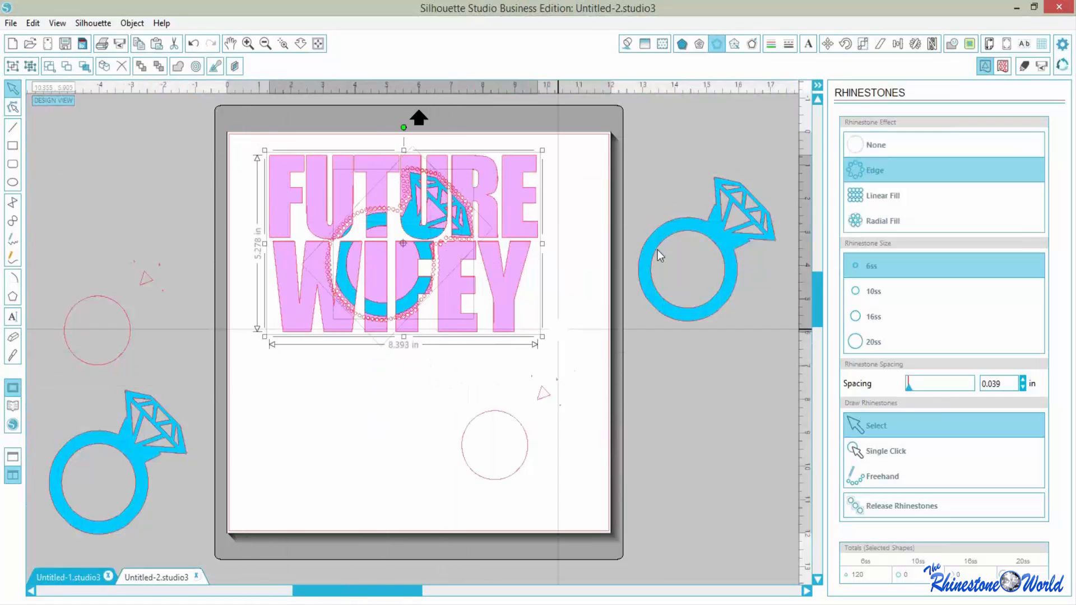
{"action": "left_click", "coordinate": [901, 42]}
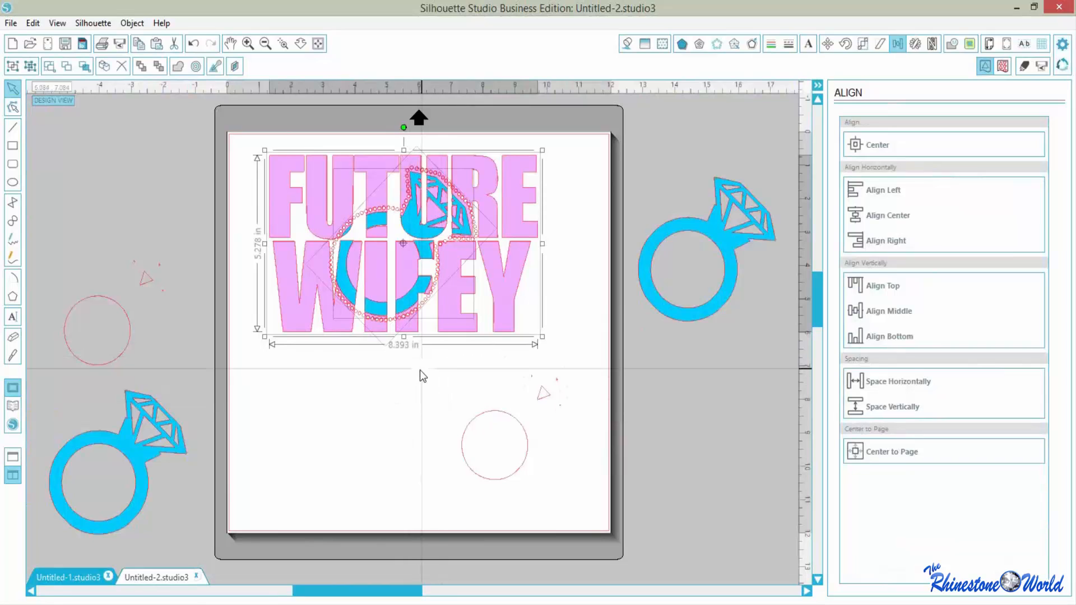
{"action": "left_click", "coordinate": [402, 361]}
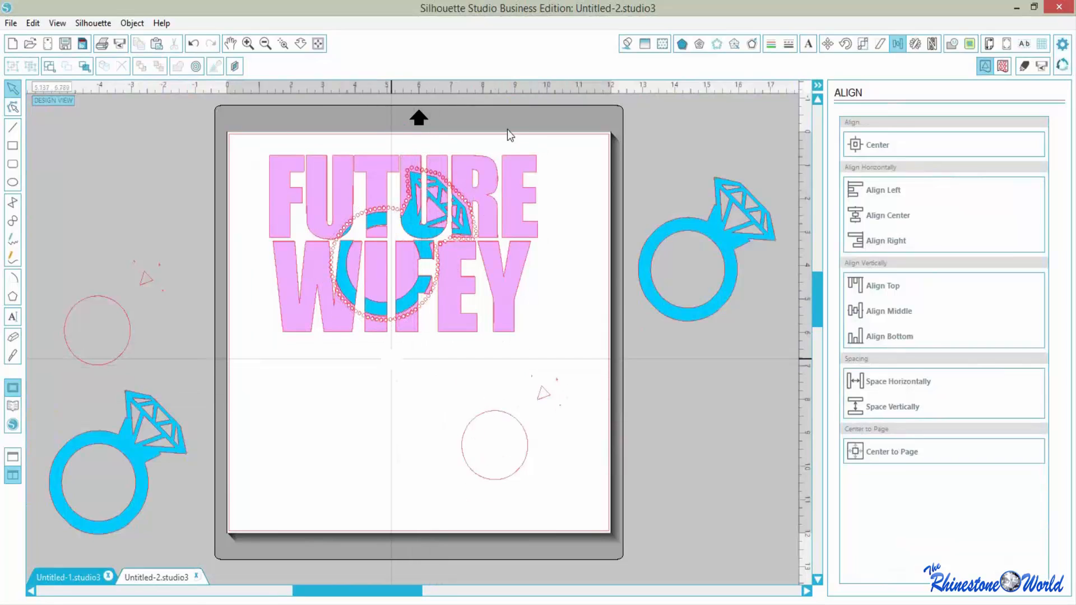
- Open the cut settings for the assembled design
{"action": "left_click", "coordinate": [1044, 67]}
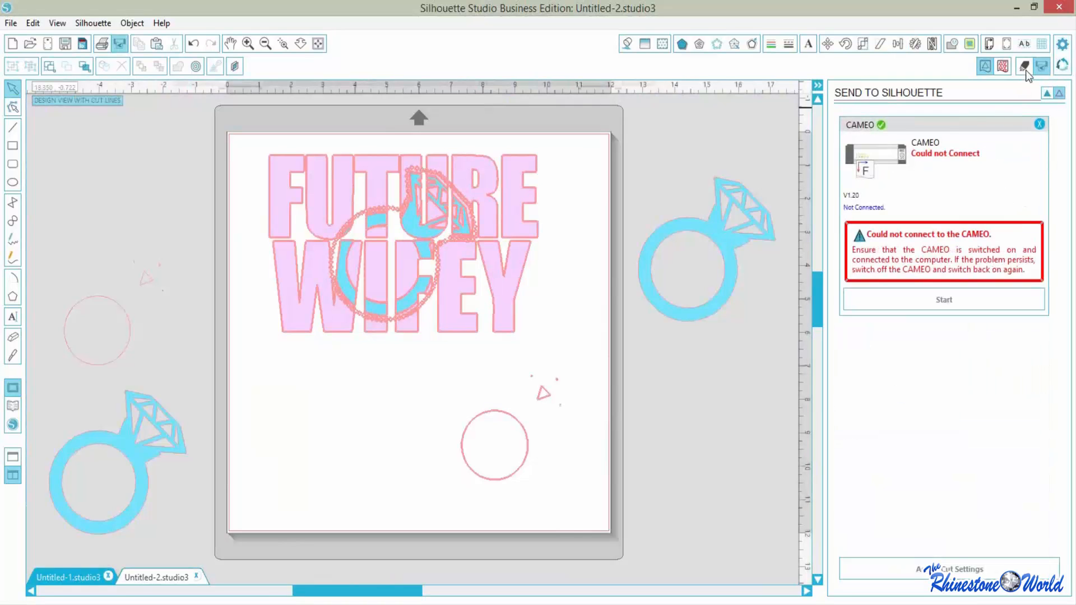
{"action": "left_click", "coordinate": [1024, 67]}
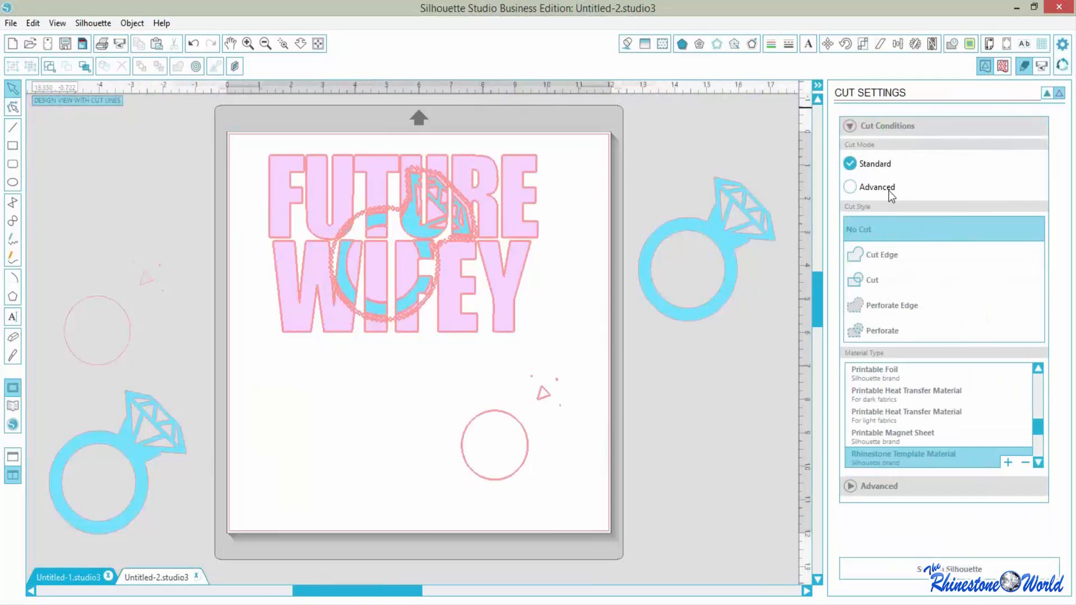
{"action": "left_click", "coordinate": [891, 187]}
- Draw a rectangle that closely encloses the whole FUTURE WIFEY design, undoing the first misfitting one
{"action": "left_click", "coordinate": [15, 146]}
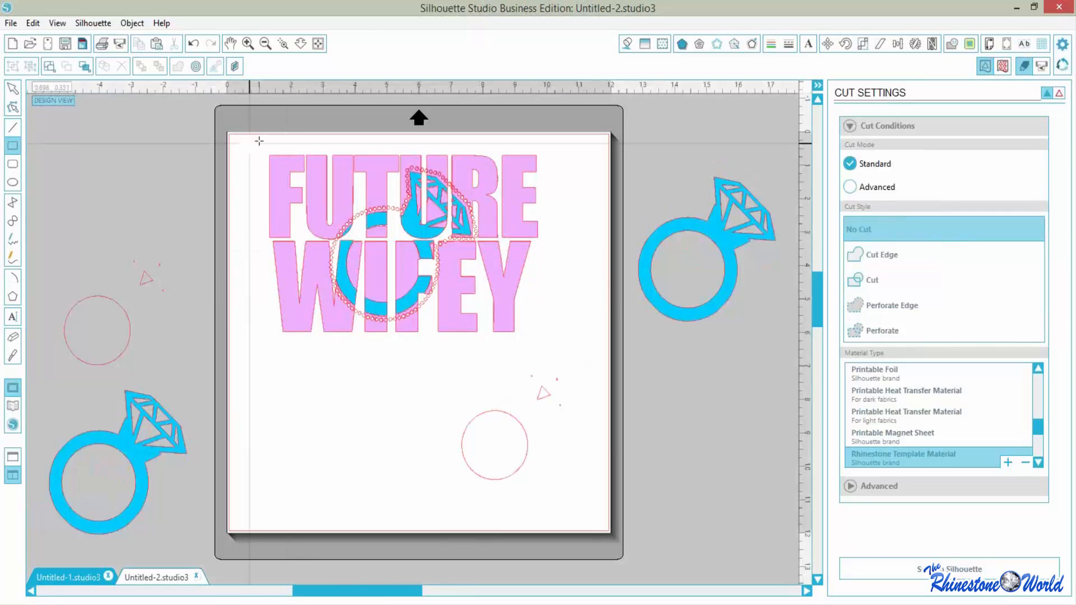
{"action": "left_click_drag", "start_coordinate": [258, 144], "coordinate": [574, 325]}
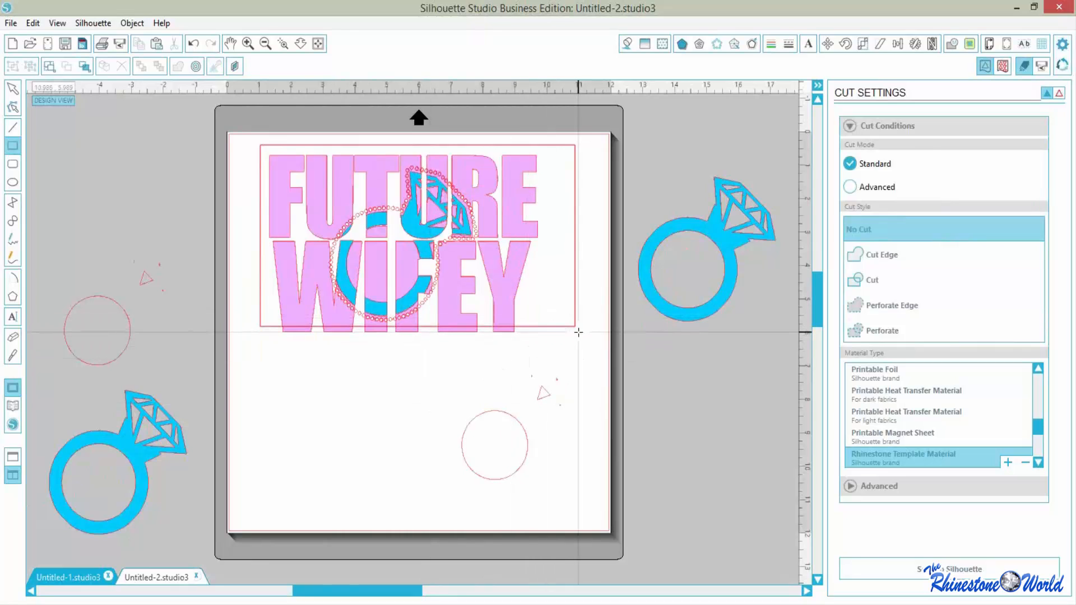
{"action": "key", "text": "ctrl+z"}
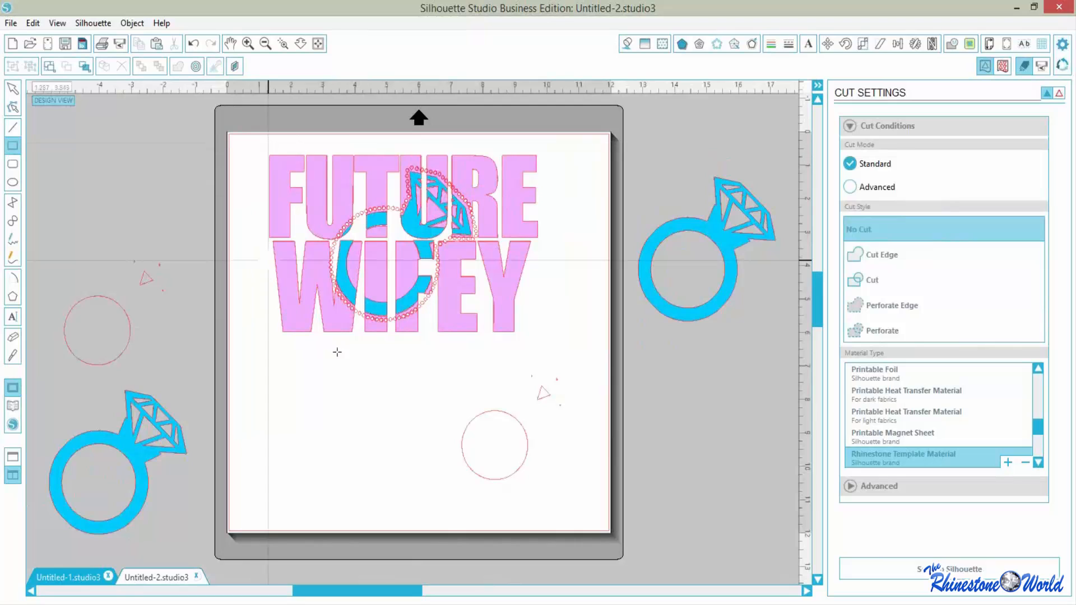
{"action": "left_click_drag", "start_coordinate": [257, 144], "coordinate": [547, 340]}
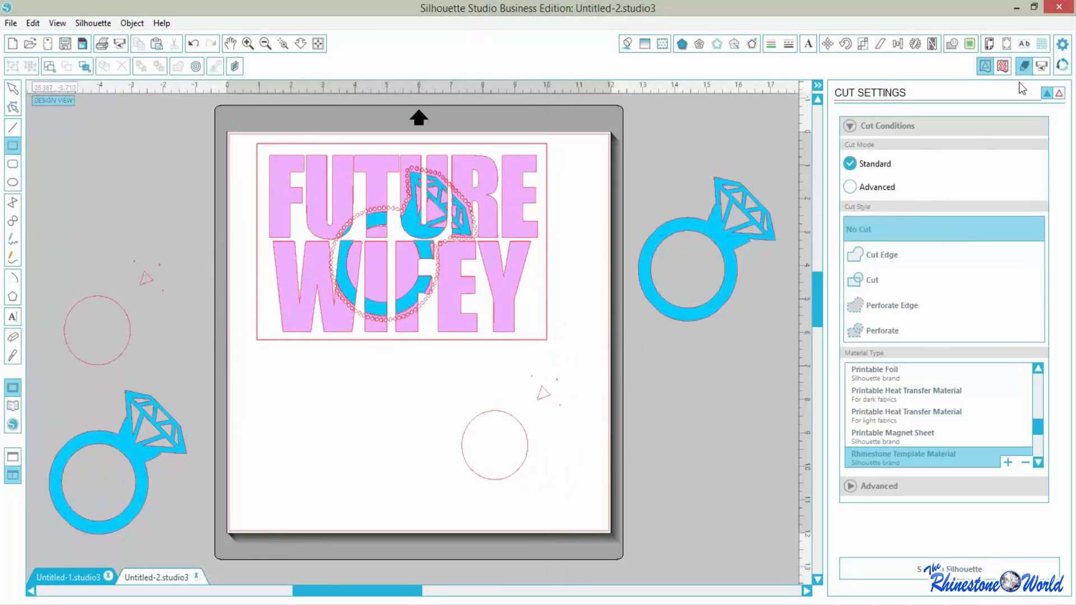
- Set the cut mode to Advanced by fill color, turning cutting on for No Color and off for the blue RGB (0,203,255) fill
{"action": "left_click", "coordinate": [881, 190]}
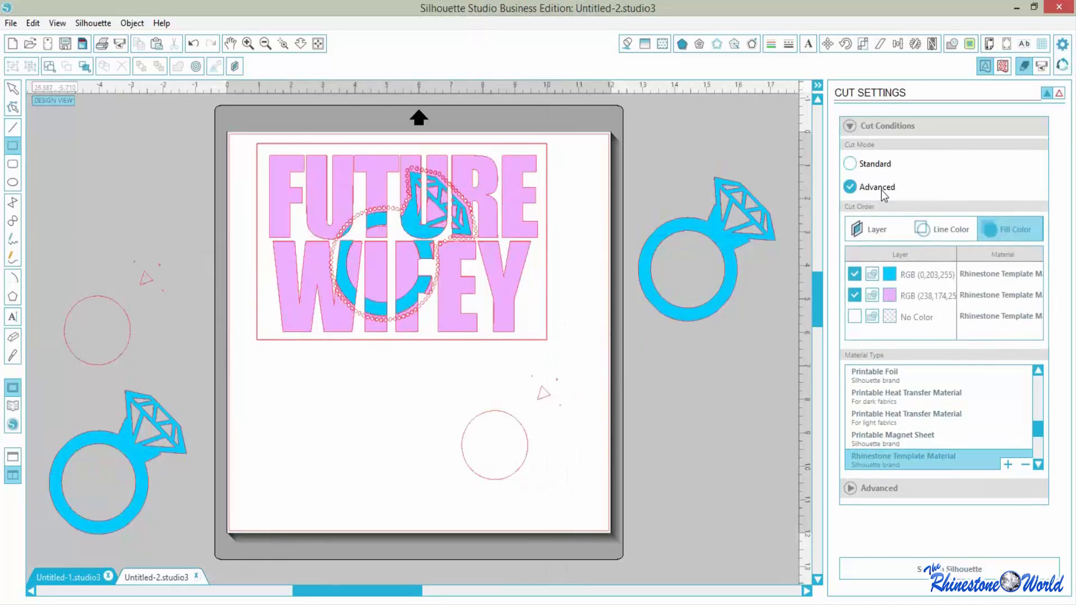
{"action": "left_click", "coordinate": [856, 317]}
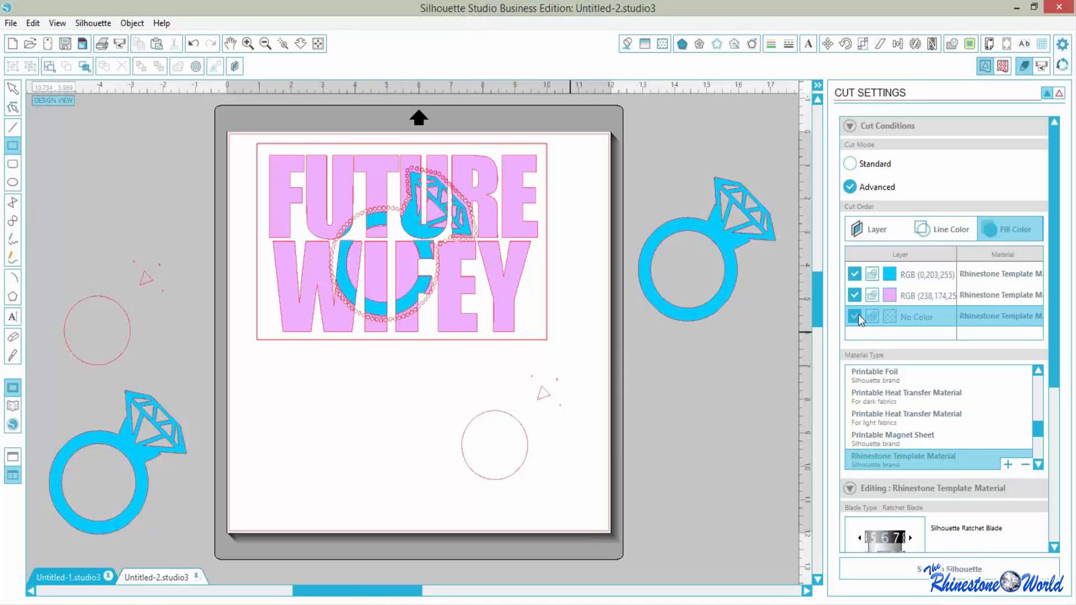
{"action": "left_click", "coordinate": [854, 275]}
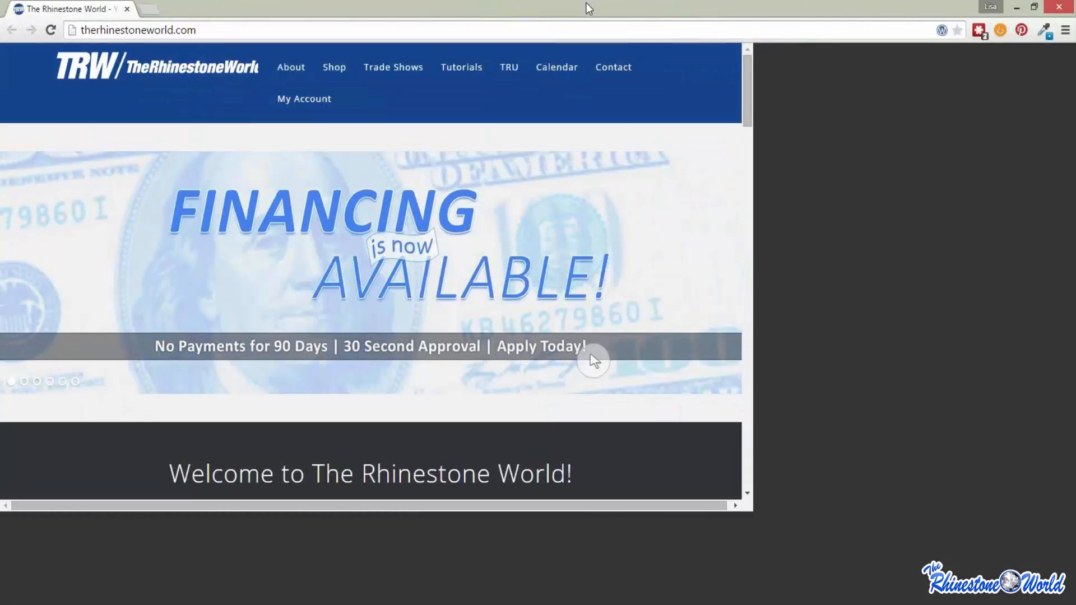
- Switch to the browser, maximize it and look through the May 2015 events in The Rhinestone World calendar
{"action": "double_click", "coordinate": [586, 2]}
{"action": "left_click", "coordinate": [759, 74]}
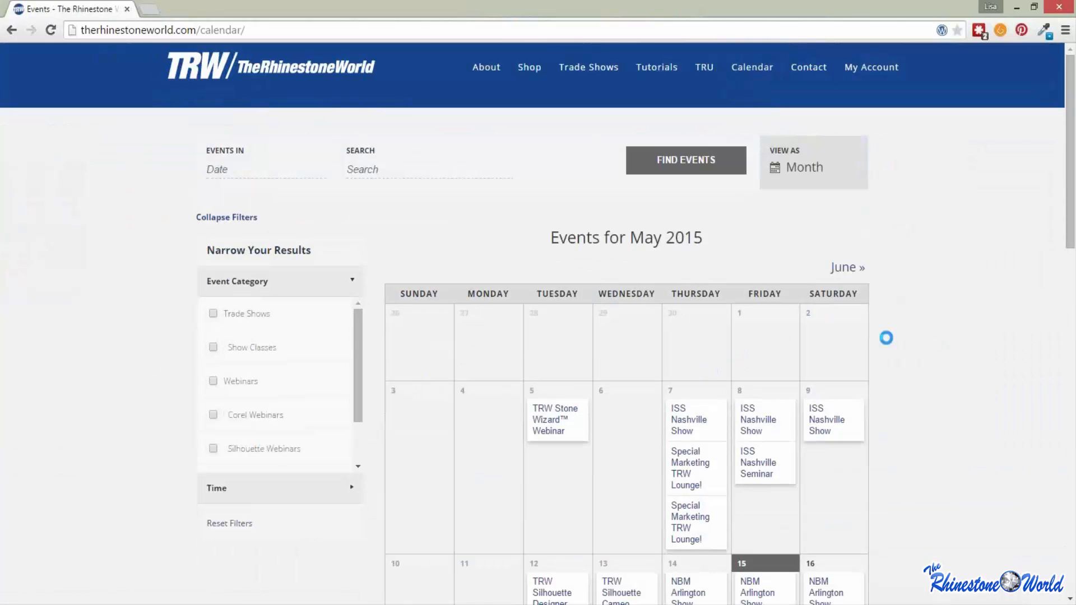
{"action": "scroll", "coordinate": [947, 347], "scroll_direction": "down", "scroll_amount": 3}
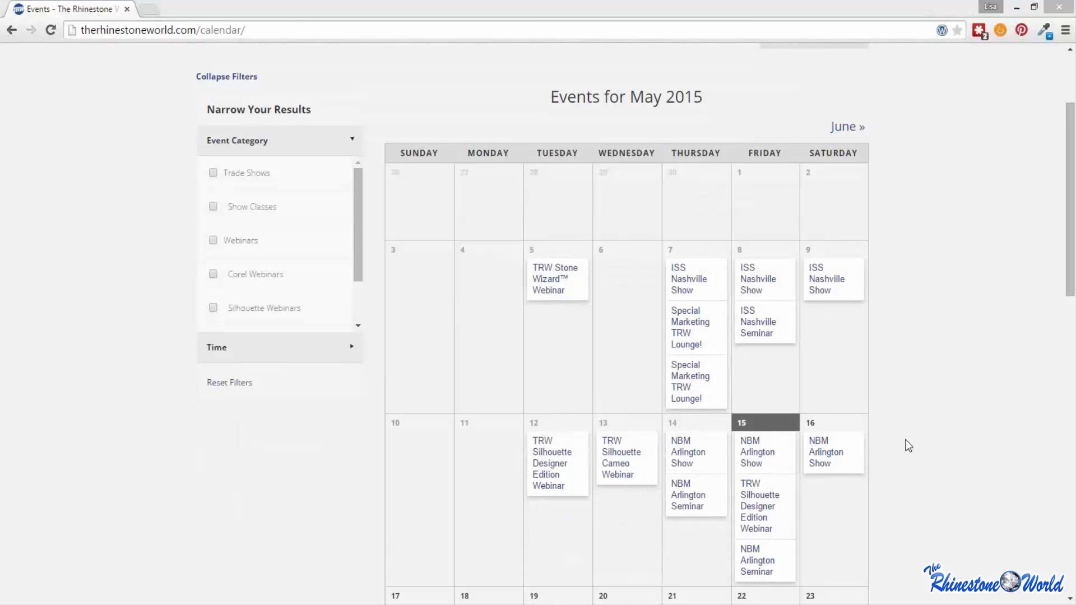
{"action": "mouse_move", "coordinate": [684, 492]}
{"action": "scroll", "coordinate": [928, 387], "scroll_direction": "down", "scroll_amount": 5}
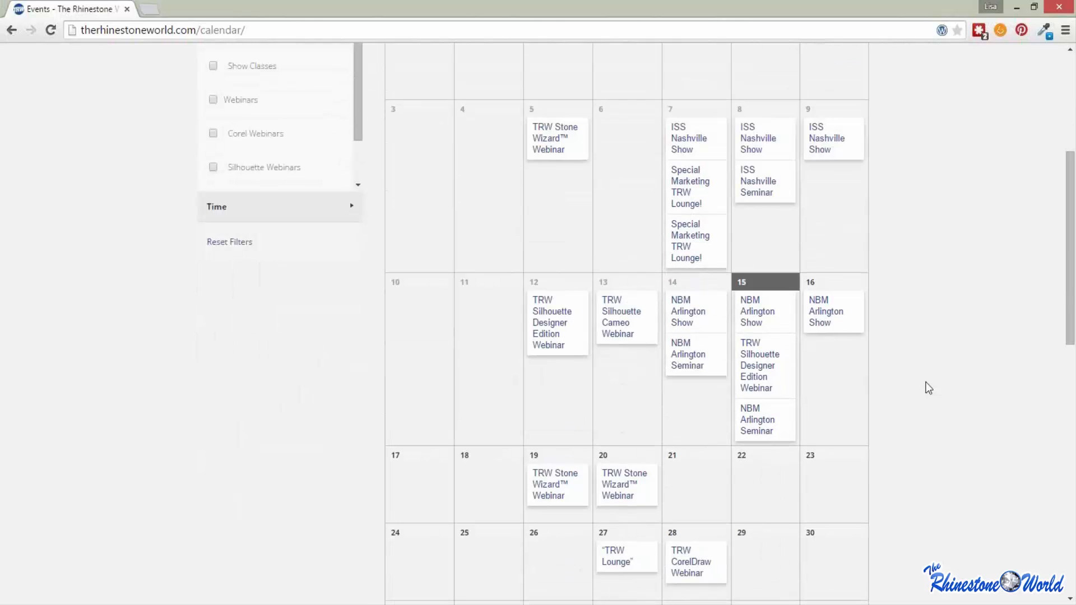
{"action": "scroll", "coordinate": [928, 388], "scroll_direction": "down", "scroll_amount": 1}
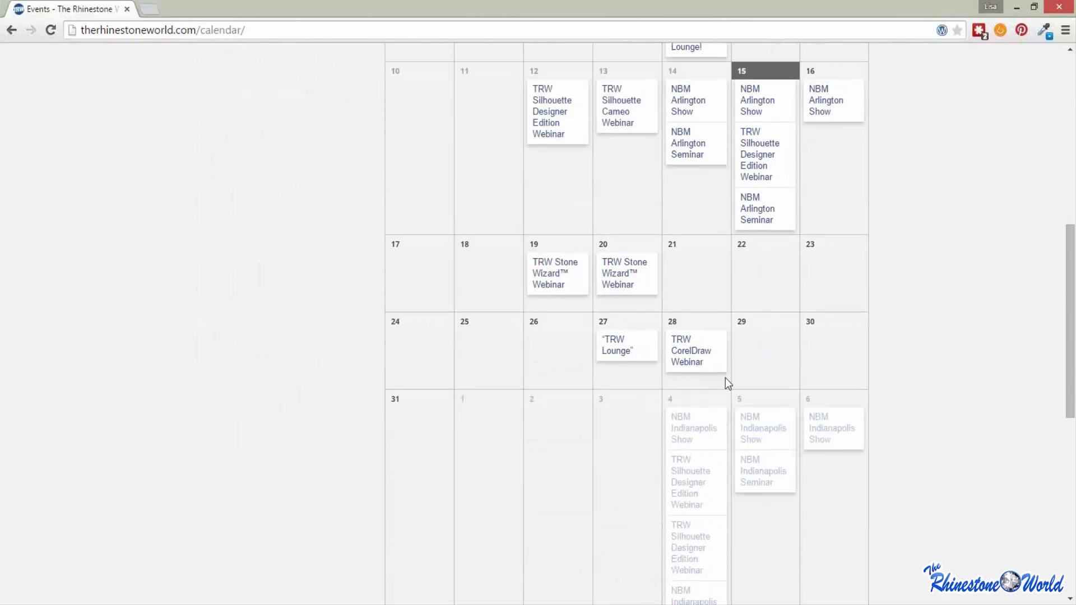
- Open the "TRW Lounge" event on May 27 and read its description and details
{"action": "left_click", "coordinate": [613, 351]}
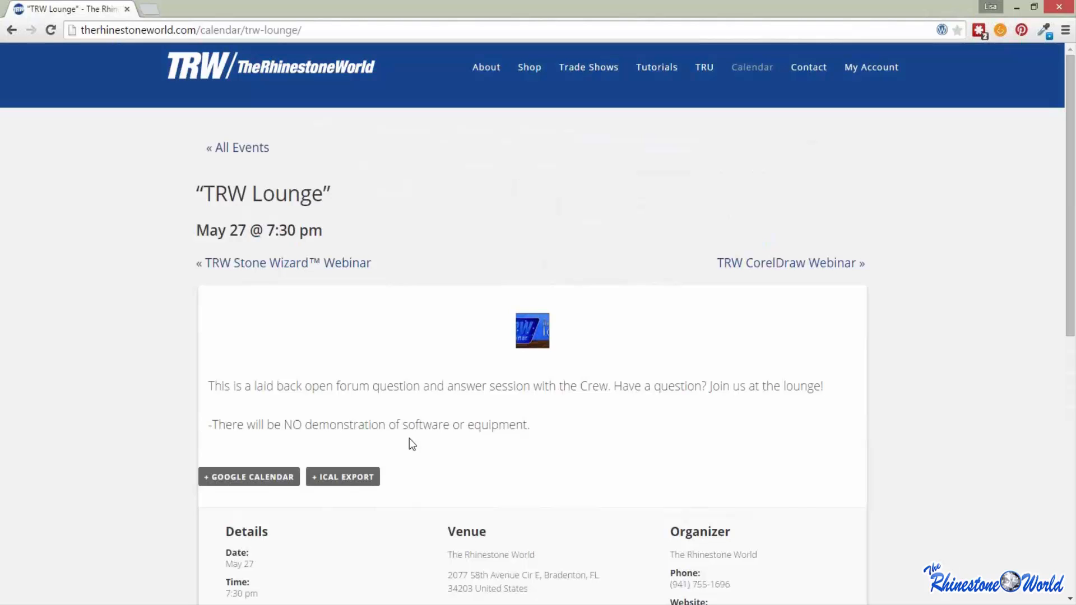
{"action": "scroll", "coordinate": [494, 431], "scroll_direction": "down", "scroll_amount": 4}
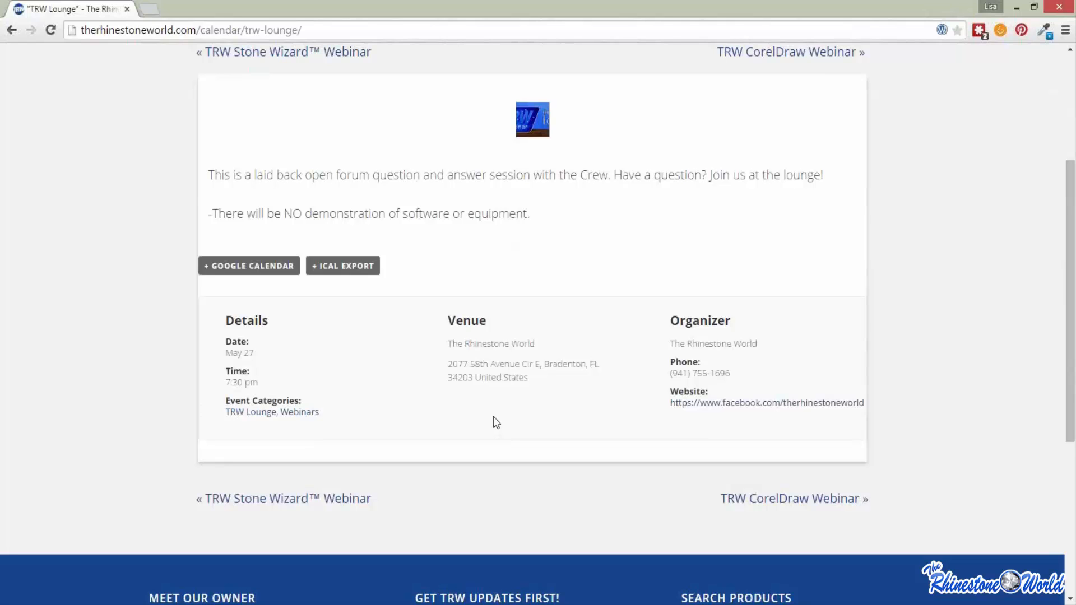
{"action": "scroll", "coordinate": [493, 416], "scroll_direction": "up", "scroll_amount": 3}
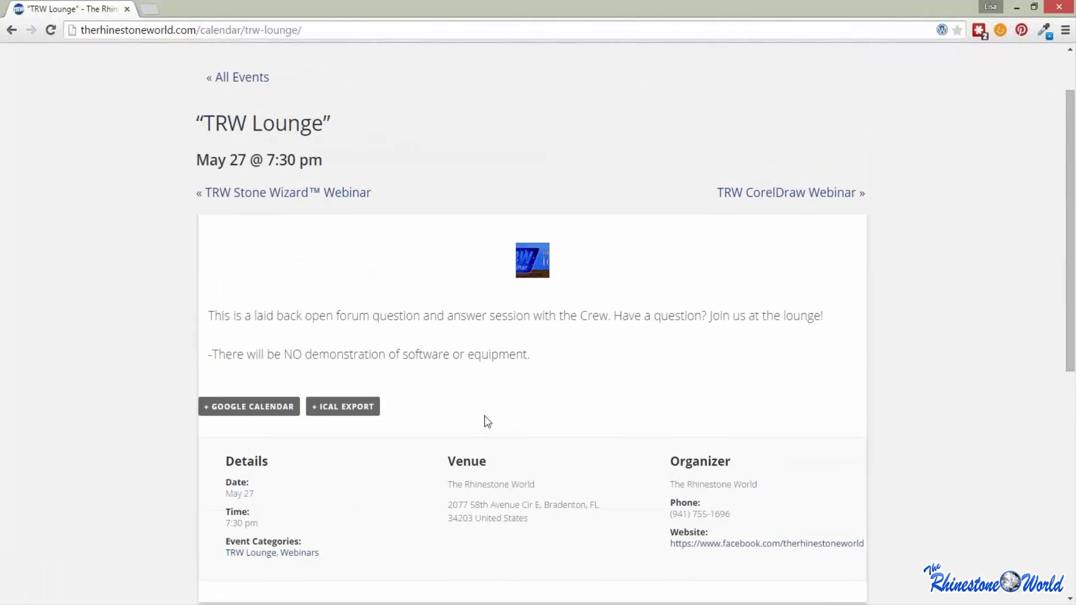